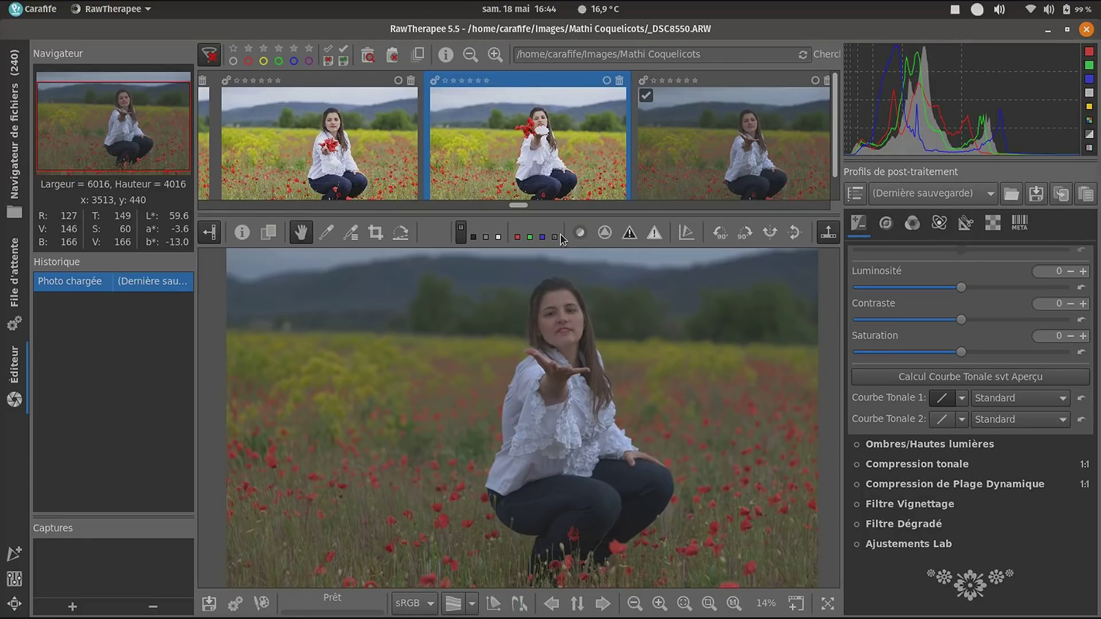
- Open the photo _DSC8549.ARW from the filmstrip in the editor and hide the filmstrip
double_click(542, 143)
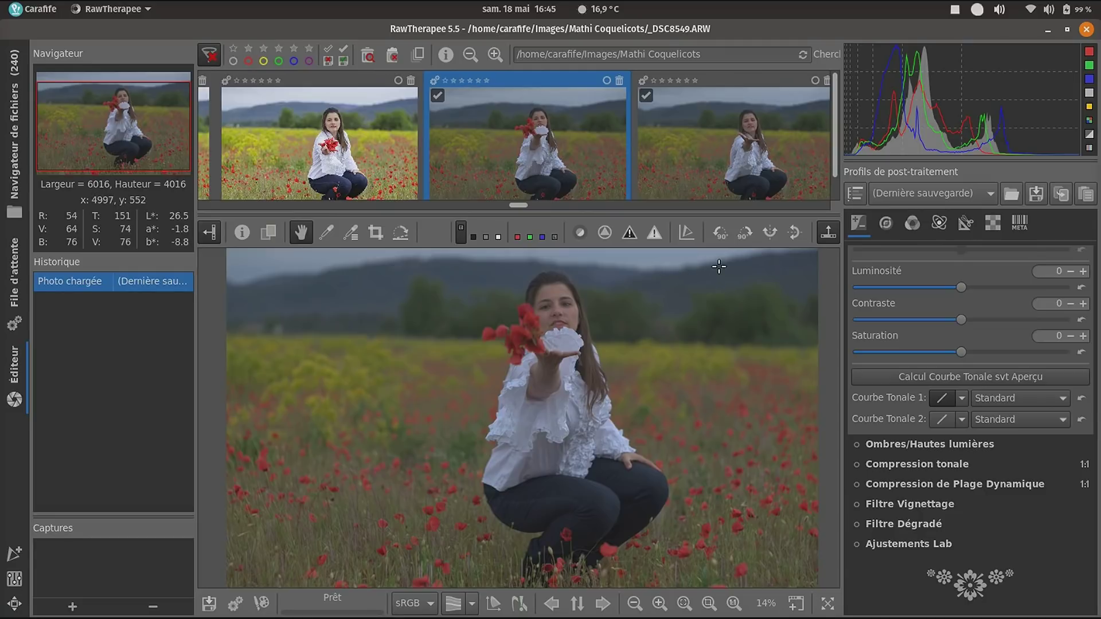
left_click(828, 233)
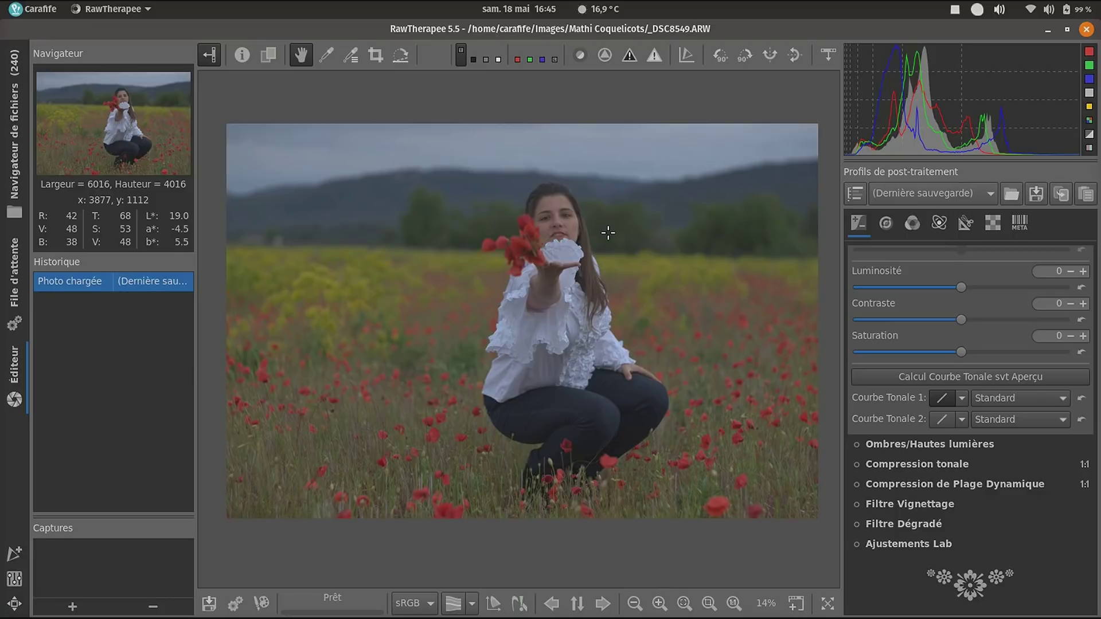
- Generate the exposure tone curve automatically from the photo's embedded preview (Calcul Courbe Tonale svt Aperçu)
scroll(928, 318, "up", 4)
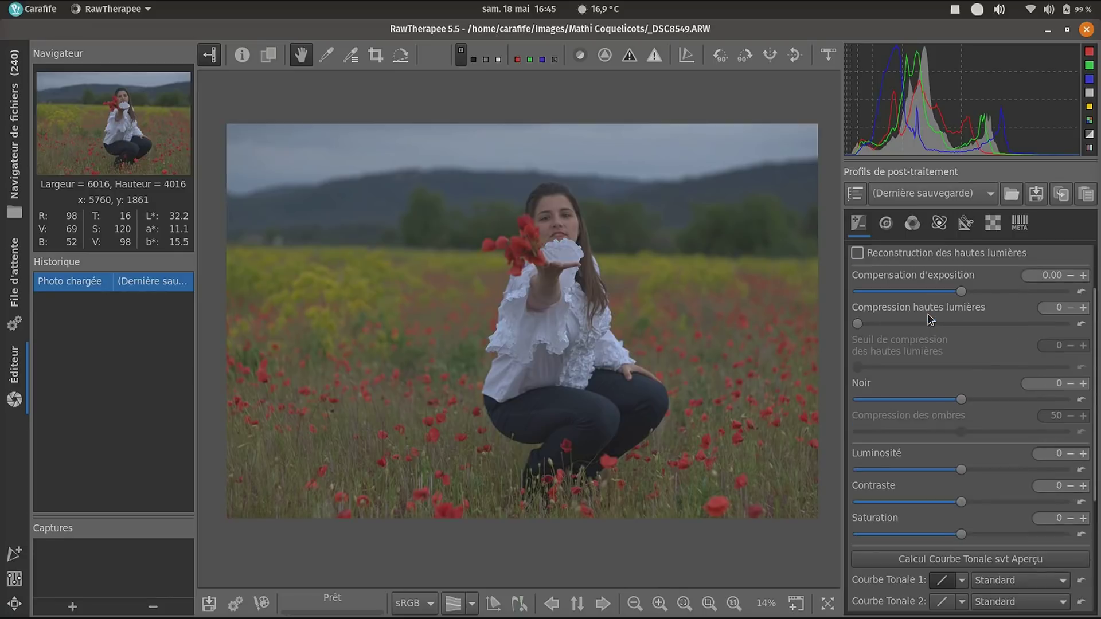
scroll(930, 318, "up", 2)
scroll(930, 318, "down", 3)
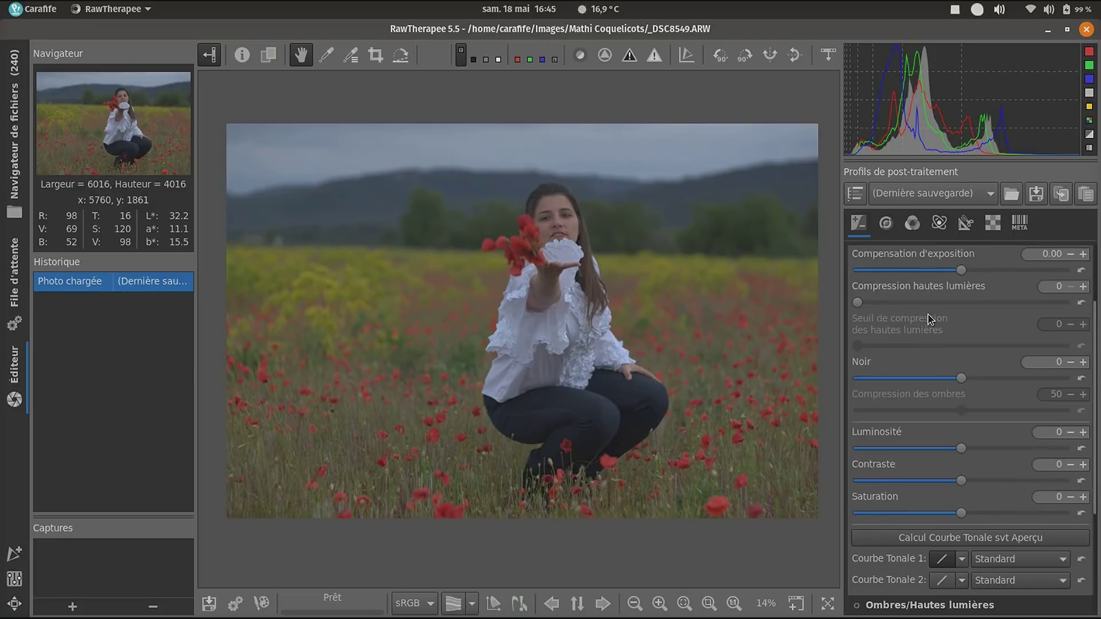
scroll(929, 319, "up", 3)
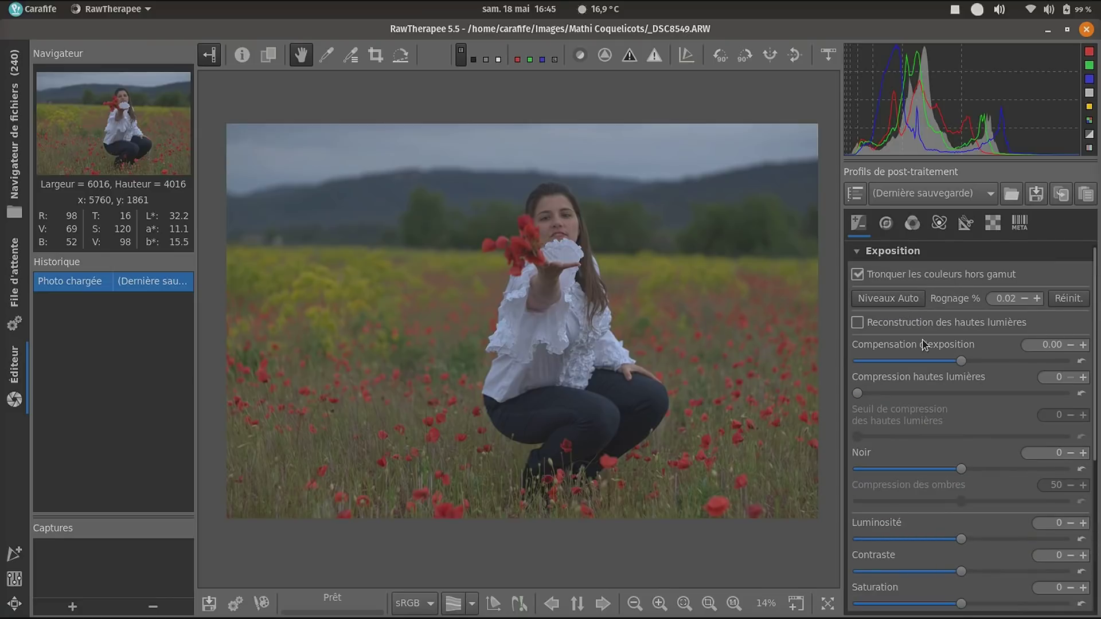
scroll(923, 376, "down", 4)
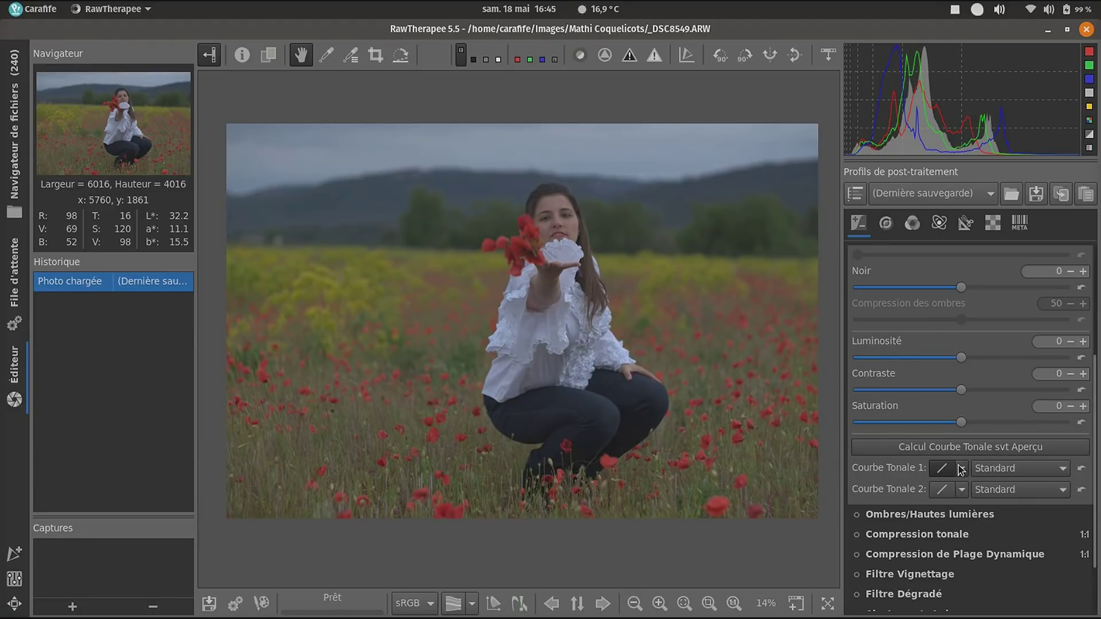
scroll(916, 391, "up", 3)
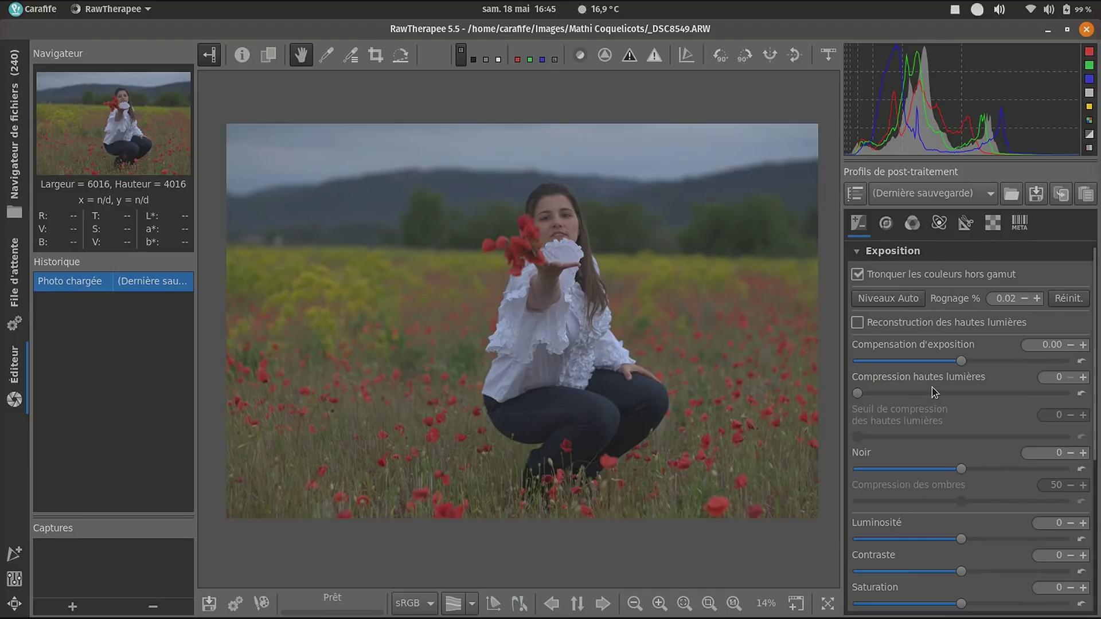
scroll(932, 395, "down", 5)
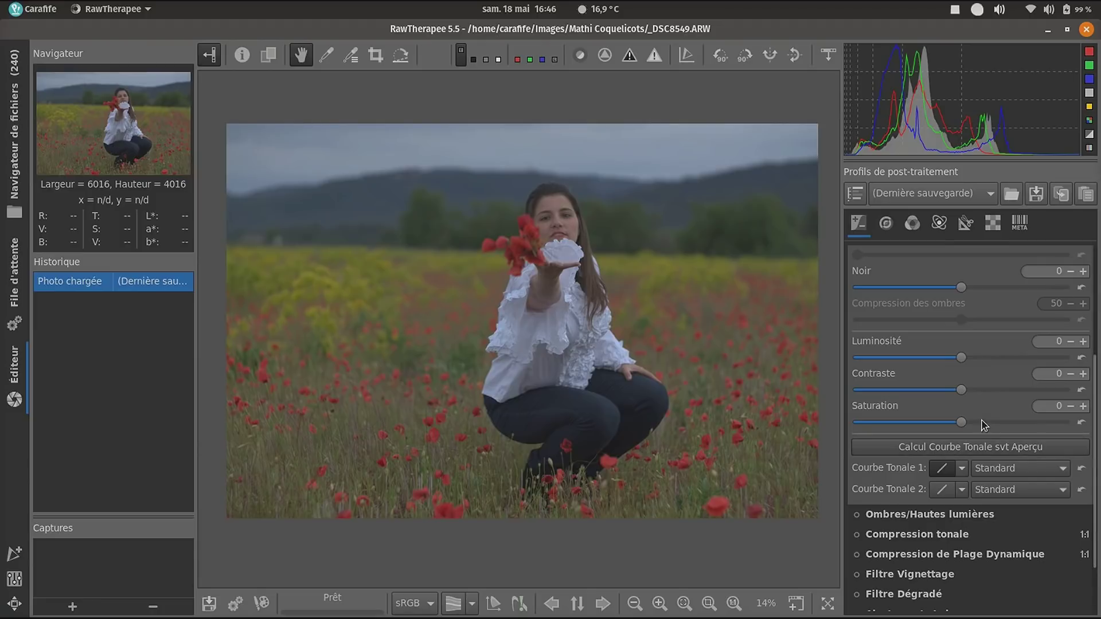
left_click(1012, 453)
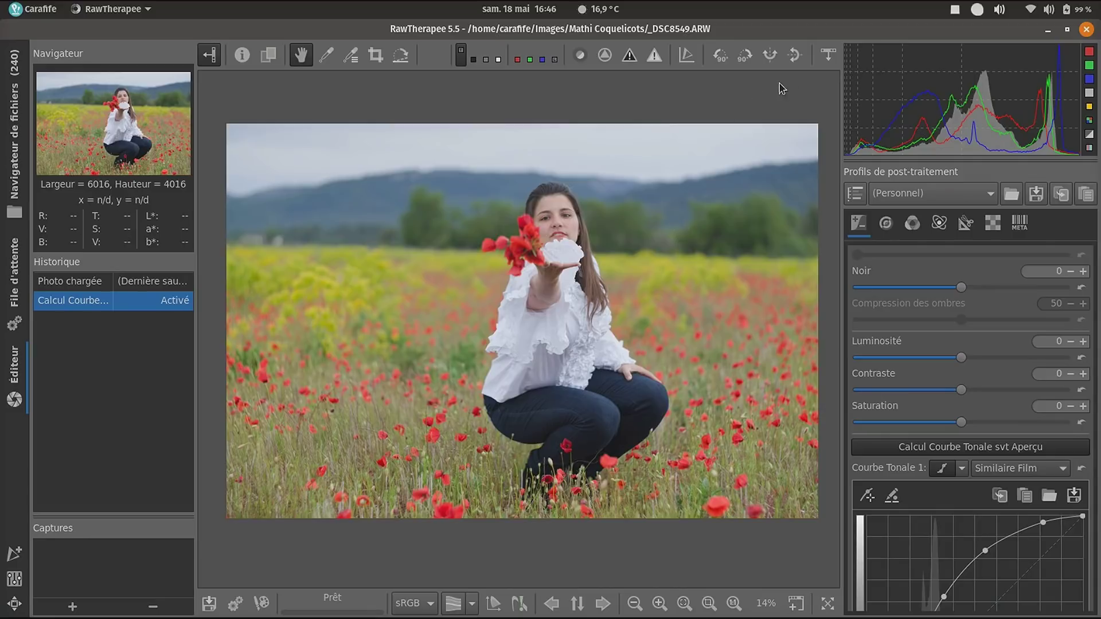
- Compare the brightened photo with its filmstrip neighbours and examine the generated Courbe Tonale 1 and the subject up close
left_click(828, 55)
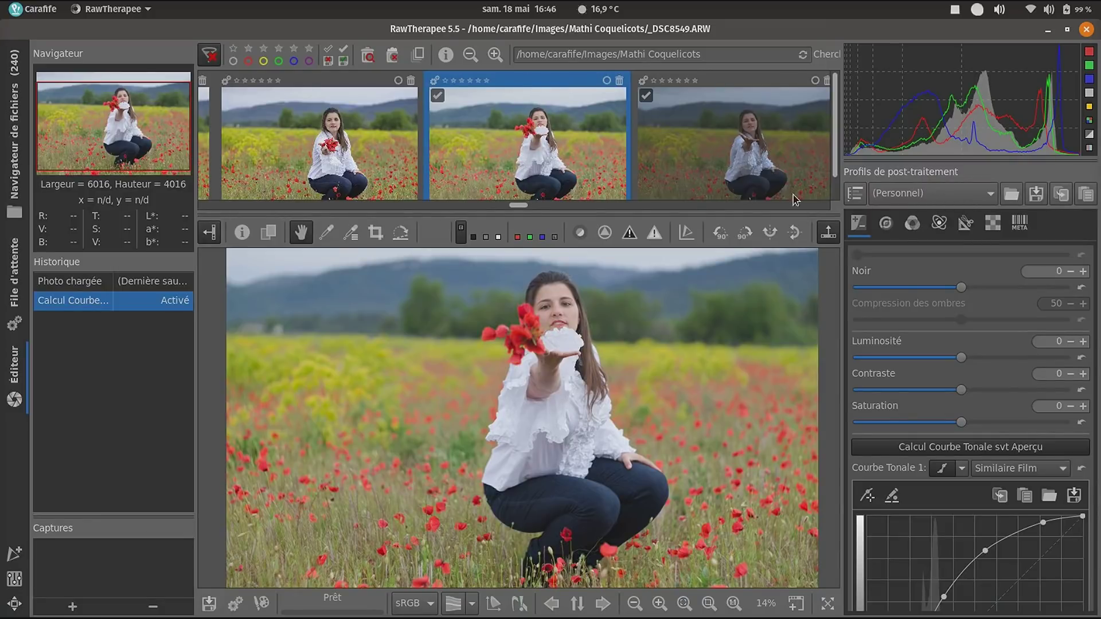
left_click(830, 235)
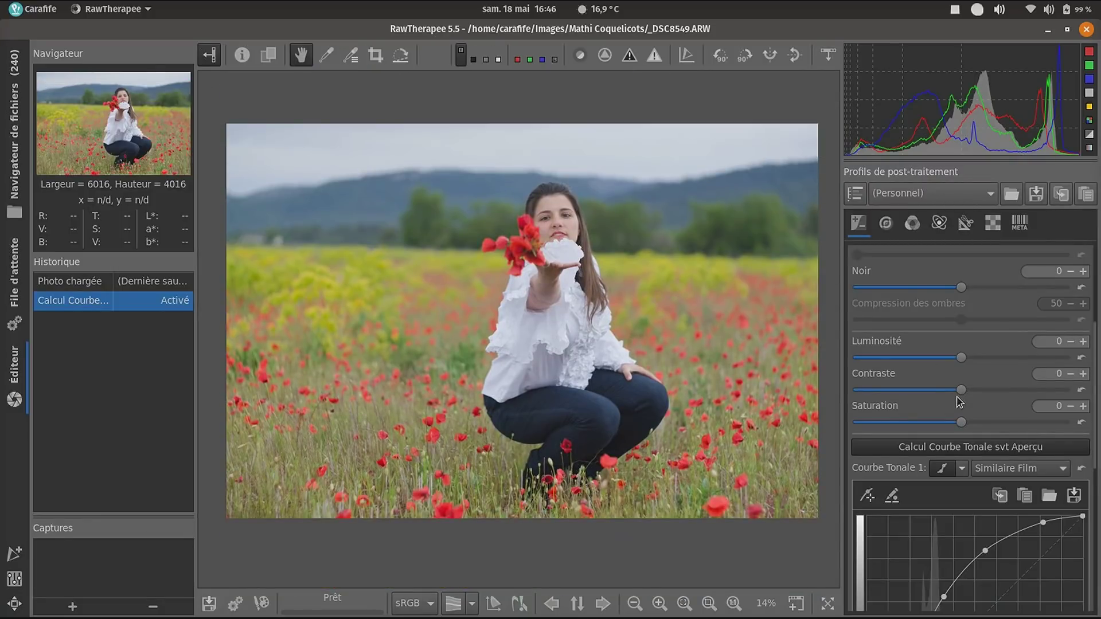
scroll(980, 396, "down", 3)
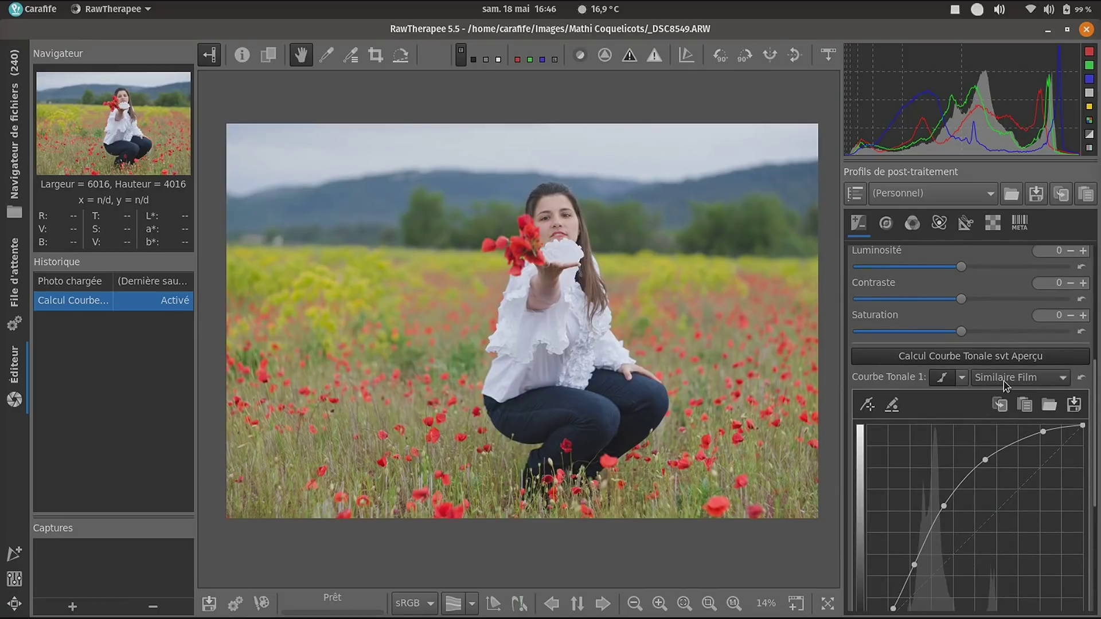
scroll(917, 442, "down", 3)
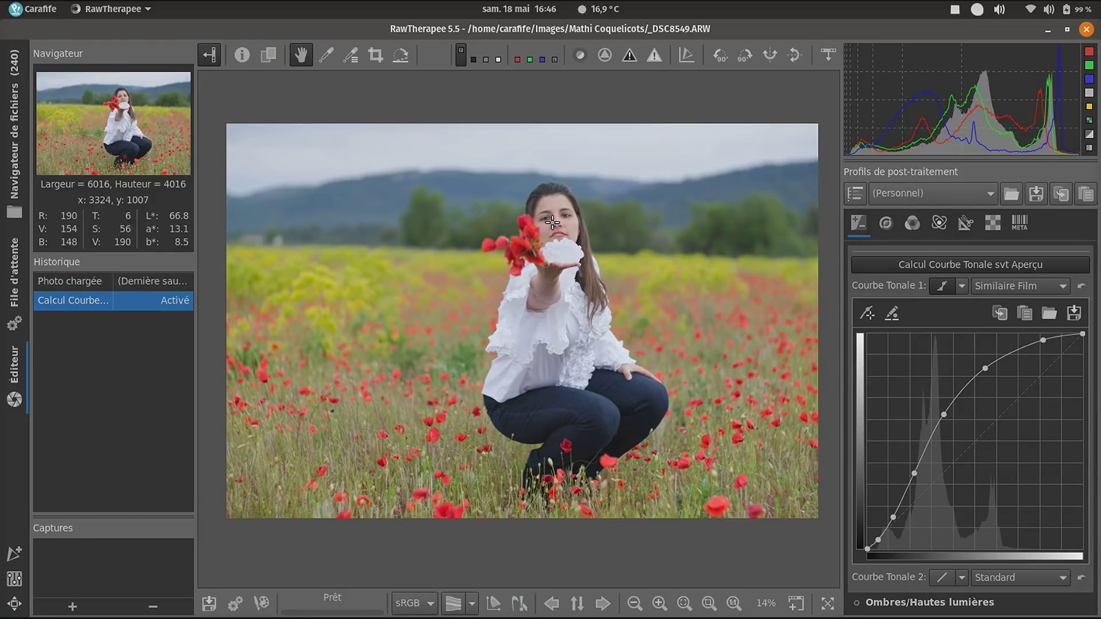
scroll(552, 223, "up", 3)
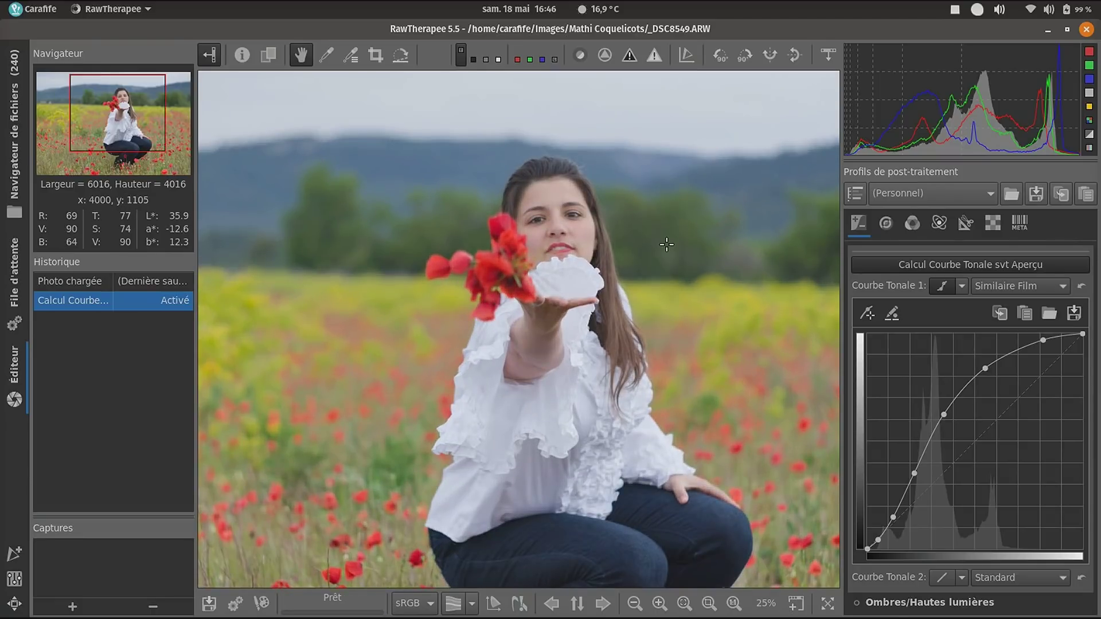
scroll(666, 245, "down", 3)
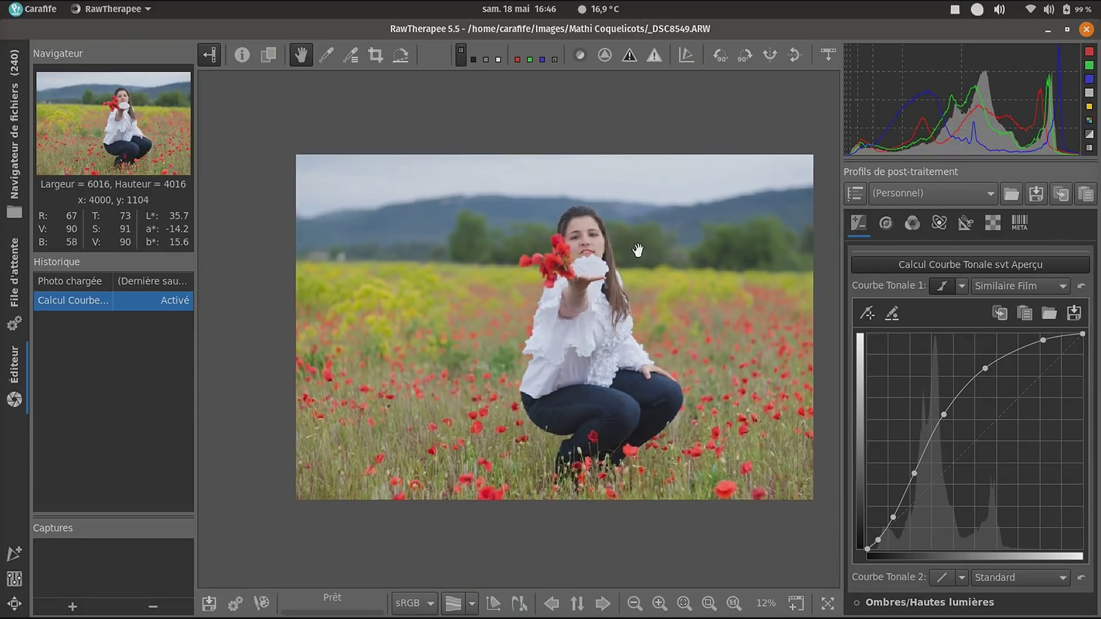
scroll(634, 269, "up", 1)
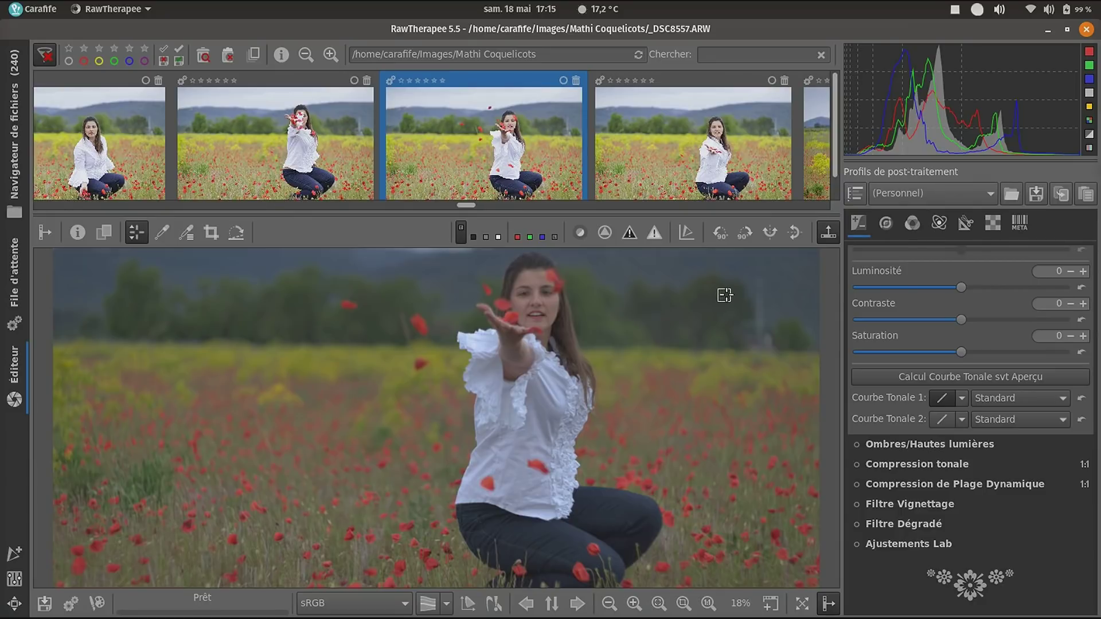
- Hide the filmstrip for _DSC8557.ARW and review the curve types and modes offered for Courbe Tonale 1
left_click(828, 232)
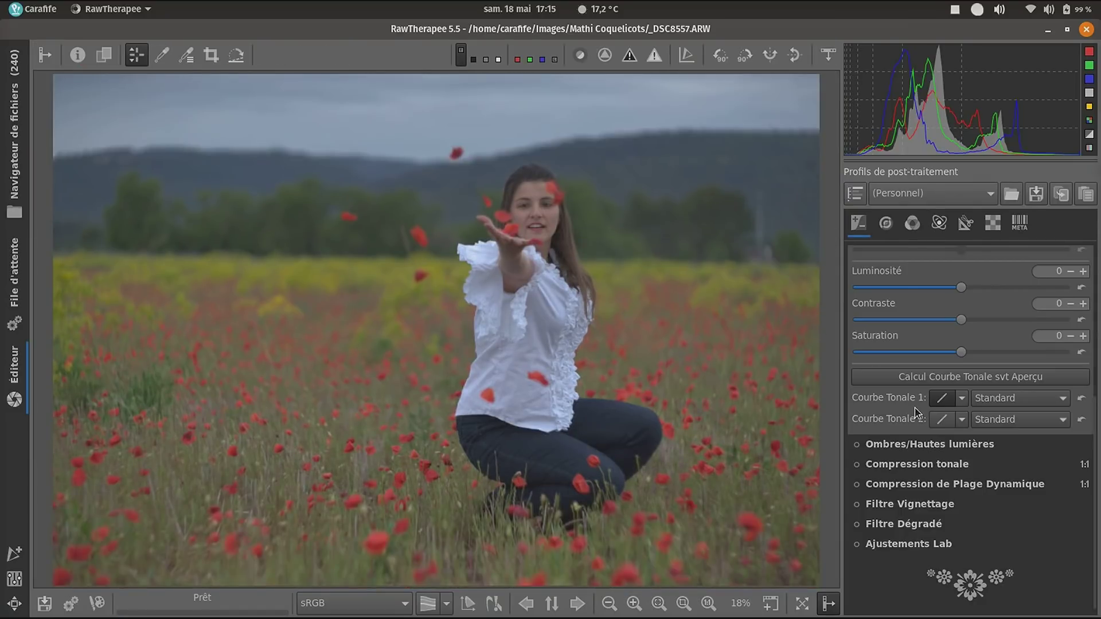
left_click(961, 400)
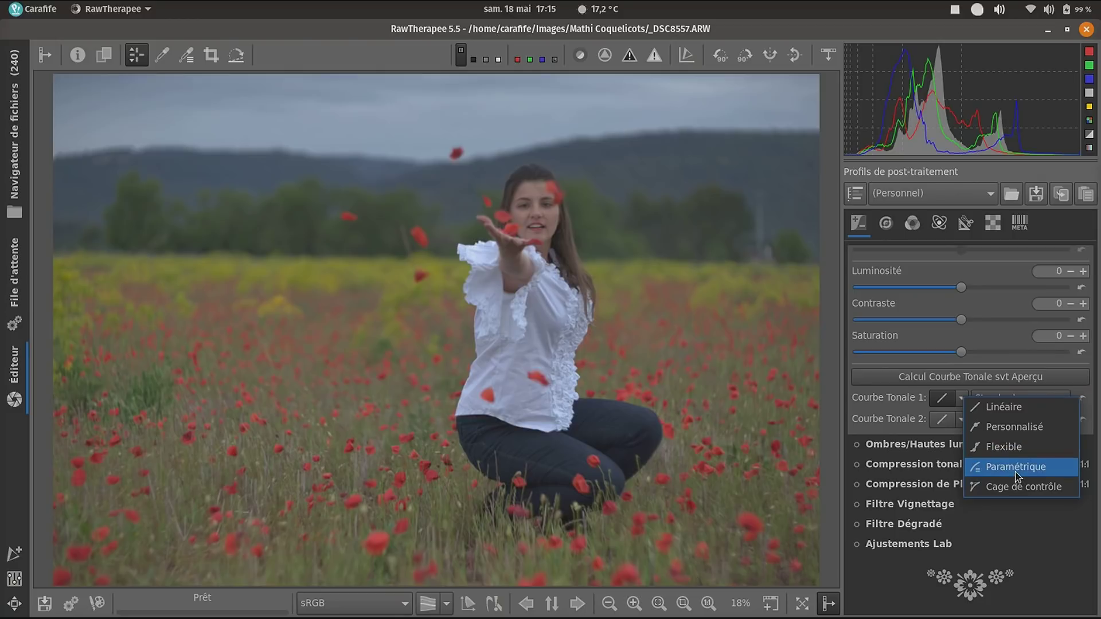
left_click(1031, 522)
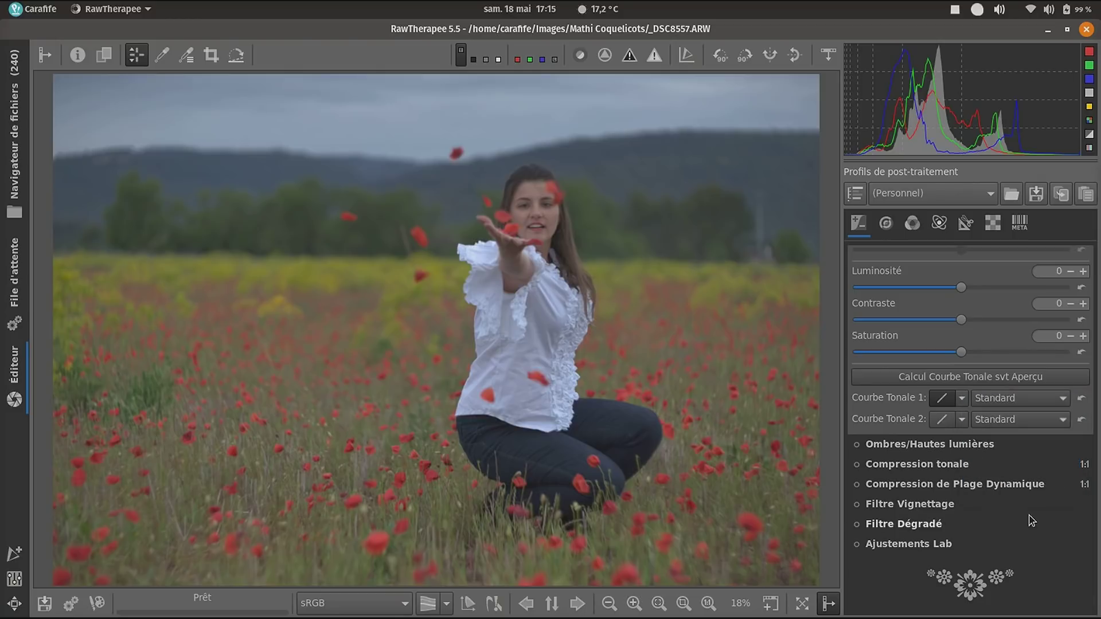
left_click(1041, 404)
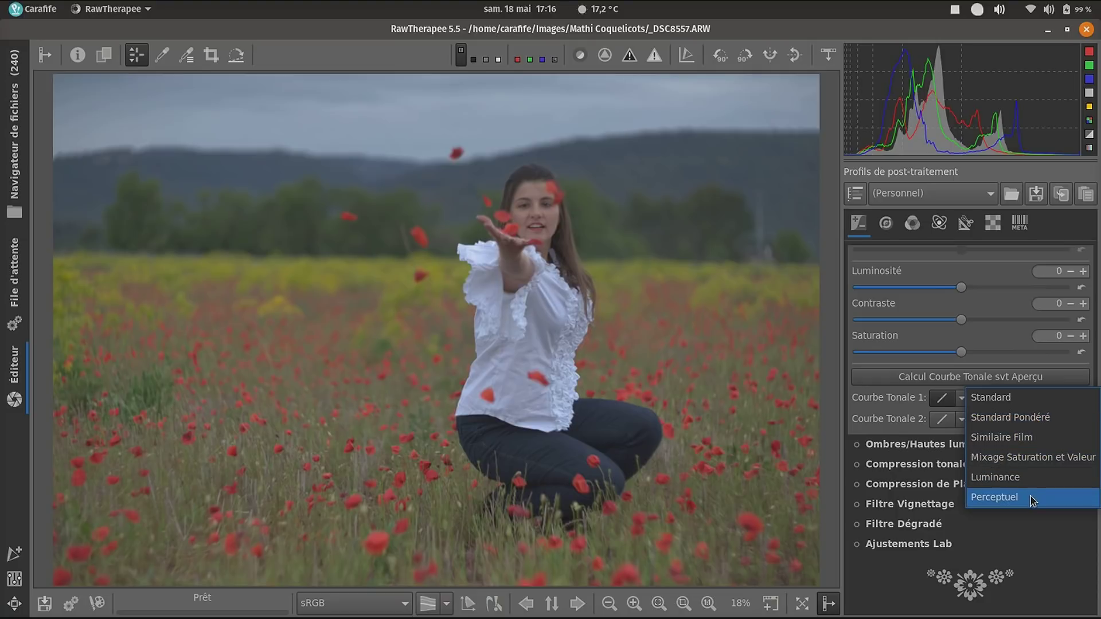
left_click(1040, 516)
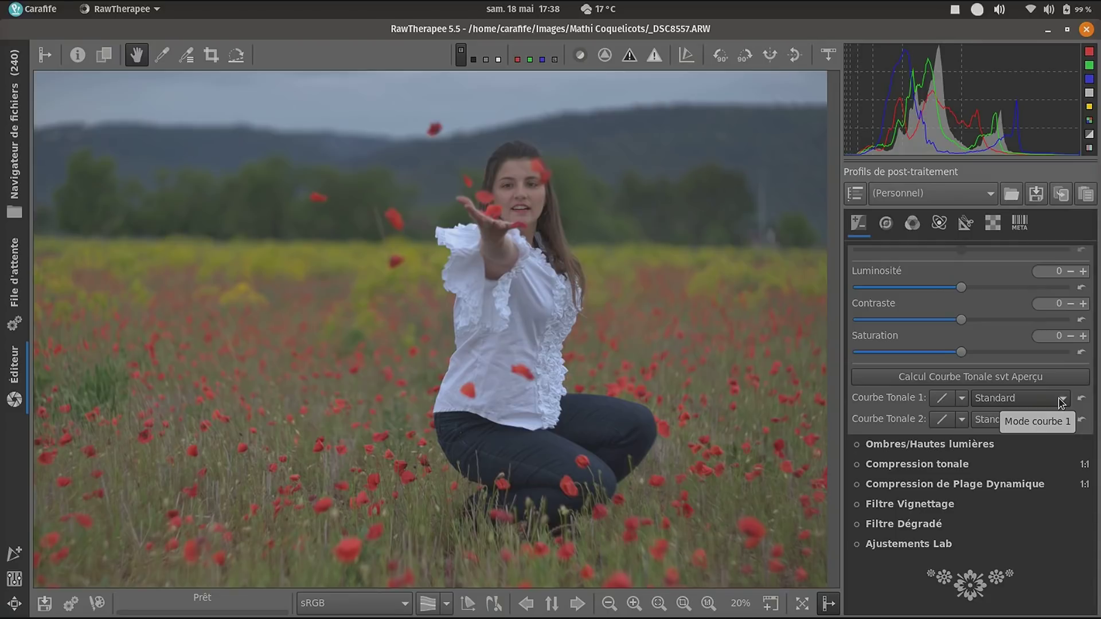
left_click(963, 400)
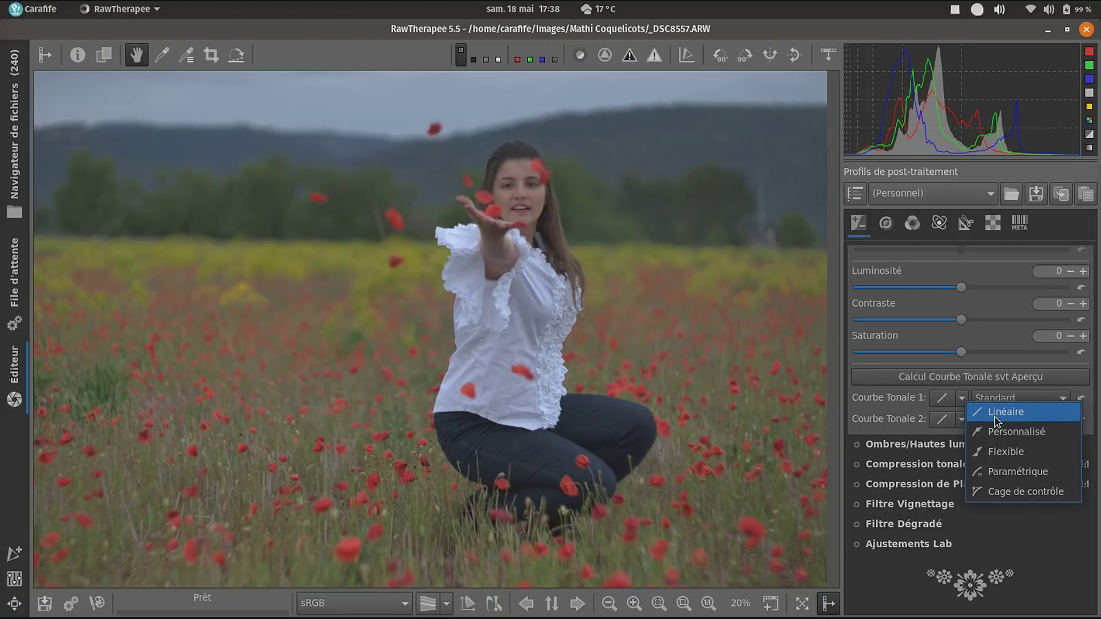
left_click(911, 344)
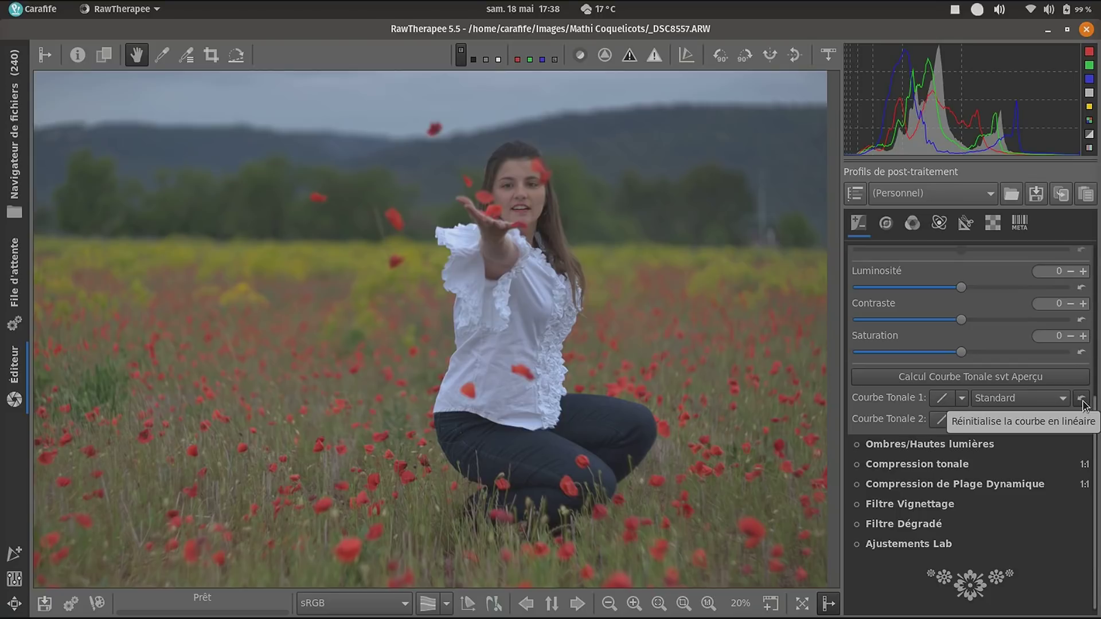
- Set the type of Courbe Tonale 1 to Personnalisé and try moving its black and white end points
left_click(963, 399)
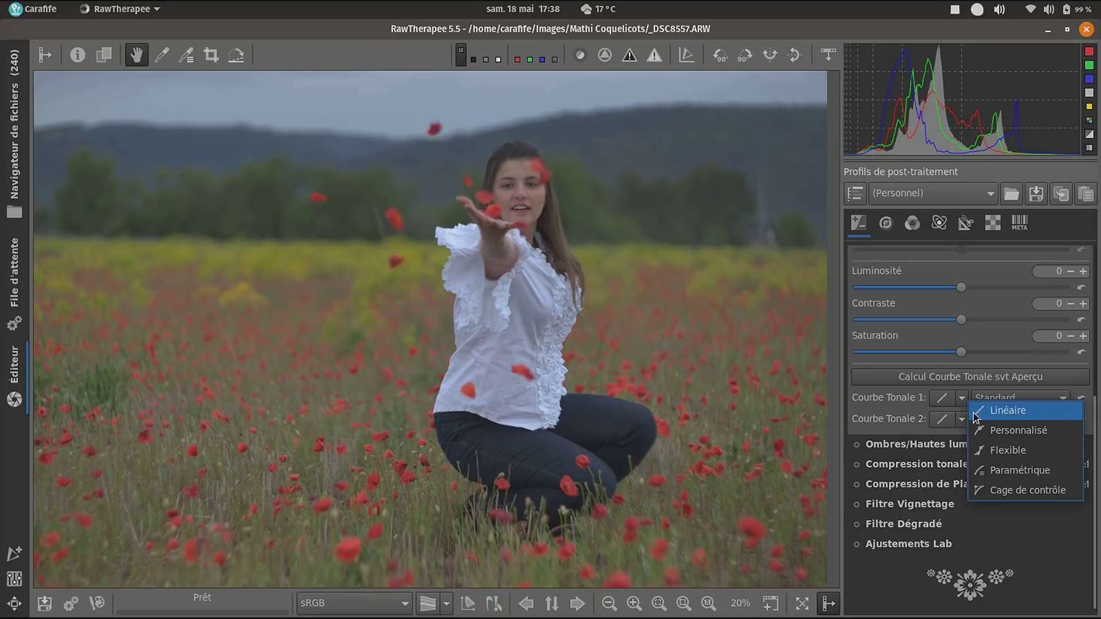
left_click(1012, 431)
scroll(1014, 418, "down", 5)
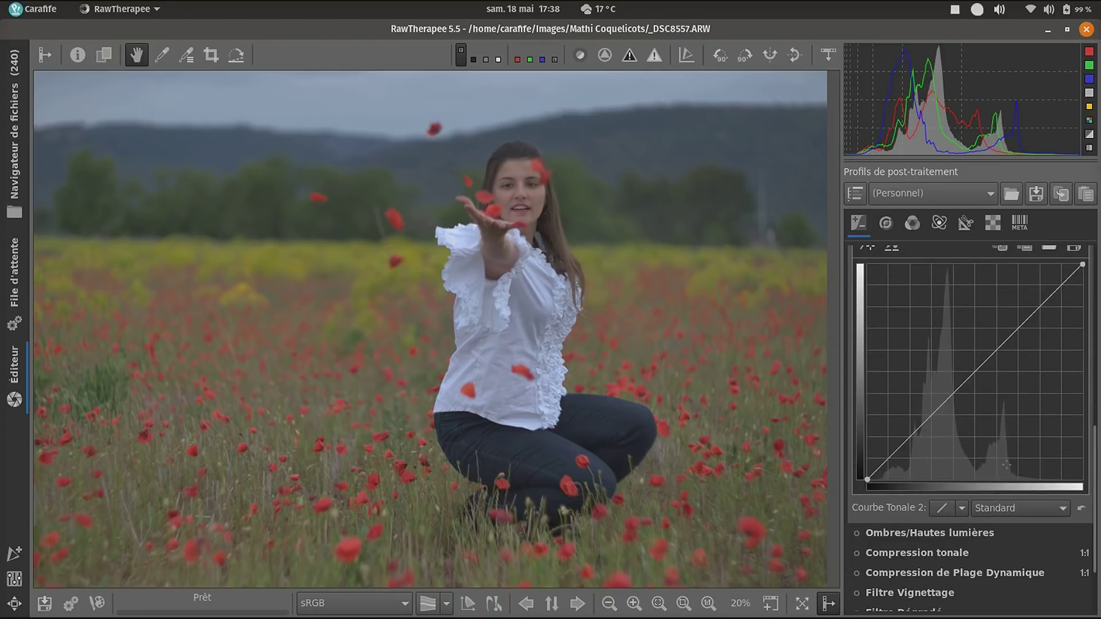
scroll(1017, 410, "up", 2)
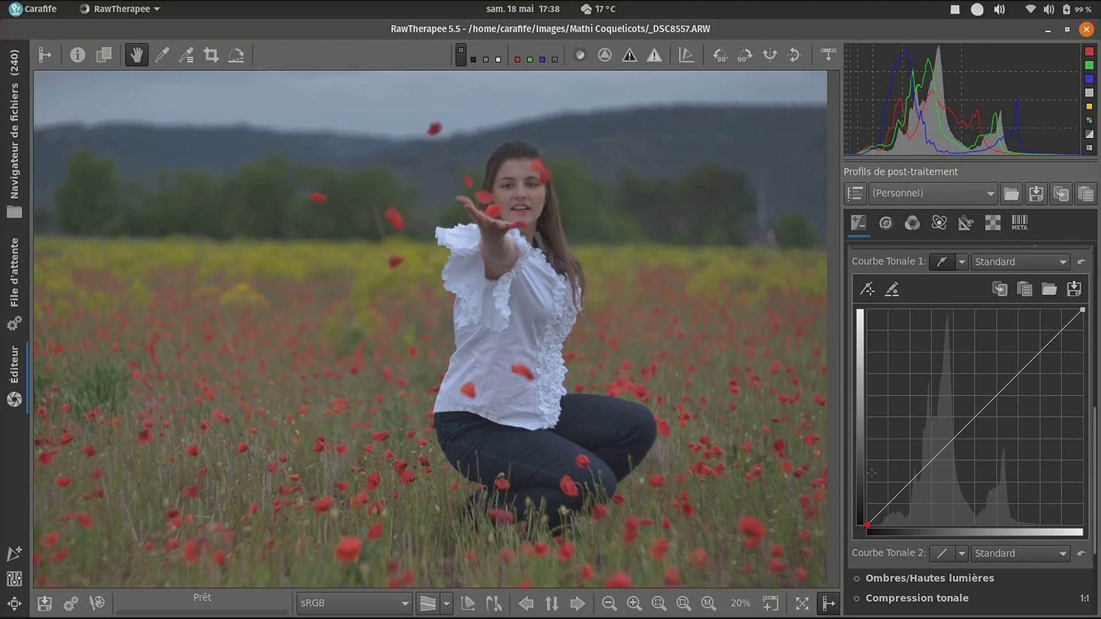
mouse_move(867, 524)
left_mouse_down()
mouse_move(860, 415)
mouse_move(865, 524)
mouse_move(928, 524)
mouse_move(863, 525)
left_mouse_up()
mouse_move(1082, 310)
left_mouse_down()
mouse_move(997, 309)
mouse_move(1084, 312)
mouse_move(1085, 390)
mouse_move(1085, 304)
left_mouse_up()
- Try a Contraste value of 100 on the photo and reset the setting
scroll(978, 396, "up", 5)
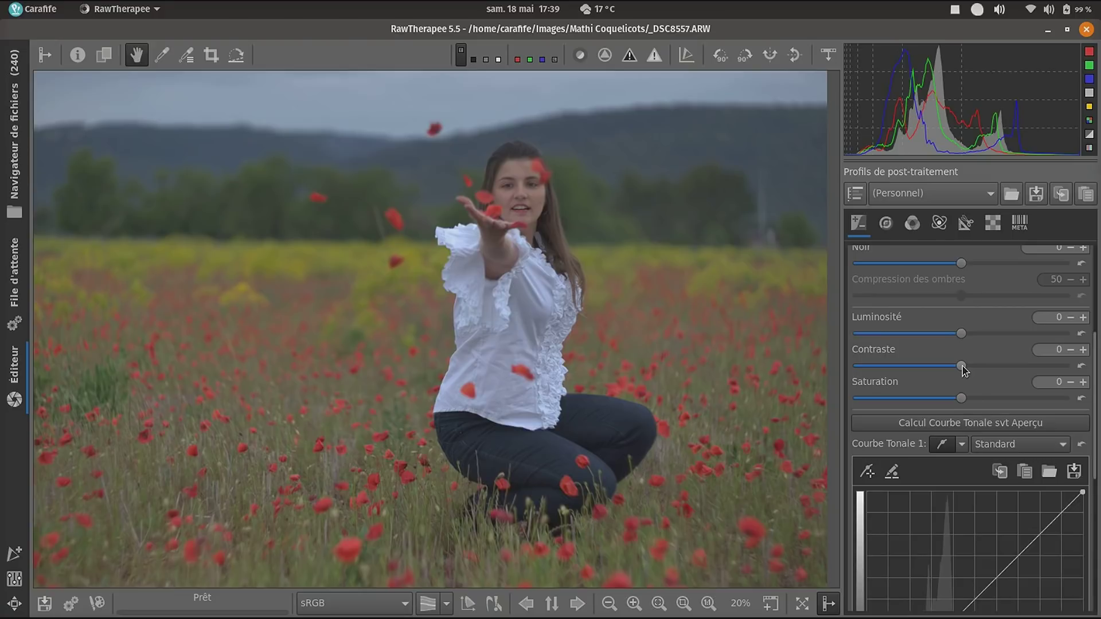
left_click_drag(963, 370, 1066, 367)
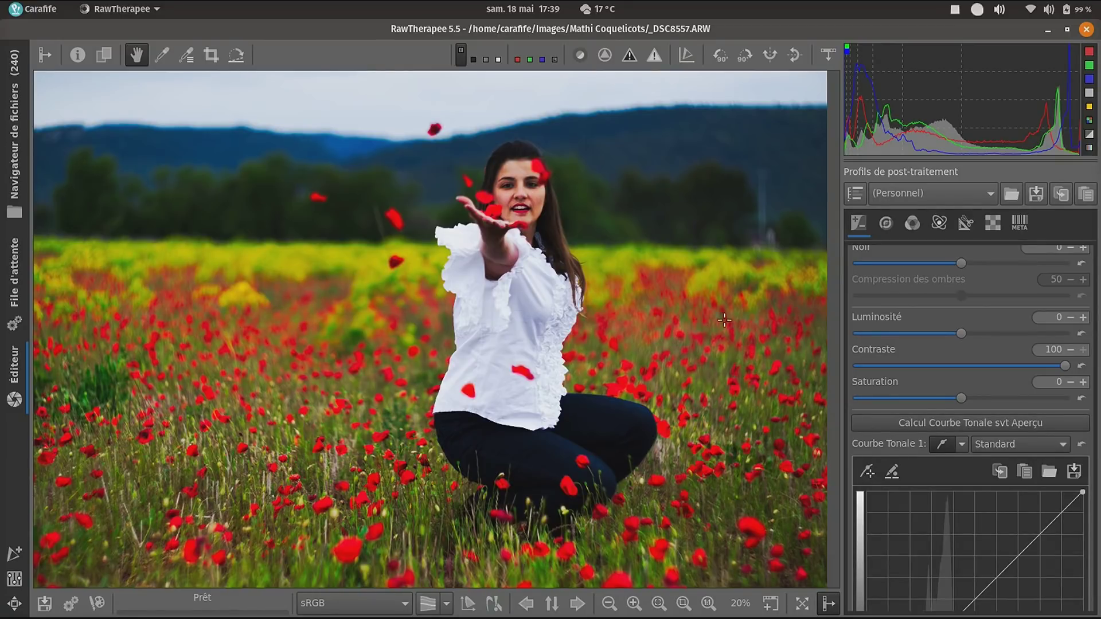
left_click(1080, 367)
- Try an S-shaped Courbe Tonale 1 with a raised highlight point and a lowered shadow point, and reset the curve to linear
scroll(975, 401, "down", 5)
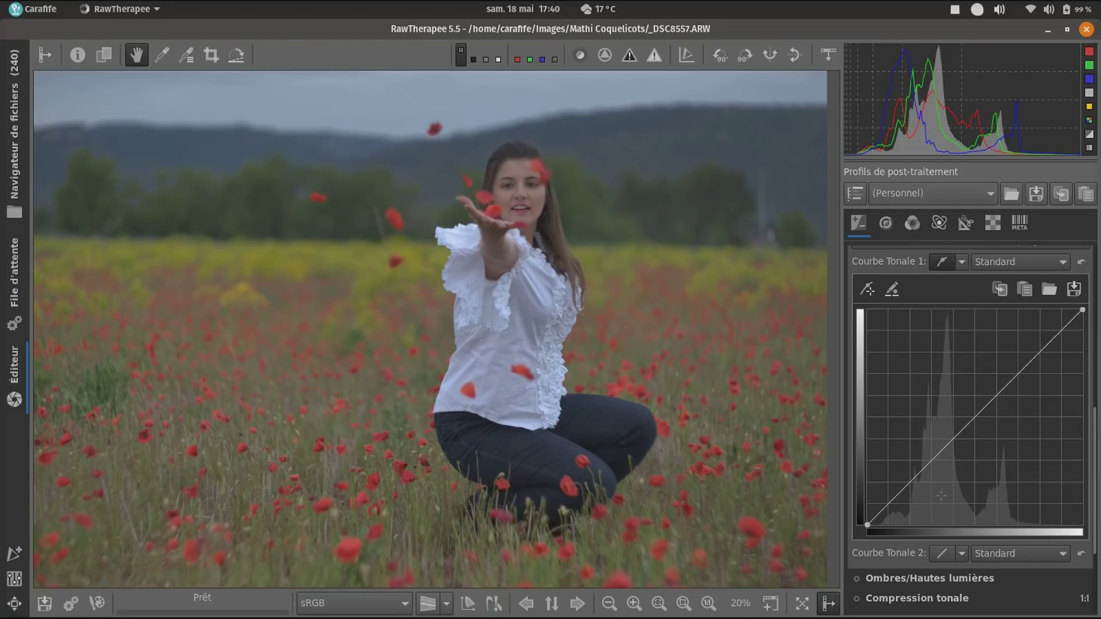
left_click(1035, 357)
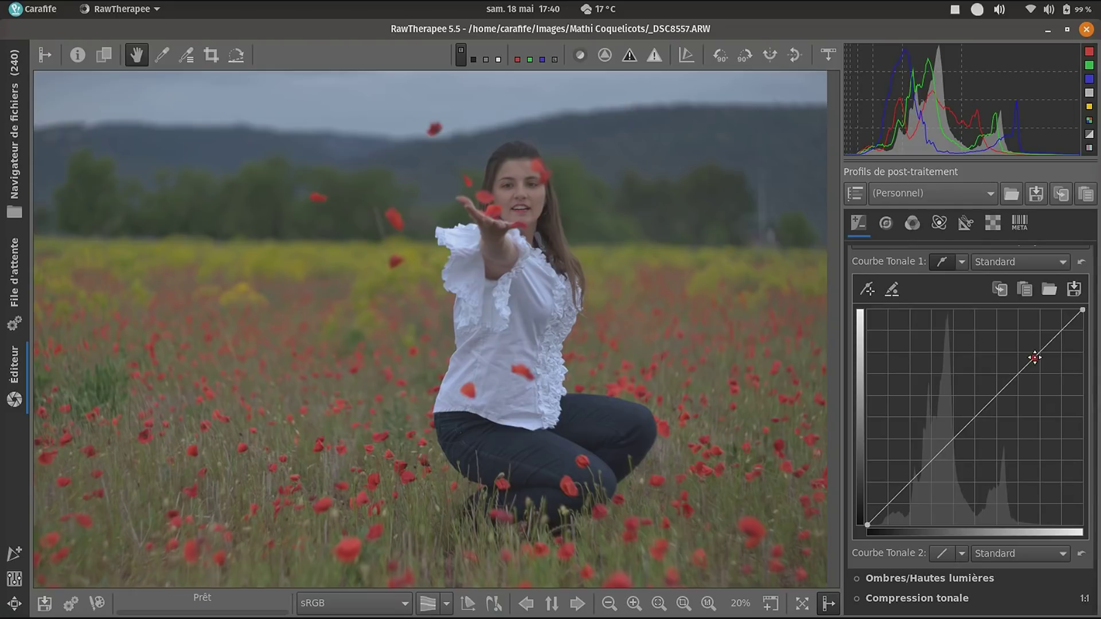
left_click_drag(1034, 357, 1014, 330)
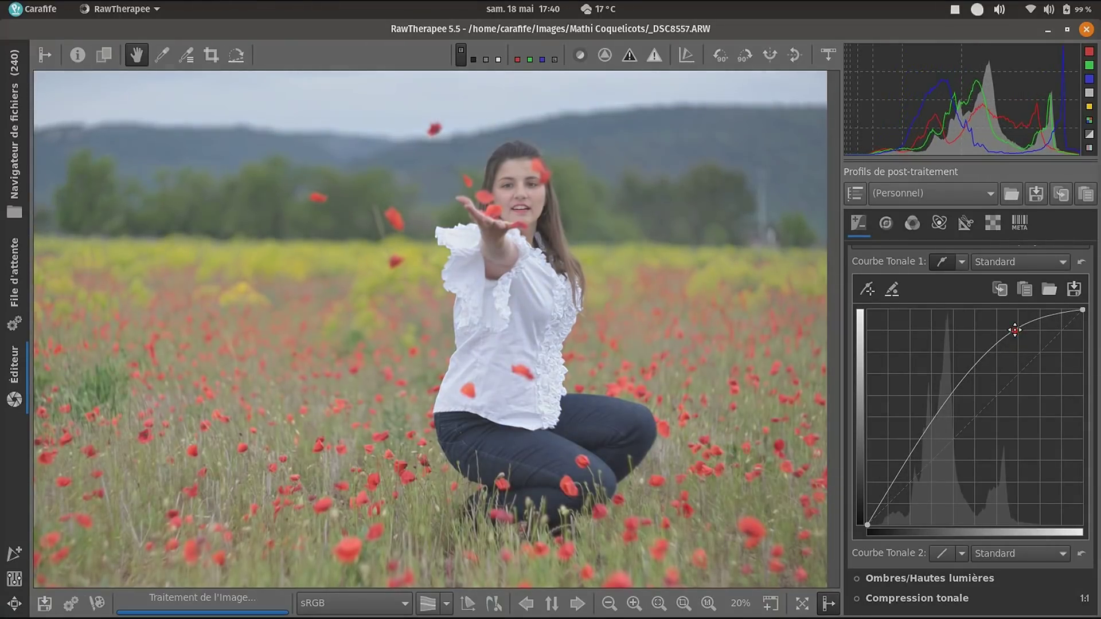
left_click(906, 463)
left_click_drag(906, 463, 935, 490)
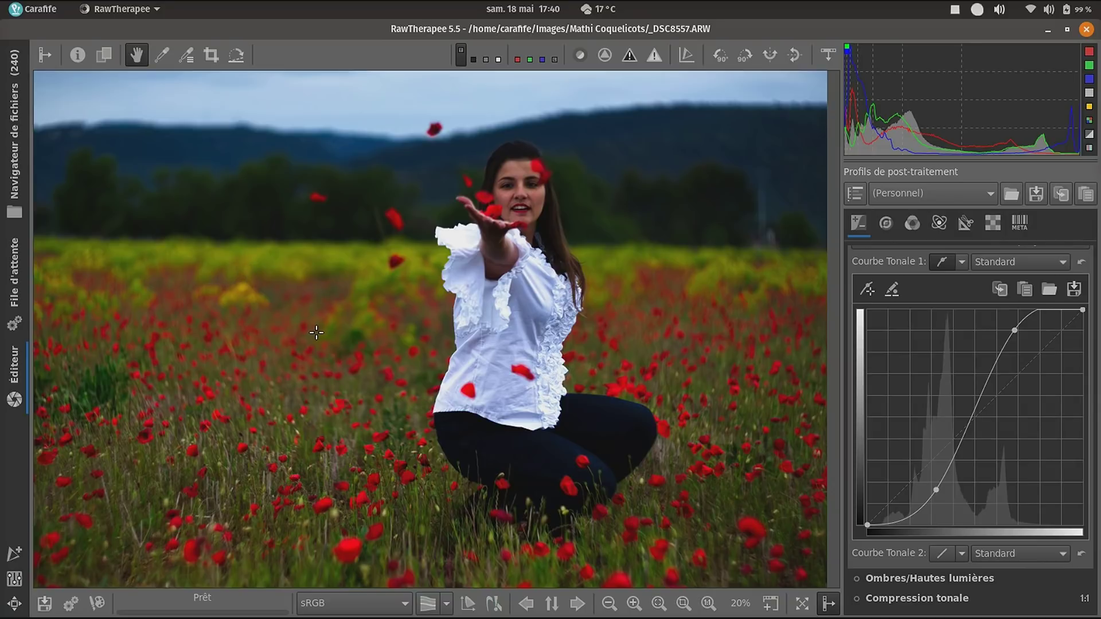
left_click(1081, 263)
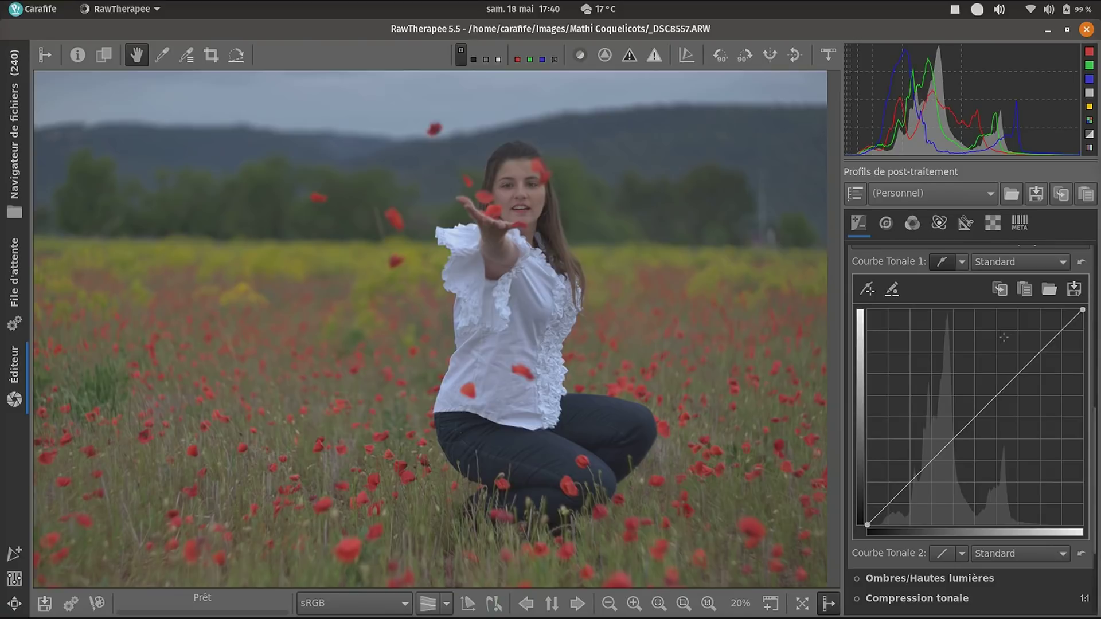
- Look through the available modes for the custom tone curve, such as Similaire Film, without choosing one
left_click(1026, 267)
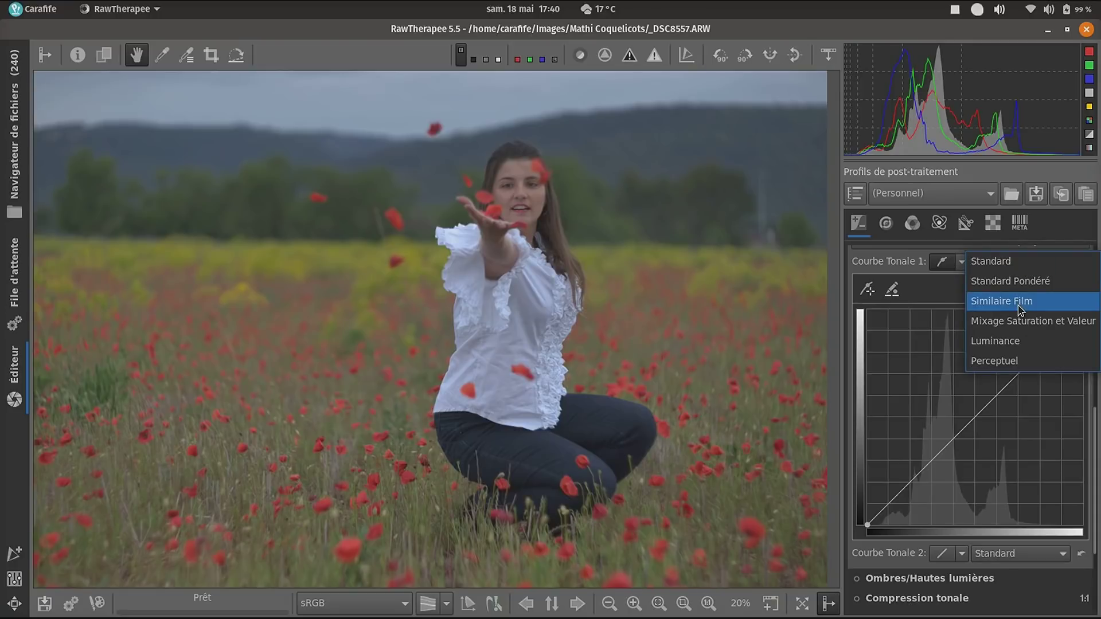
left_click(898, 376)
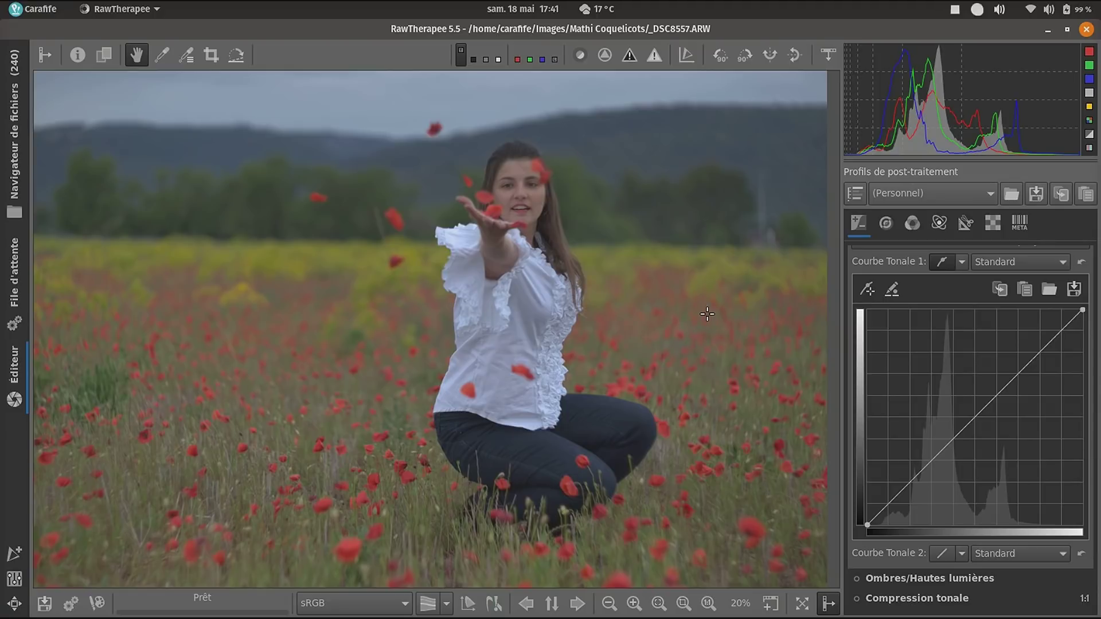
- Show and hide the numeric point values of Courbe Tonale 1, and activate adjustment of curve points from the image
left_click(892, 290)
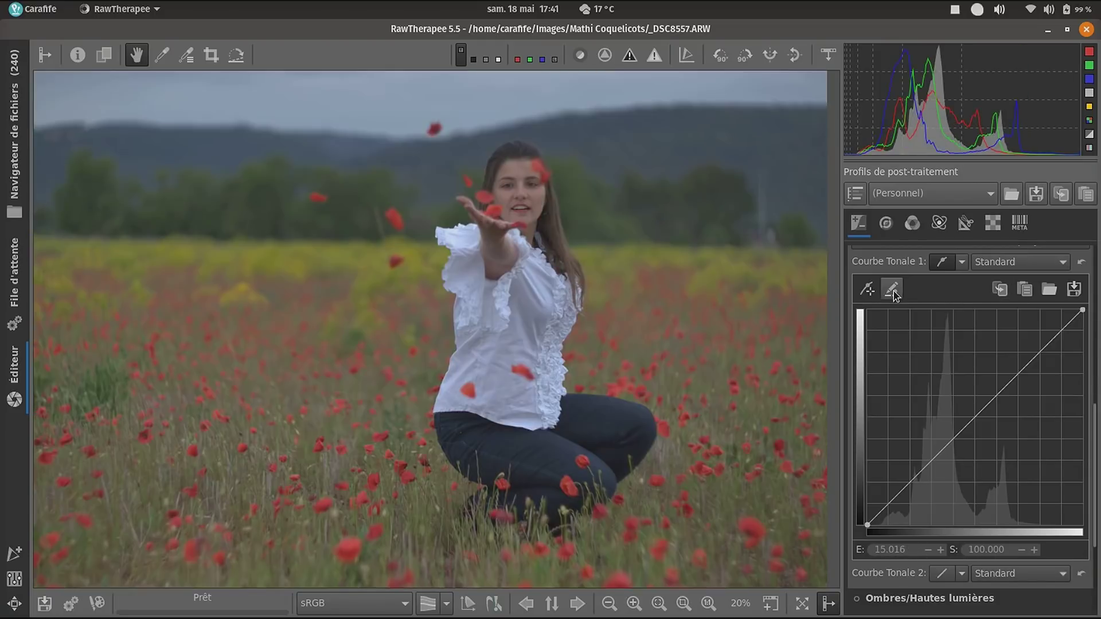
left_click(868, 290)
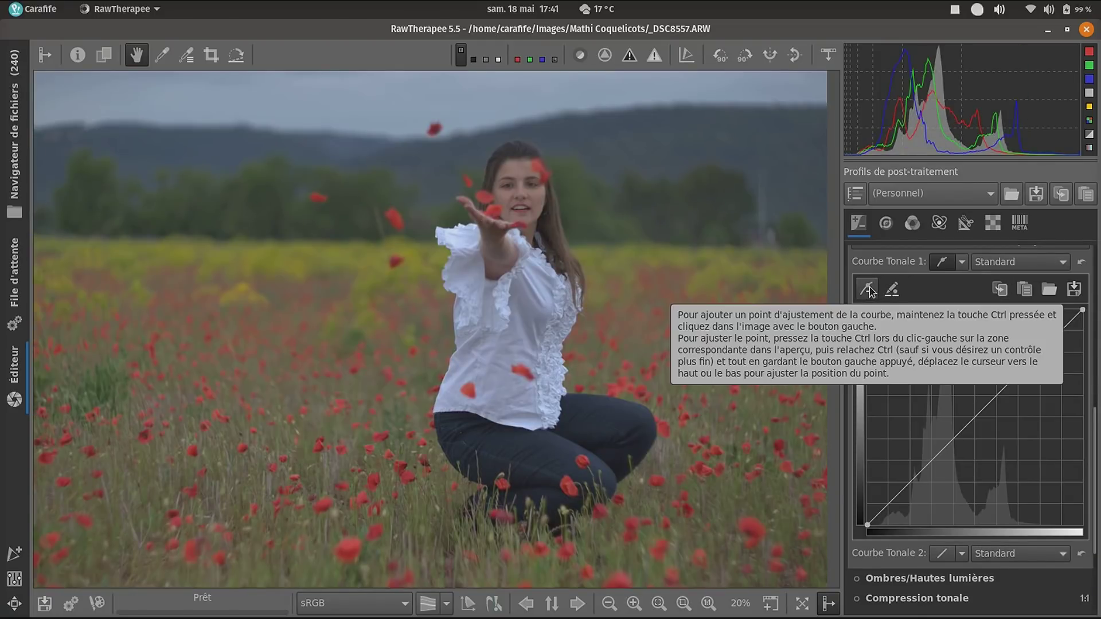
left_click(870, 290)
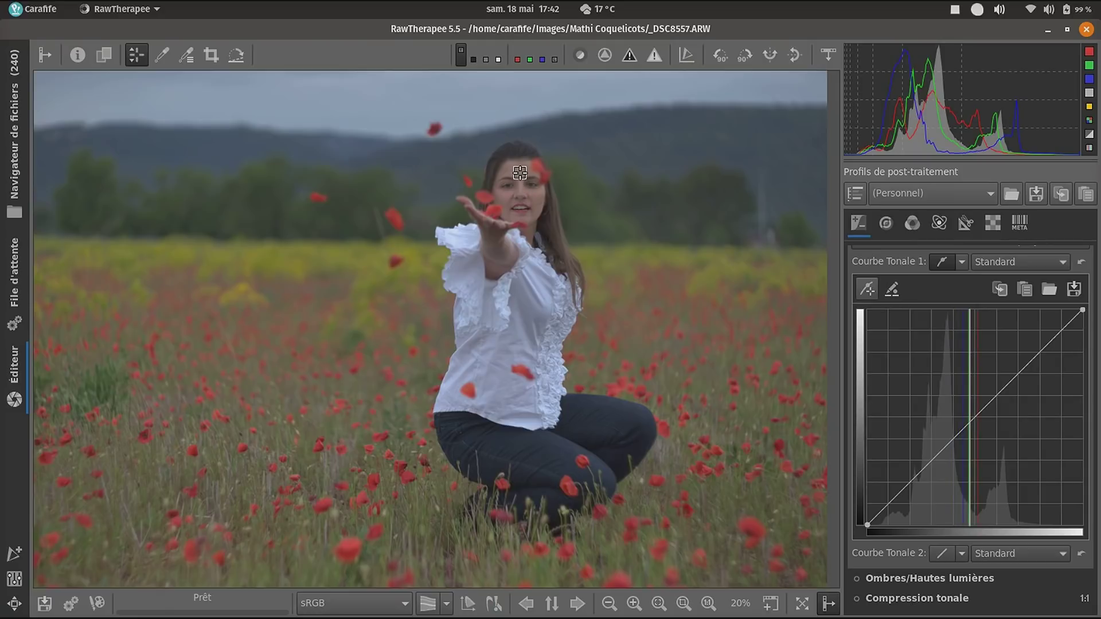
- Try raising a face-tone midpoint on Courbe Tonale 1, alone and between two anchor points, and reset the curve
left_click(969, 422)
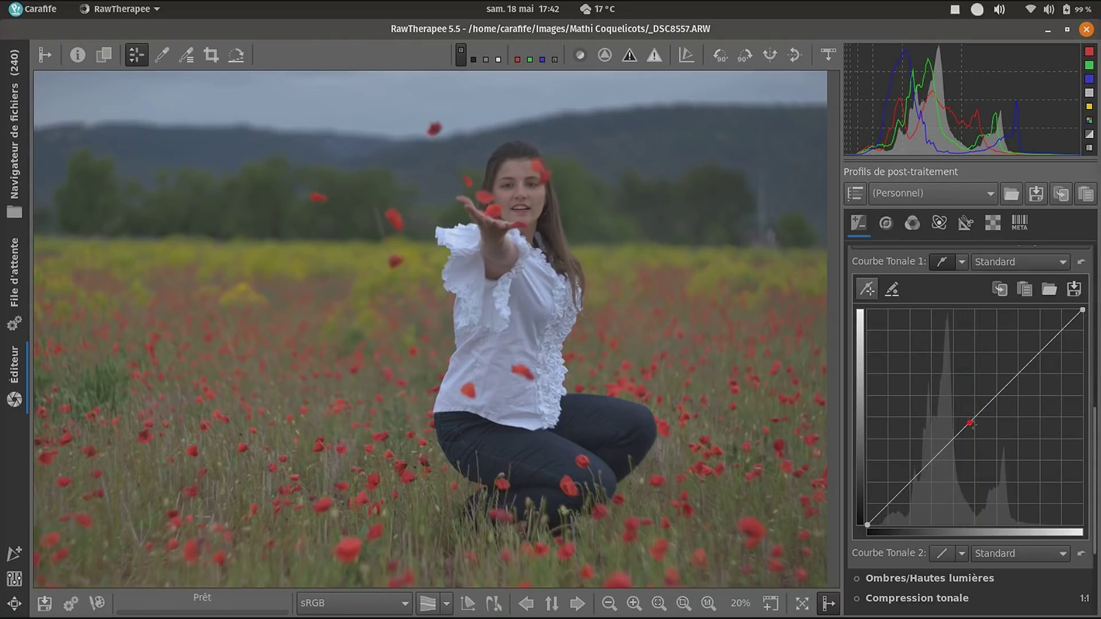
left_click_drag(970, 421, 967, 410)
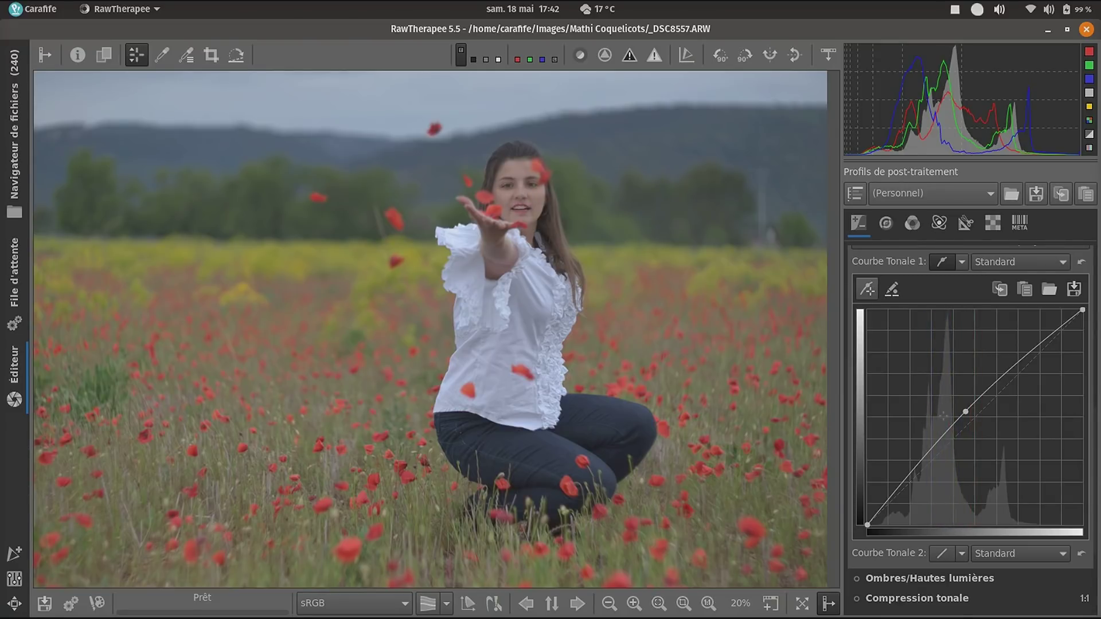
left_click_drag(965, 412, 973, 417)
left_click(1000, 390)
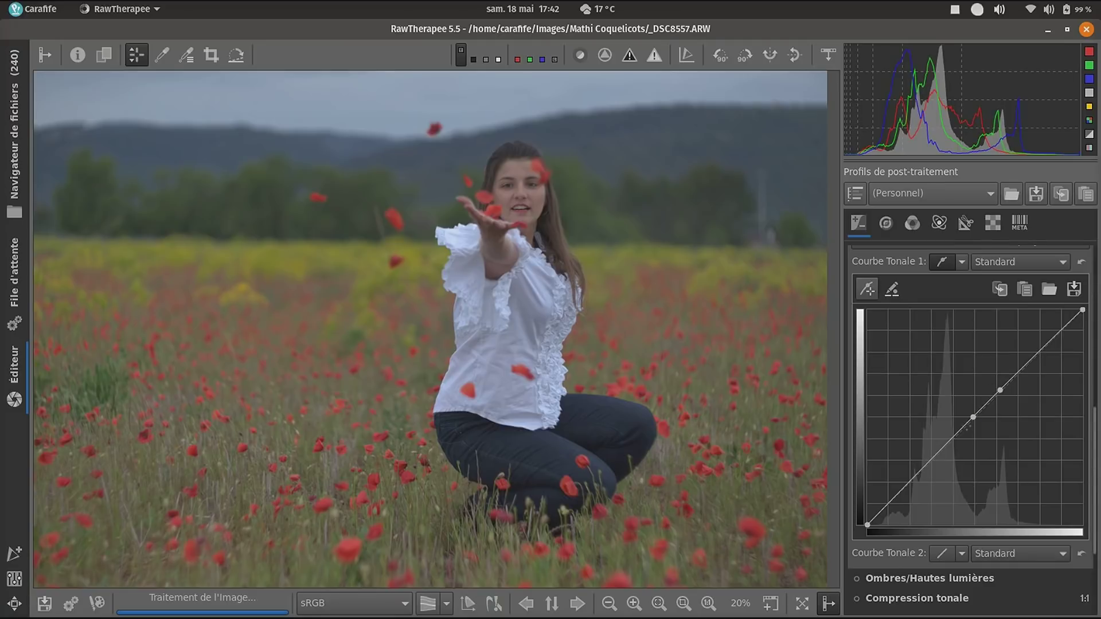
left_click(945, 446)
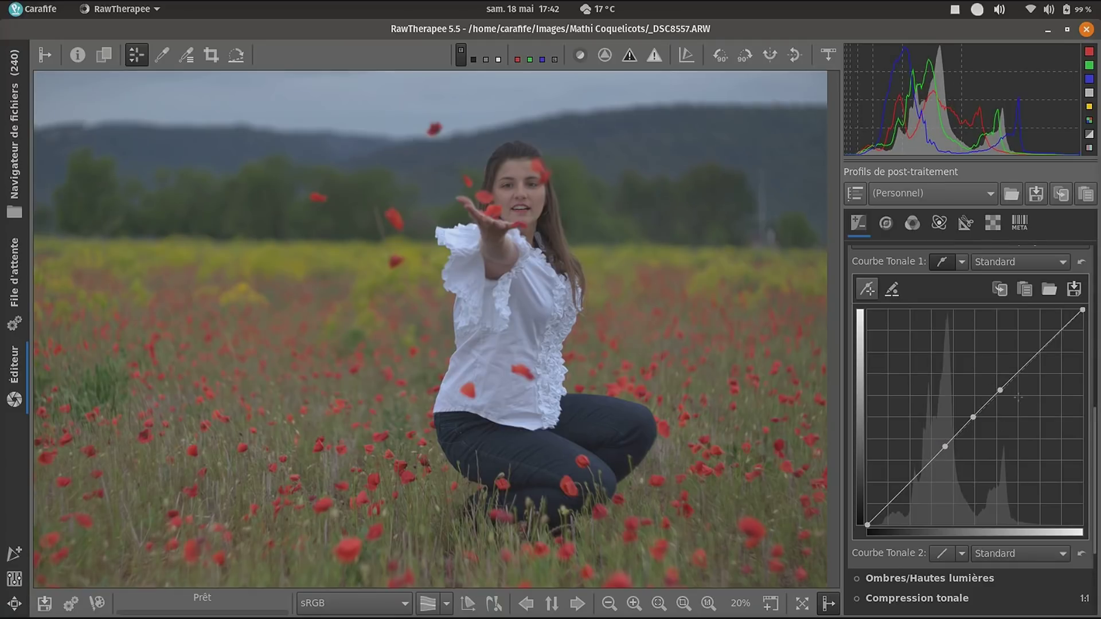
left_click_drag(972, 417, 971, 413)
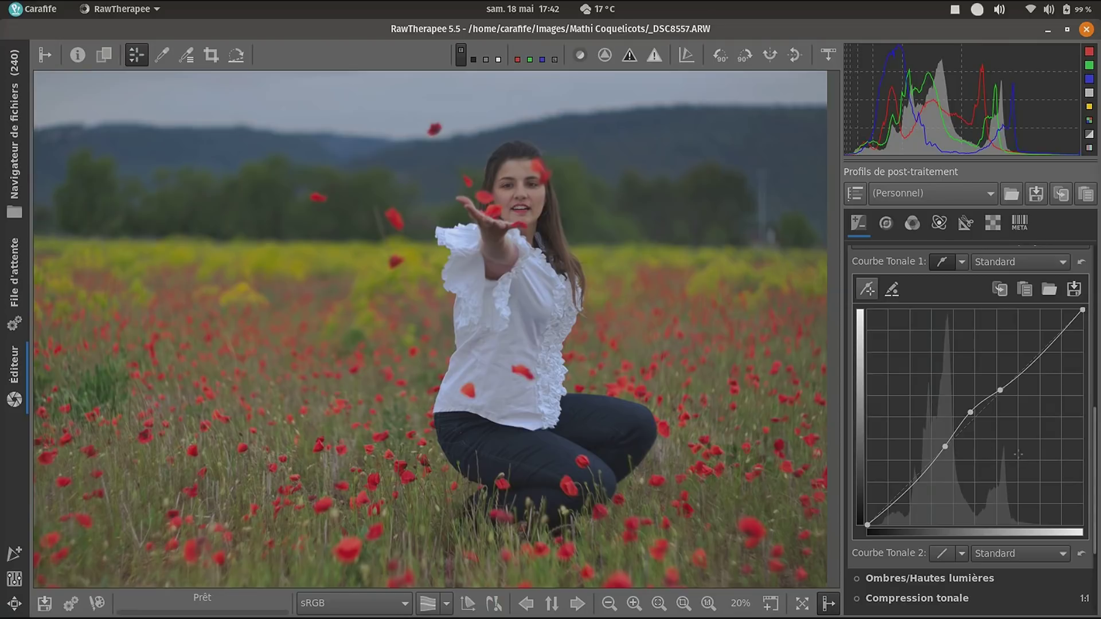
left_click(1081, 261)
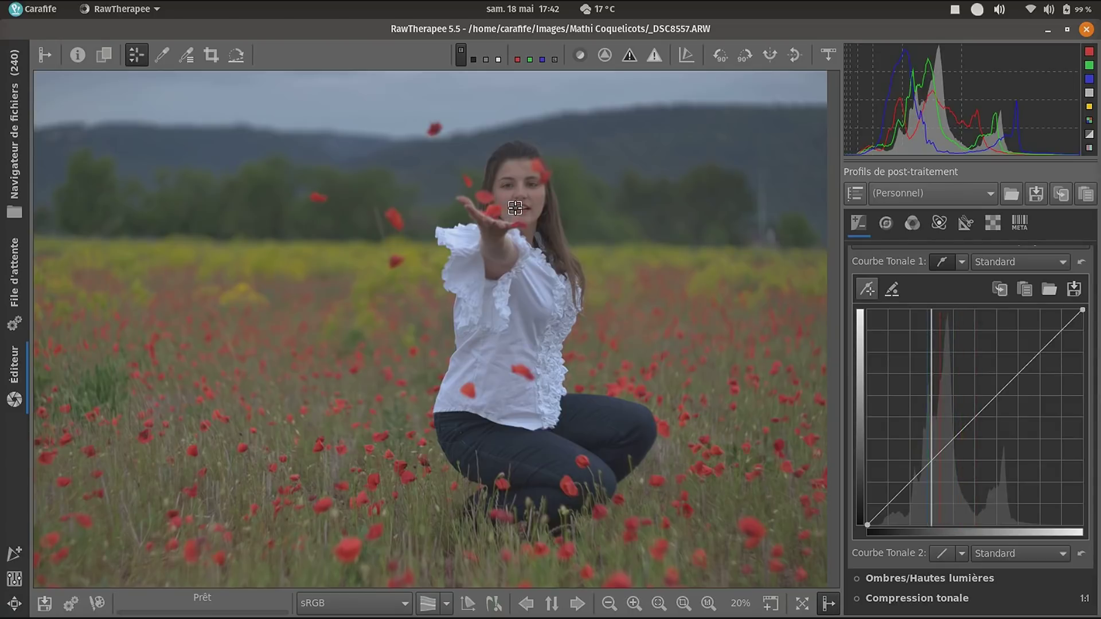
- Try brightening the white blouse and the forehead with raised curve points sampled in the photo, and reset Courbe Tonale 1
left_click(525, 348)
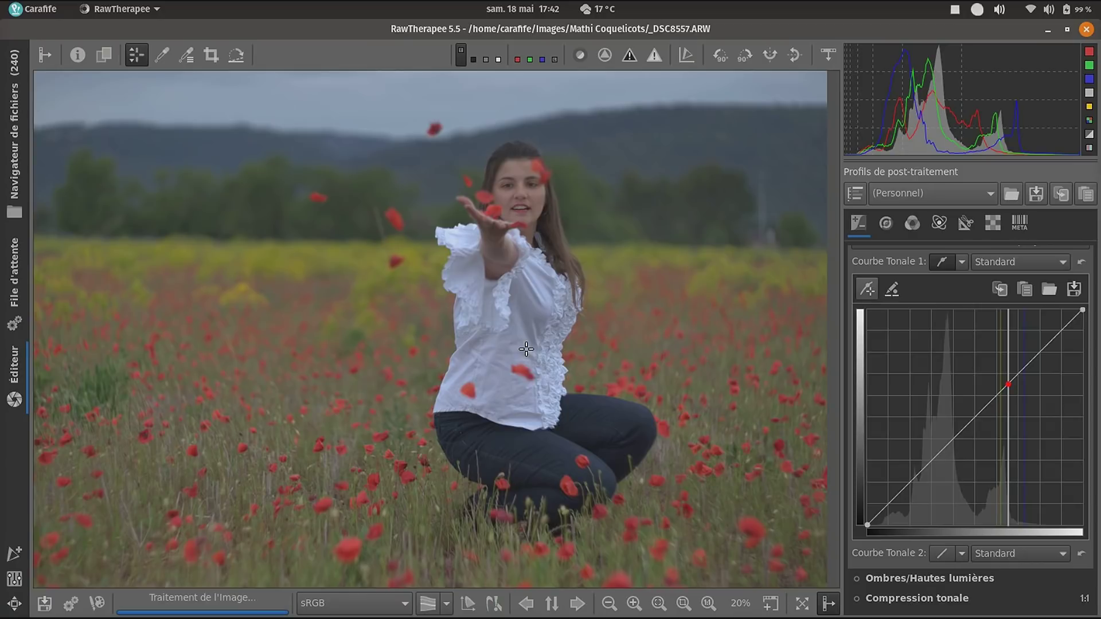
left_click_drag(525, 348, 522, 175)
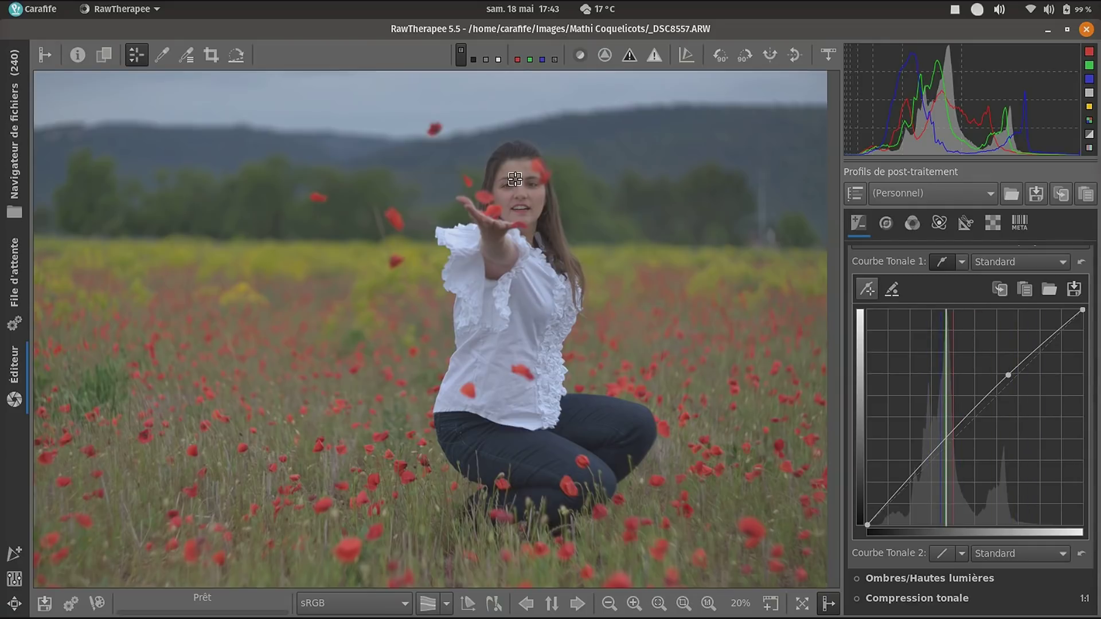
left_click_drag(514, 179, 515, 91)
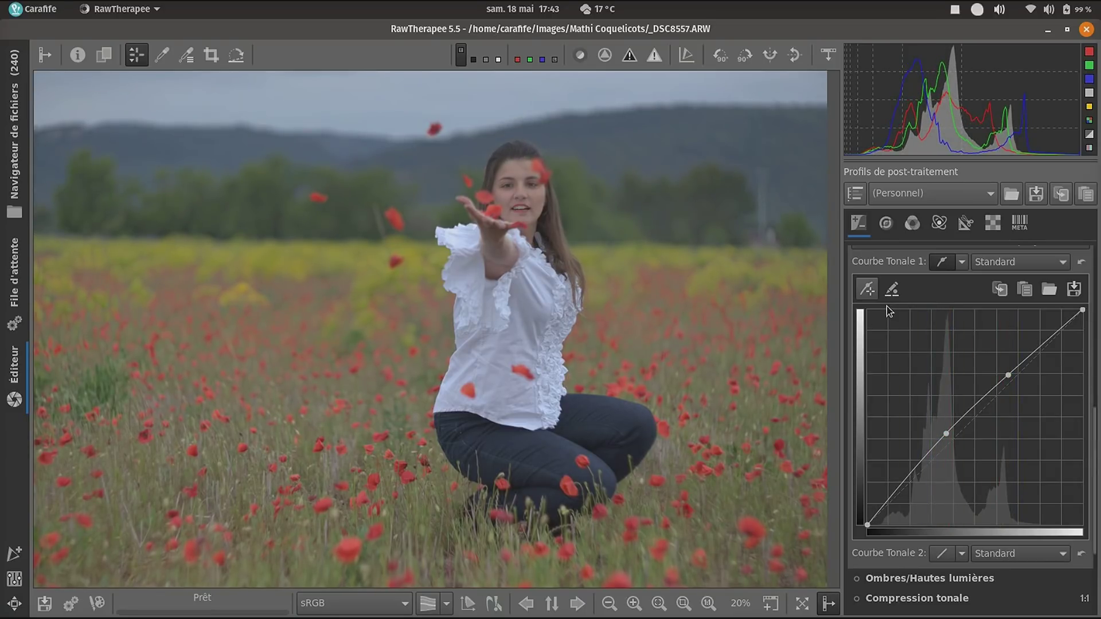
left_click(1080, 263)
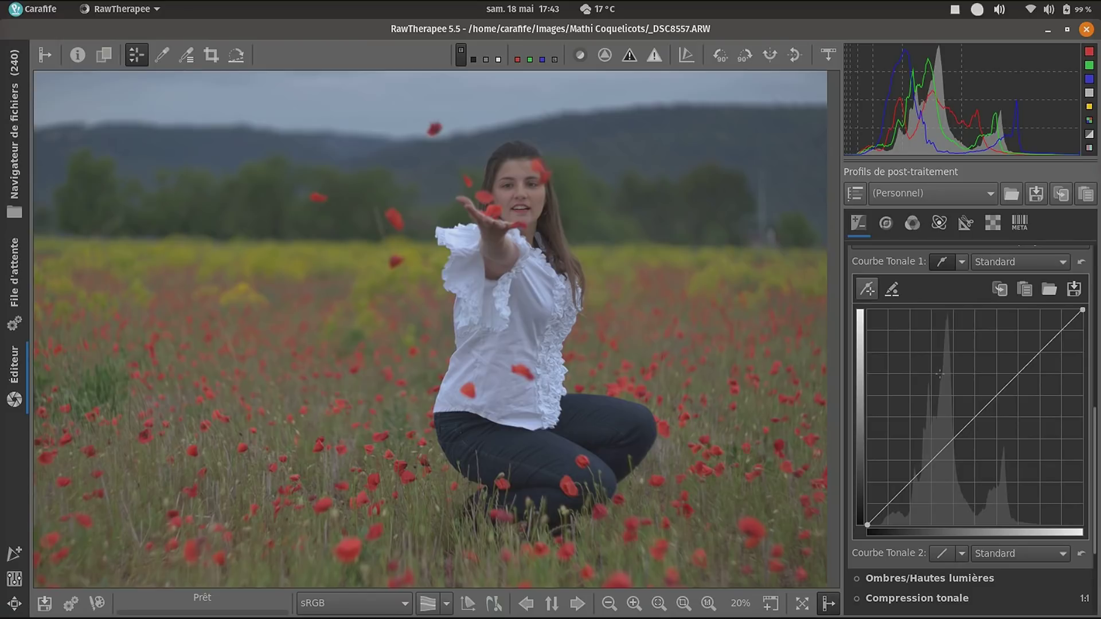
- Try the Flexible type for Courbe Tonale 1 with a highlight point and a midtone point, and reset the curve
left_click(1053, 272)
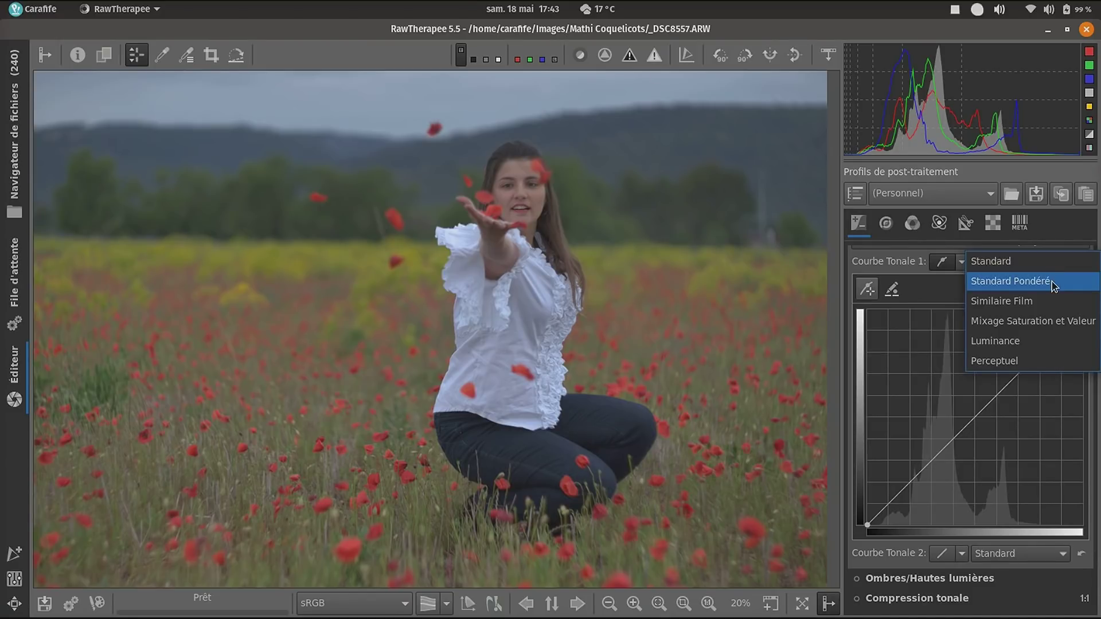
left_click(960, 264)
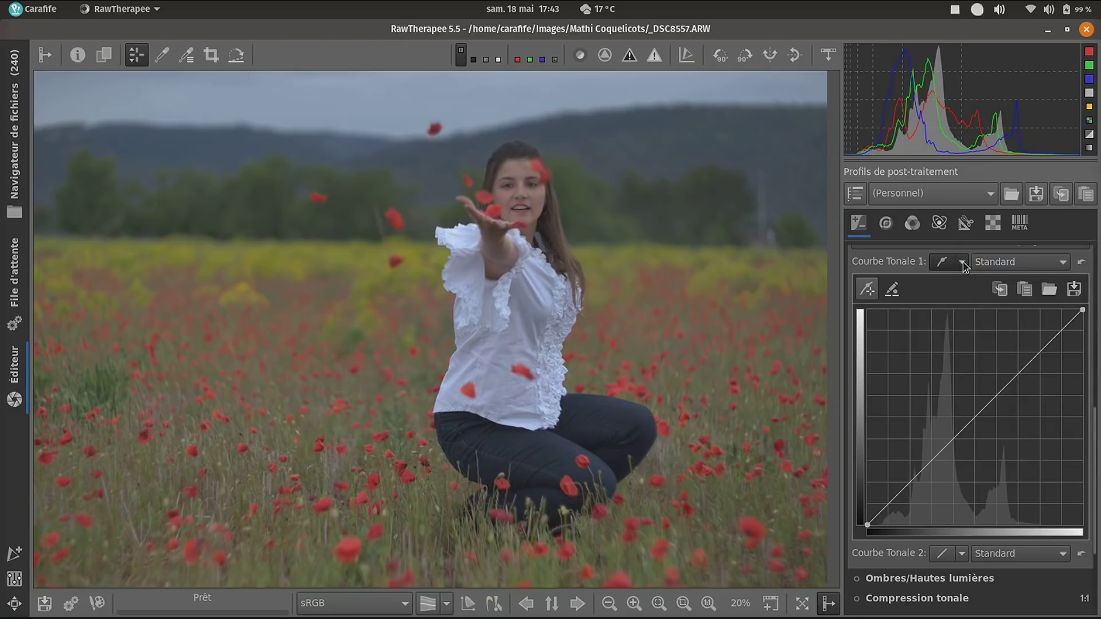
left_click(963, 264)
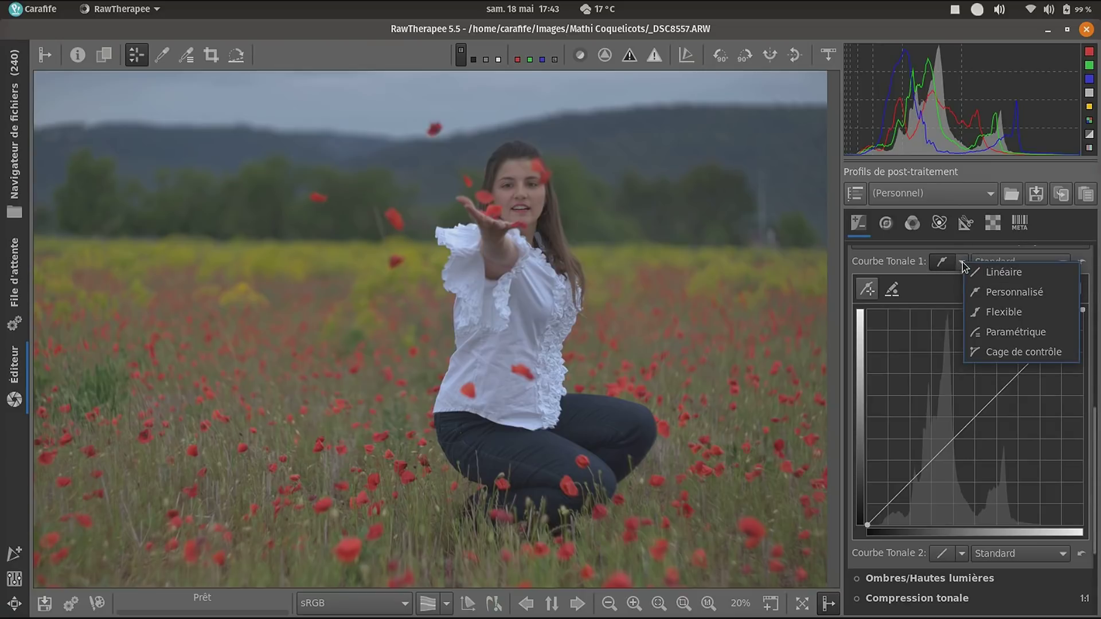
left_click(990, 313)
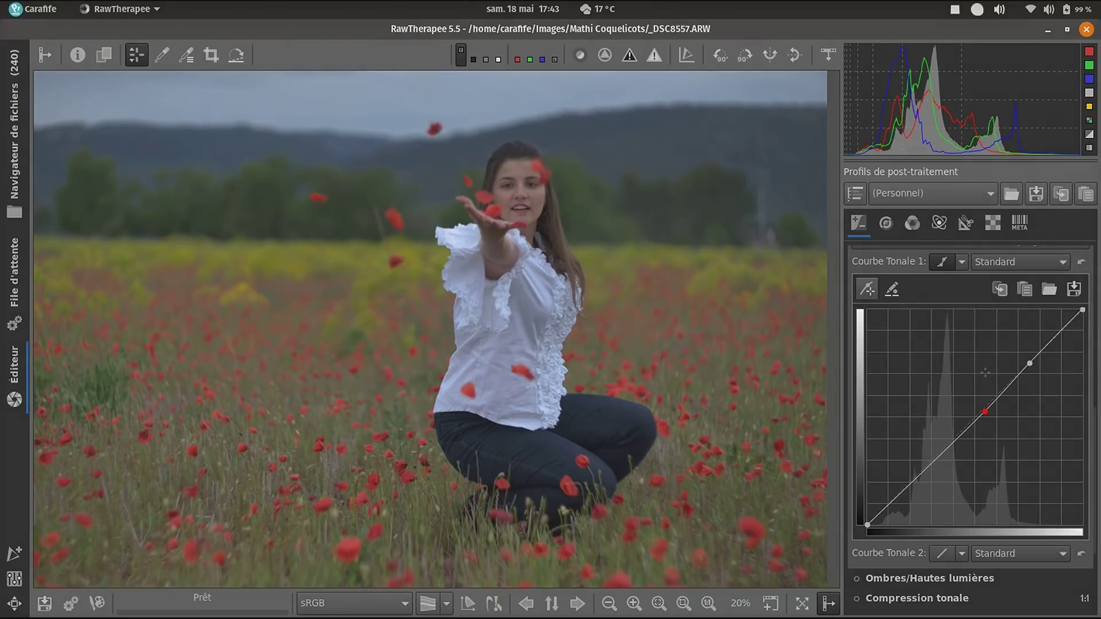
left_click(1081, 265)
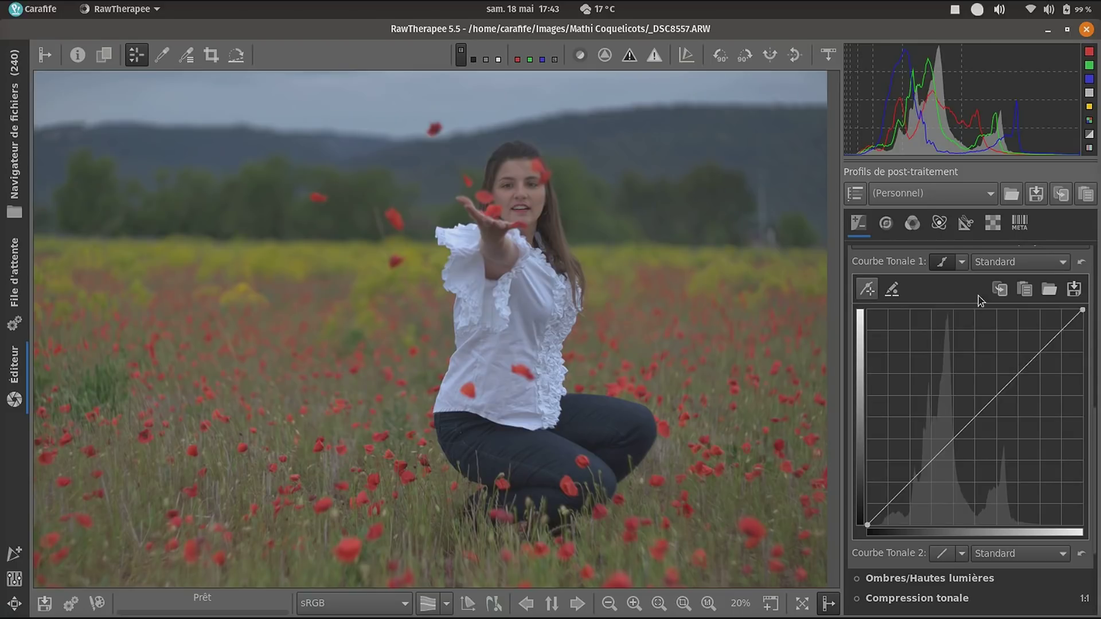
- Switch the type of Courbe Tonale 1 to Linéaire and back to Flexible
left_click(963, 263)
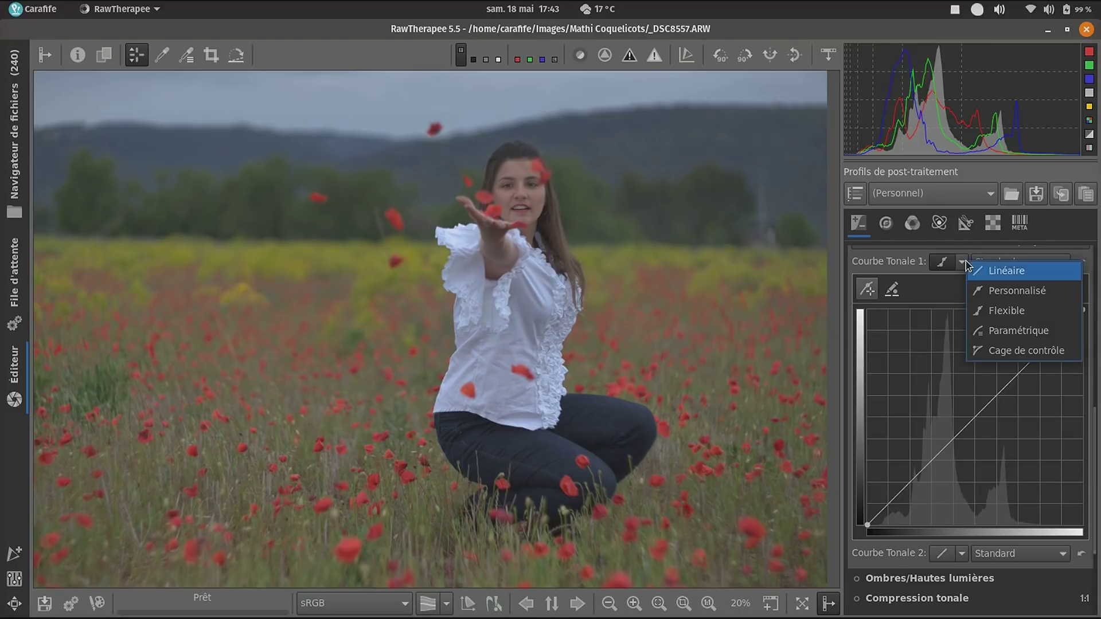
left_click(968, 269)
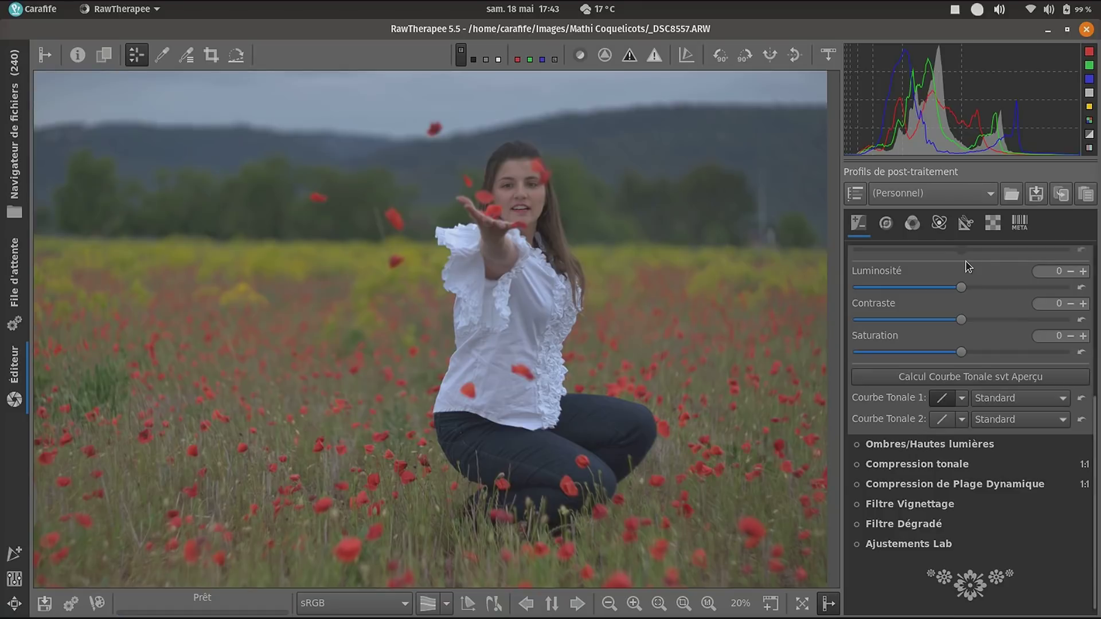
left_click(961, 398)
left_click(997, 456)
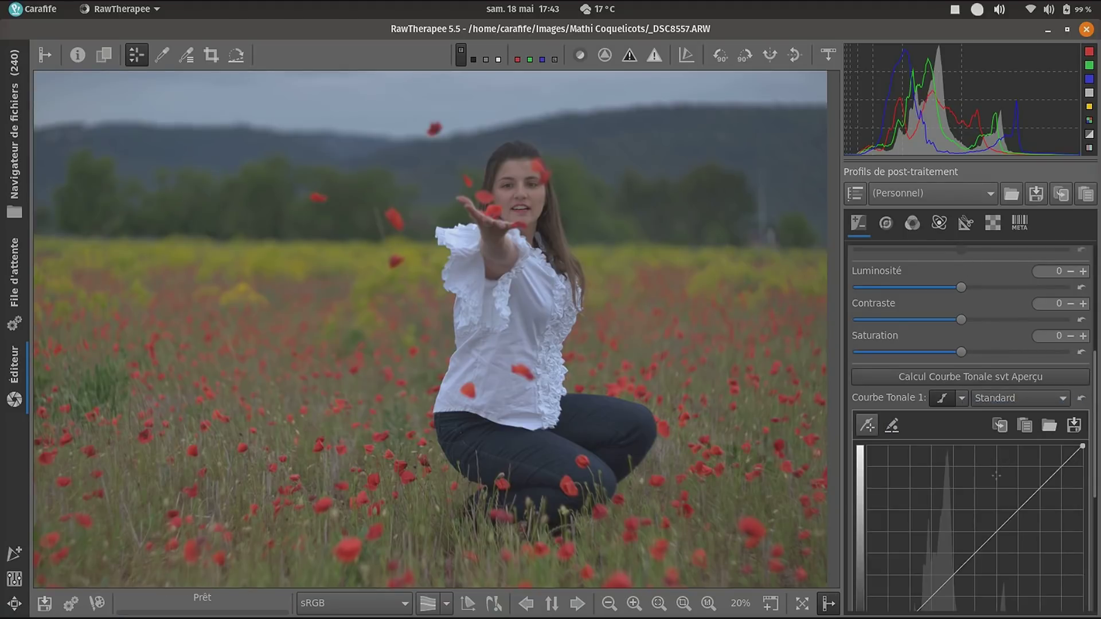
scroll(988, 424, "down", 4)
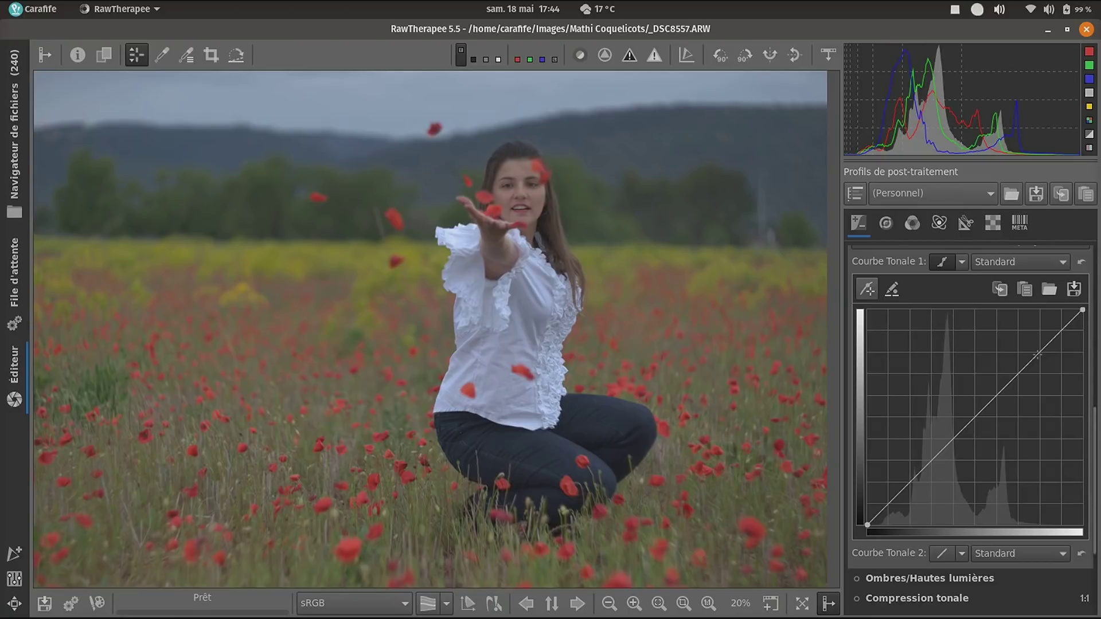
- Try a Personnalisé Courbe Tonale 1 with a midtone anchor and a raised highlight point, and reset the curve
left_click(961, 261)
left_click(1005, 296)
left_click(1036, 355)
left_click(979, 413)
left_click_drag(1037, 356, 1015, 348)
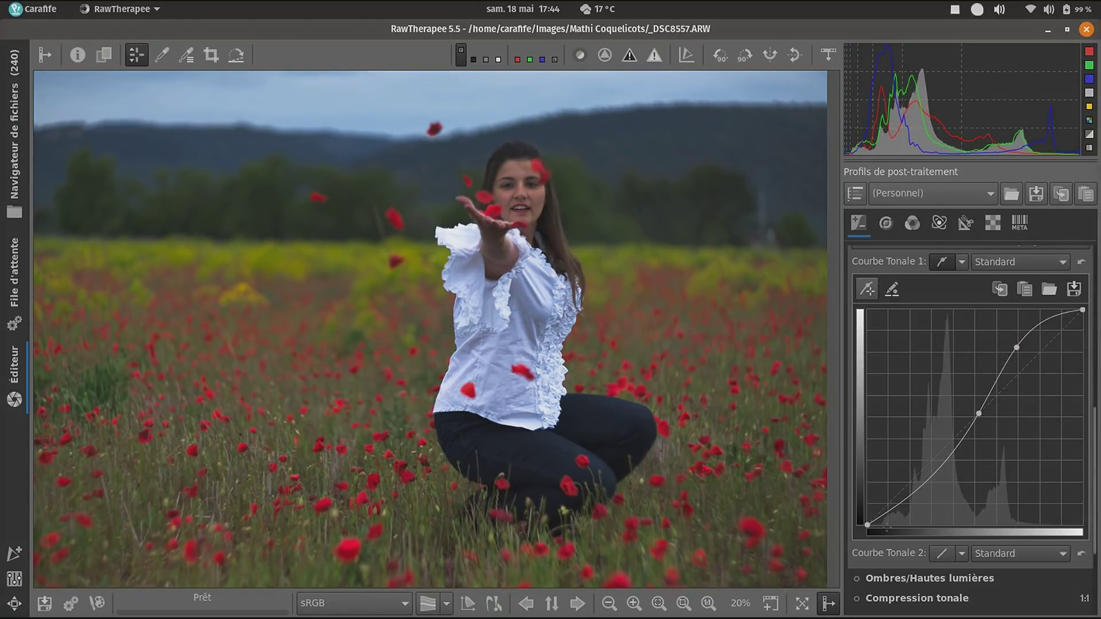
left_click(1081, 262)
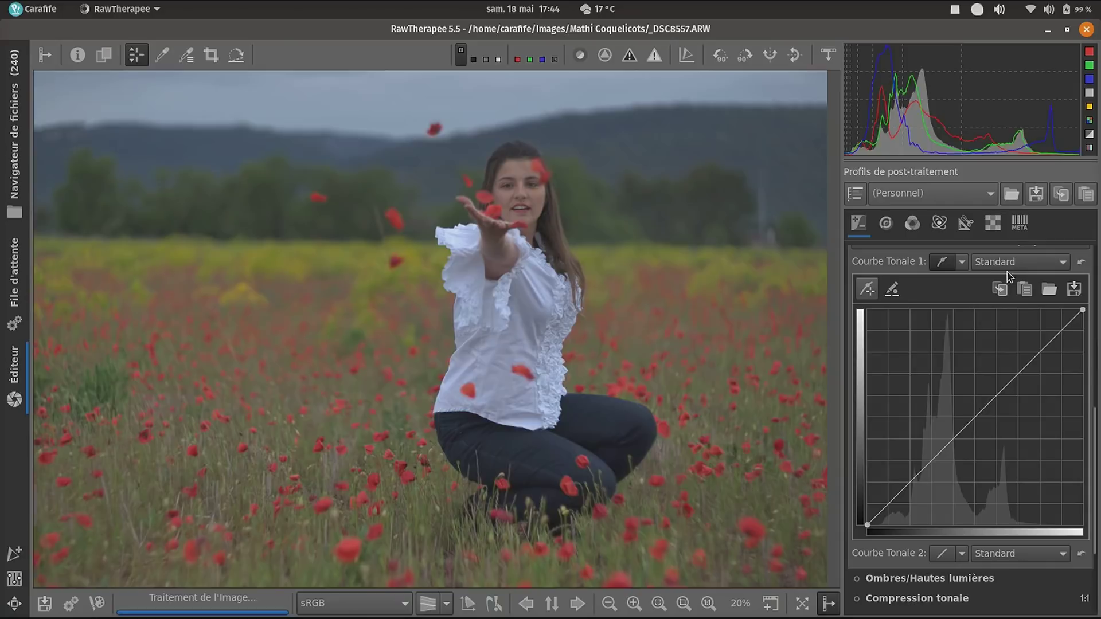
- Try the same midtone anchor and raised highlight point with the Flexible type, and reset Courbe Tonale 1
left_click(961, 267)
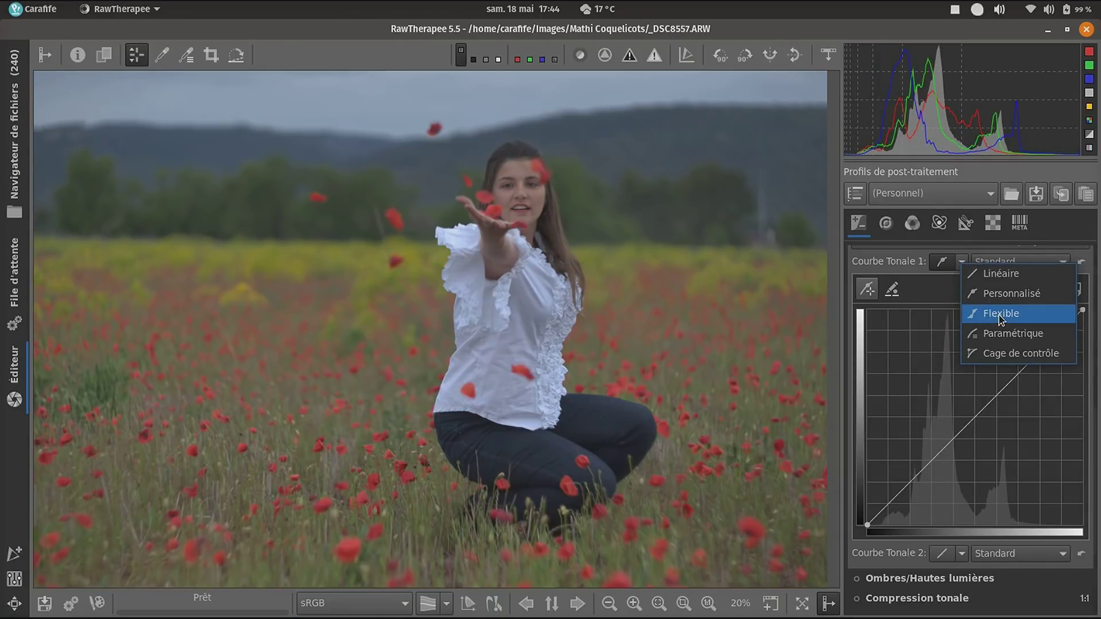
left_click(993, 314)
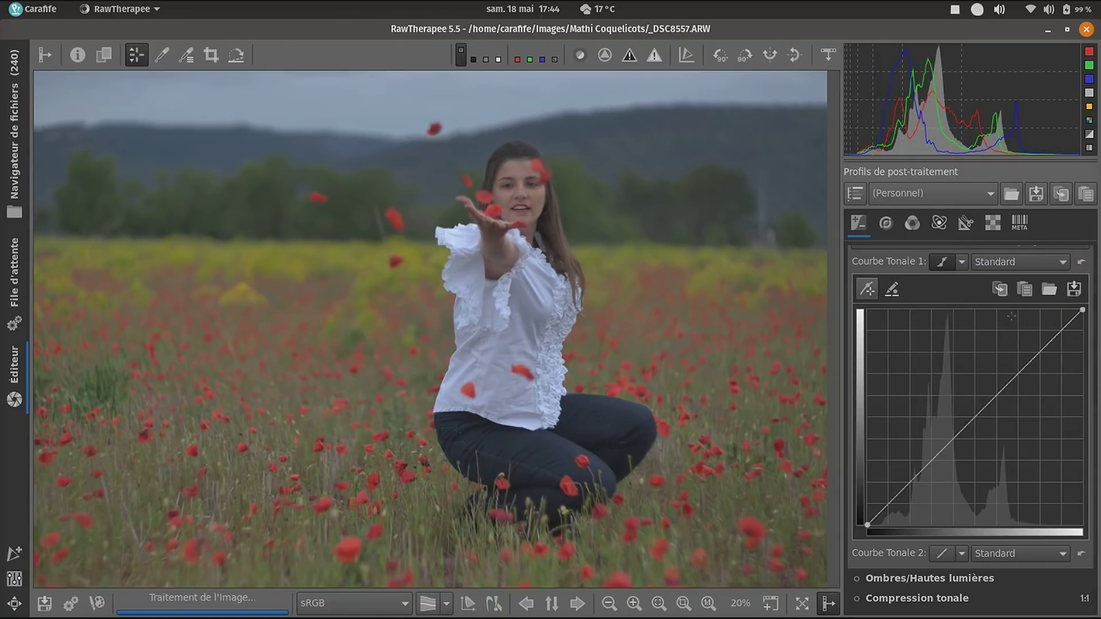
left_click(1037, 351)
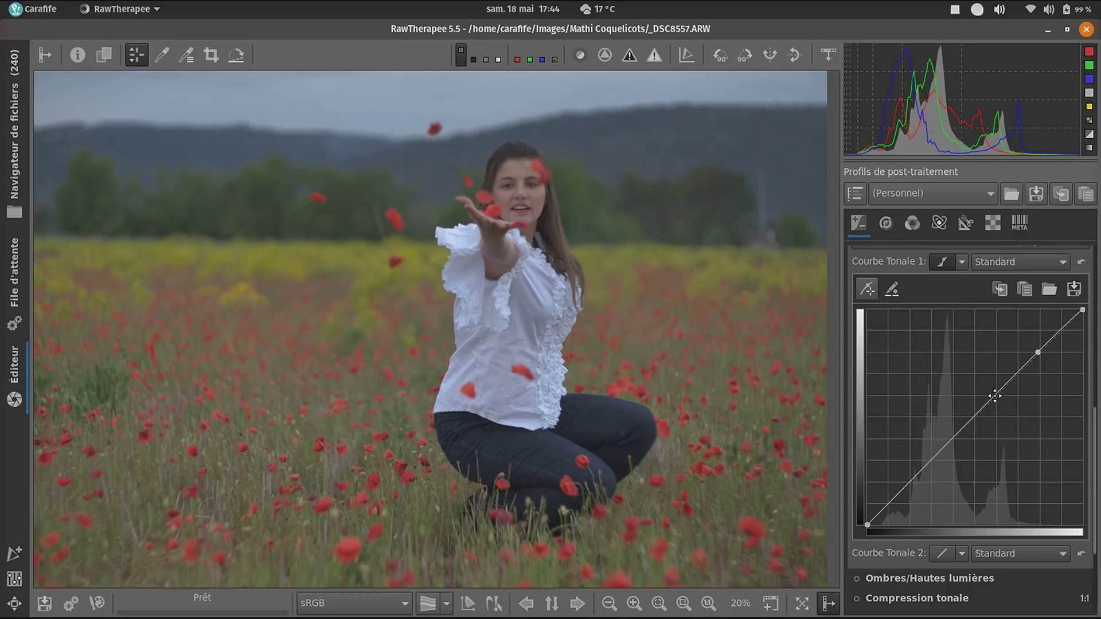
left_click_drag(1038, 352, 1020, 333)
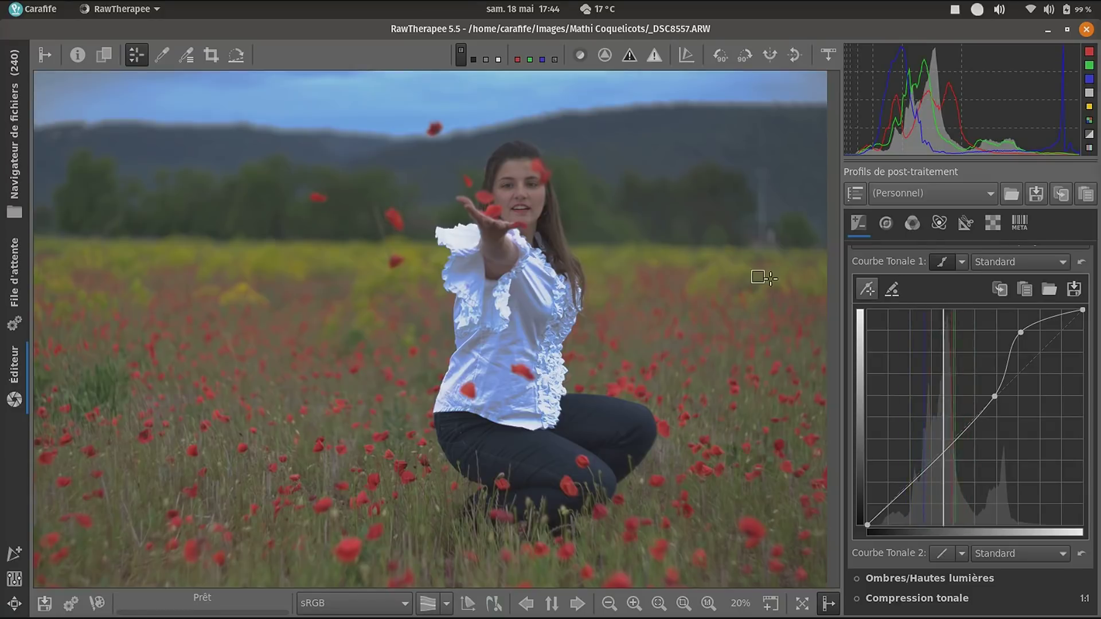
left_click(1082, 264)
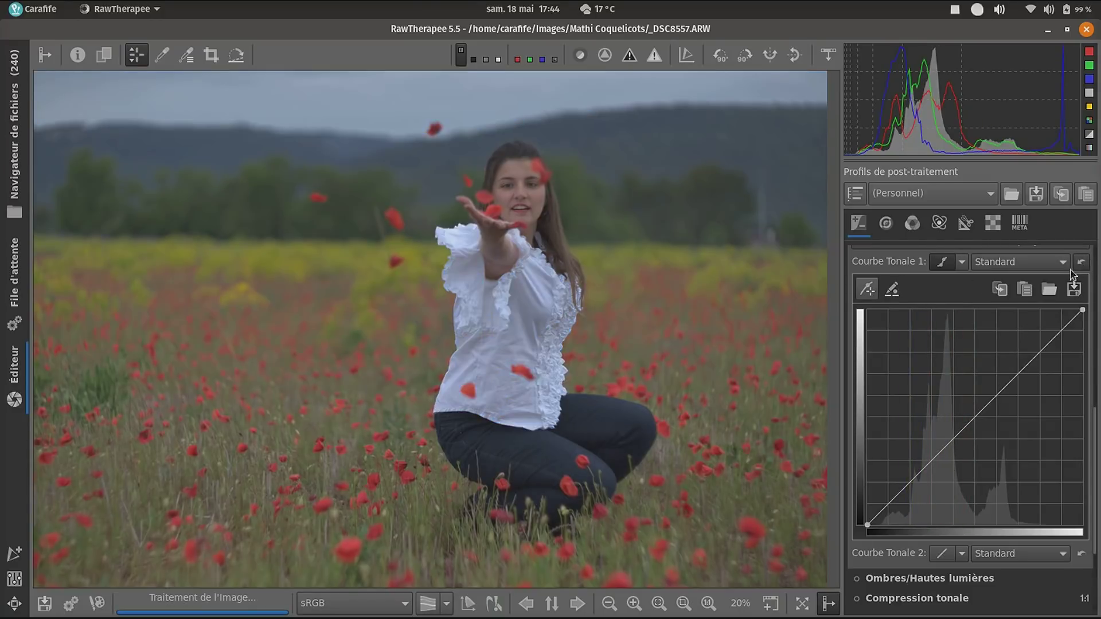
- Set Courbe Tonale 1 to Paramétrique, with Zones claires at 49, Zones sombres at -29 and Ombres bouchées at -36
left_click(962, 264)
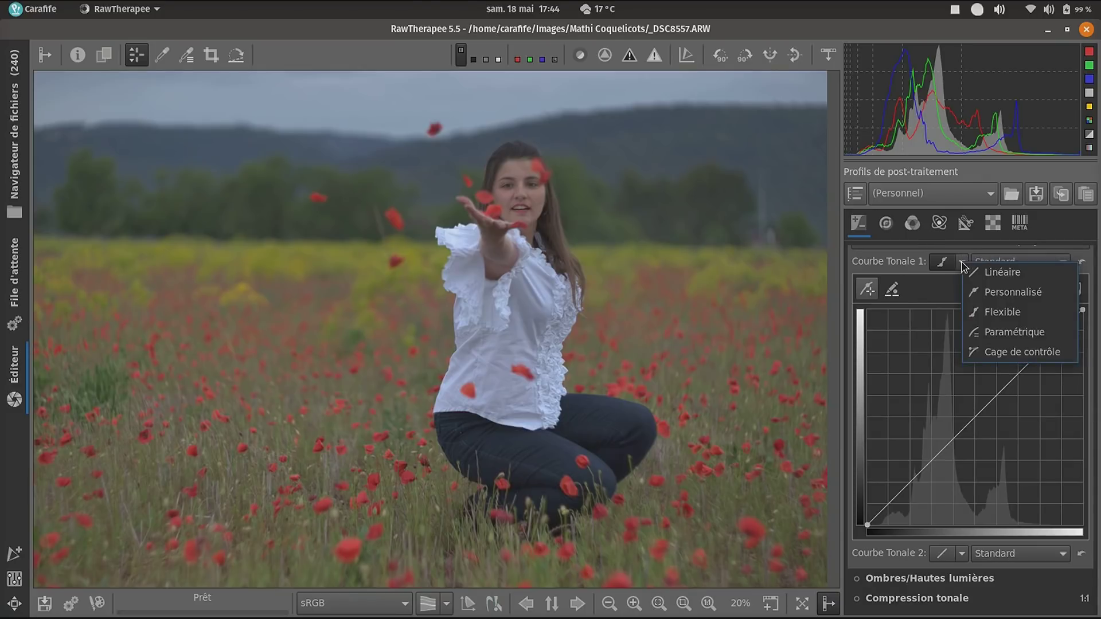
left_click(993, 335)
scroll(963, 368, "down", 3)
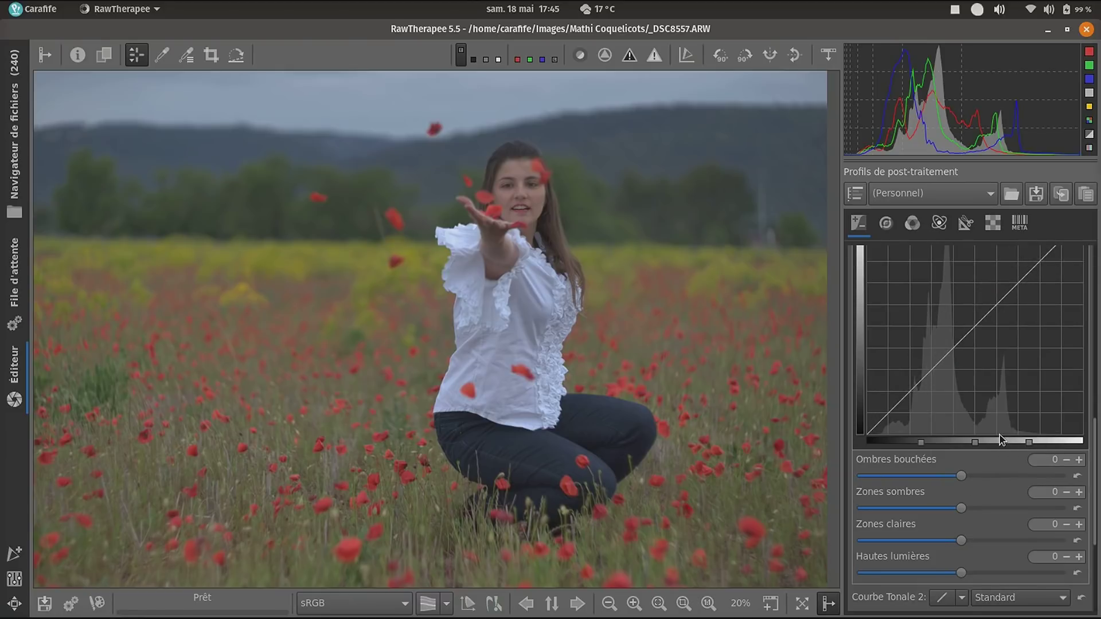
left_click_drag(969, 541, 1012, 541)
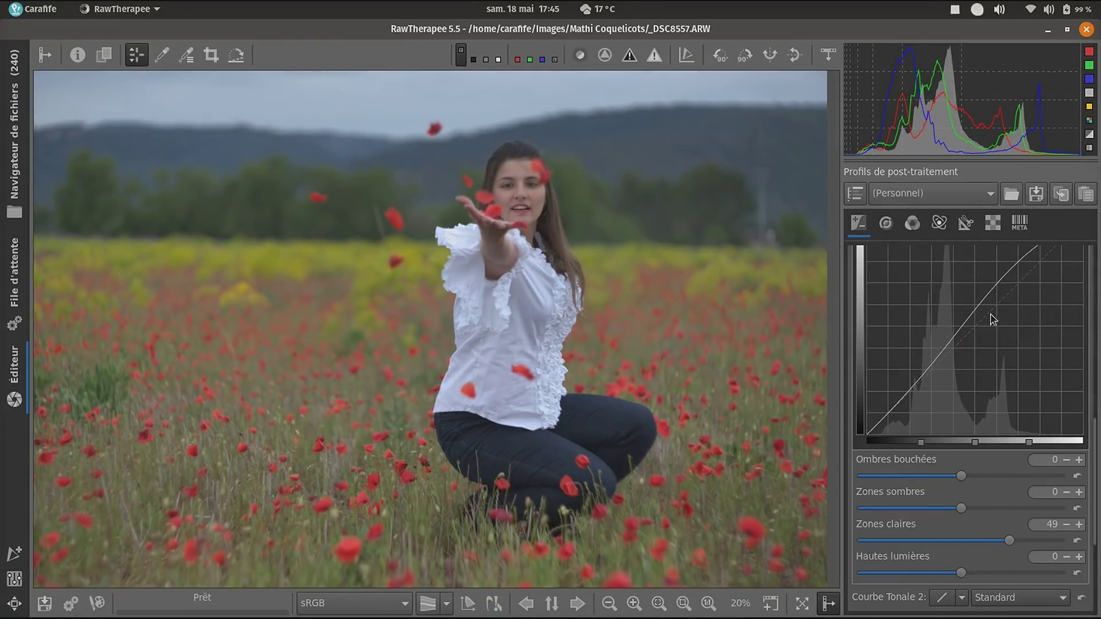
left_click_drag(963, 512, 934, 513)
left_click_drag(961, 476, 926, 479)
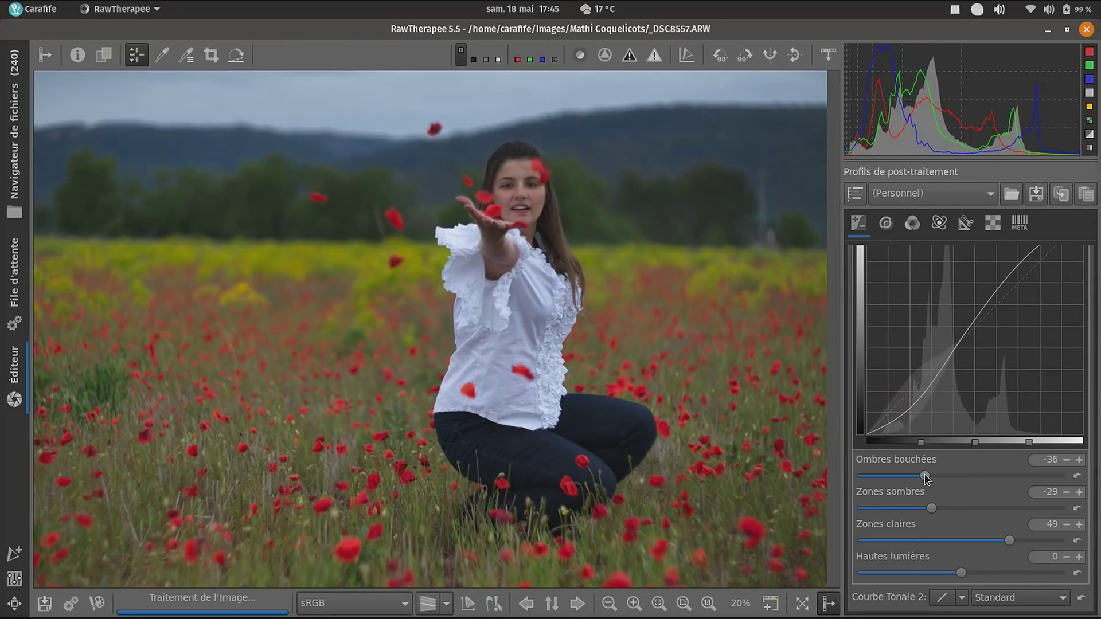
scroll(997, 413, "up", 3)
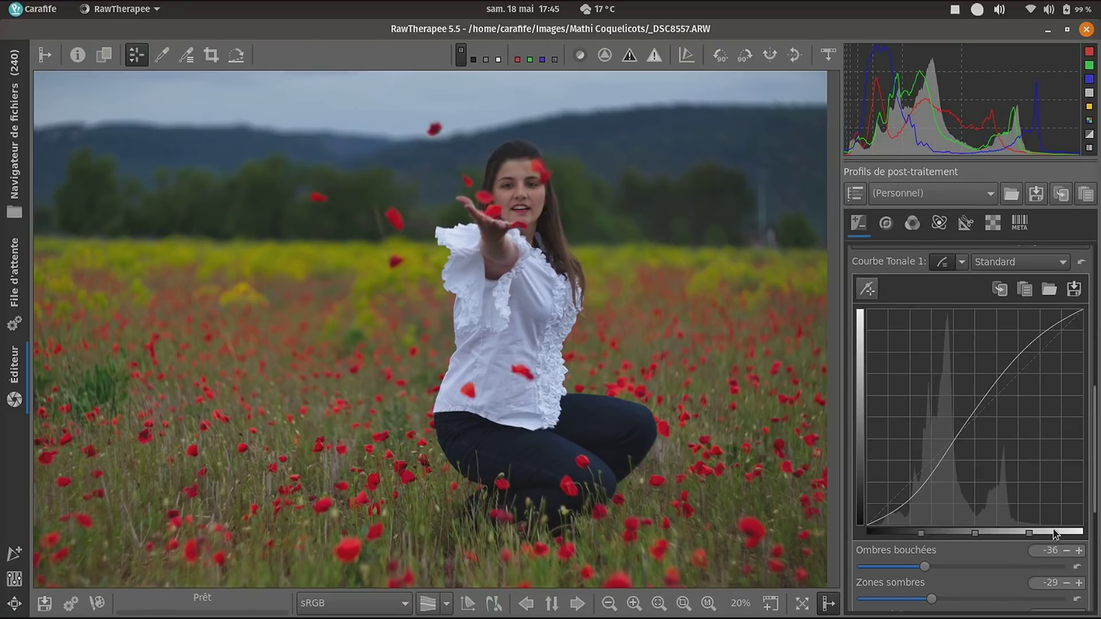
scroll(916, 559, "down", 4)
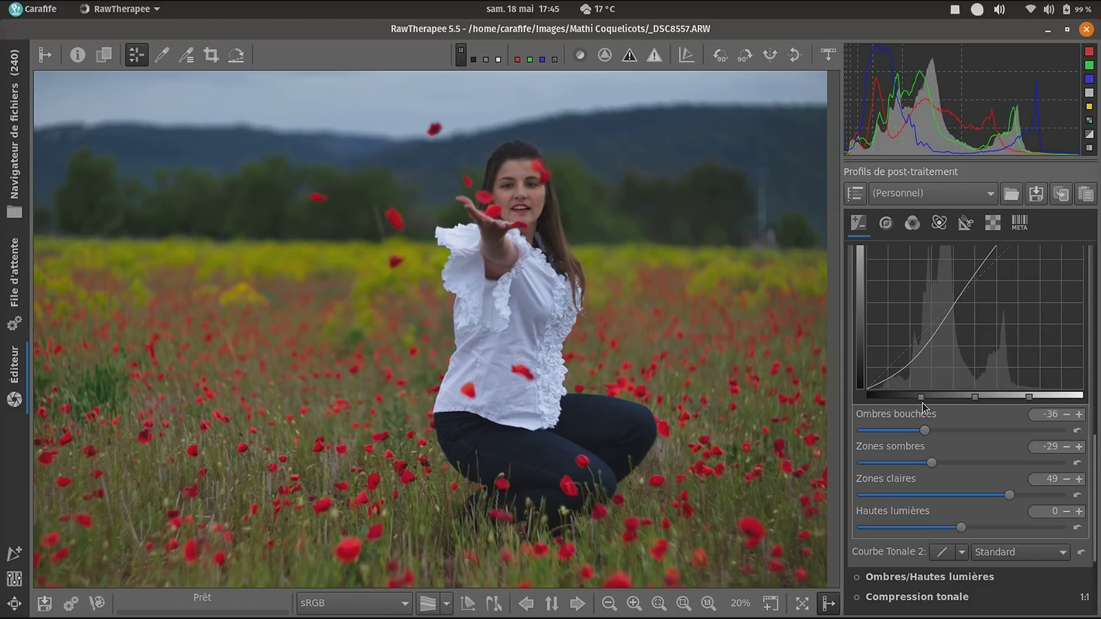
- Move the lower two zone dividers of the Paramétrique curve toward the shadows and the upper divider toward the highlights
left_click_drag(920, 396, 881, 395)
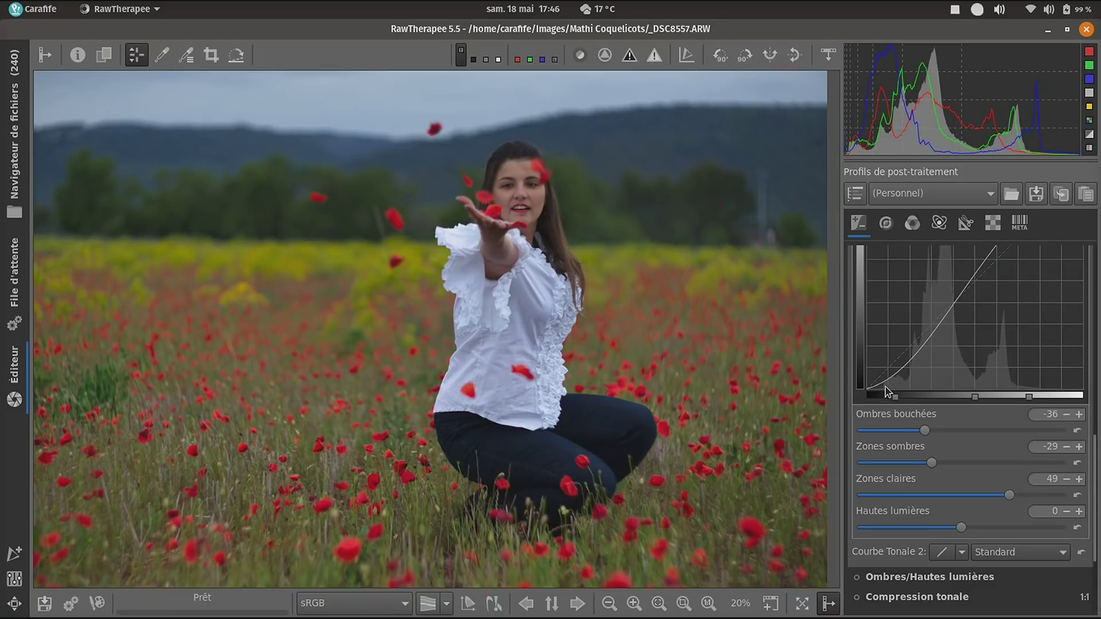
left_click_drag(976, 397, 943, 396)
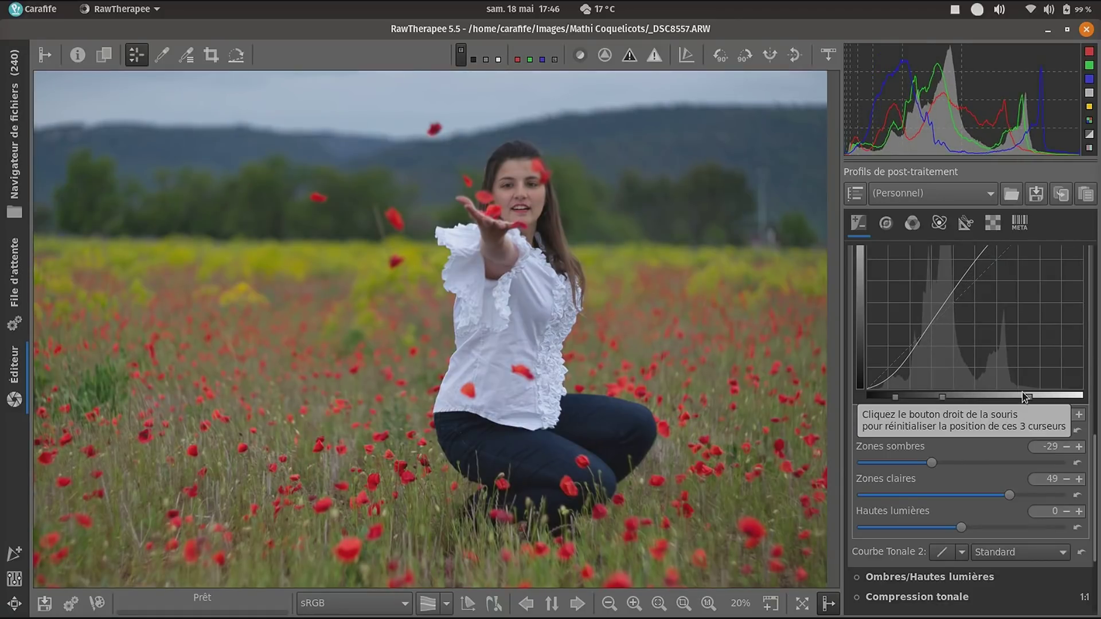
left_click_drag(1030, 397, 1058, 399)
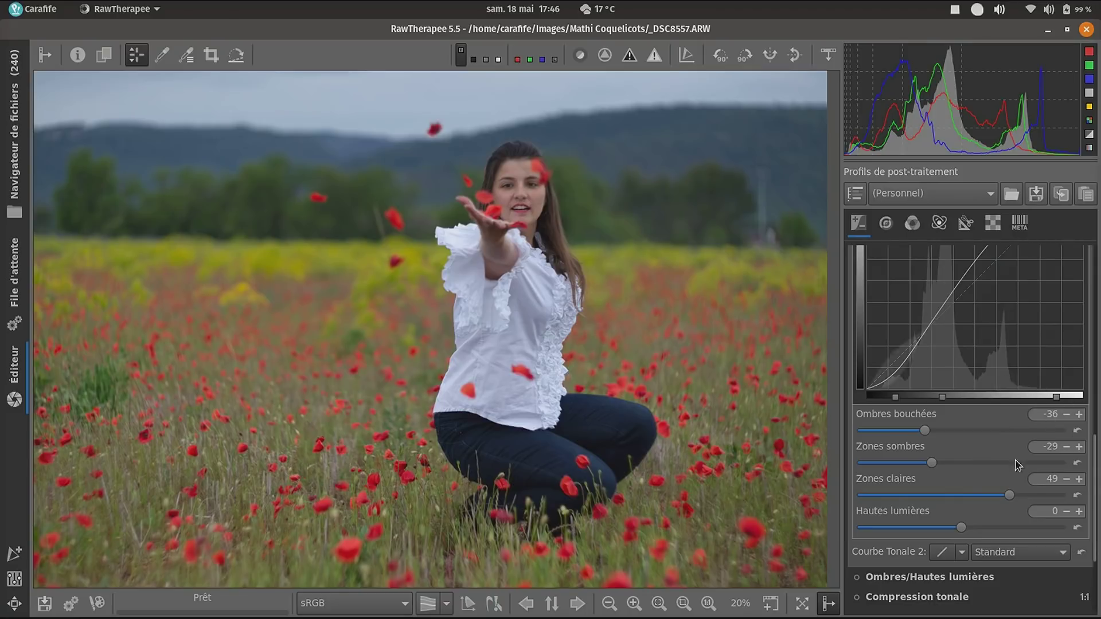
- Try Hautes lumières at 76 on the Paramétrique curve, and reset Courbe Tonale 1
left_click_drag(963, 530, 1008, 528)
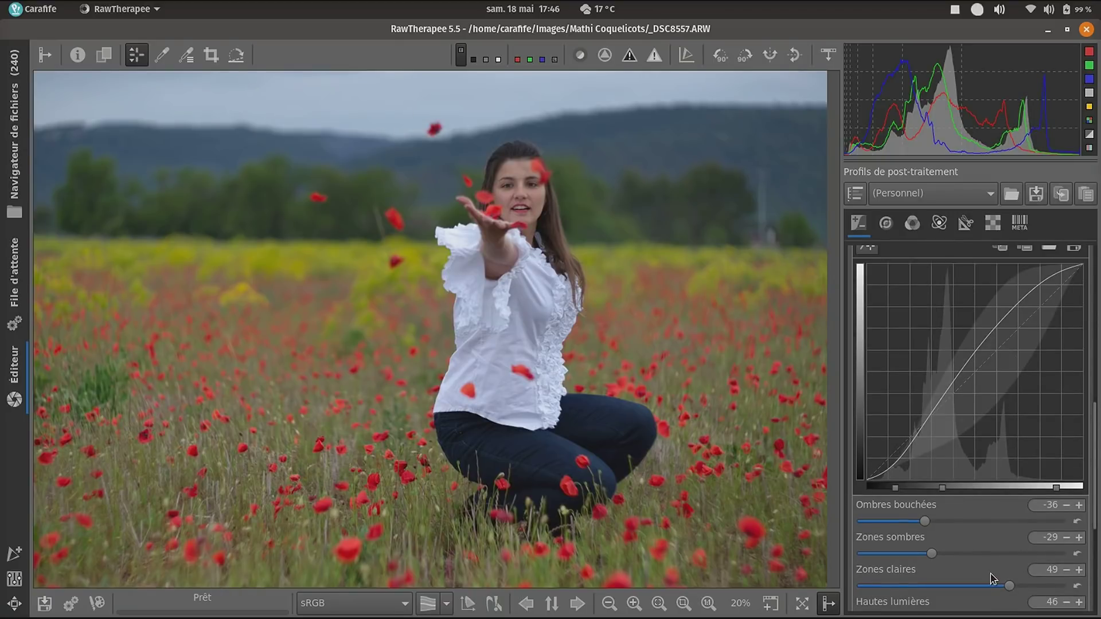
scroll(994, 579, "down", 2)
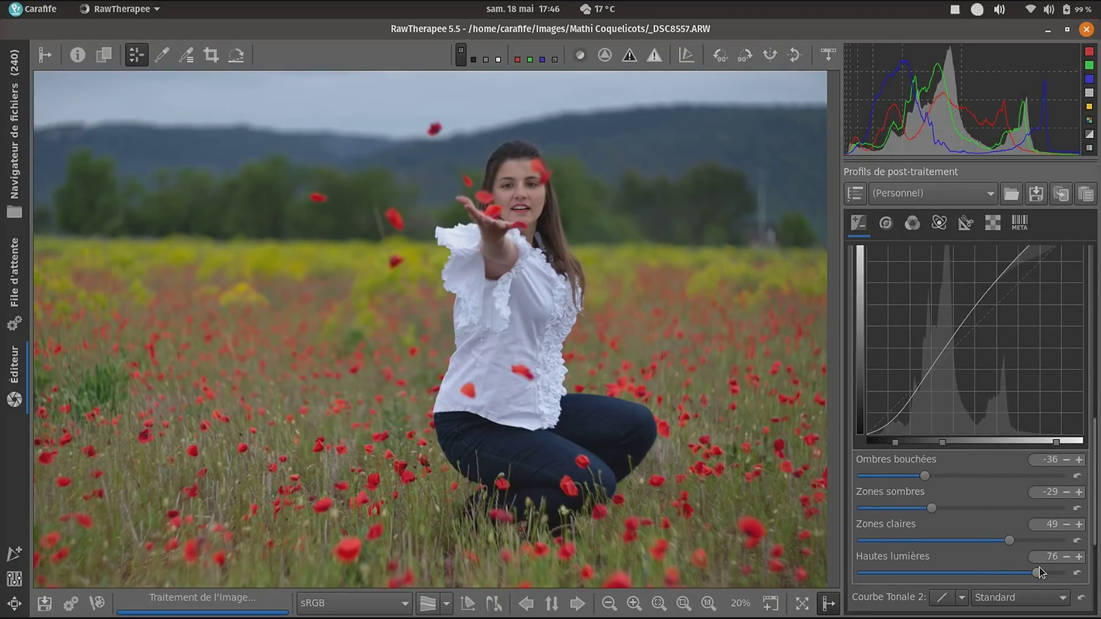
scroll(1018, 348, "up", 5)
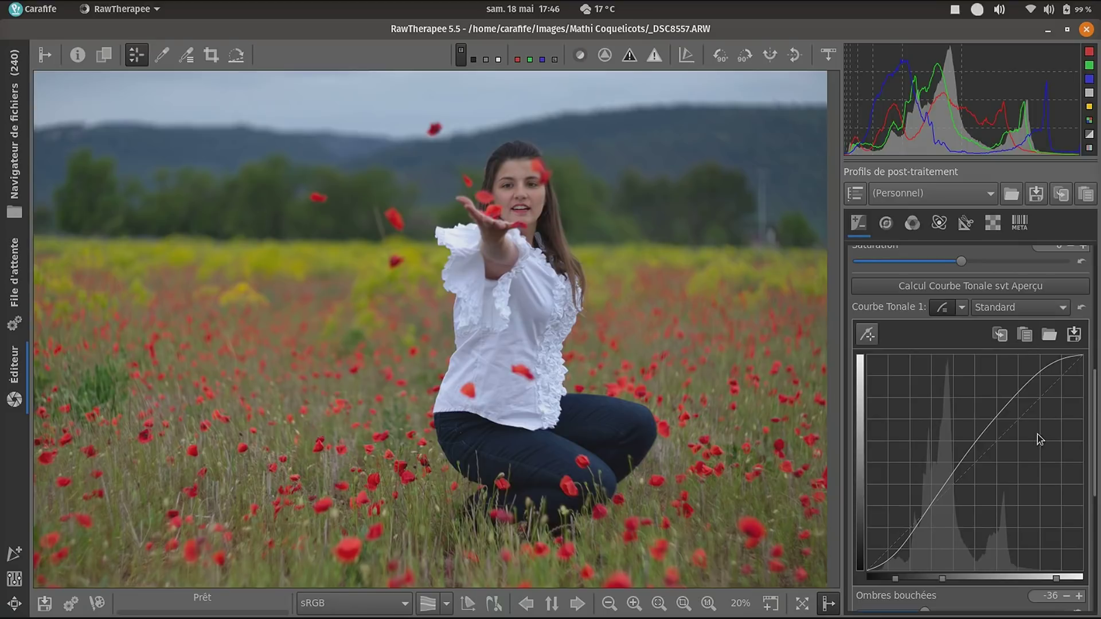
left_click(1081, 307)
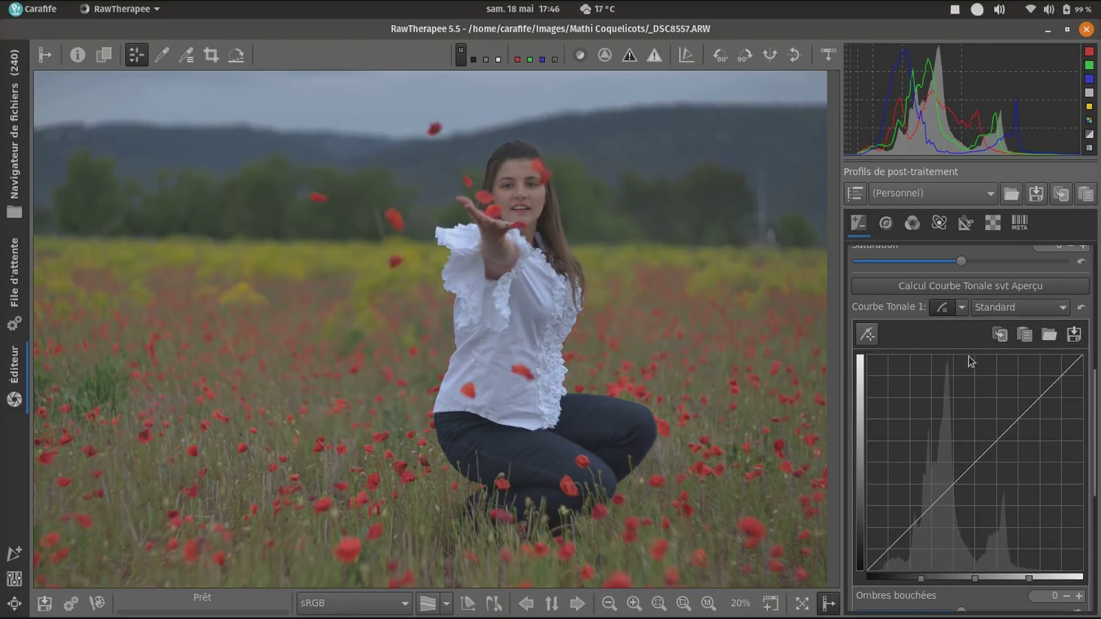
- Set Courbe Tonale 1 to Cage de contrôle and add a midtone control point pulled above the diagonal
left_click(963, 309)
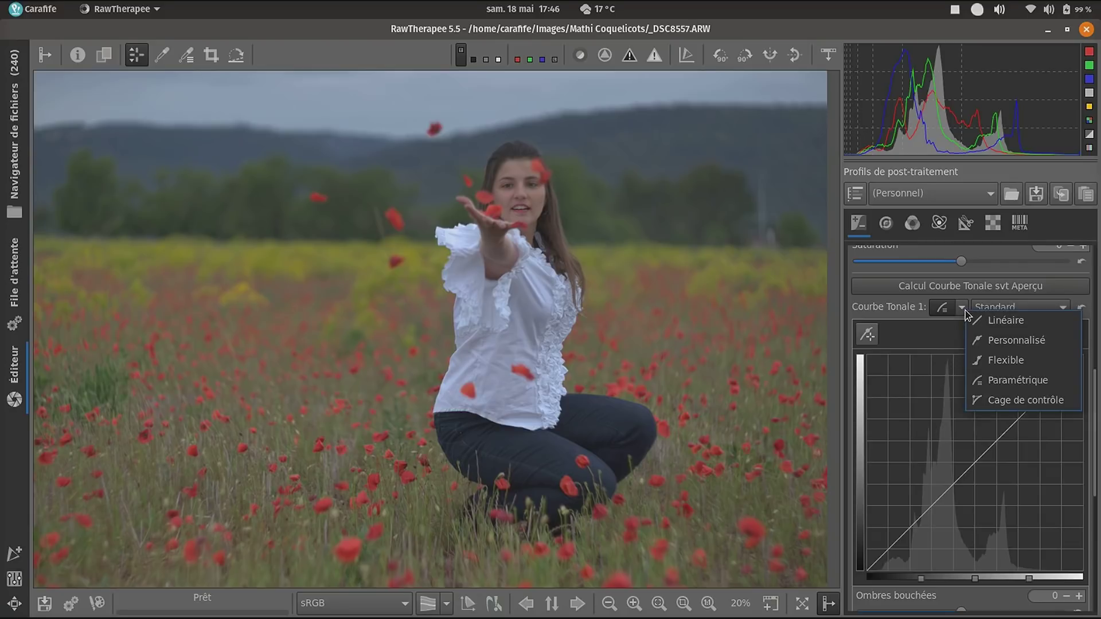
left_click(998, 401)
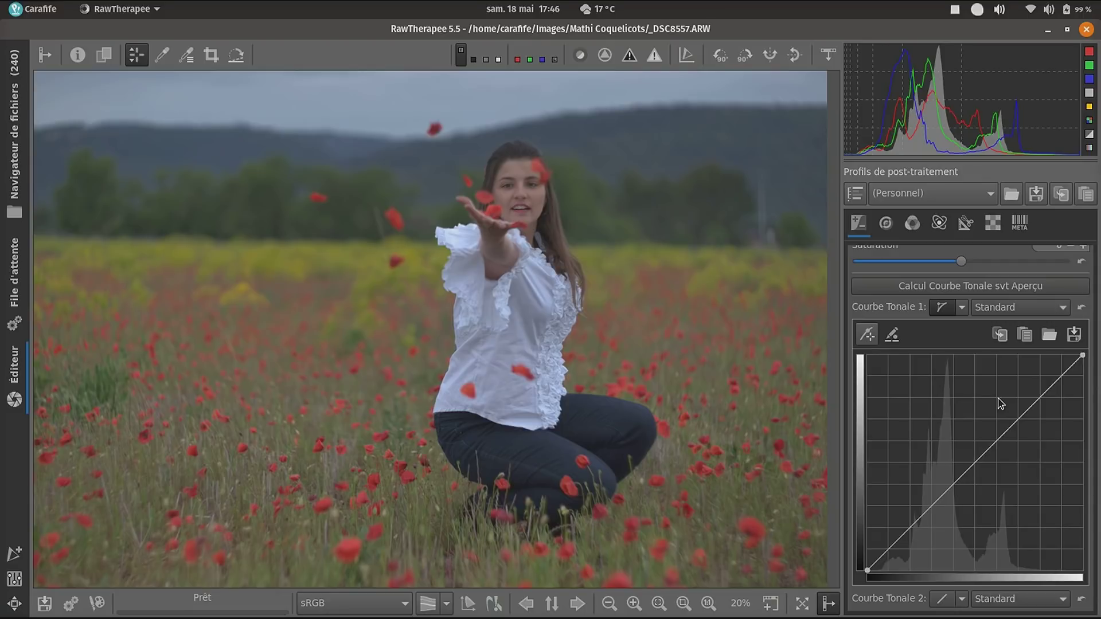
scroll(953, 405, "down", 1)
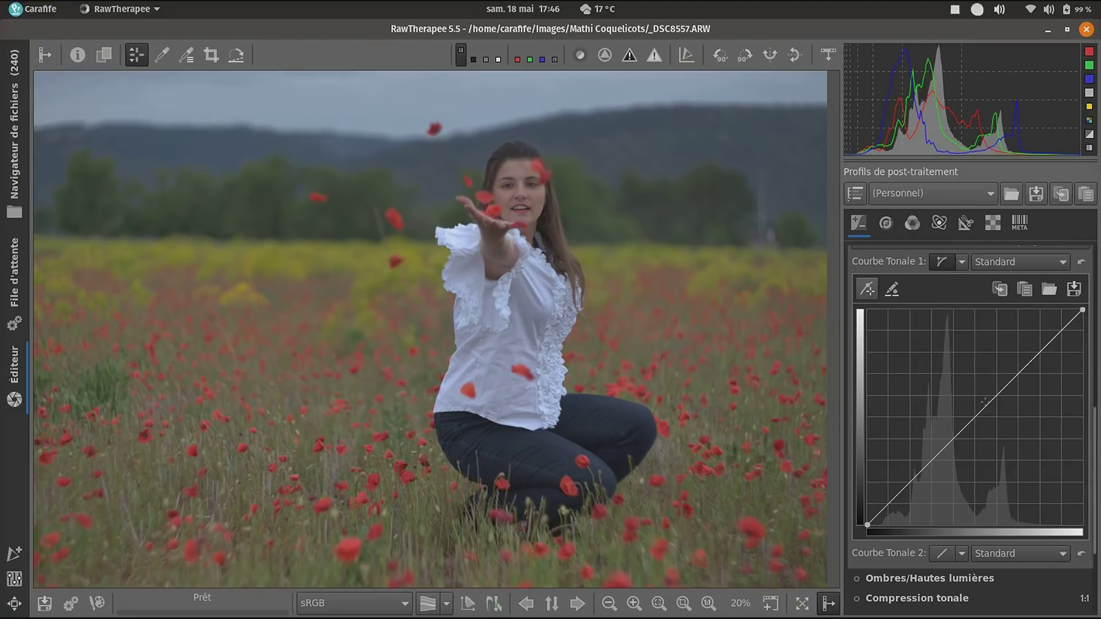
left_click(985, 405)
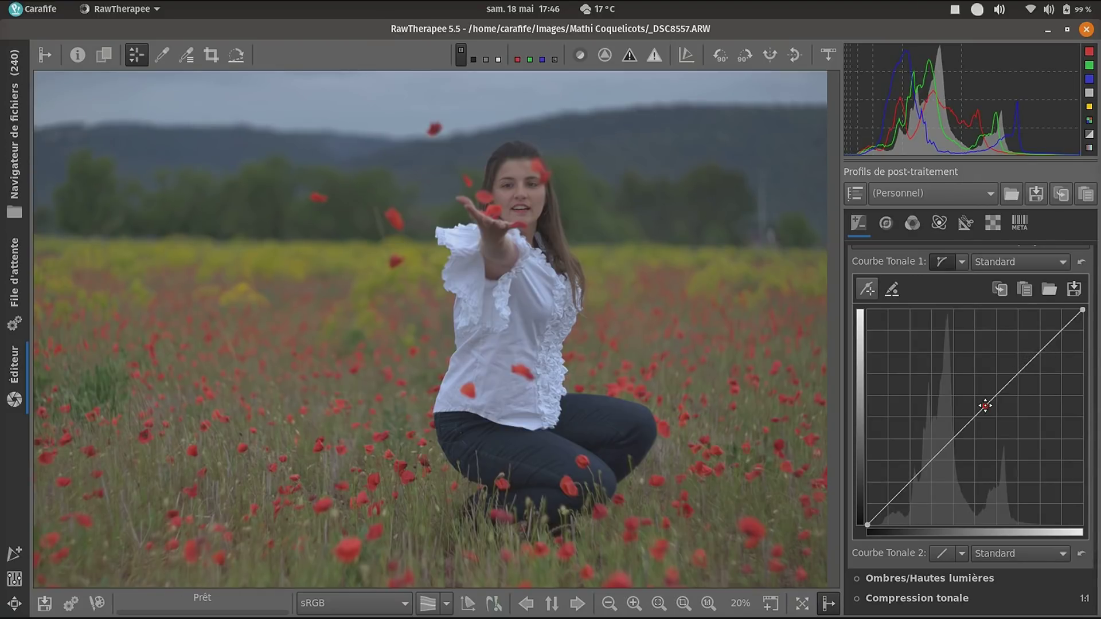
left_click_drag(985, 406, 967, 388)
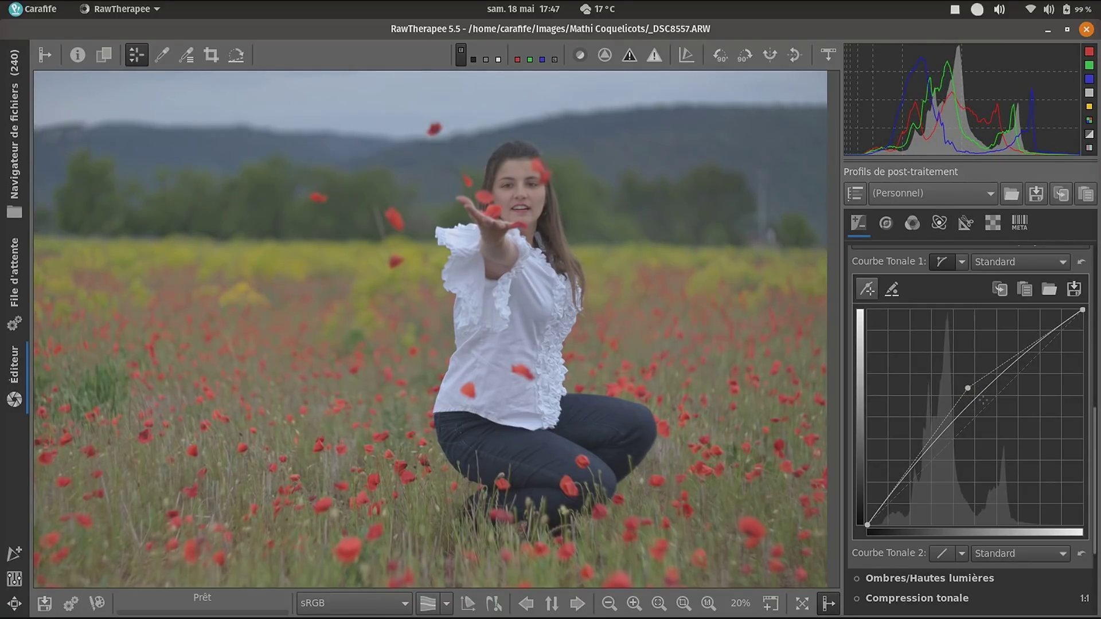
- Try a second, darker control point moved directly below the raised one, and reset Courbe Tonale 1
left_click(944, 444)
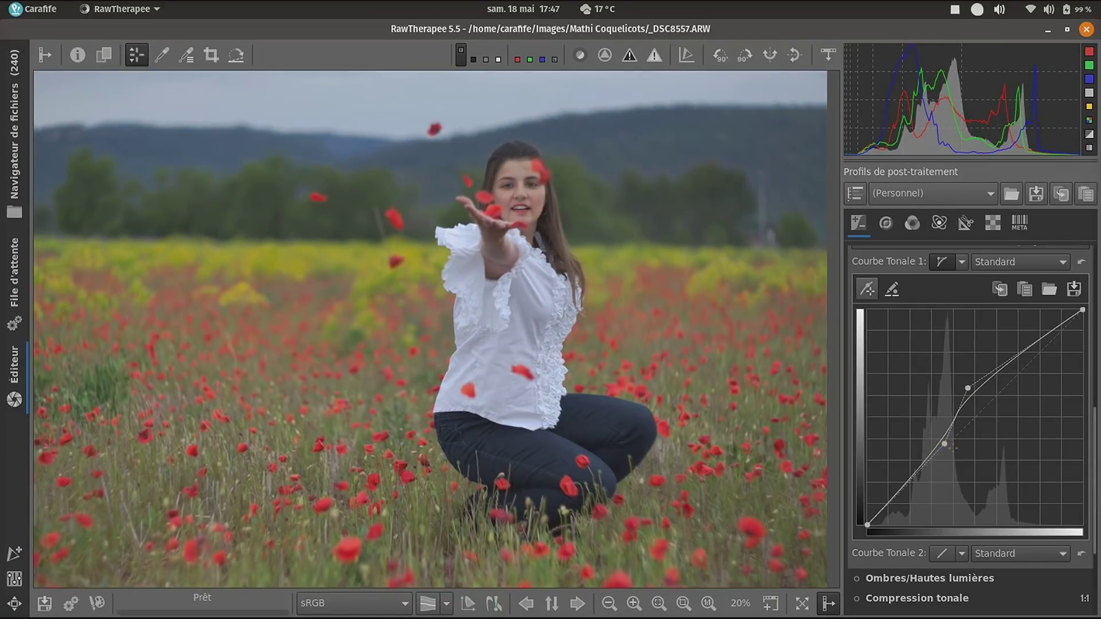
left_click_drag(944, 443, 966, 444)
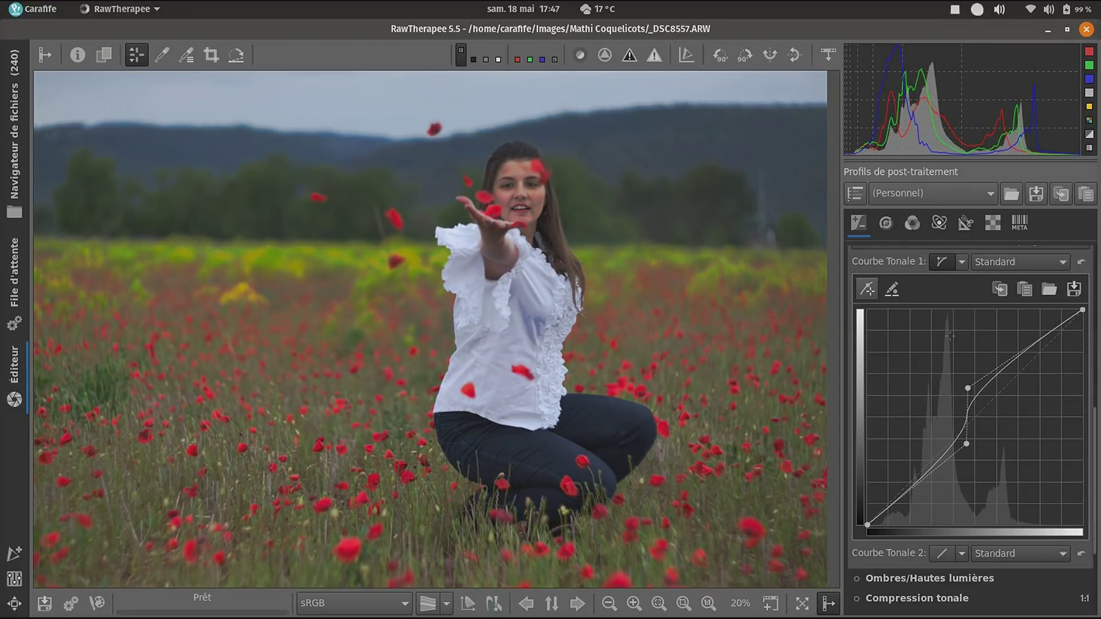
scroll(919, 374, "up", 3)
scroll(919, 374, "up", 2)
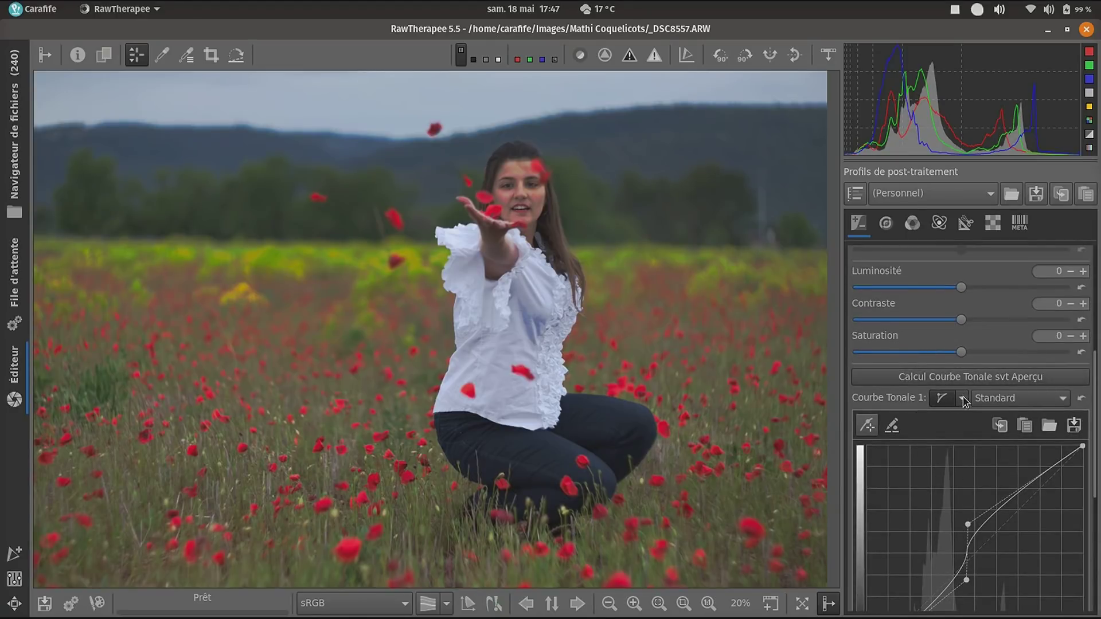
left_click(1080, 397)
scroll(966, 454, "down", 4)
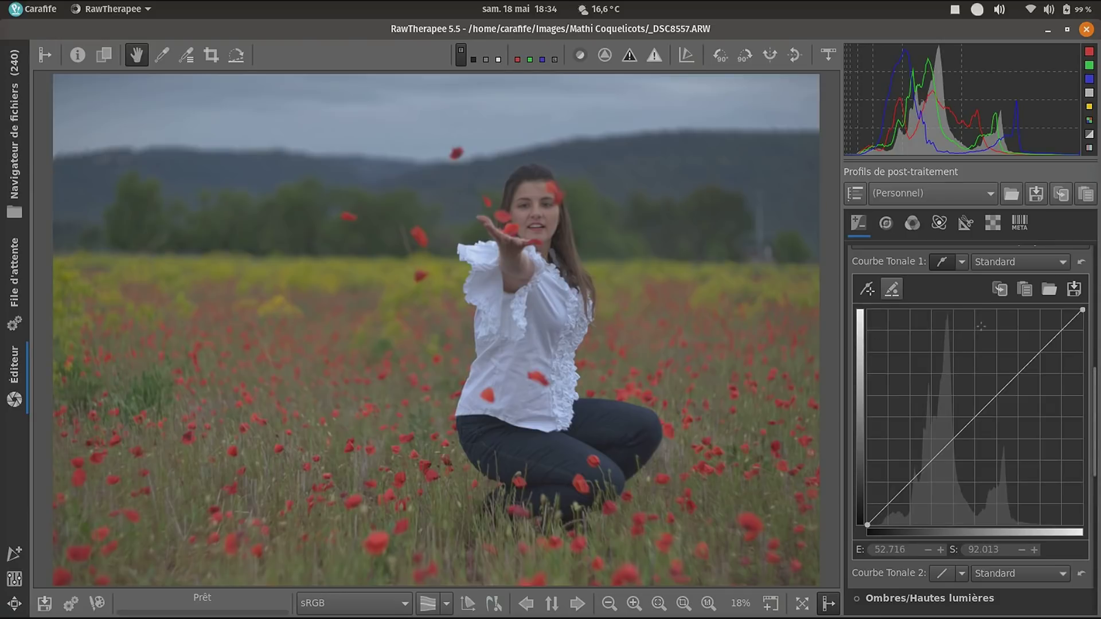
- Review the available curve modes of Courbe Tonale 1, from Standard to Perceptuel, keeping Standard
left_click(1004, 272)
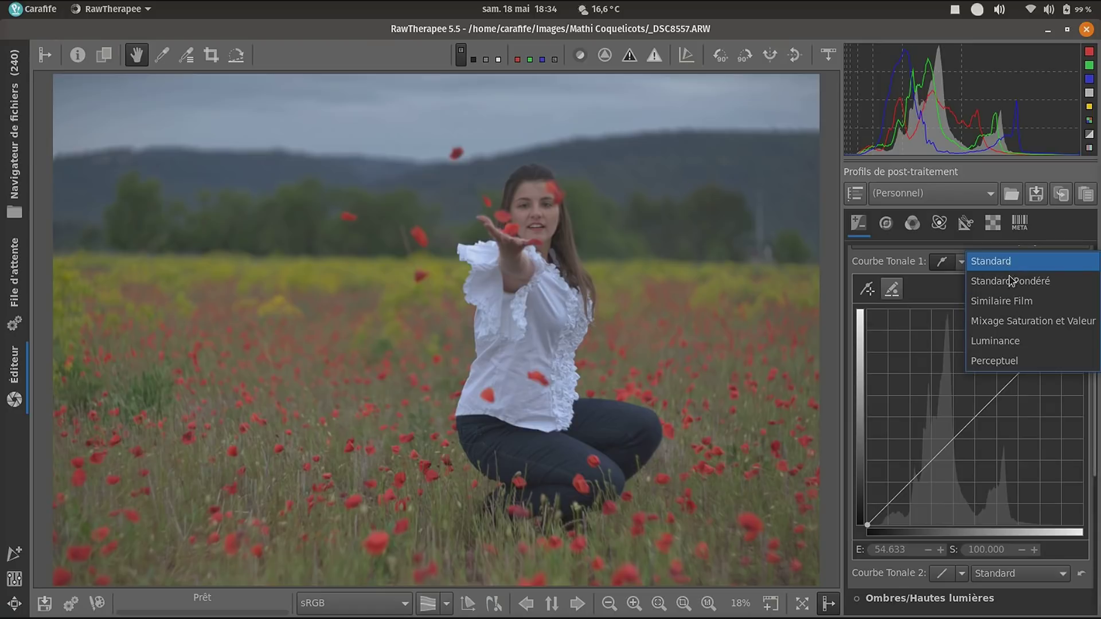
left_click(898, 372)
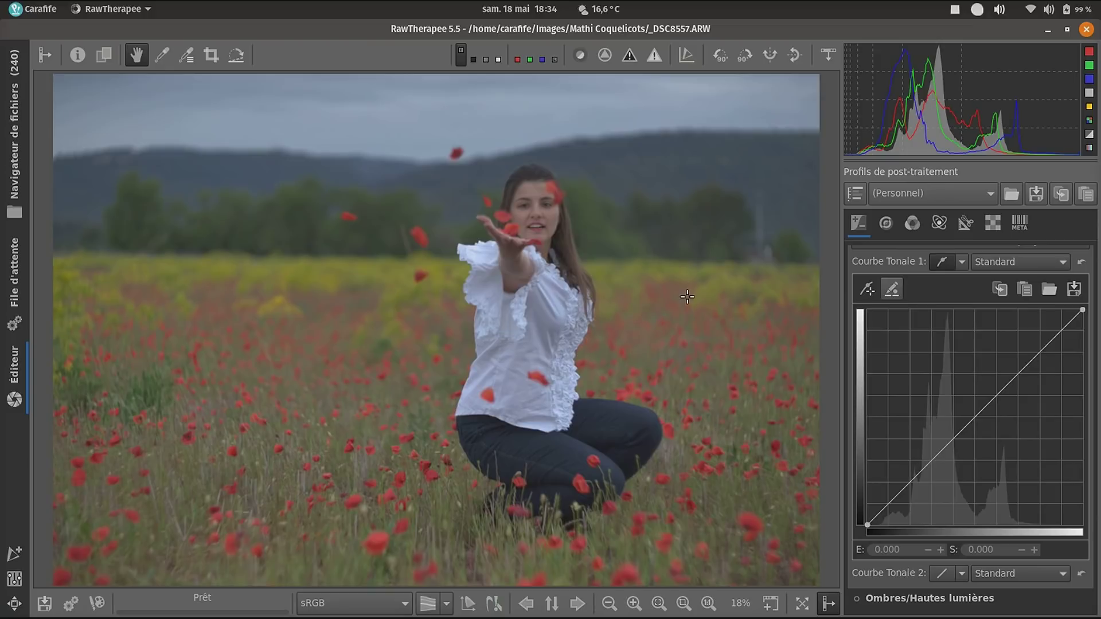
left_click(1059, 257)
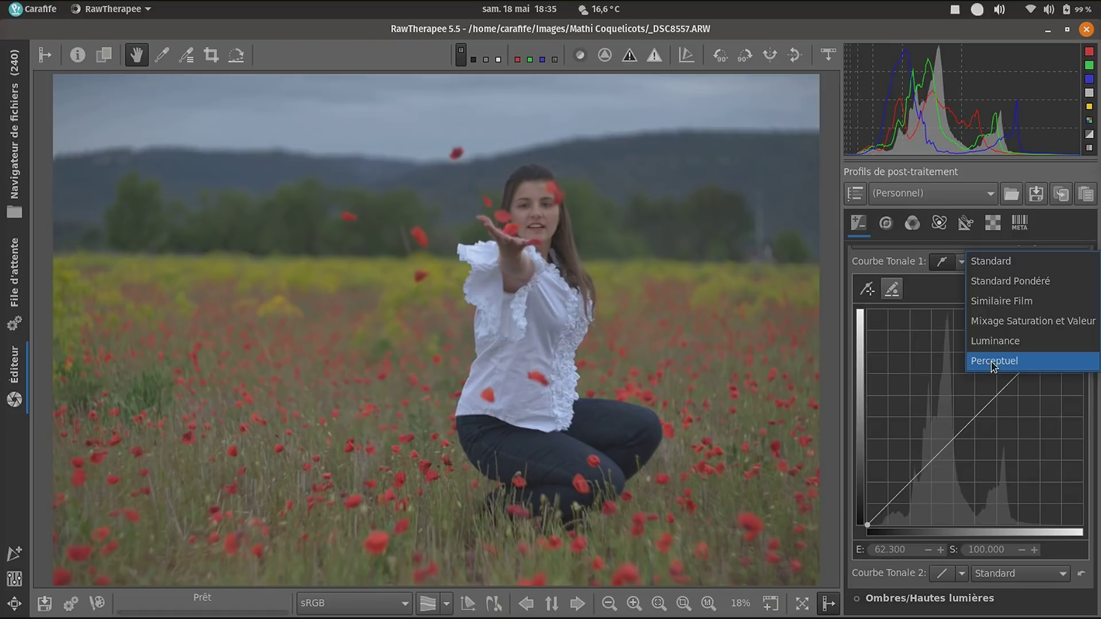
left_click(937, 371)
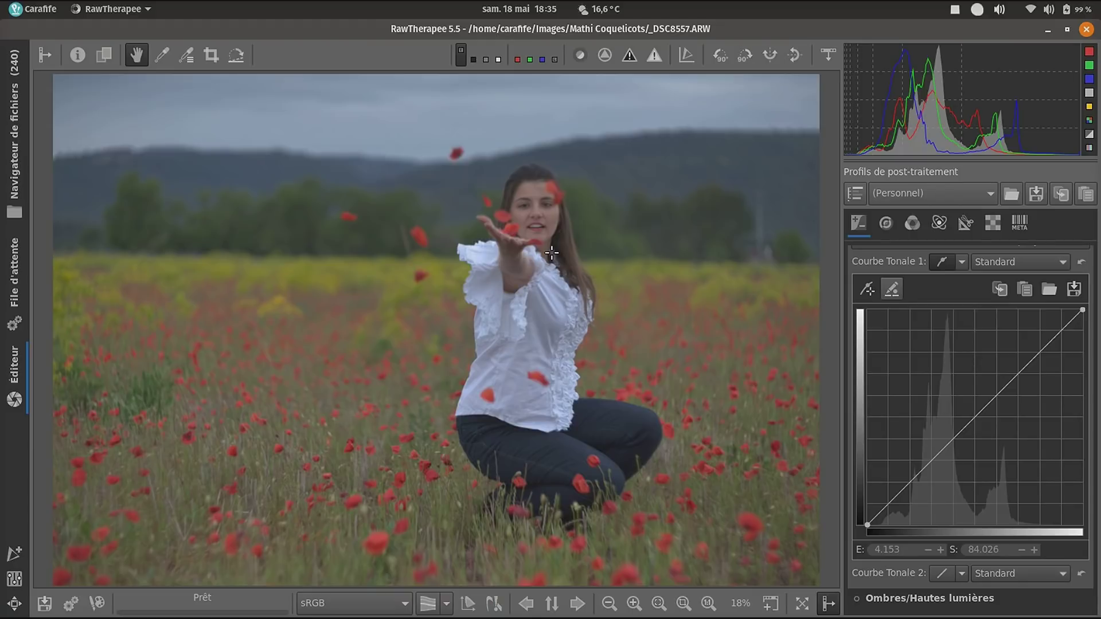
left_click(1003, 263)
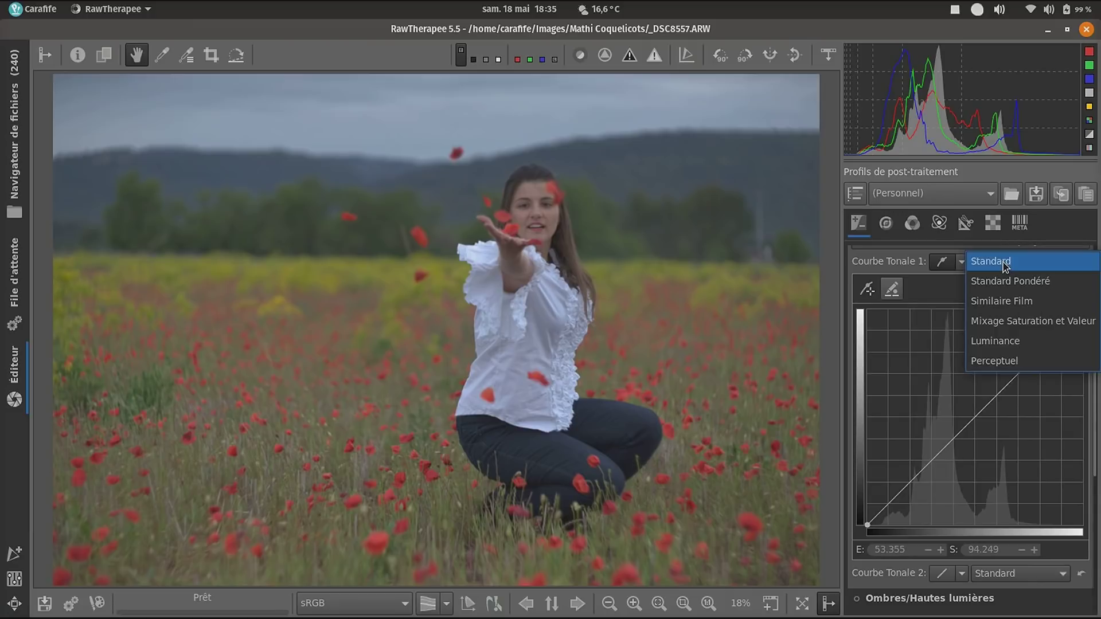
left_click(688, 286)
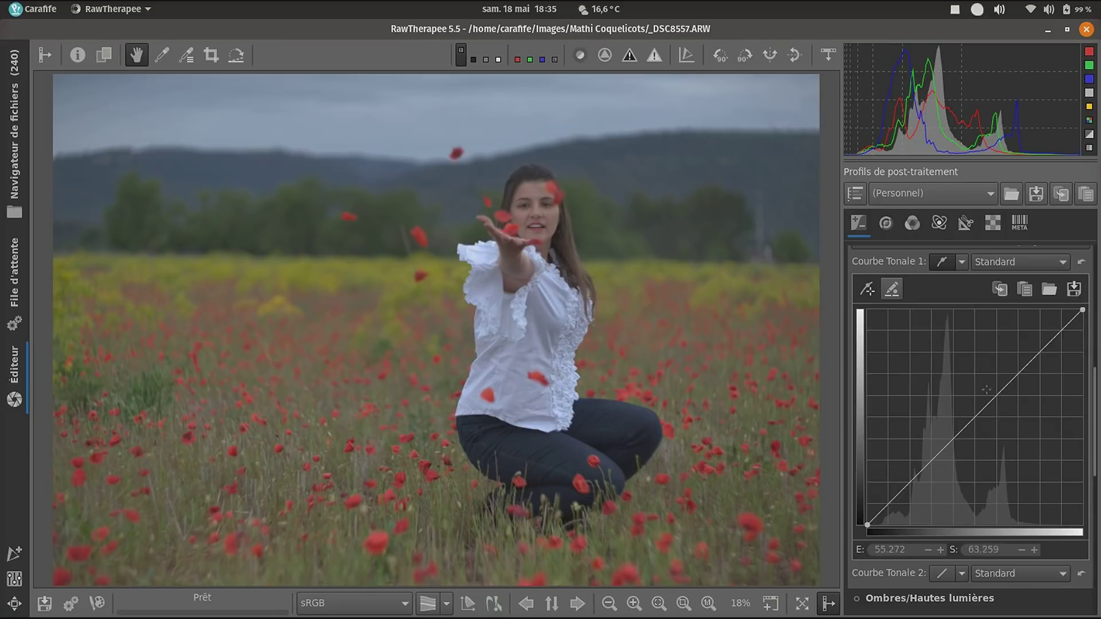
- Shape the Personnalisé curve into an S with a raised highlight point and a lowered shadow point at about 30 input, 26 output
left_click_drag(1020, 368, 1012, 351)
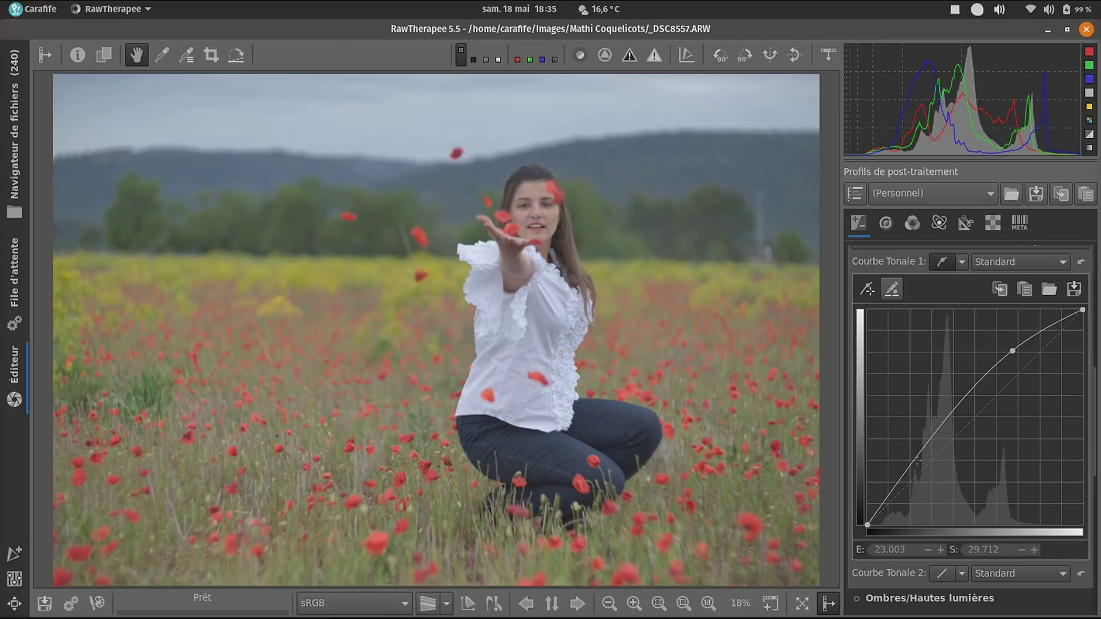
left_click_drag(911, 456, 931, 469)
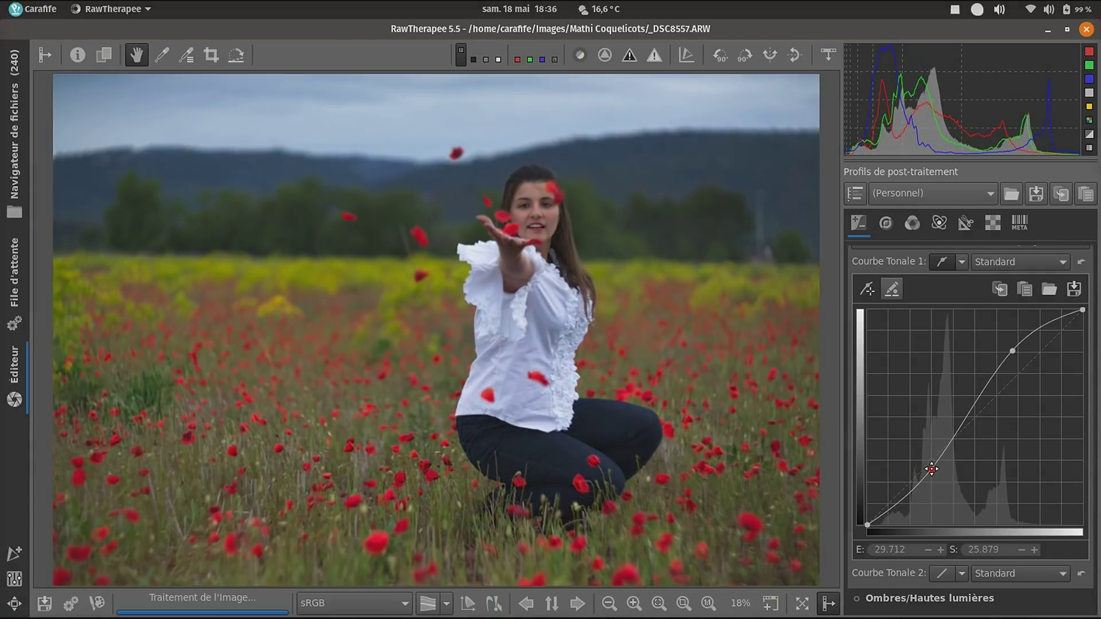
left_click_drag(1012, 356, 1012, 343)
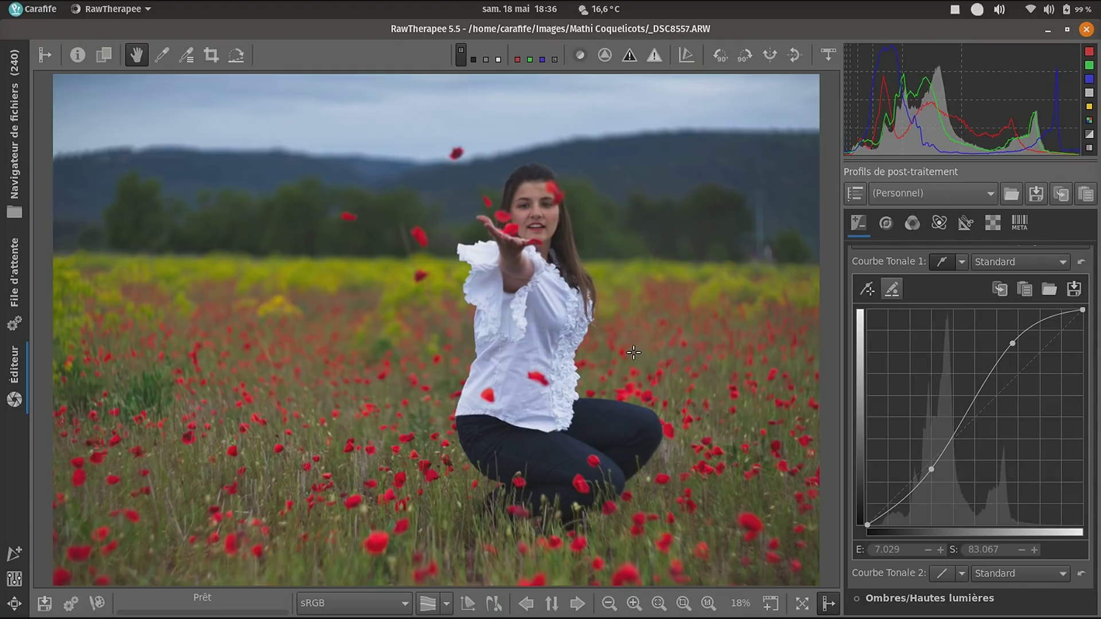
- Compare the Standard Pondéré, Mixage Saturation et Valeur and Luminance modes on the S-curve, and finish with Courbe Tonale 1 on Perceptuel
left_click(1009, 261)
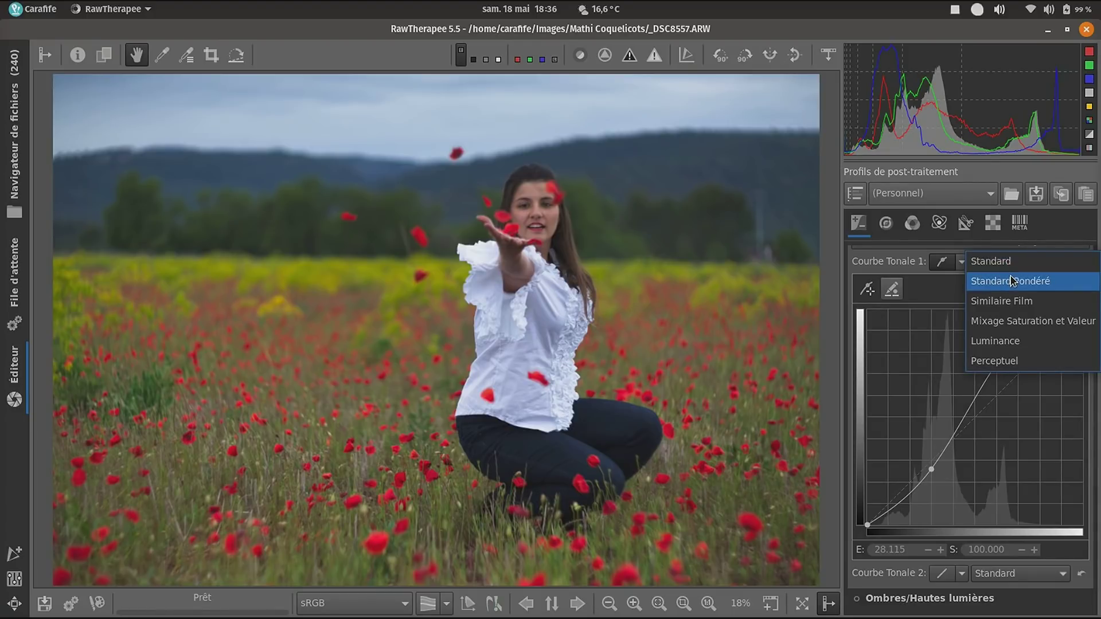
left_click(1042, 282)
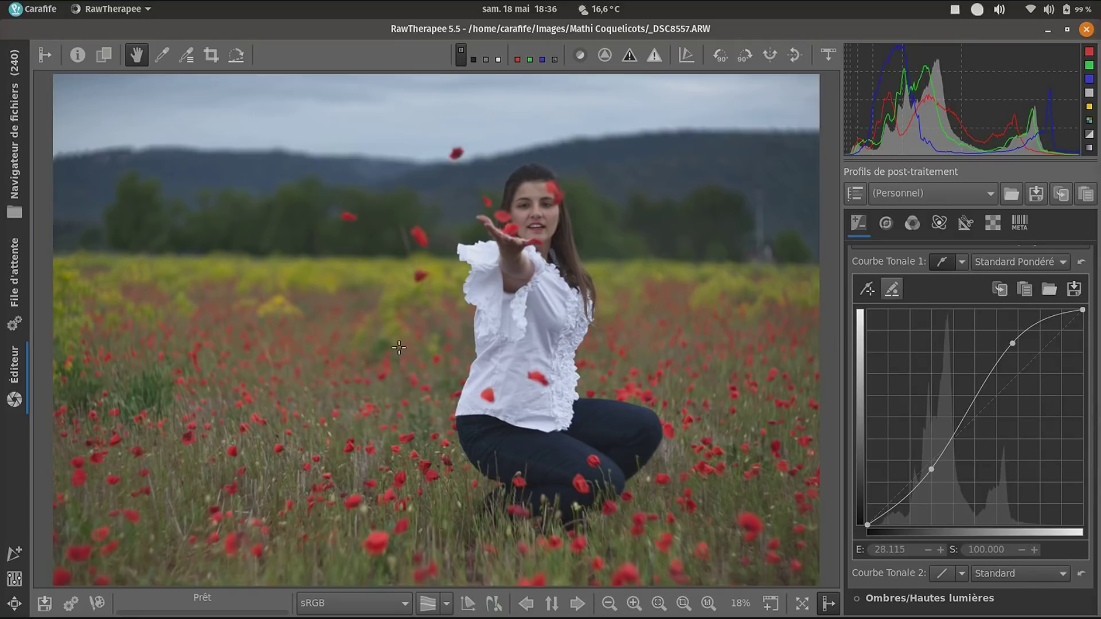
left_click(1015, 262)
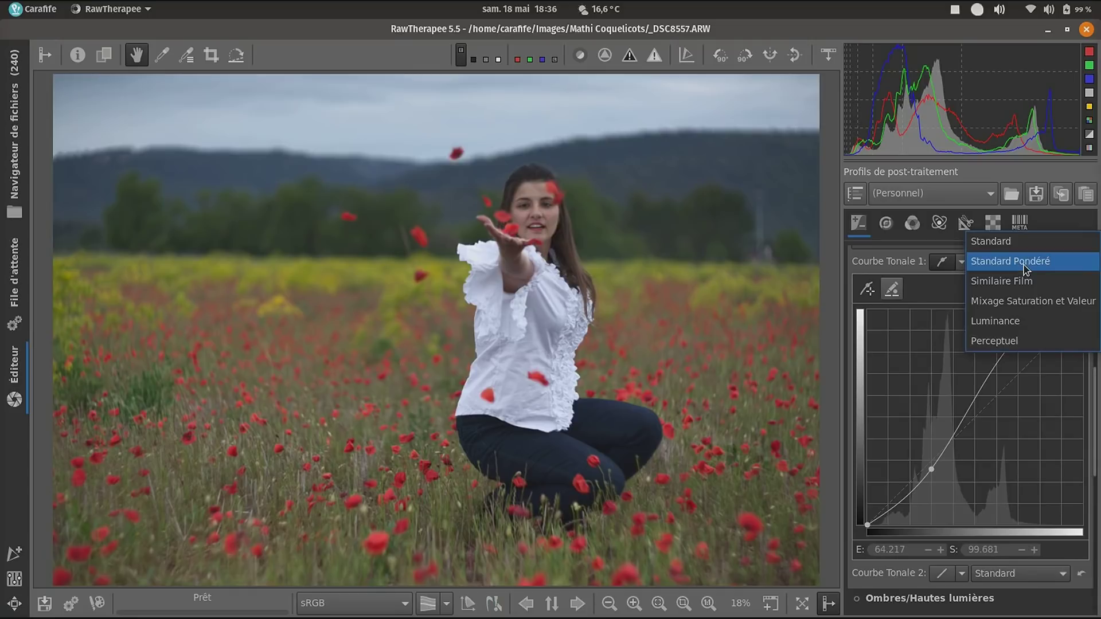
left_click(1026, 302)
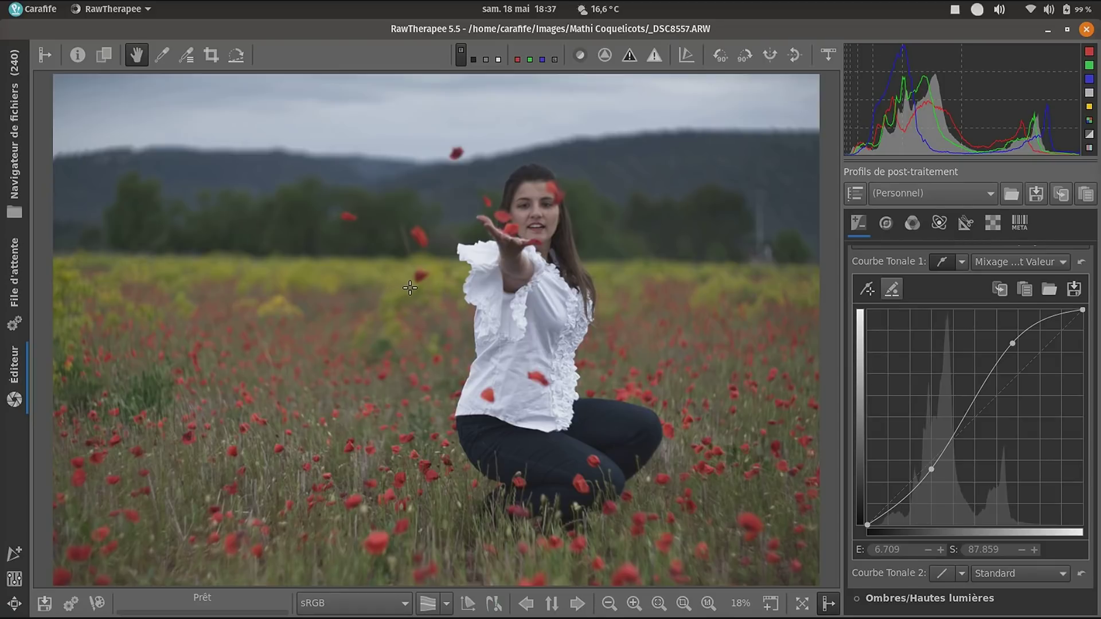
left_click(1024, 261)
left_click(1018, 281)
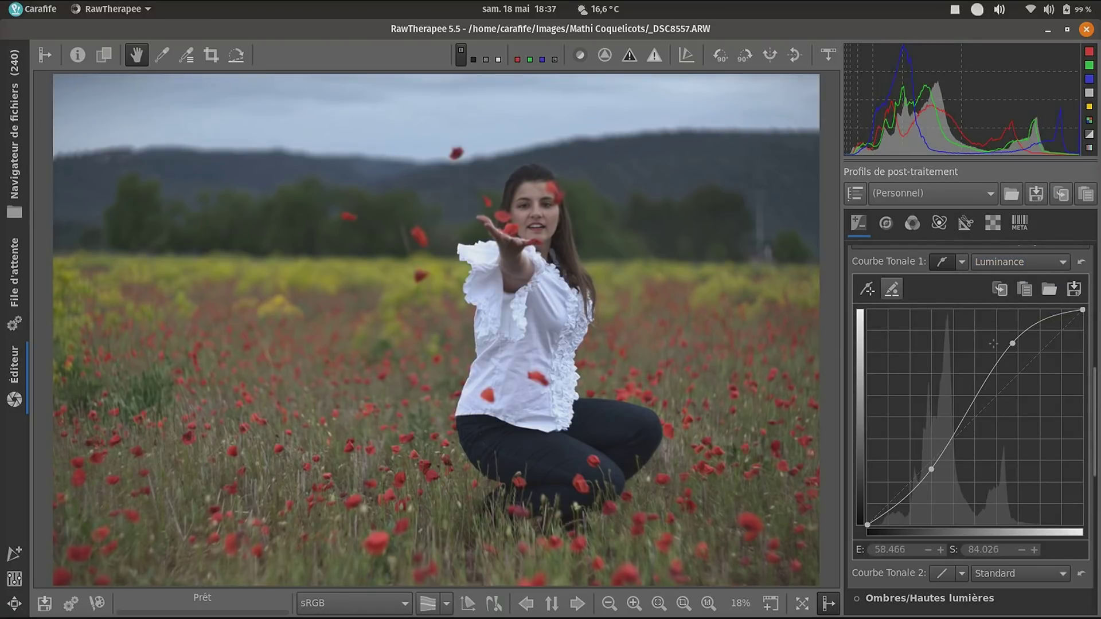
left_click(1030, 265)
left_click(1009, 282)
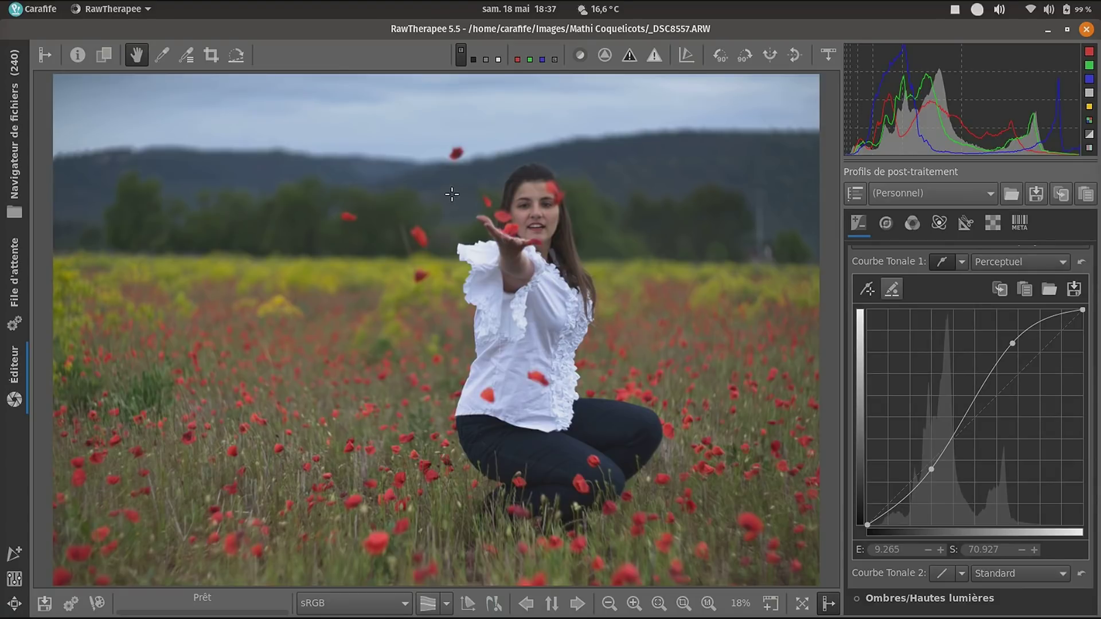
- Consult RawPedia's explanation of the curve modes in Firefox, and review Courbe Tonale 1's mode list back in RawTherapee, keeping Perceptuel
mouse_move(2, 6)
left_click(245, 226)
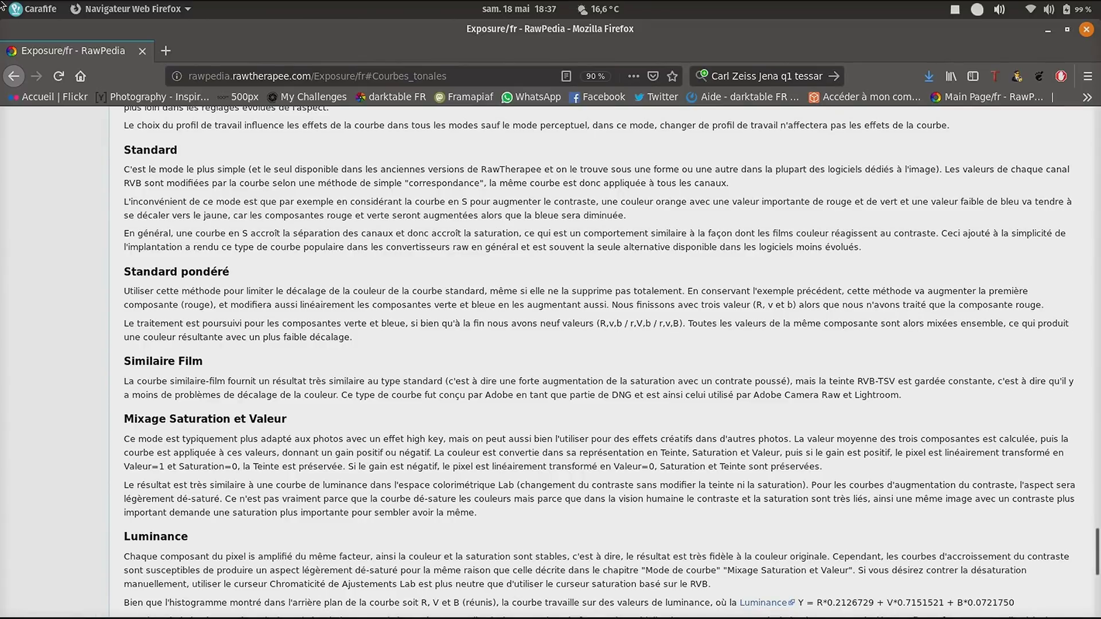
mouse_move(1, 6)
left_click(607, 298)
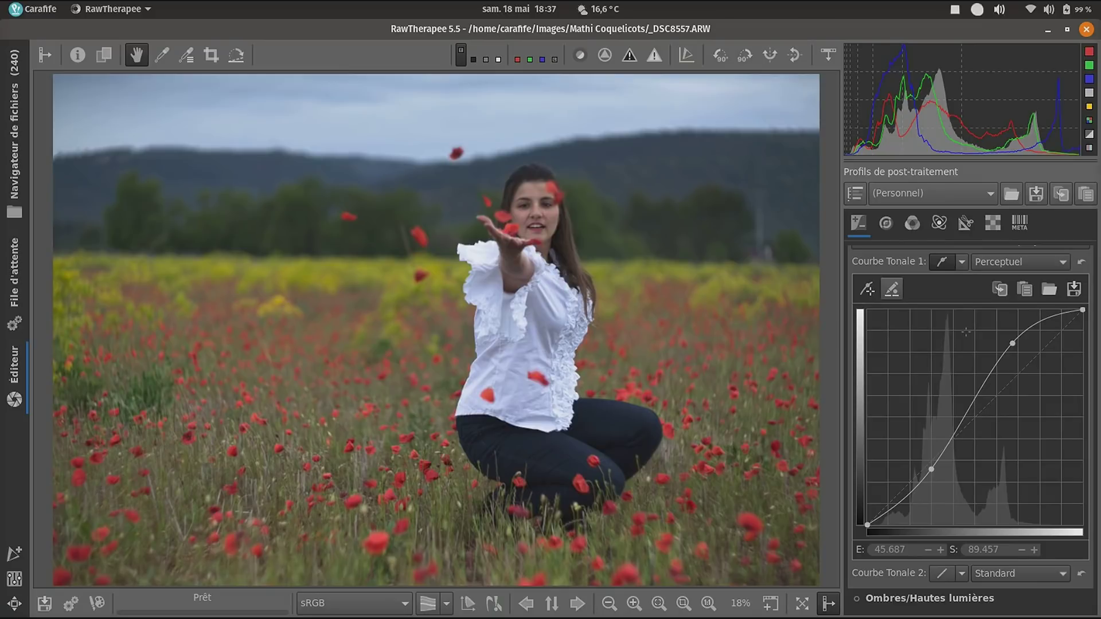
left_click(1049, 262)
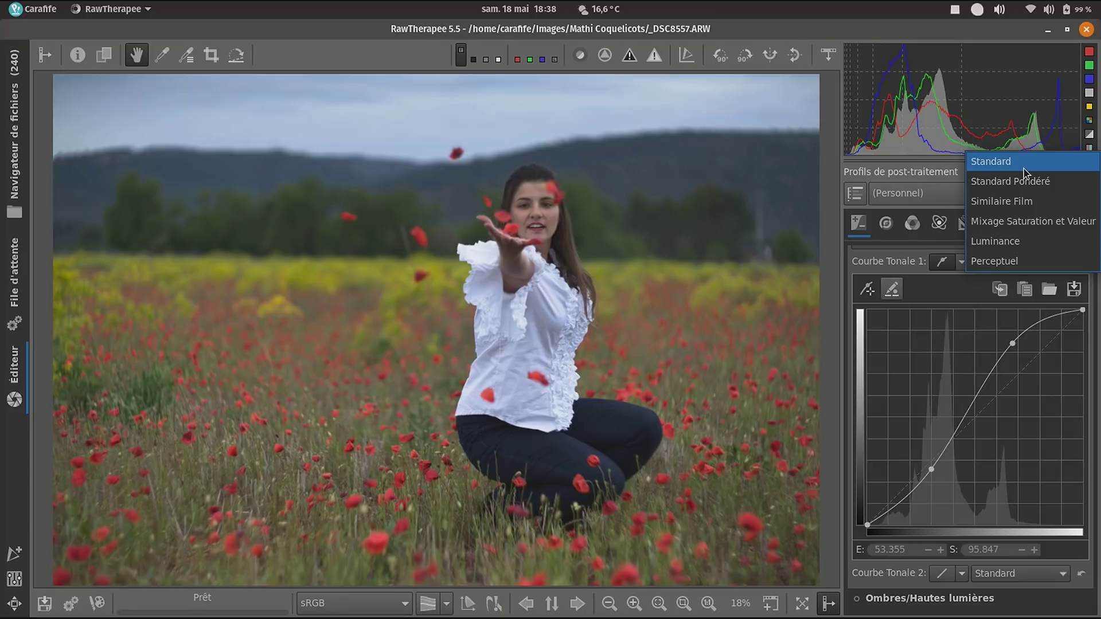
left_click(919, 364)
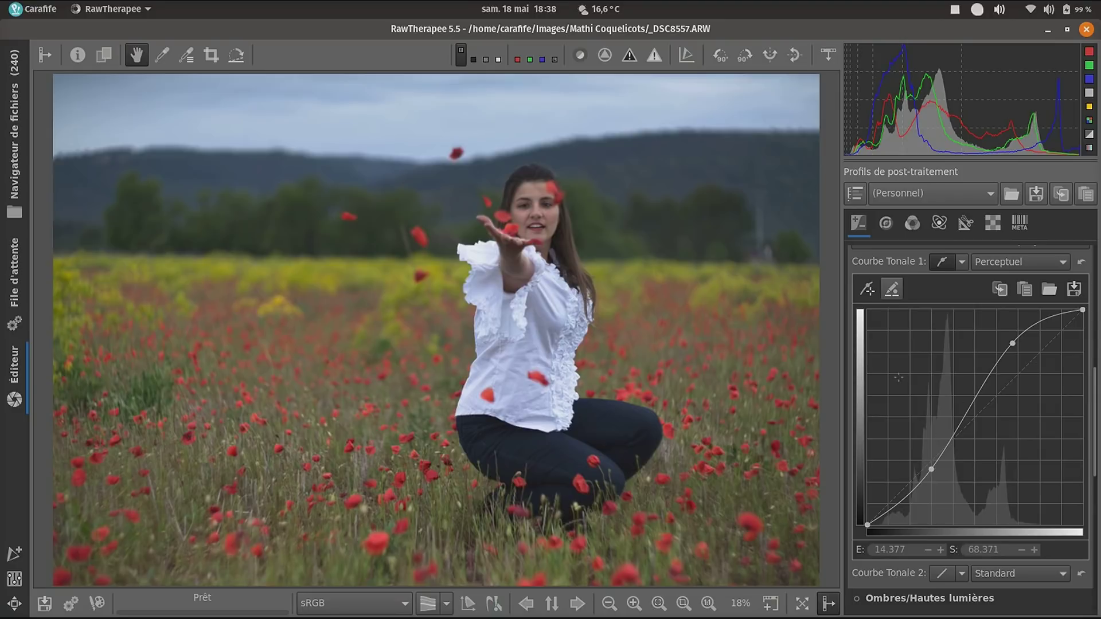
- Compare the Standard, Standard Pondéré, Mixage Saturation et Valeur and Luminance modes on Courbe Tonale 1's S-curve, ending back on Perceptuel
left_click(999, 263)
left_click(1009, 162)
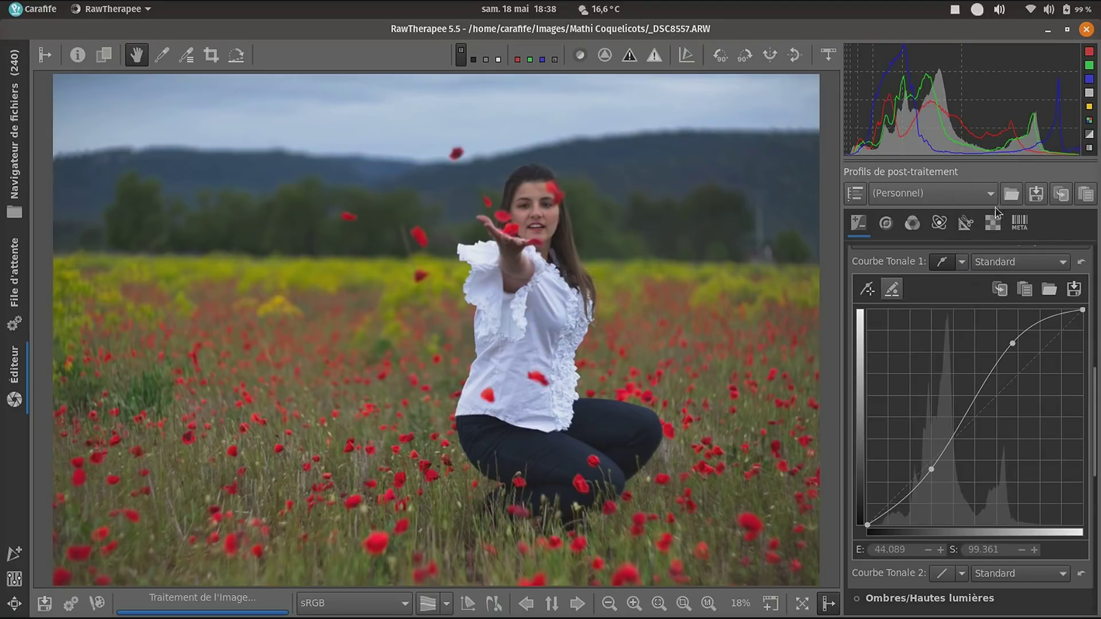
left_click(1003, 264)
left_click(1003, 278)
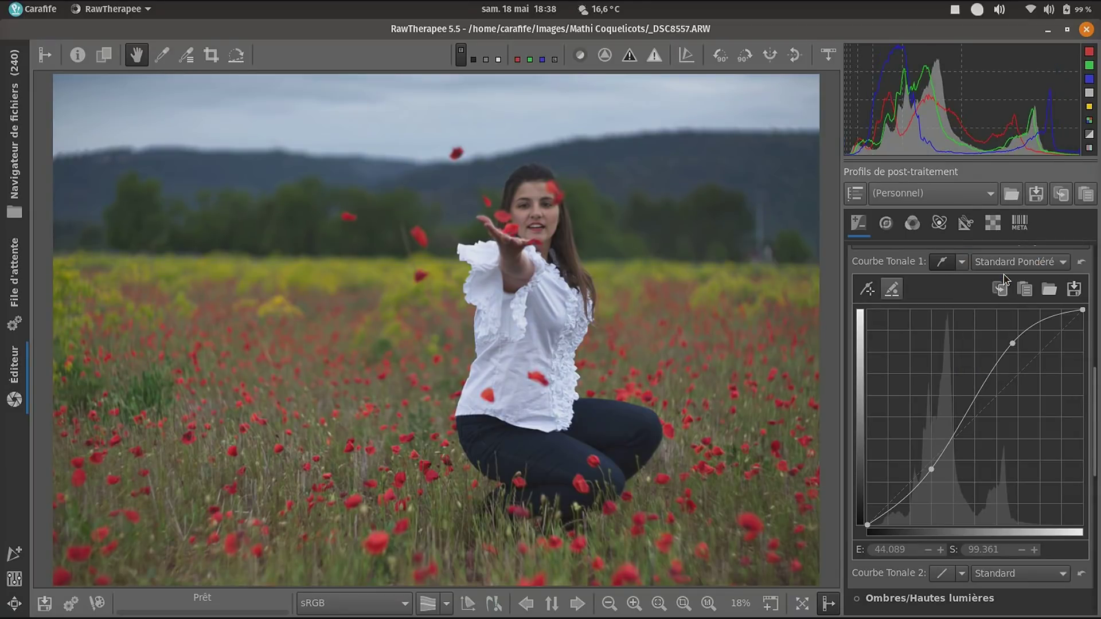
left_click(1009, 261)
left_click(1010, 301)
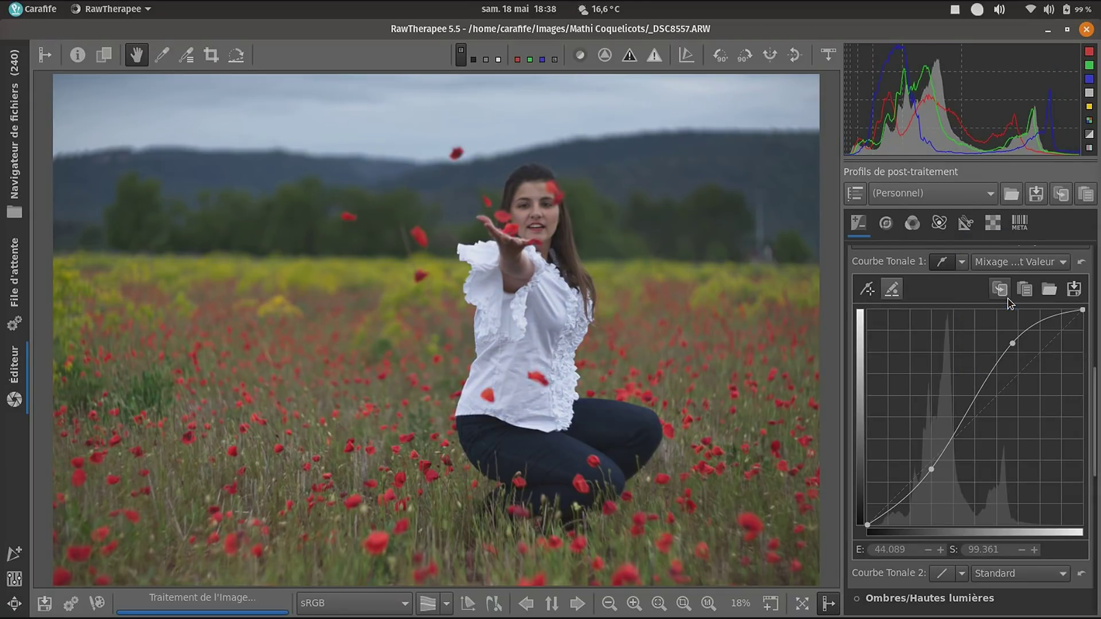
left_click(1009, 261)
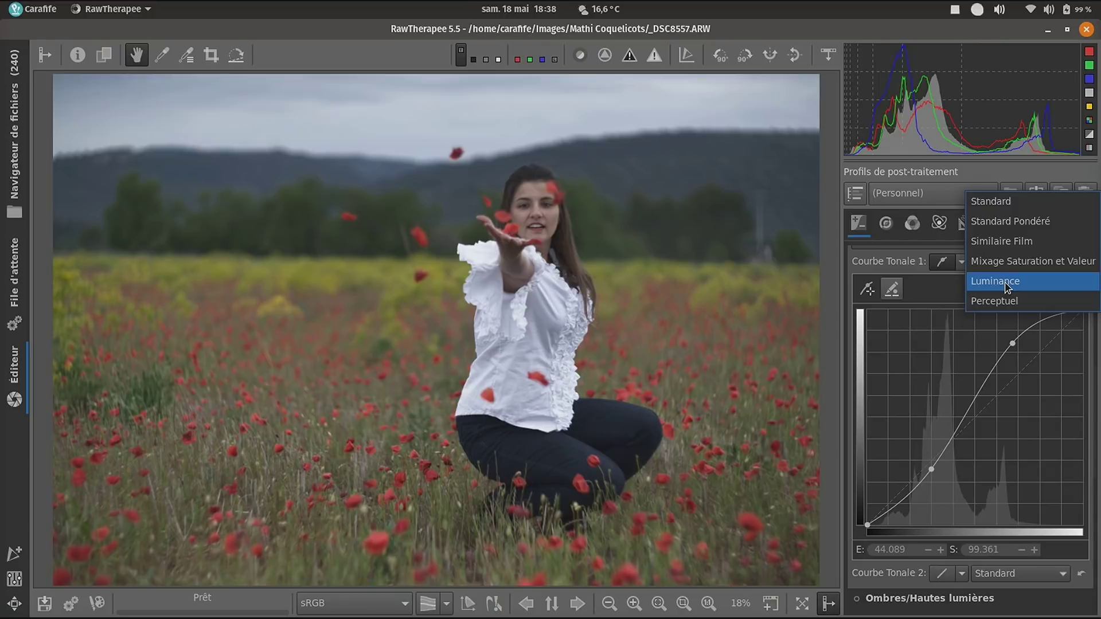
left_click(1004, 281)
left_click(1009, 261)
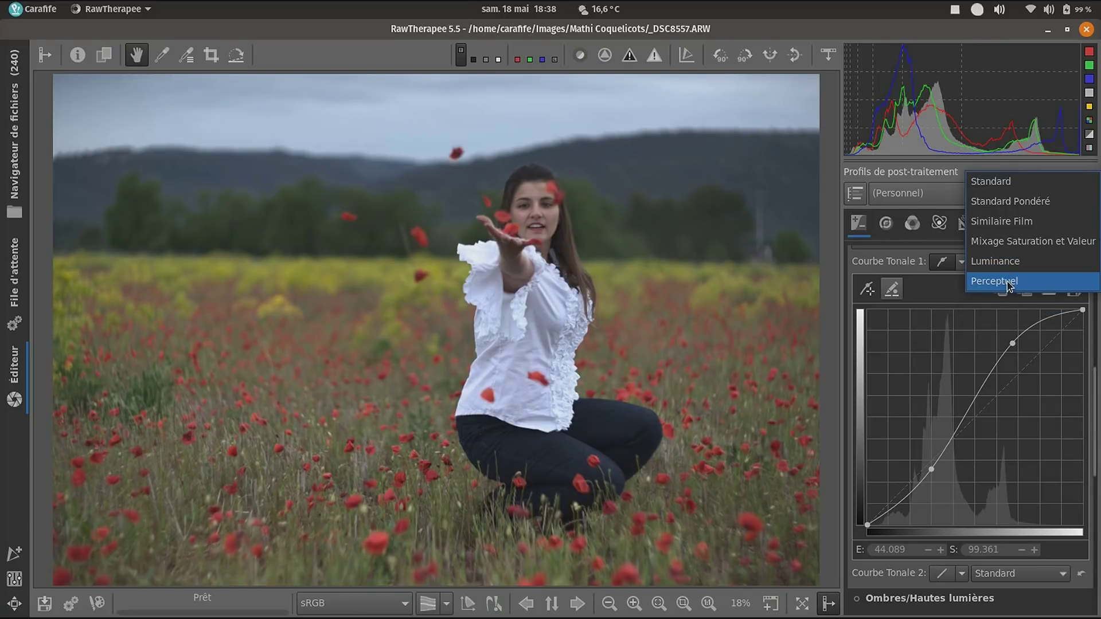
left_click(1009, 282)
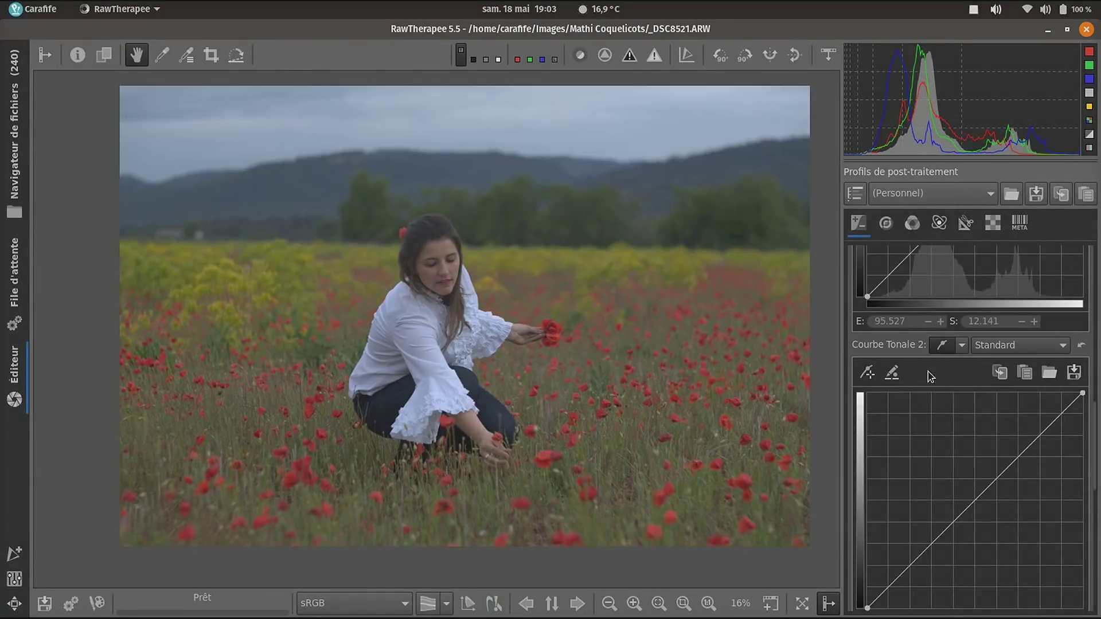
- Examine the linear Courbe Tonale 1 and Courbe Tonale 2 graphs for the crouching portrait _DSC8521.ARW
scroll(945, 385, "up", 2)
scroll(944, 384, "up", 5)
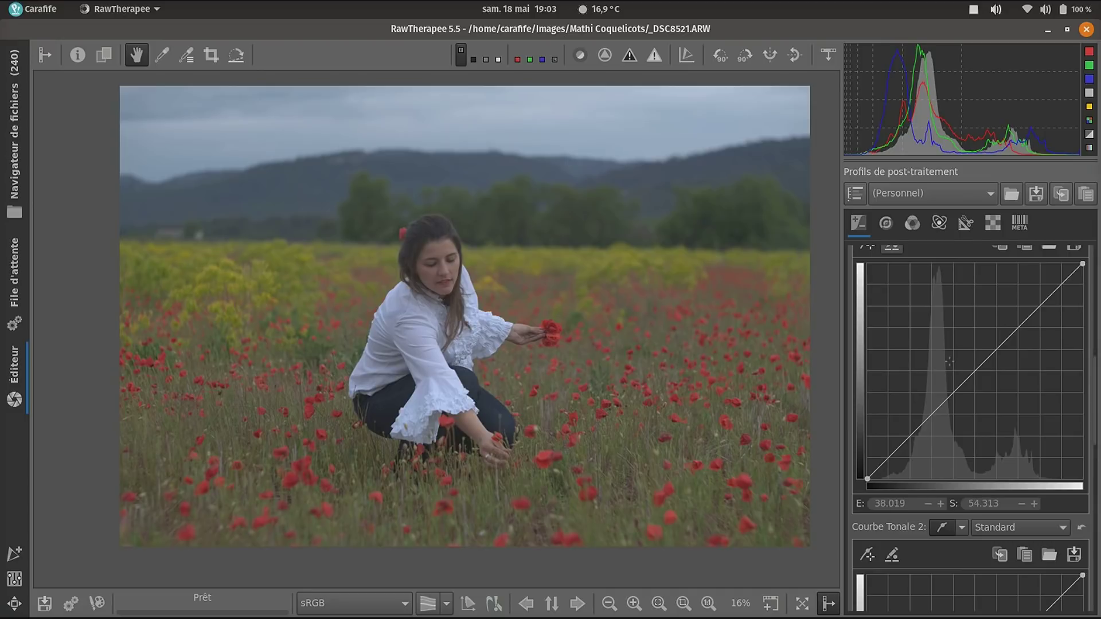
scroll(947, 366, "down", 1)
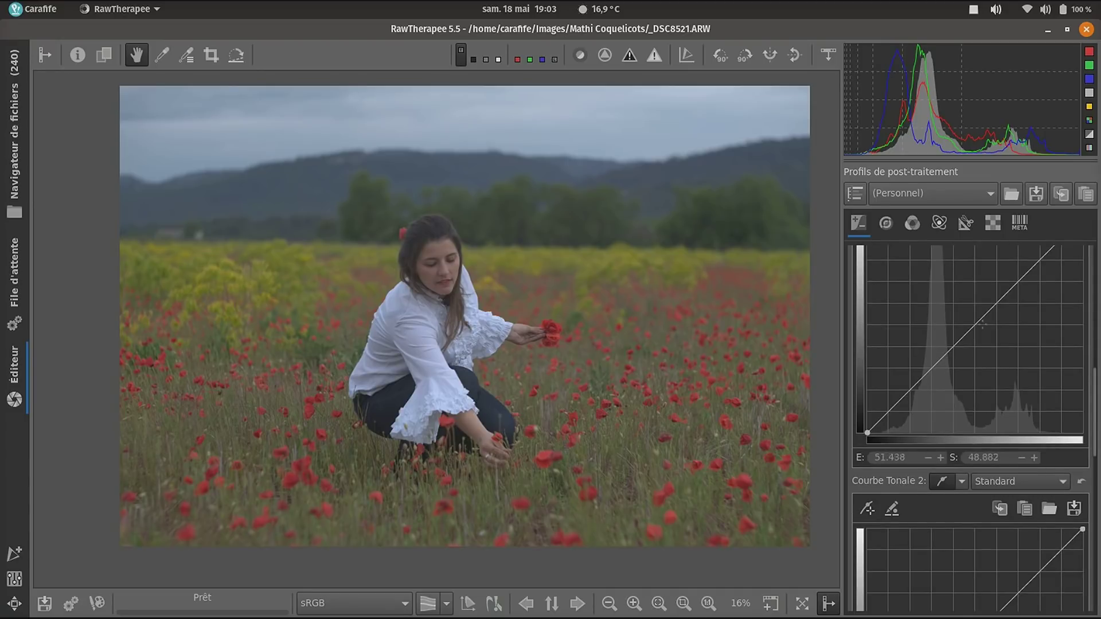
scroll(968, 350, "down", 3)
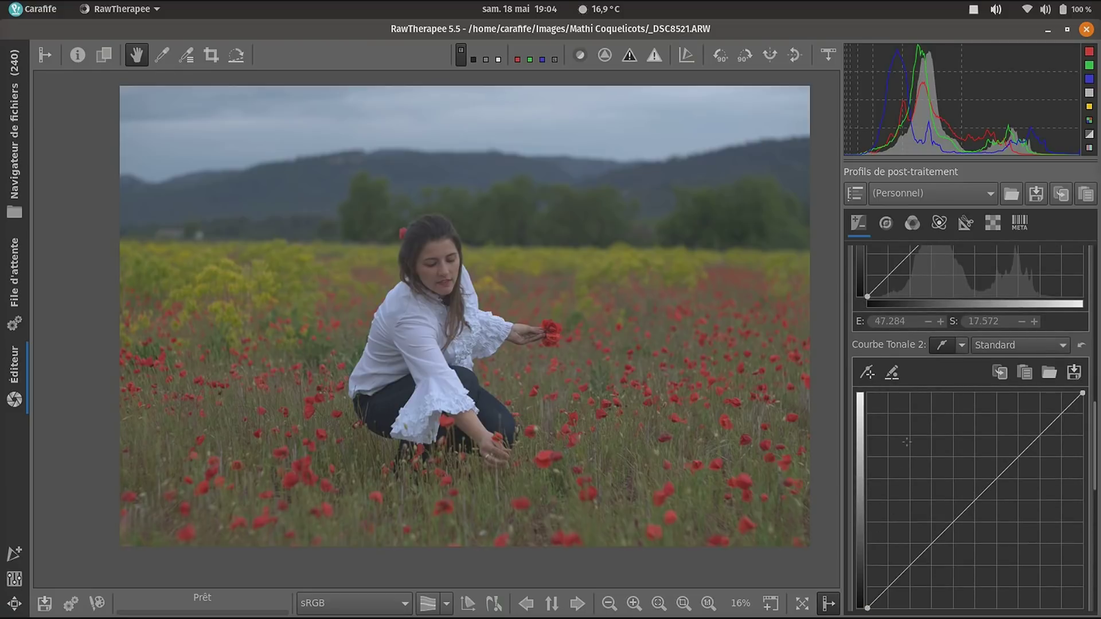
scroll(910, 424, "up", 2)
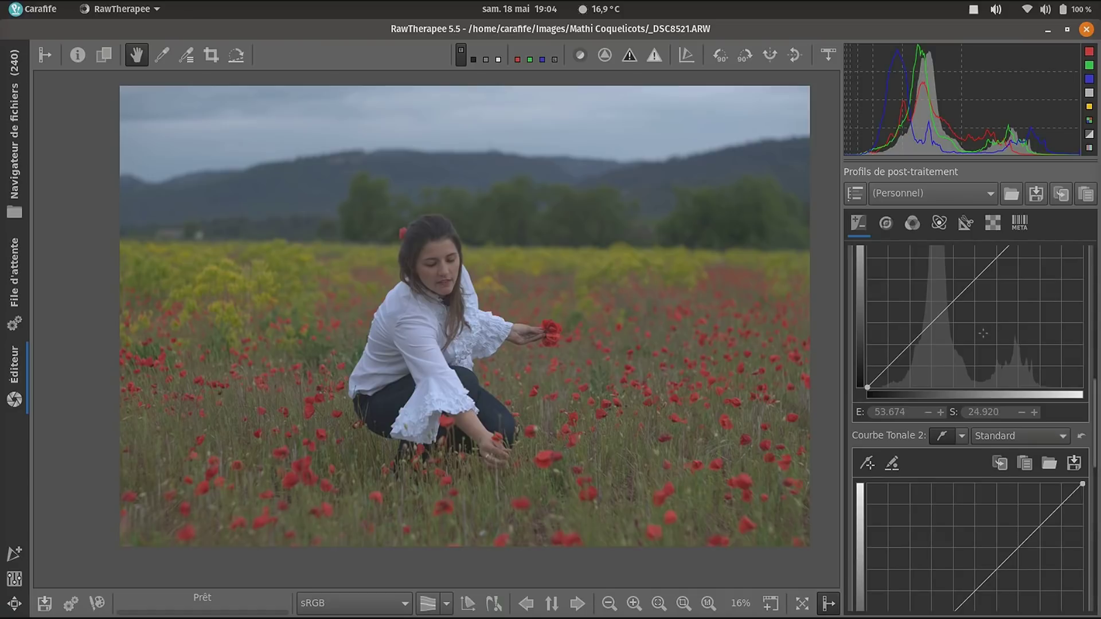
scroll(982, 334, "up", 3)
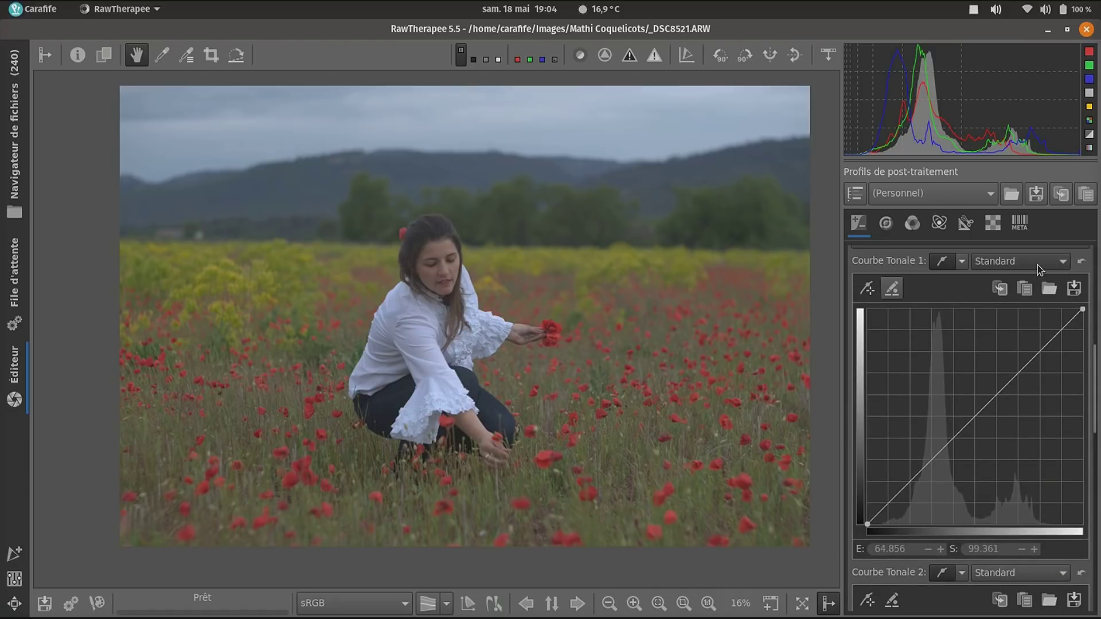
- Keep Courbe Tonale 1 on Standard and shape it into an S with a raised highlight point and a shadow point at about 29 input, 20 output
left_click(1036, 266)
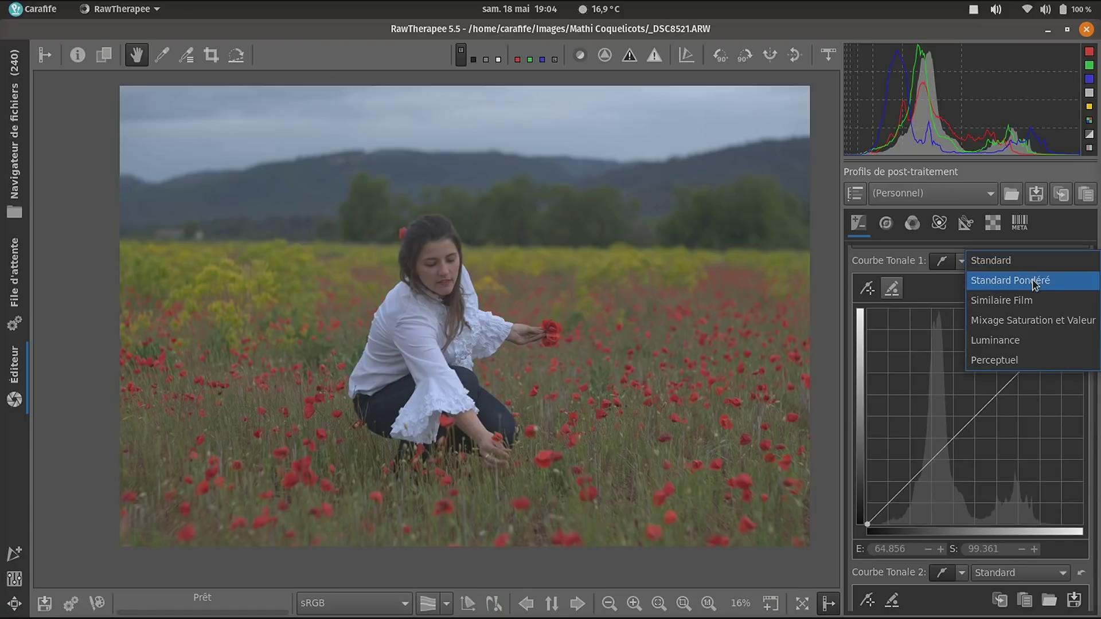
left_click(1034, 264)
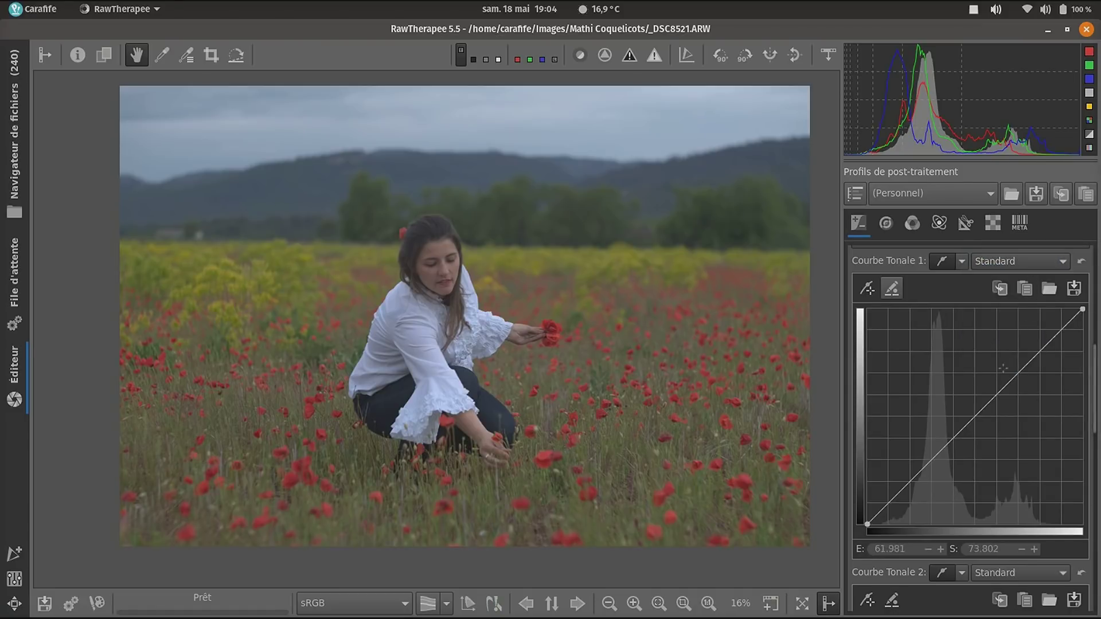
left_click_drag(1027, 363, 1018, 351)
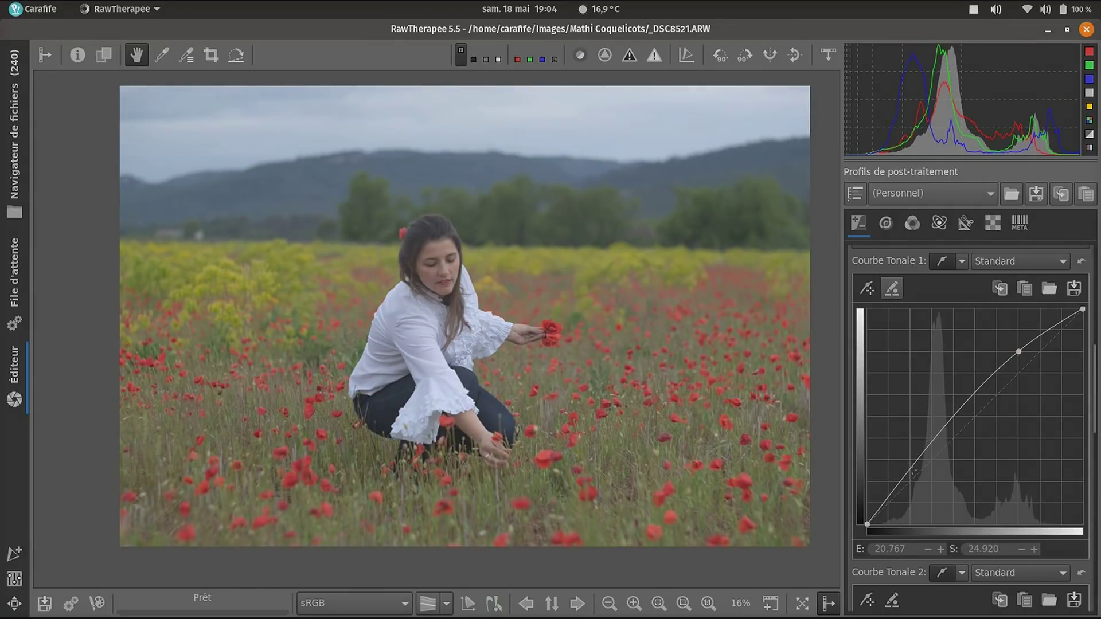
left_click_drag(920, 460, 930, 480)
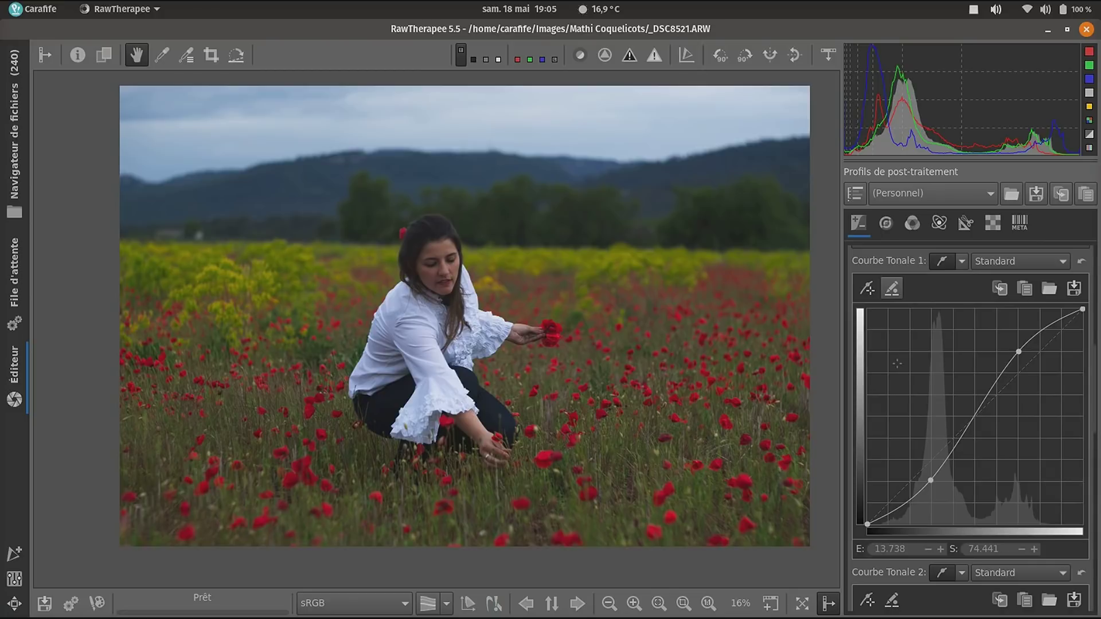
- Shape Courbe Tonale 2 in Standard mode into a steep S with a raised highlight point and a lowered shadow point
scroll(897, 364, "down", 2)
scroll(897, 364, "down", 2)
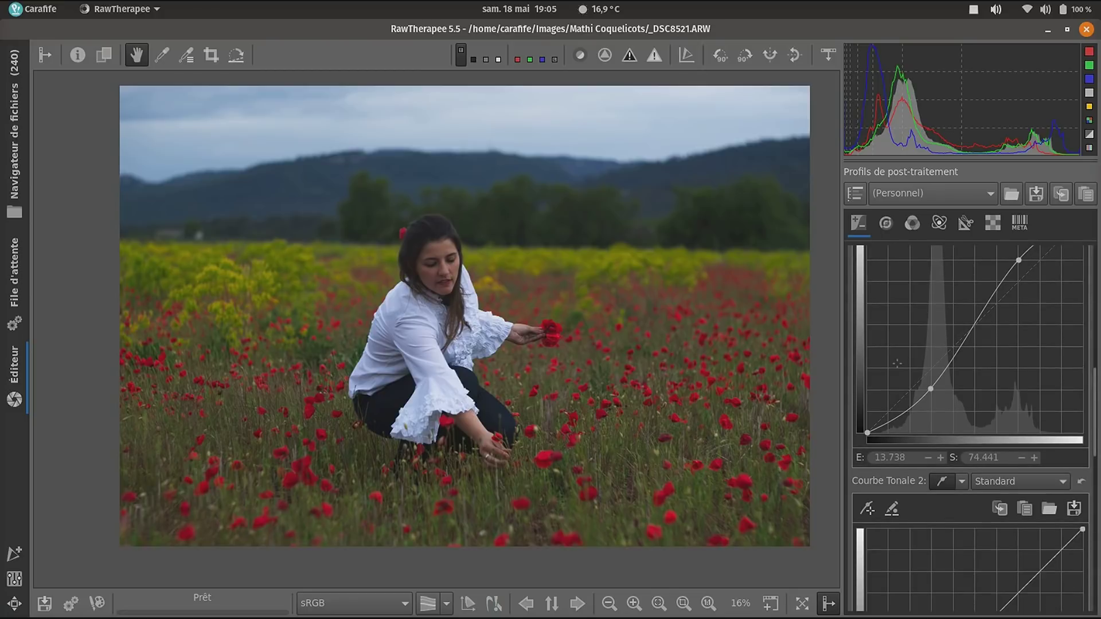
scroll(897, 363, "down", 2)
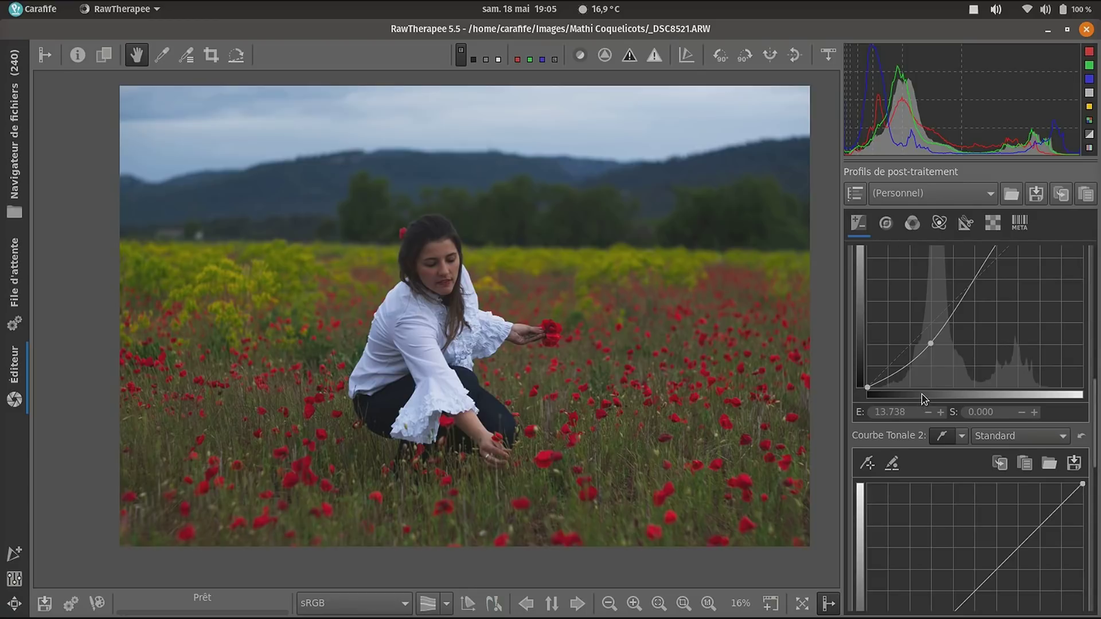
scroll(926, 395, "down", 1)
scroll(934, 387, "up", 3)
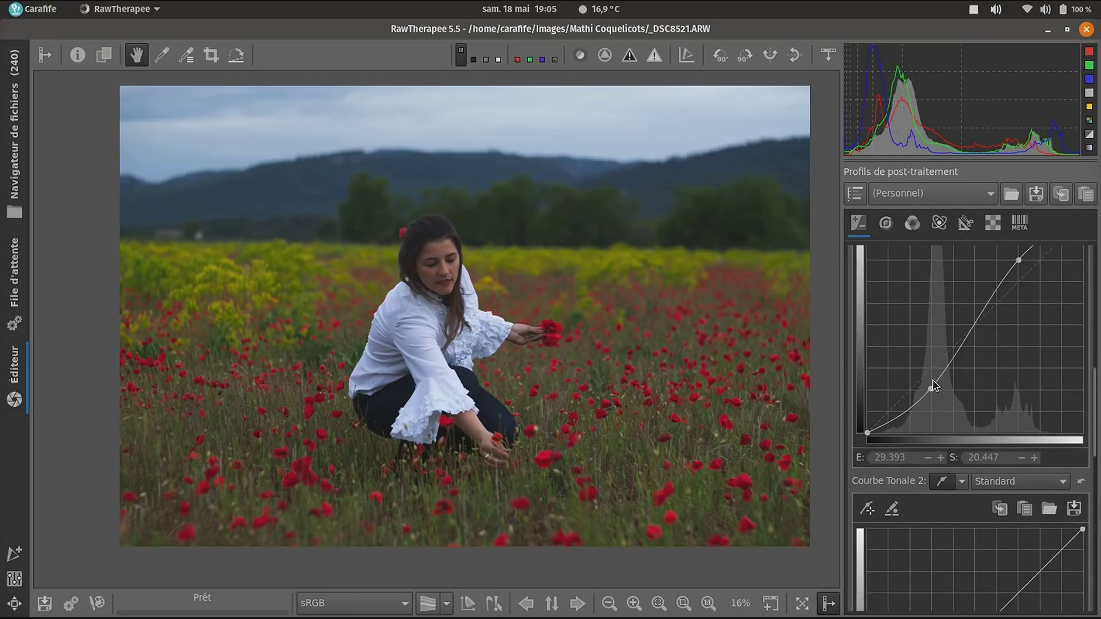
scroll(934, 385, "up", 1)
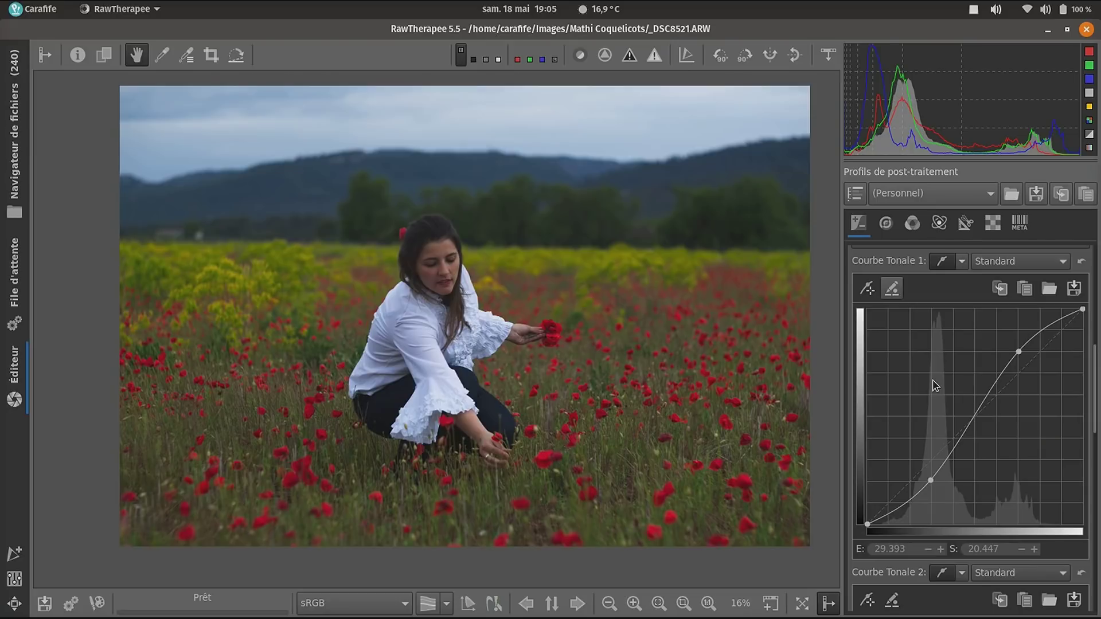
scroll(935, 386, "down", 5)
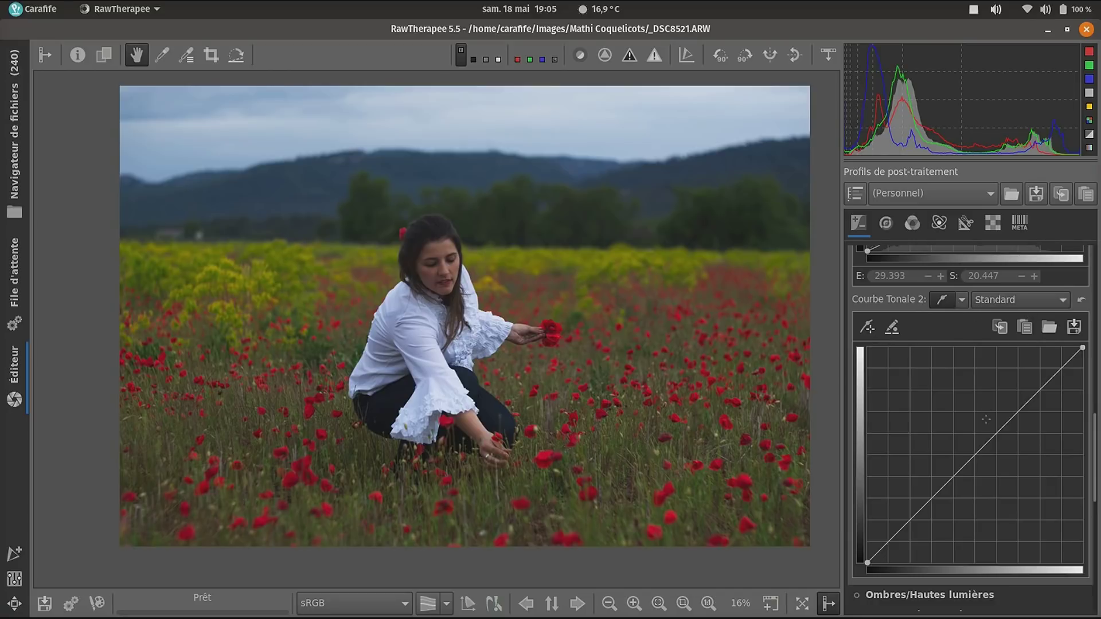
left_click(1017, 299)
left_click(1032, 299)
left_click_drag(1020, 413, 997, 390)
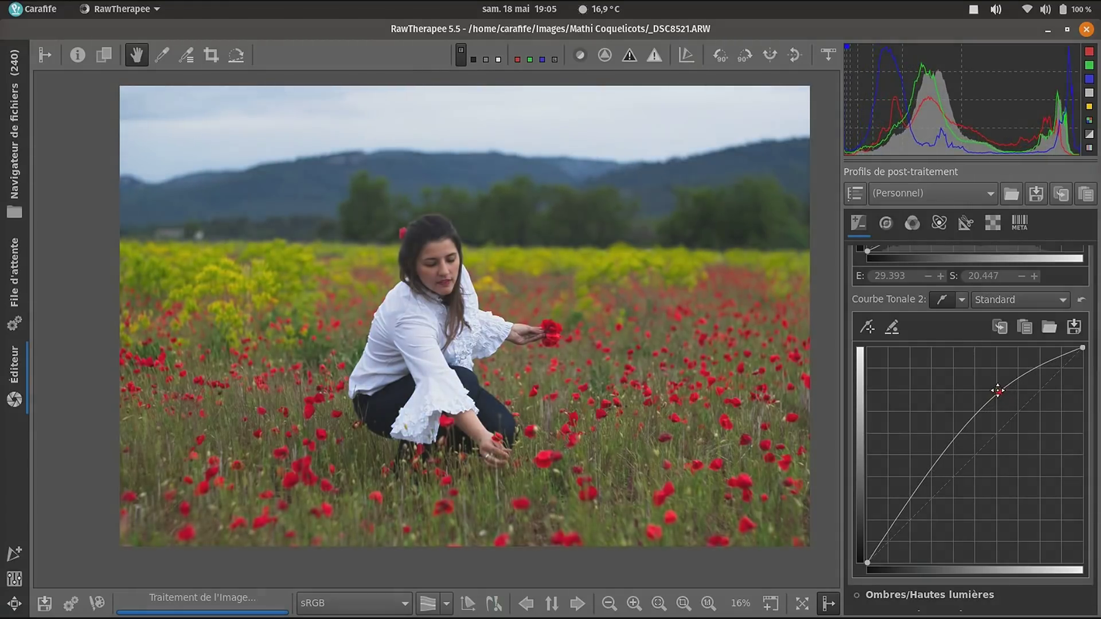
left_click_drag(911, 501, 936, 506)
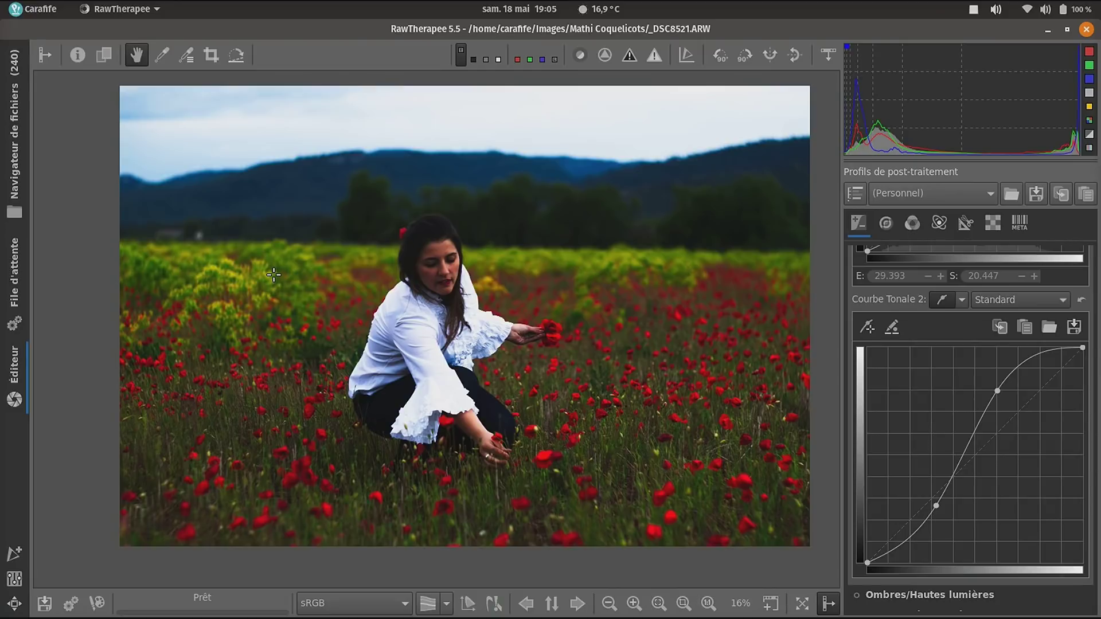
- Compare the Mixage Saturation et Valeur, Luminance and Perceptuel modes on Courbe Tonale 2, and finish with Mixage Saturation et Valeur
left_click(1048, 301)
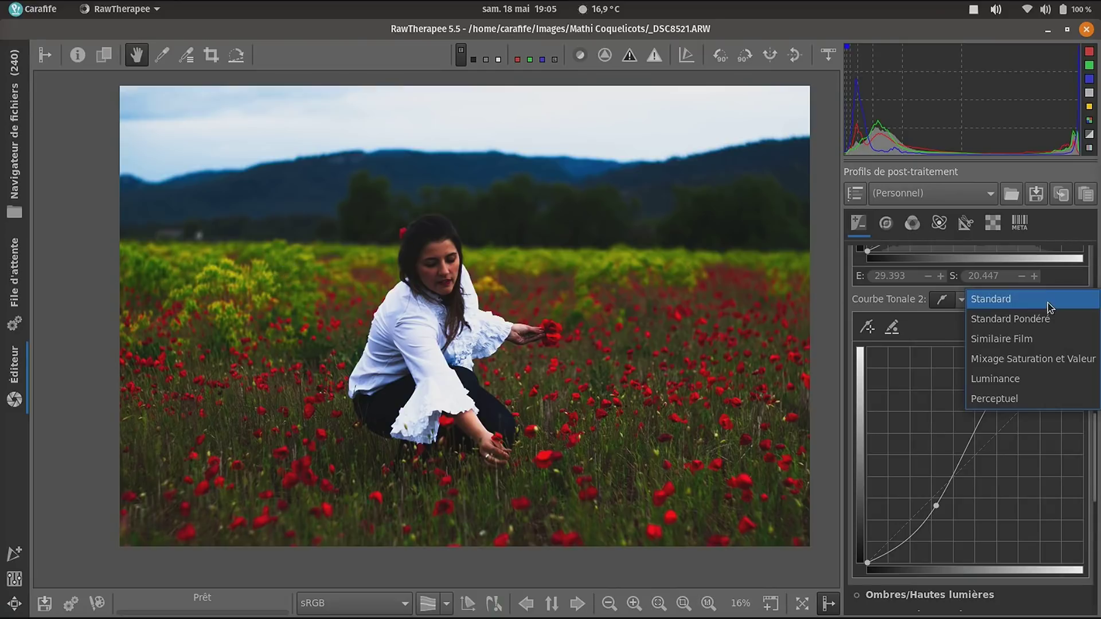
left_click(1036, 360)
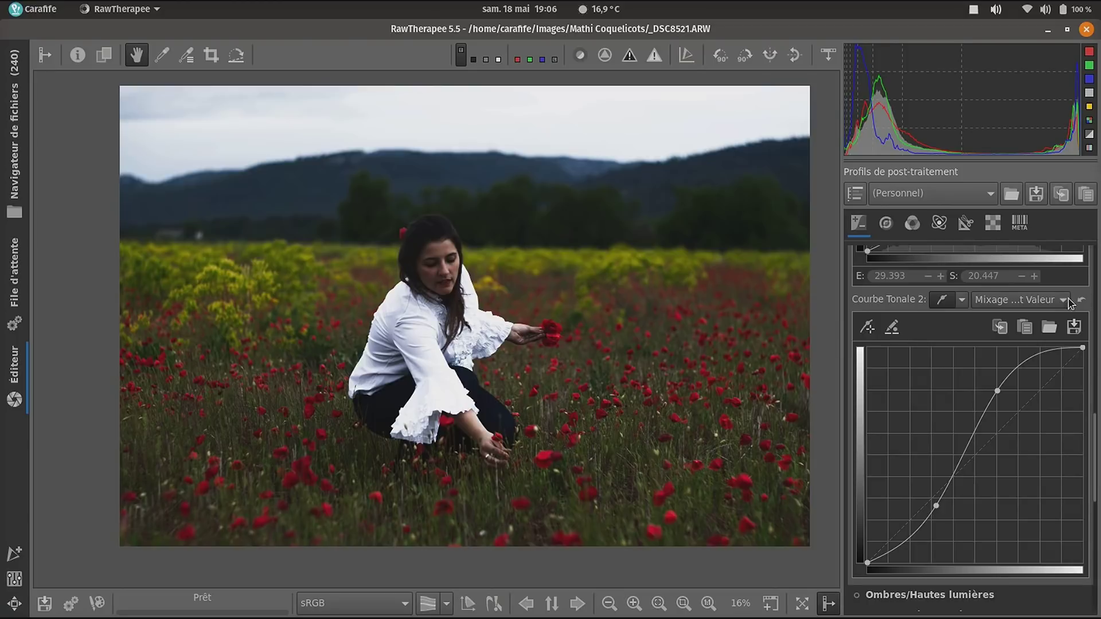
left_click(1019, 299)
left_click(1031, 318)
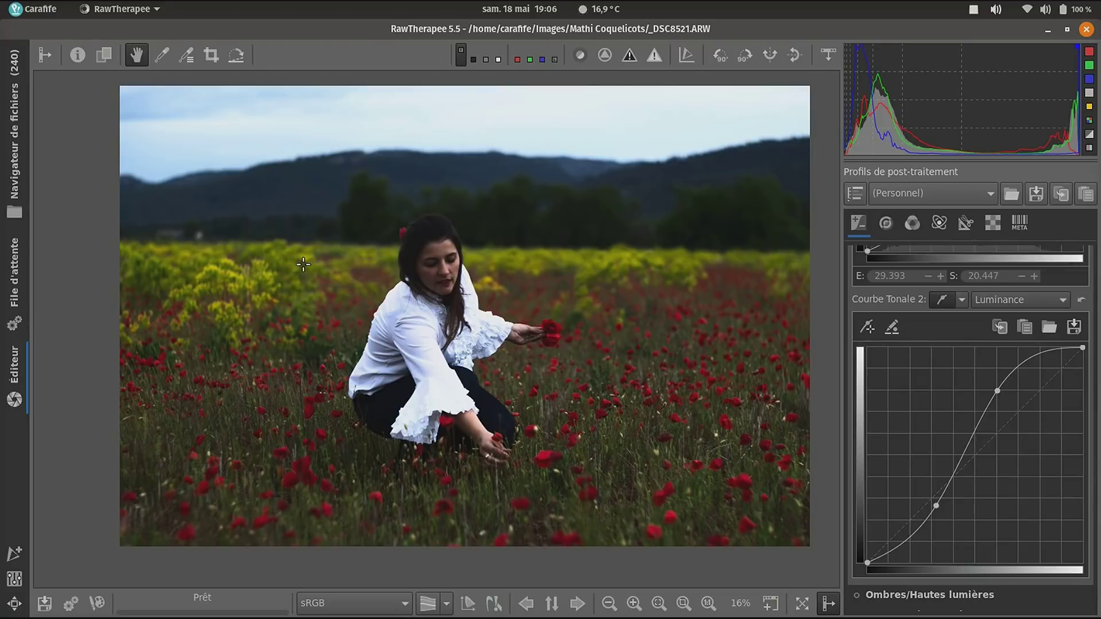
left_click(1047, 299)
left_click(1037, 318)
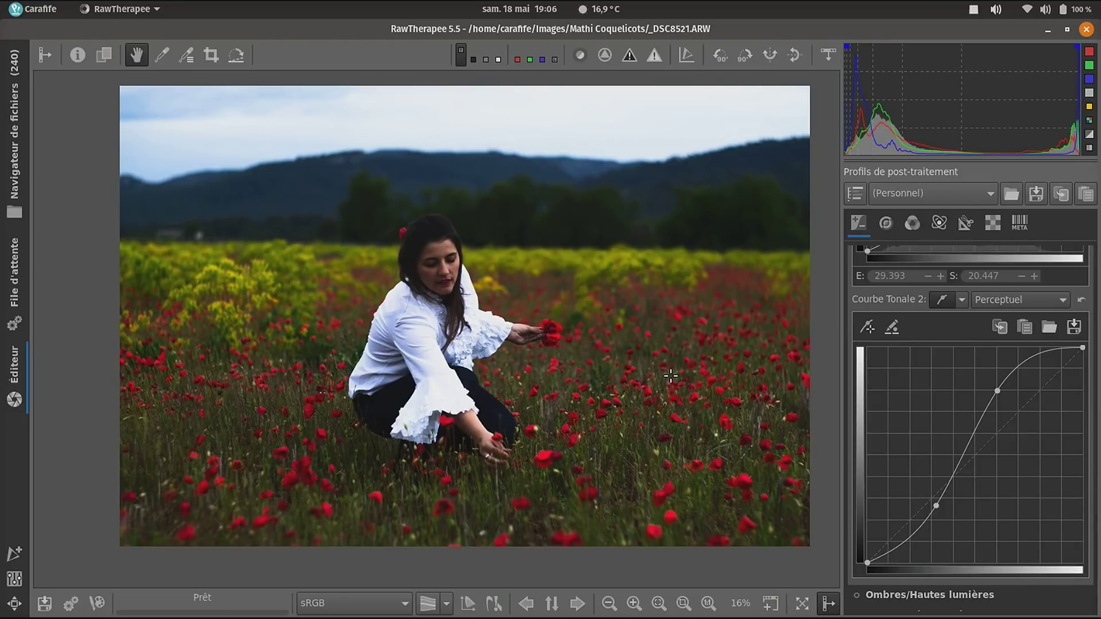
left_click(1038, 299)
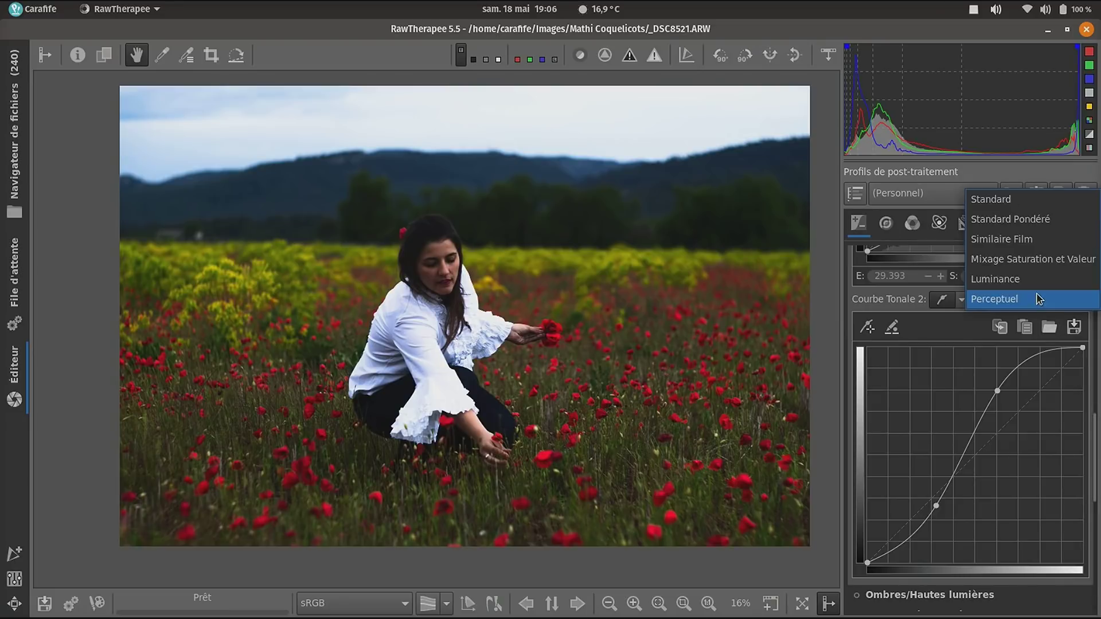
left_click(1035, 259)
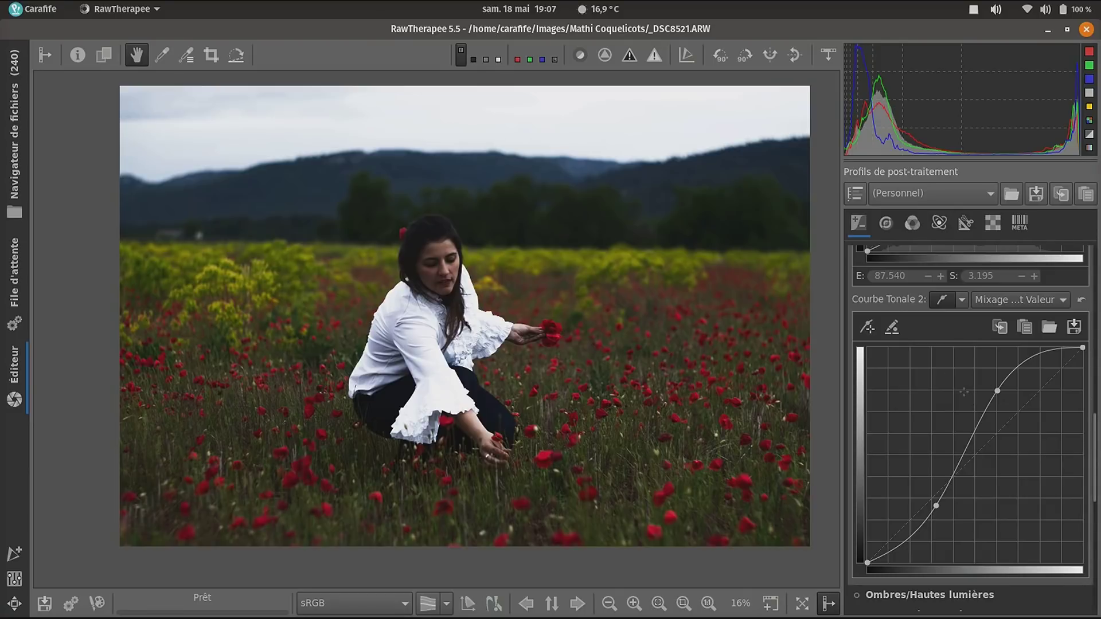
- Examine the exposure sliders and the Ajustements Lab sliders and curve selectors of the crouching portrait
scroll(939, 406, "up", 5)
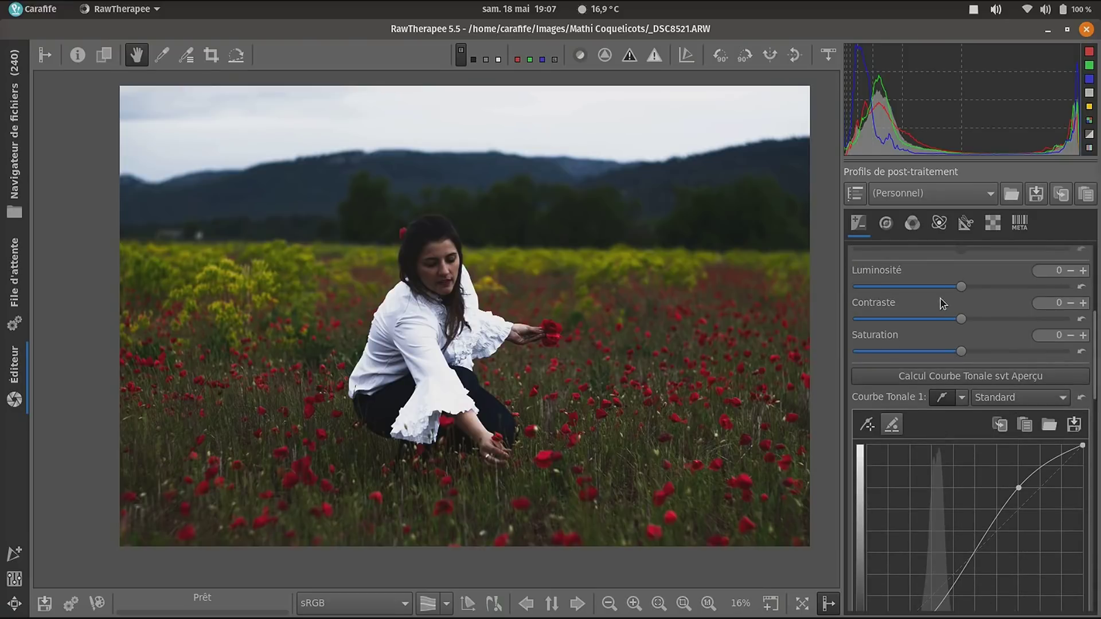
scroll(952, 350, "up", 3)
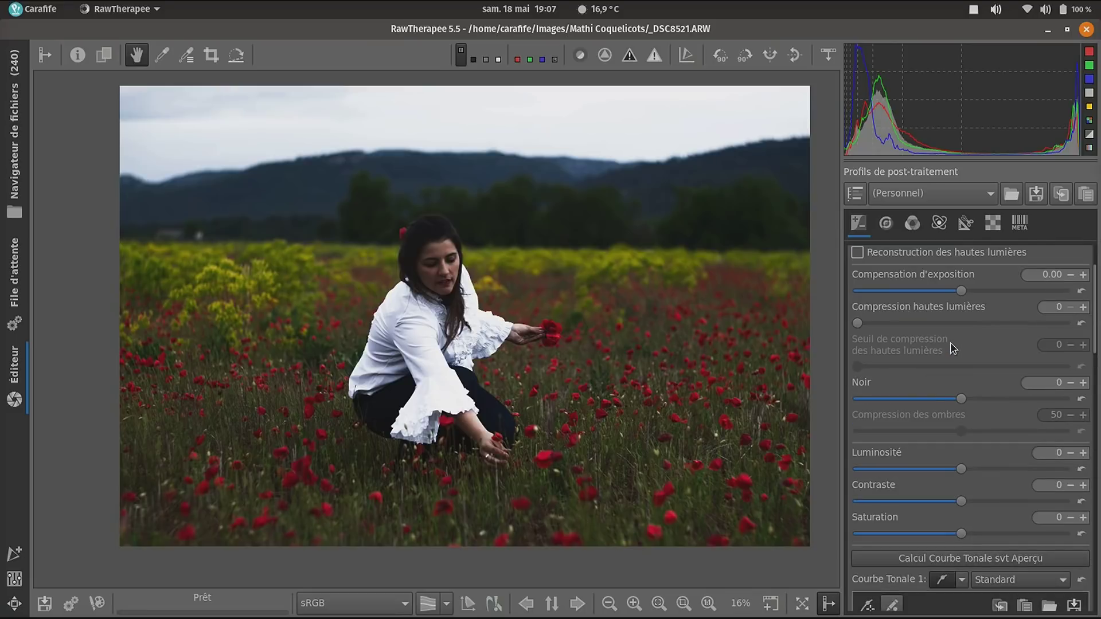
scroll(952, 348, "down", 10)
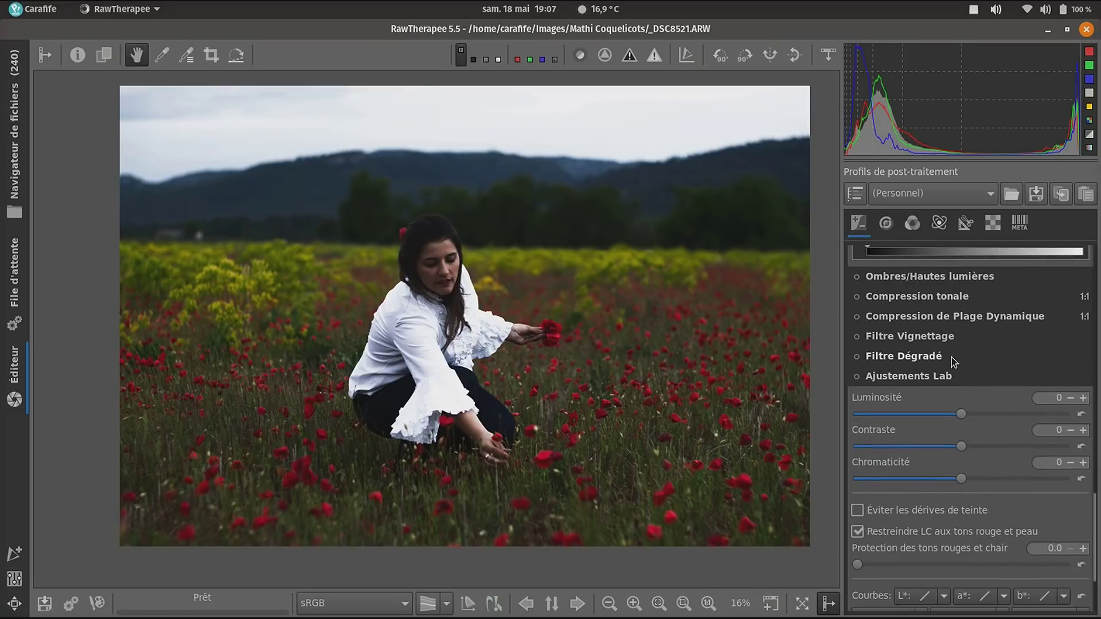
scroll(939, 376, "down", 3)
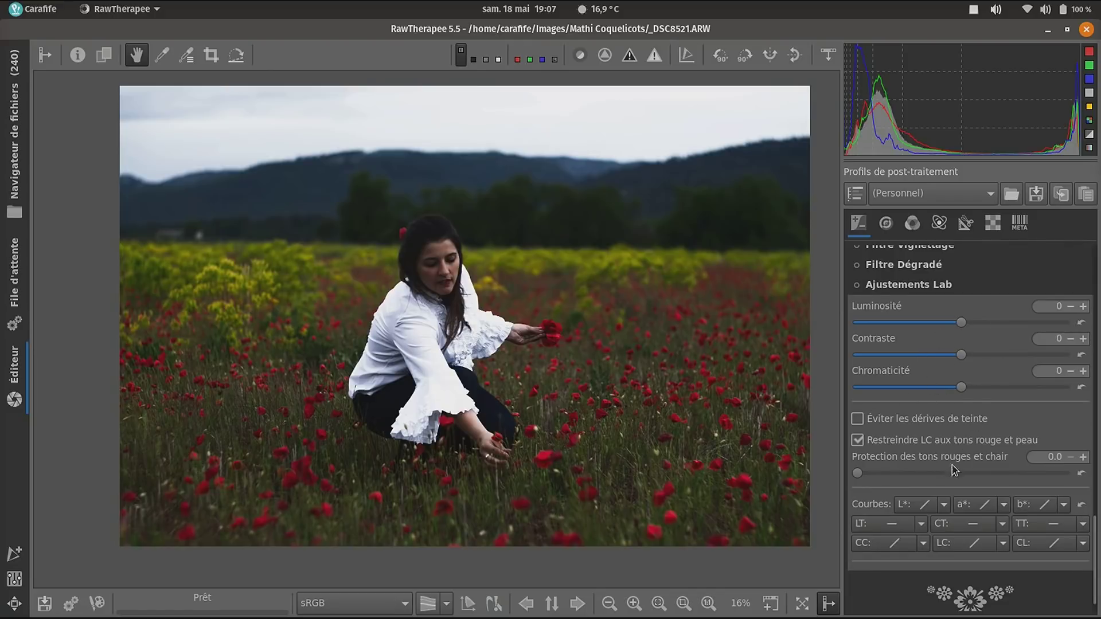
scroll(963, 476, "down", 1)
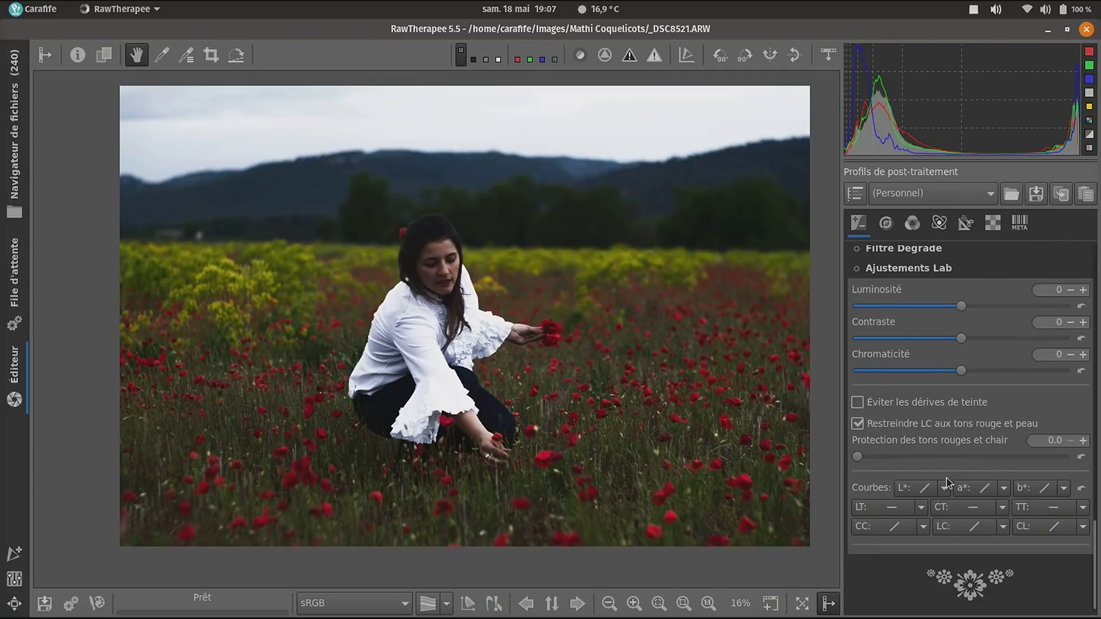
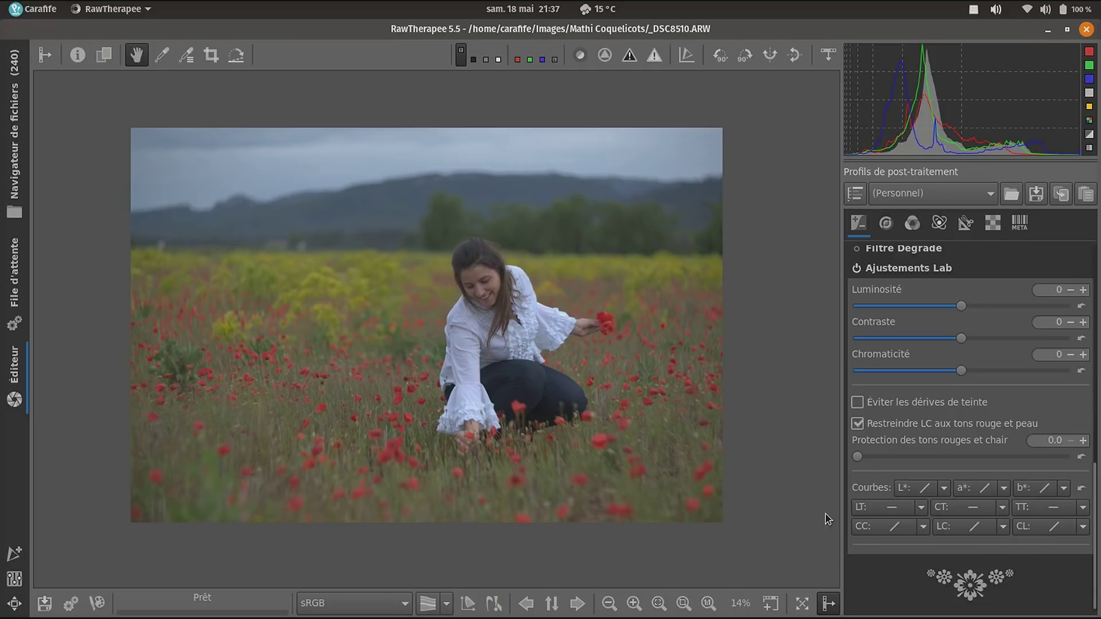
- In Ajustements Lab, set the L* curve to Personnalisé, try a gentle S with raised highlights and lowered shadows, and reset it to linear
left_click(943, 488)
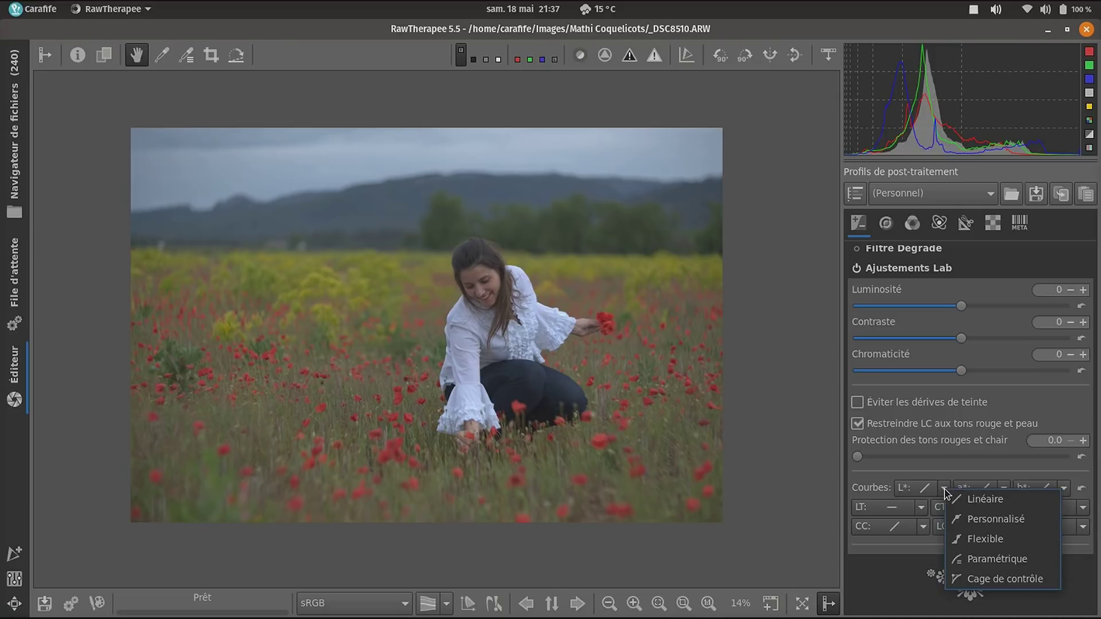
left_click(982, 518)
scroll(972, 385, "down", 4)
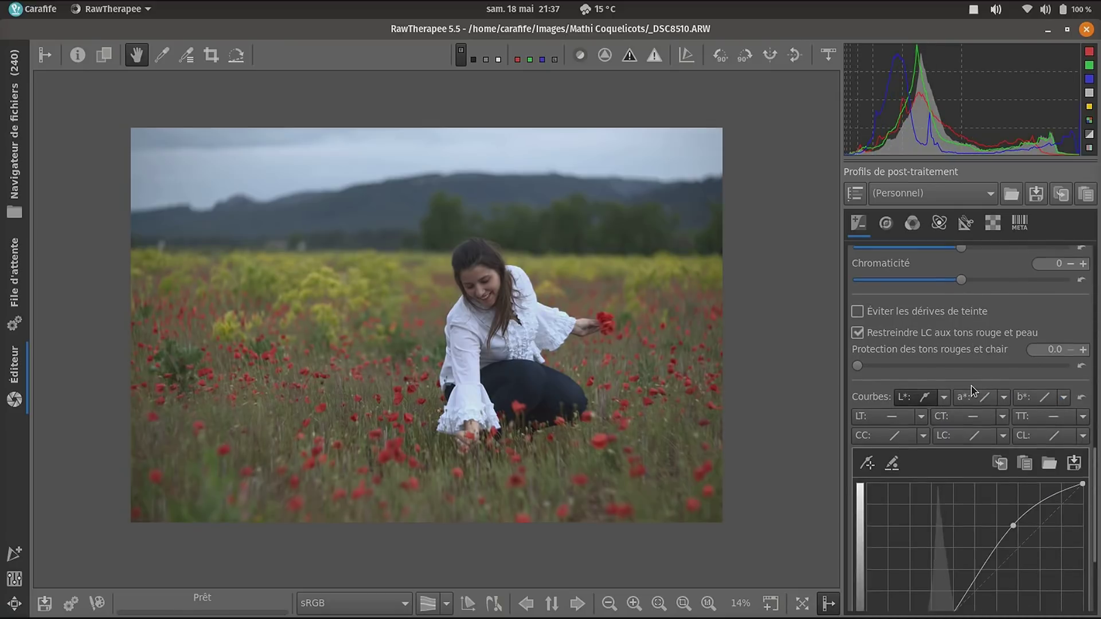
left_click(1081, 352)
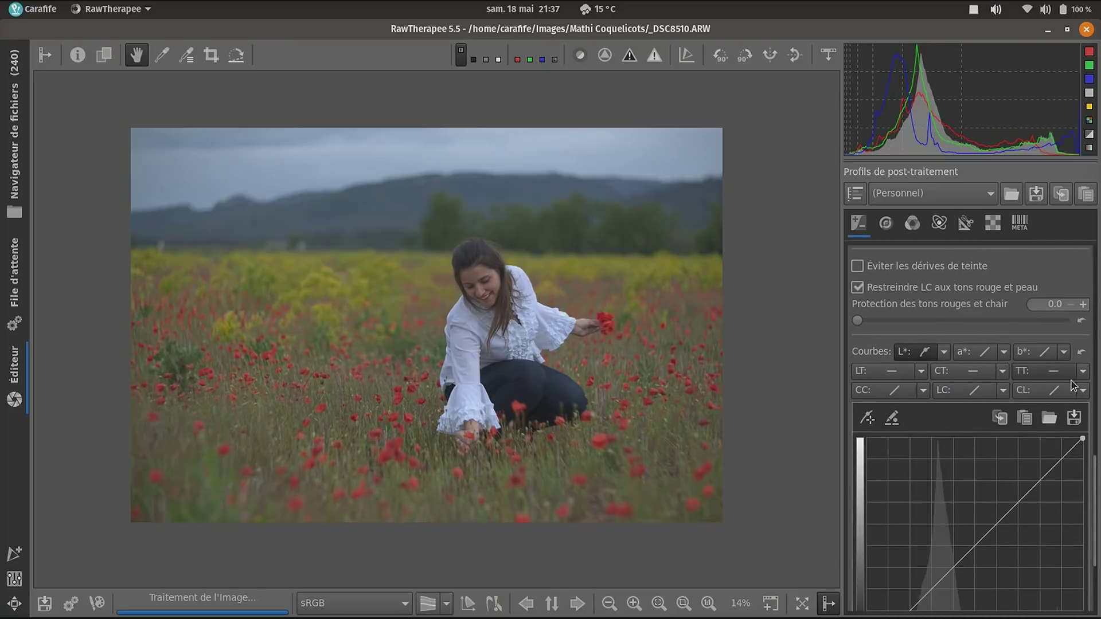
left_click_drag(1027, 489, 1028, 479)
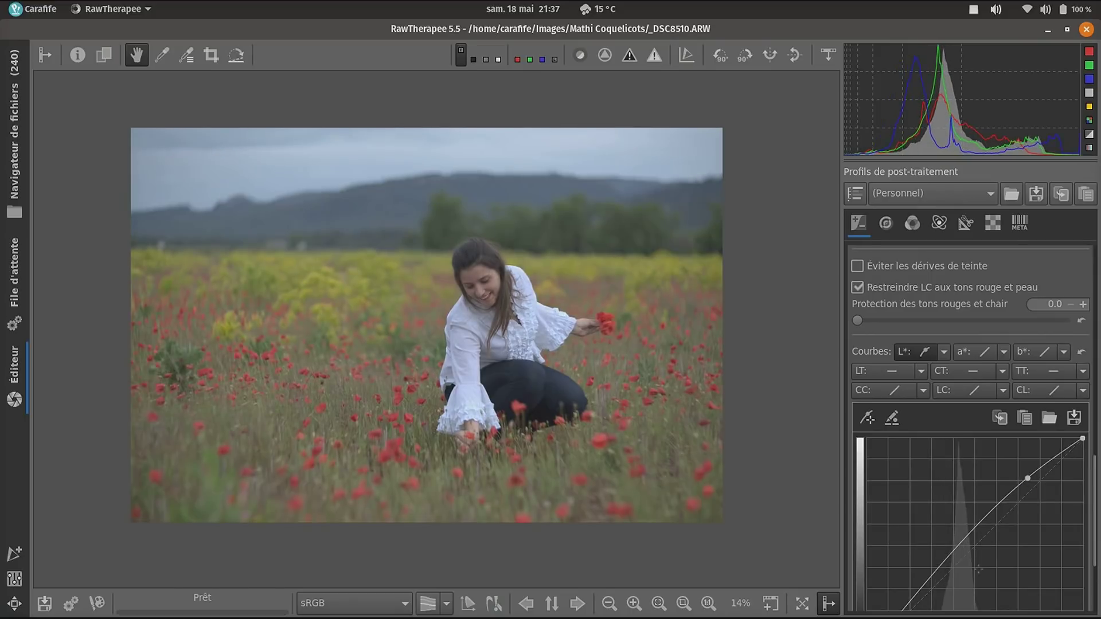
scroll(961, 535, "down", 3)
left_click_drag(919, 457, 922, 468)
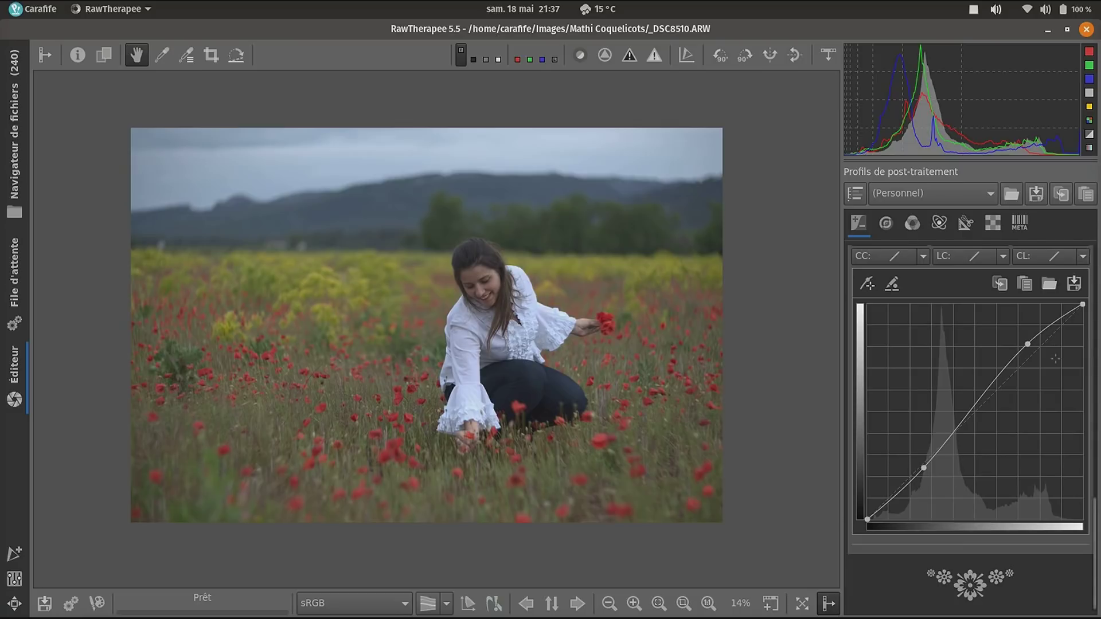
scroll(1085, 258, "up", 3)
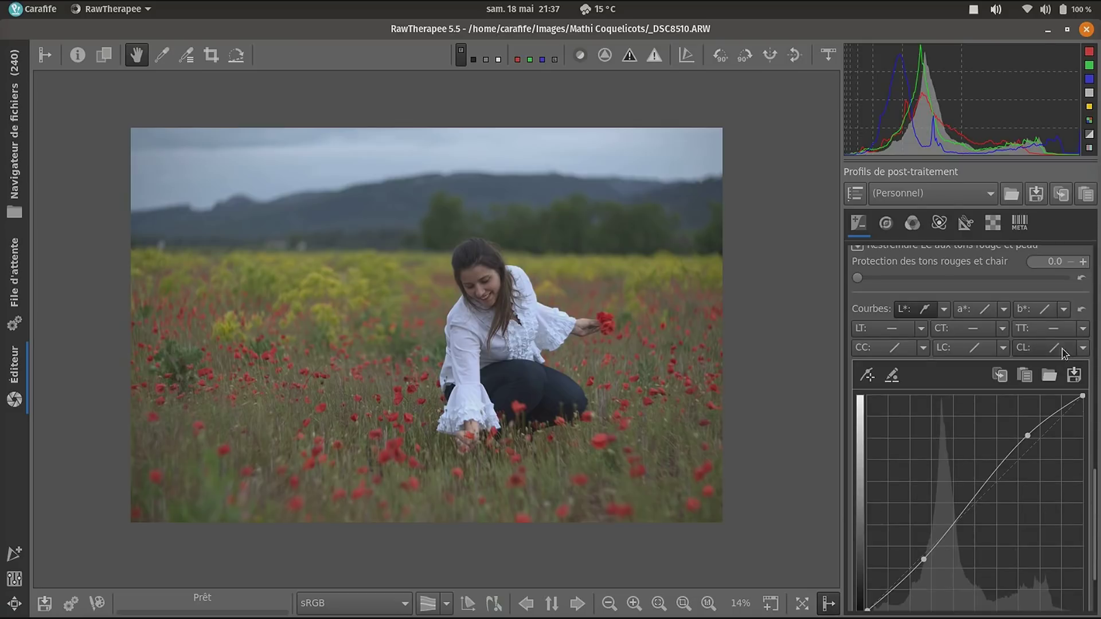
left_click(1083, 311)
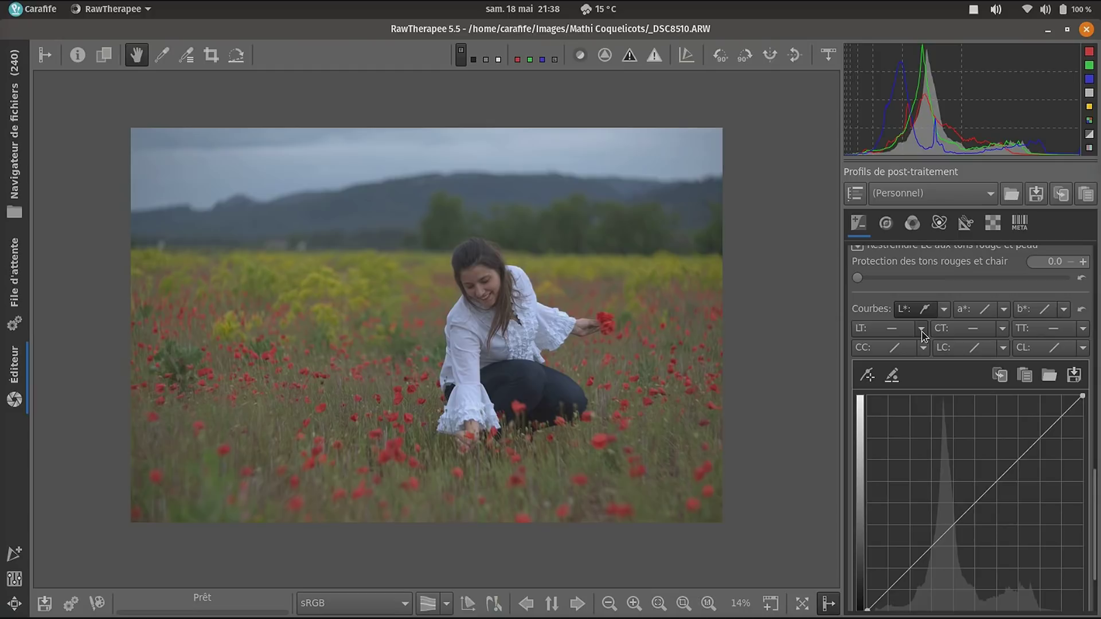
- Switch the CT curve to Points de contrôle minima/maxima, try strongly raising its red point, and return that point to the neutral line
left_click(1004, 330)
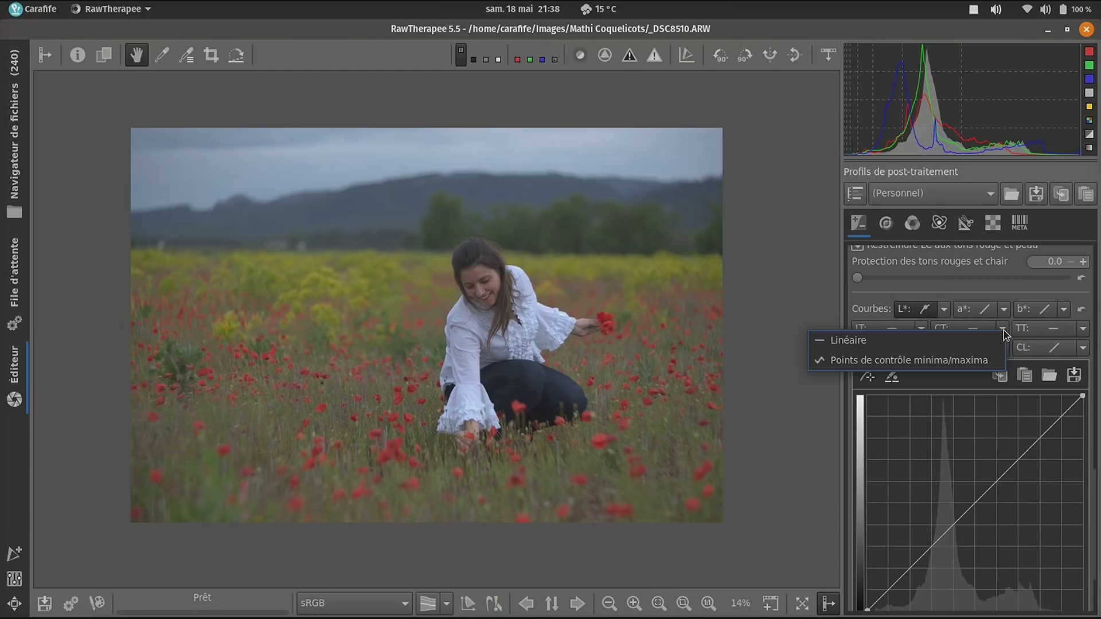
left_click(940, 361)
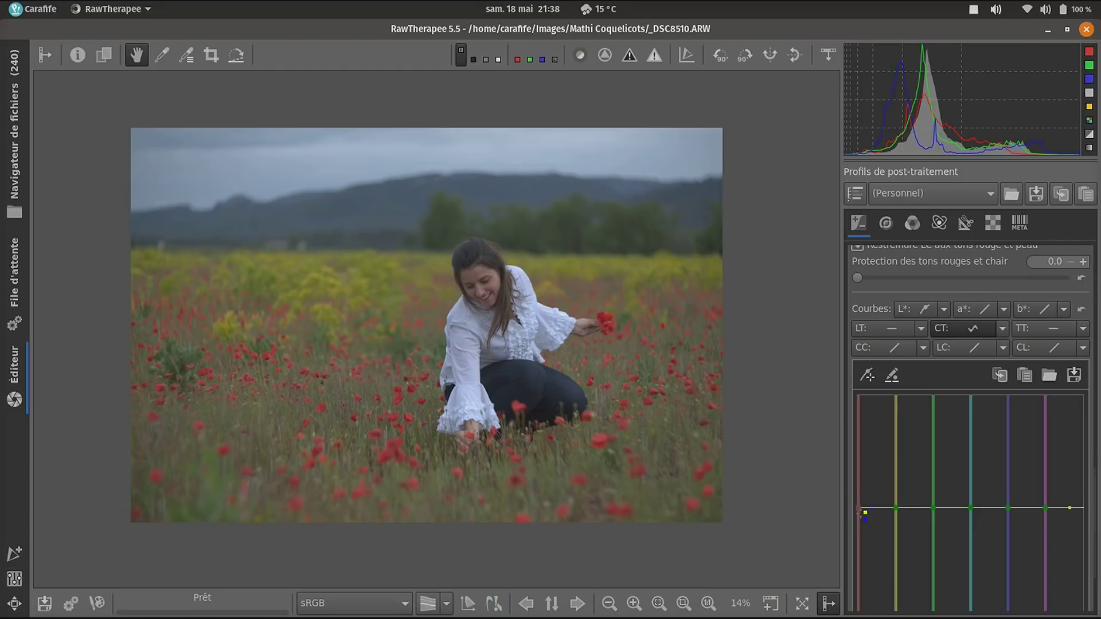
left_click_drag(859, 509, 858, 470)
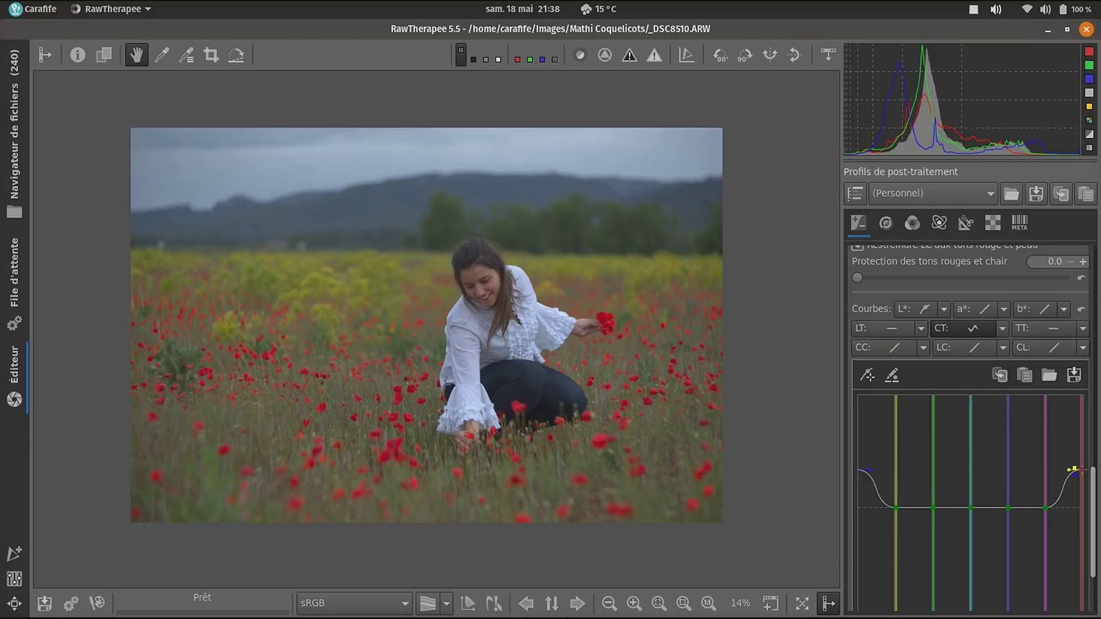
left_click_drag(1081, 469, 1079, 414)
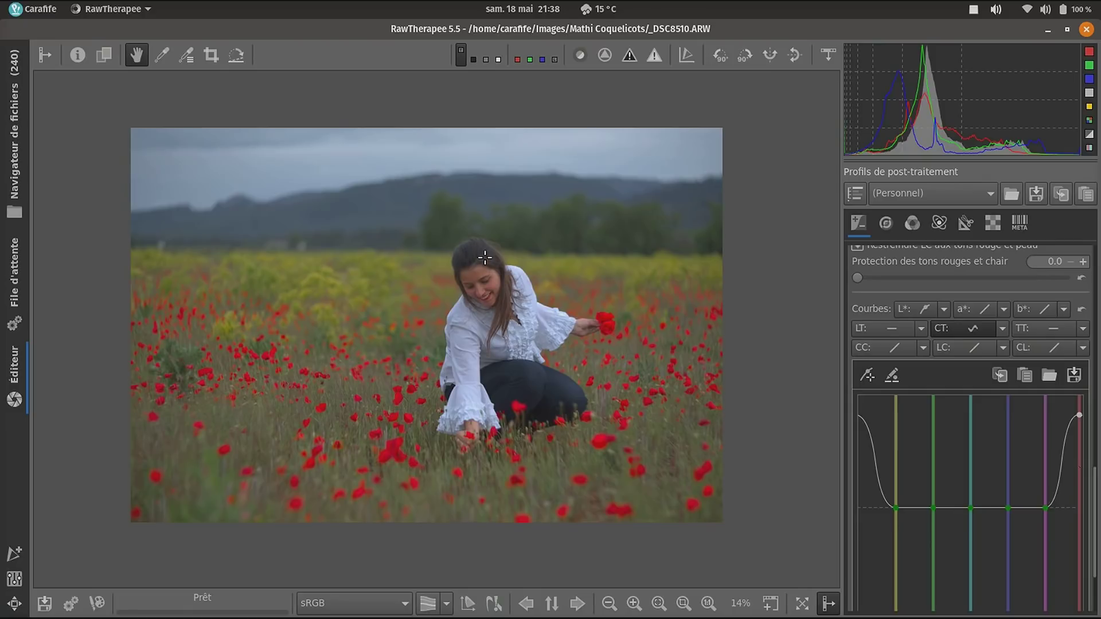
scroll(485, 281, "up", 2)
scroll(485, 282, "up", 2)
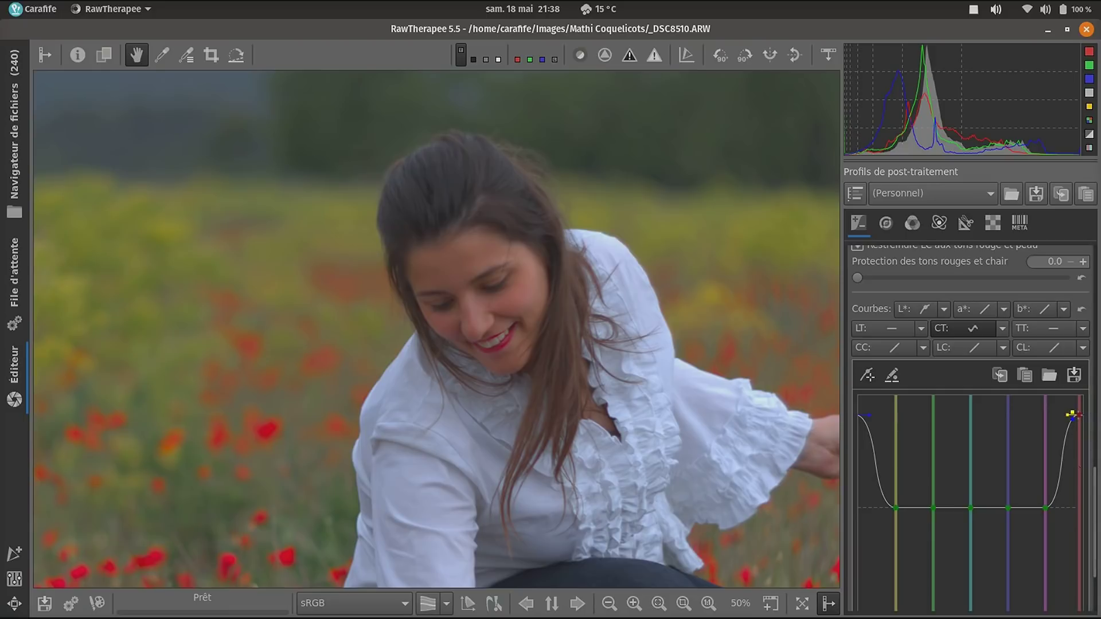
mouse_move(1075, 414)
left_mouse_down()
mouse_move(1082, 587)
mouse_move(1077, 454)
mouse_move(1075, 536)
mouse_move(1075, 508)
left_mouse_up()
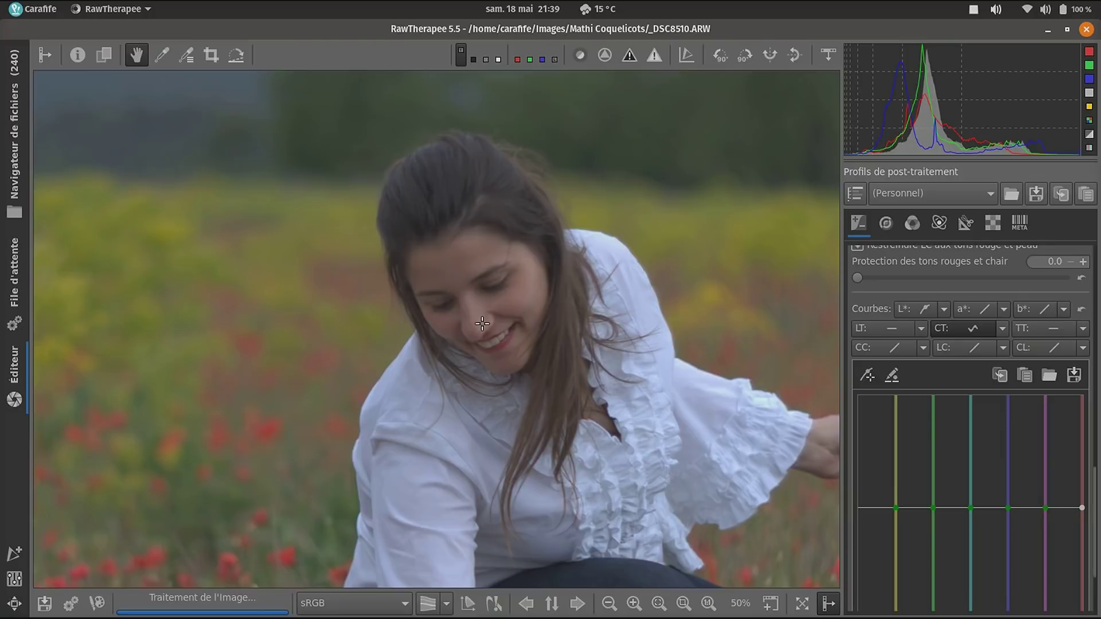
scroll(485, 324, "down", 3)
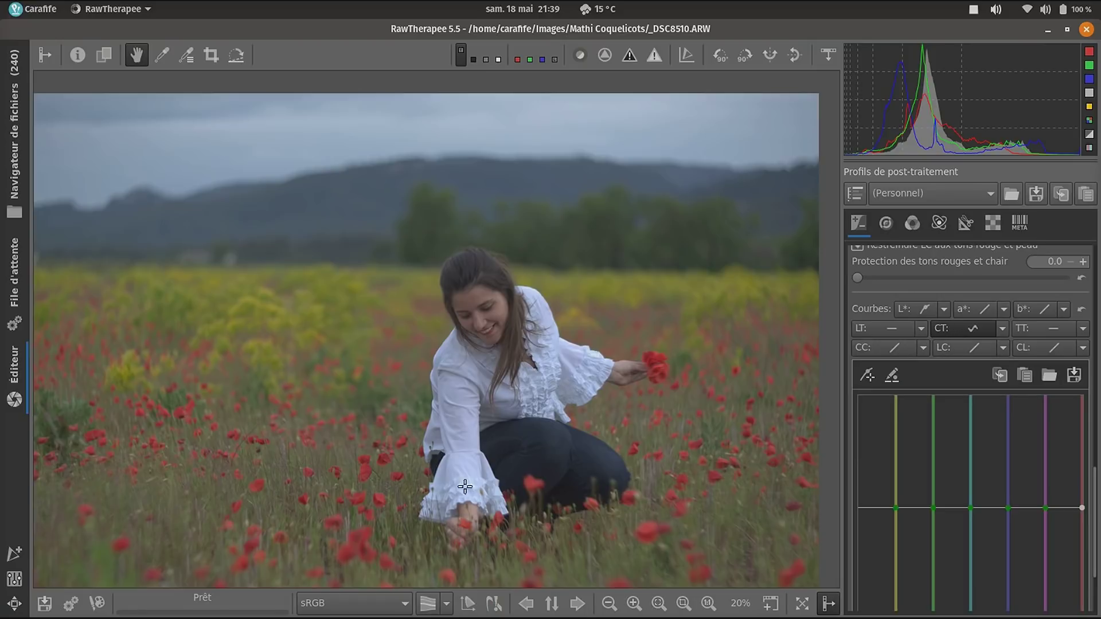
- Set the LT curve to Points de contrôle minima/maxima, raise its red point near the maximum, and check the effect on the face and poppies
left_click(920, 331)
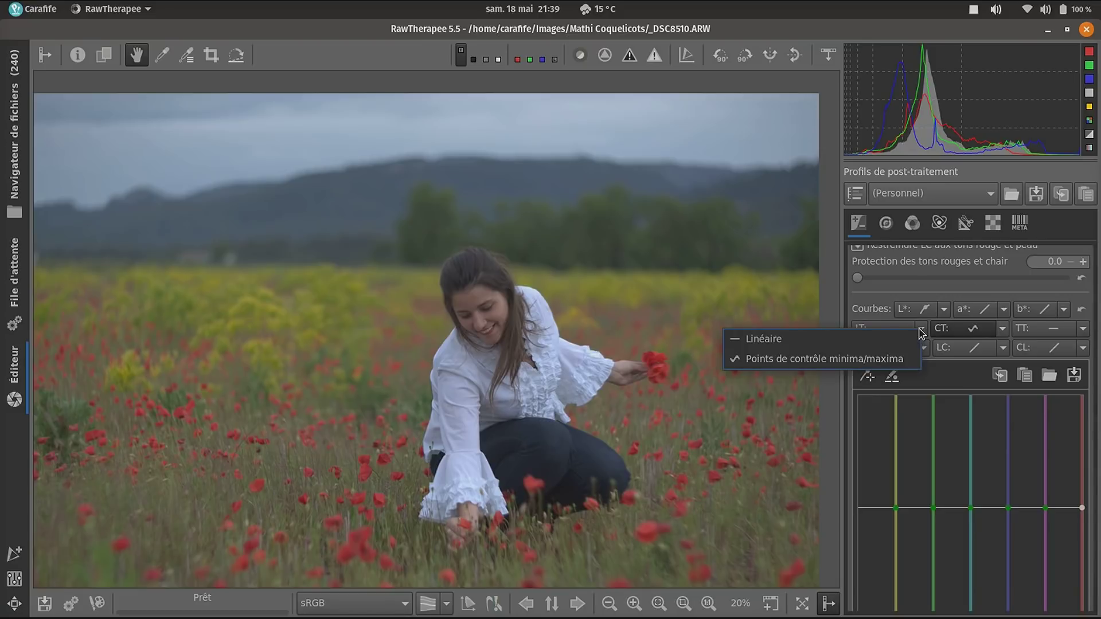
left_click(877, 359)
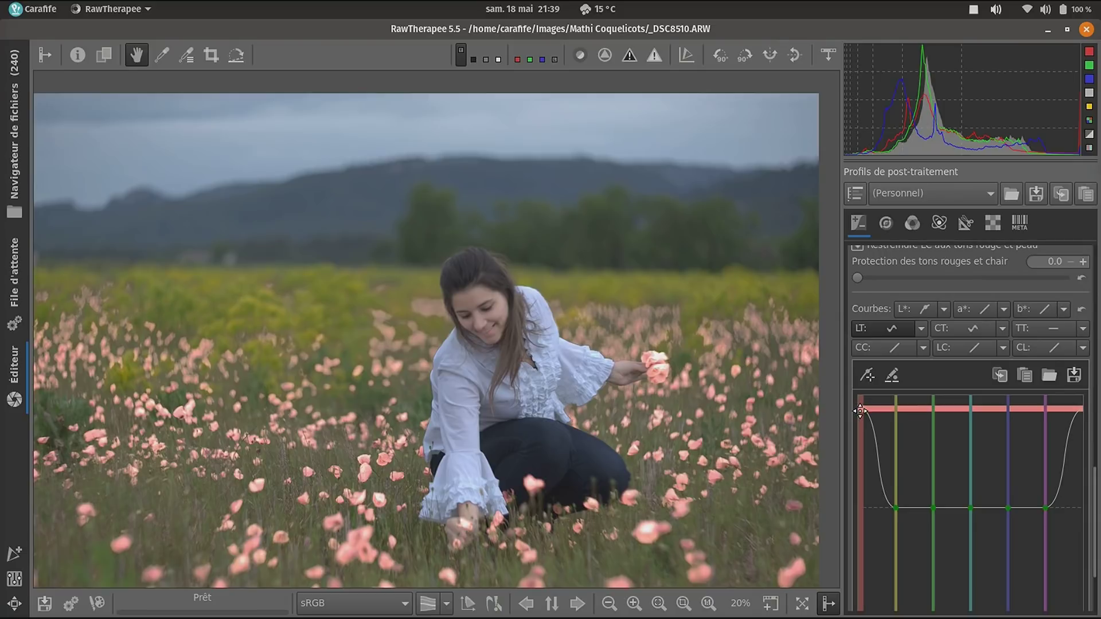
scroll(484, 372, "up", 3)
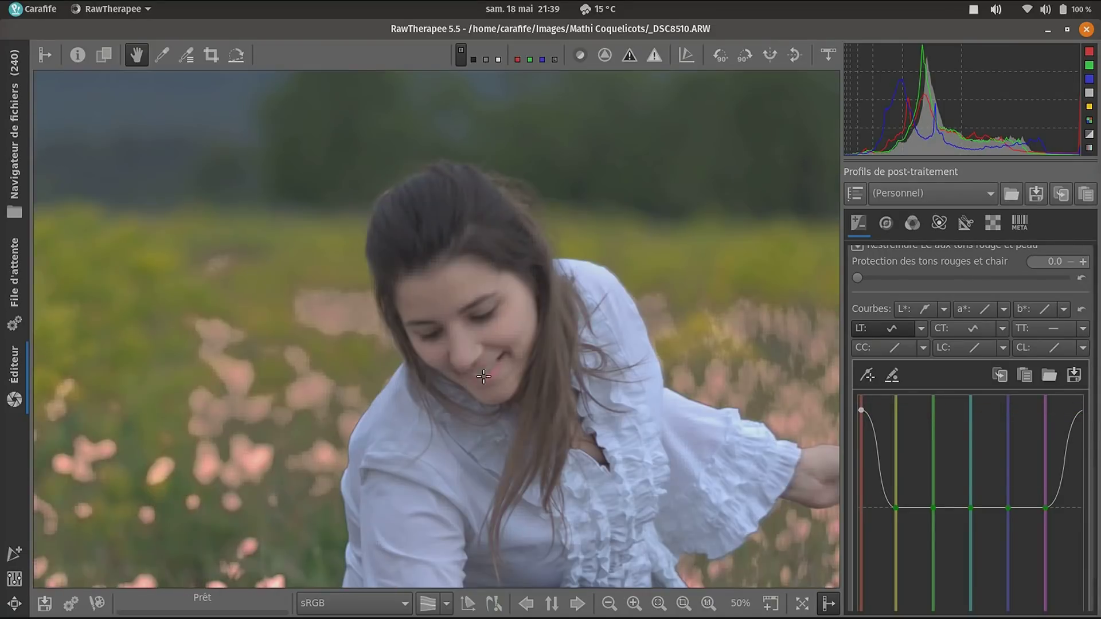
scroll(465, 313, "down", 4)
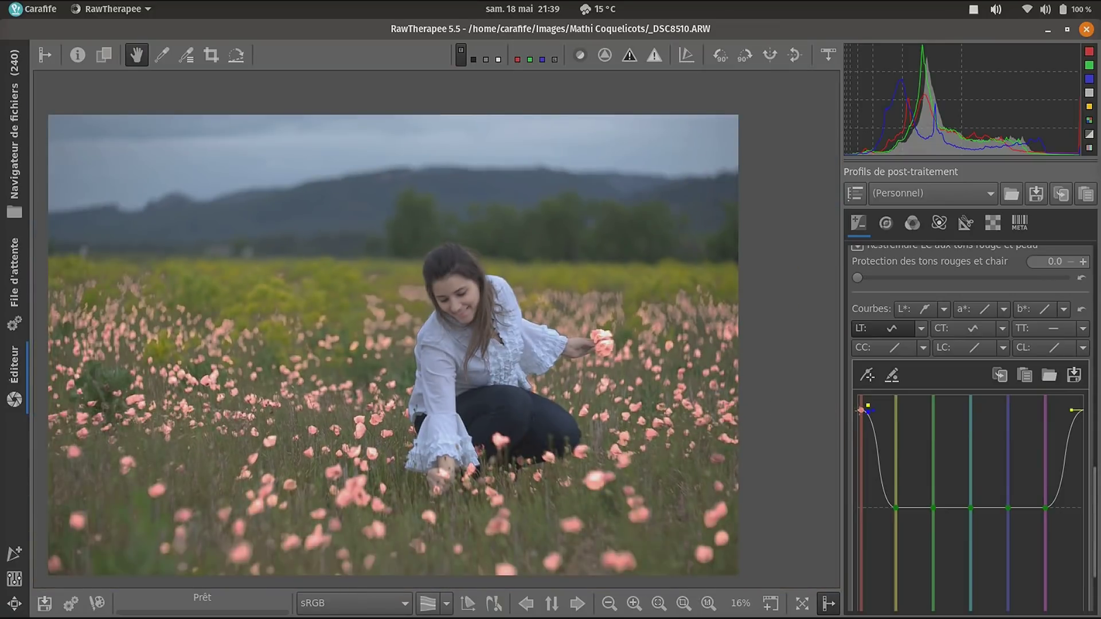
- Try lowering the LT curve's red point well below the neutral line, inspect the face, and bring the point back to neutral
left_click_drag(859, 411, 867, 569)
scroll(461, 282, "up", 4)
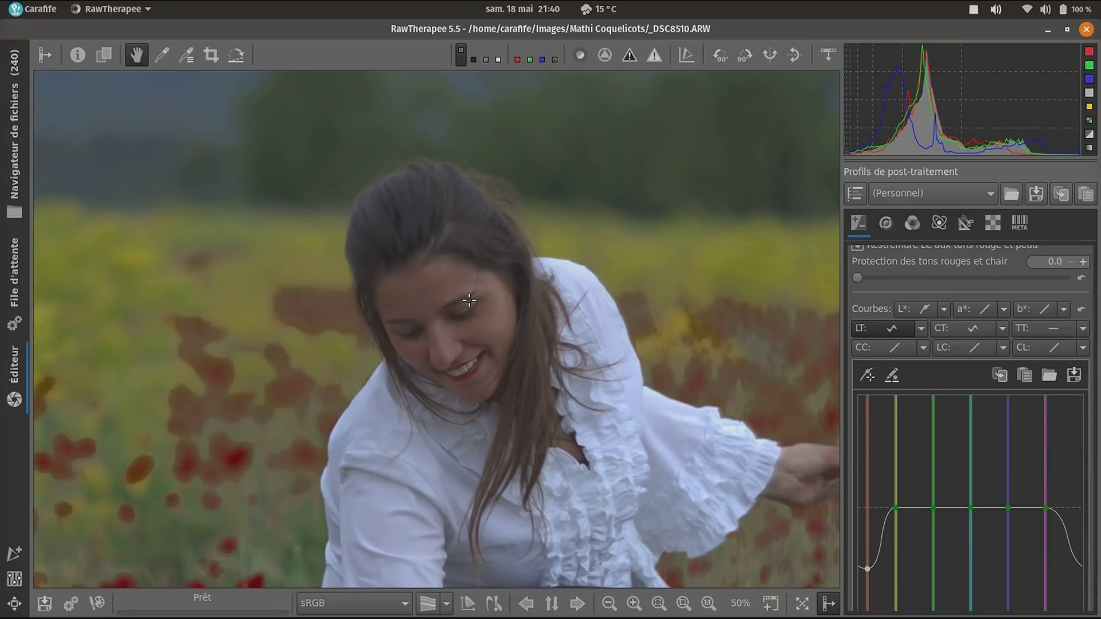
scroll(458, 292, "down", 4)
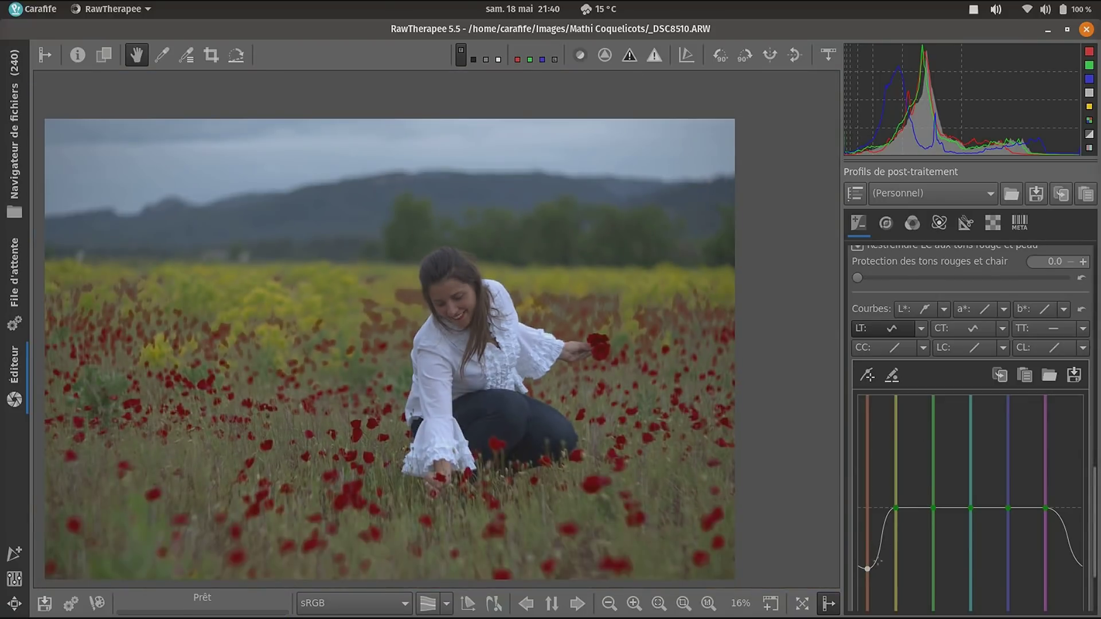
left_click_drag(862, 568, 863, 512)
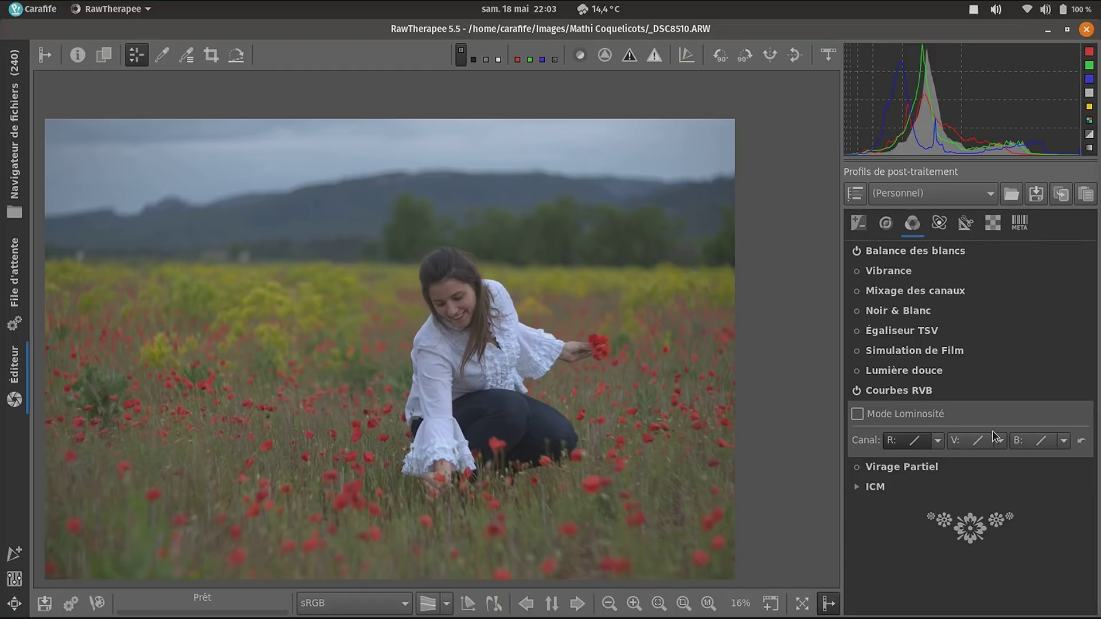
- In Courbes RVB, enable Mode Luminosité and set the R curve to Personnalisé, reset to linear with one control point near its middle
left_click(858, 414)
left_click(934, 441)
left_click(959, 476)
scroll(969, 443, "down", 4)
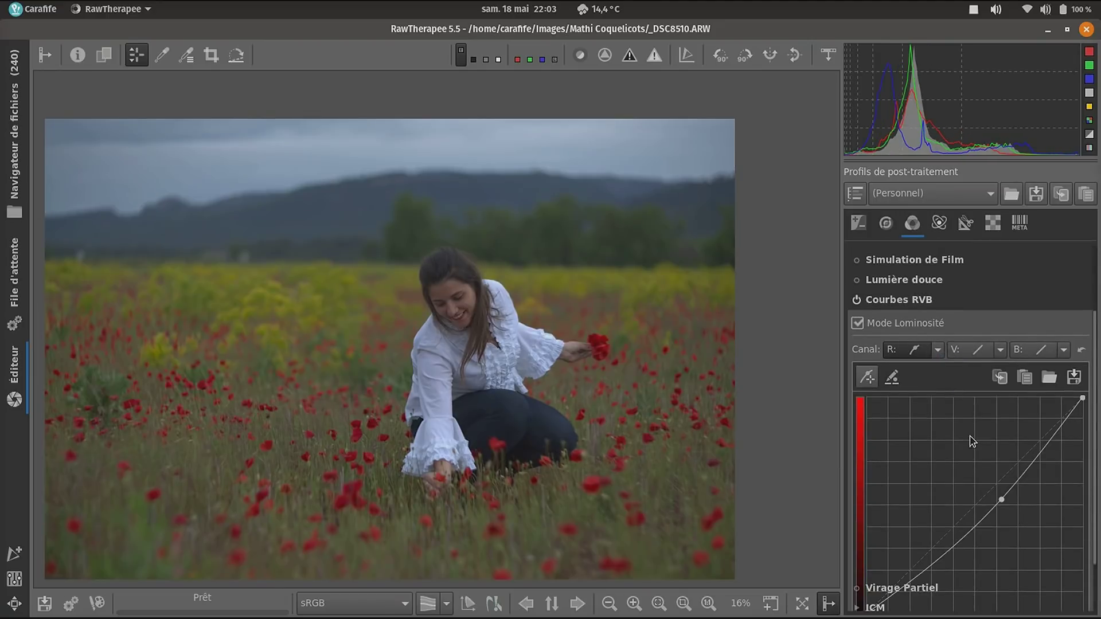
left_click(1081, 286)
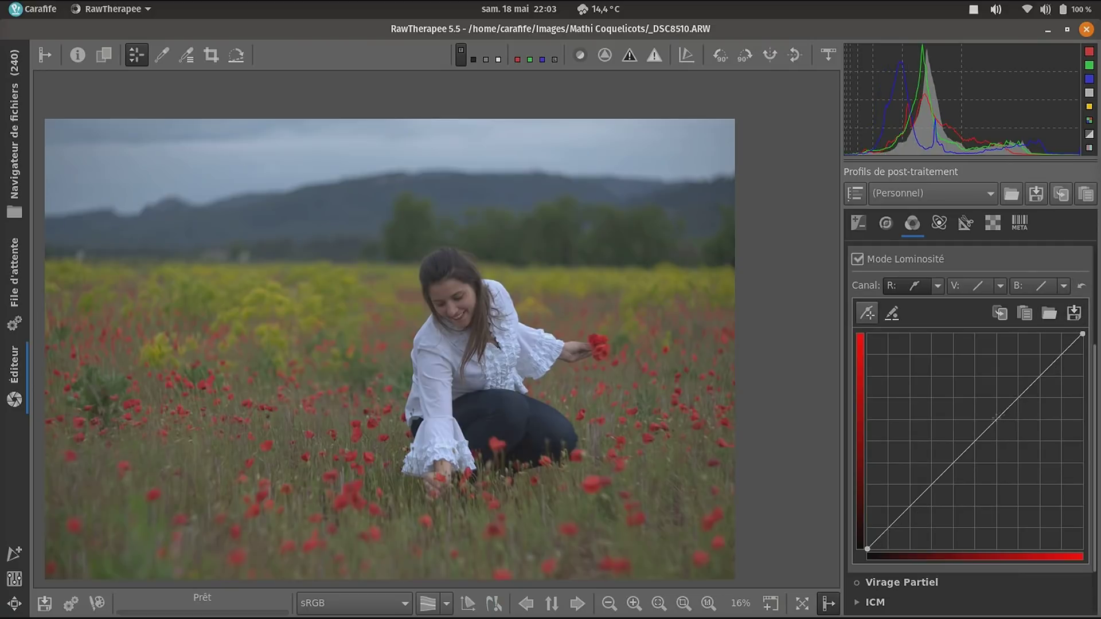
mouse_move(983, 431)
left_mouse_down()
mouse_move(968, 403)
mouse_move(1002, 436)
mouse_move(985, 429)
left_mouse_up()
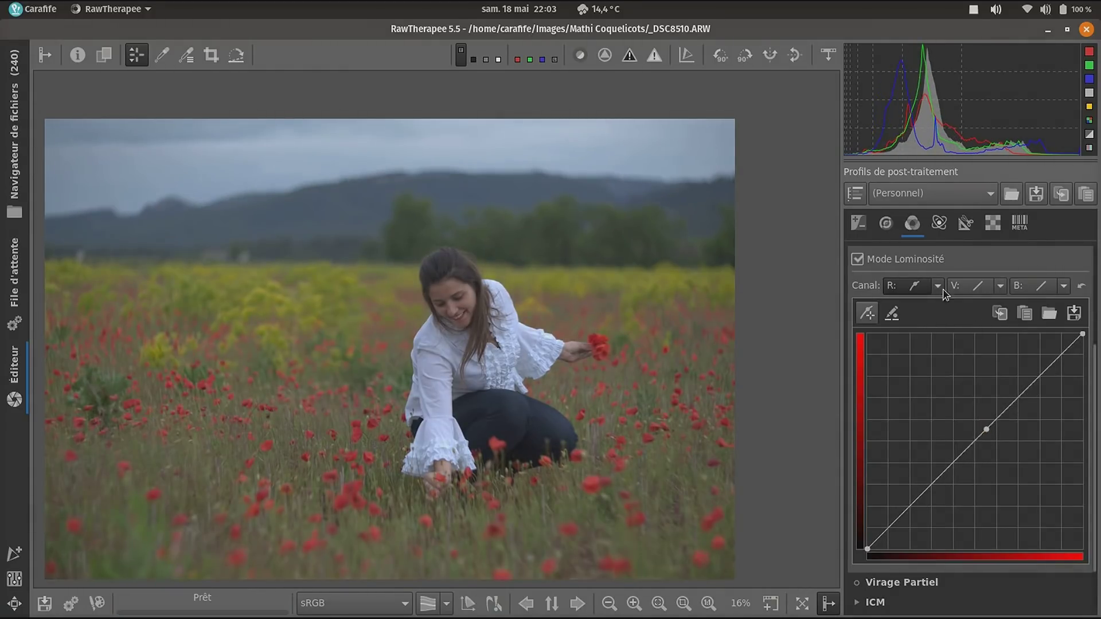
- Set the V channel curve to Personnalisé and add a control point on the diagonal just above its middle
left_click(998, 286)
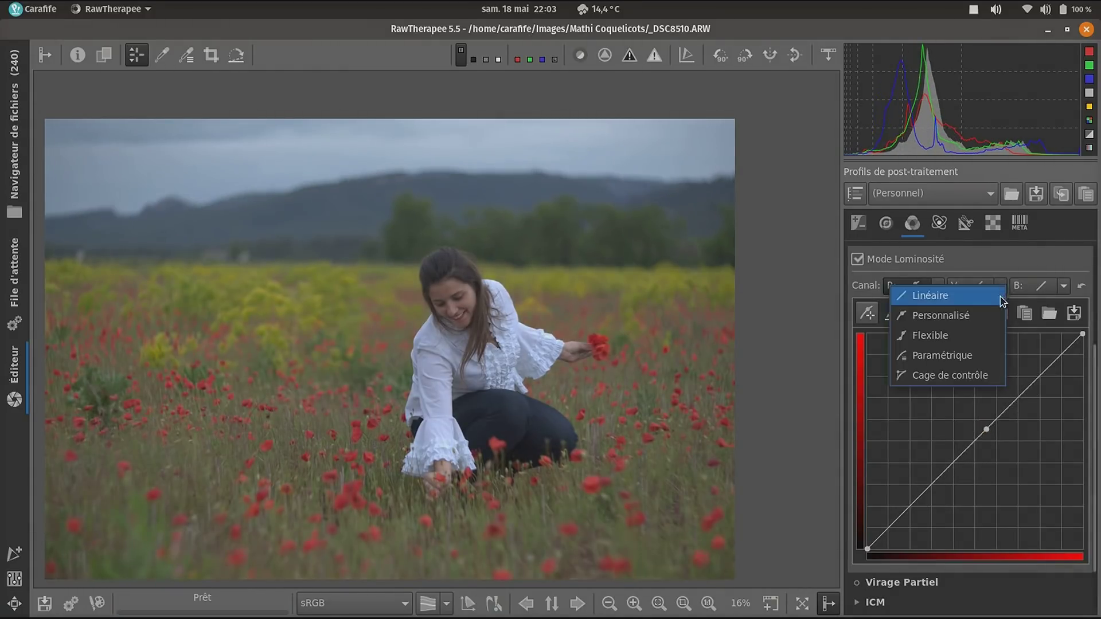
left_click(947, 316)
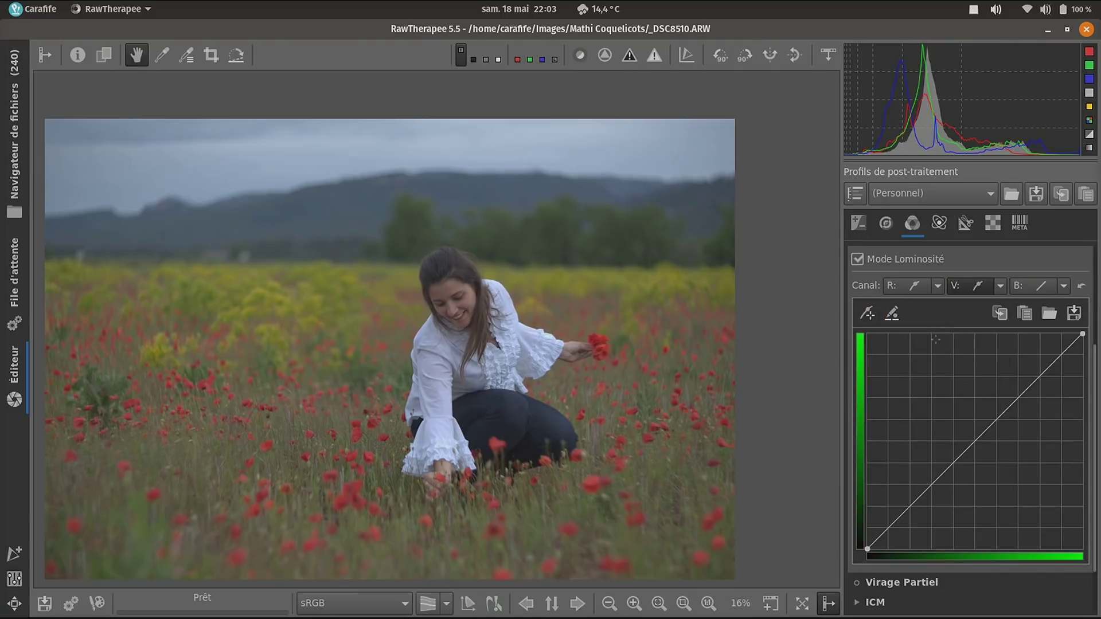
left_click(986, 428)
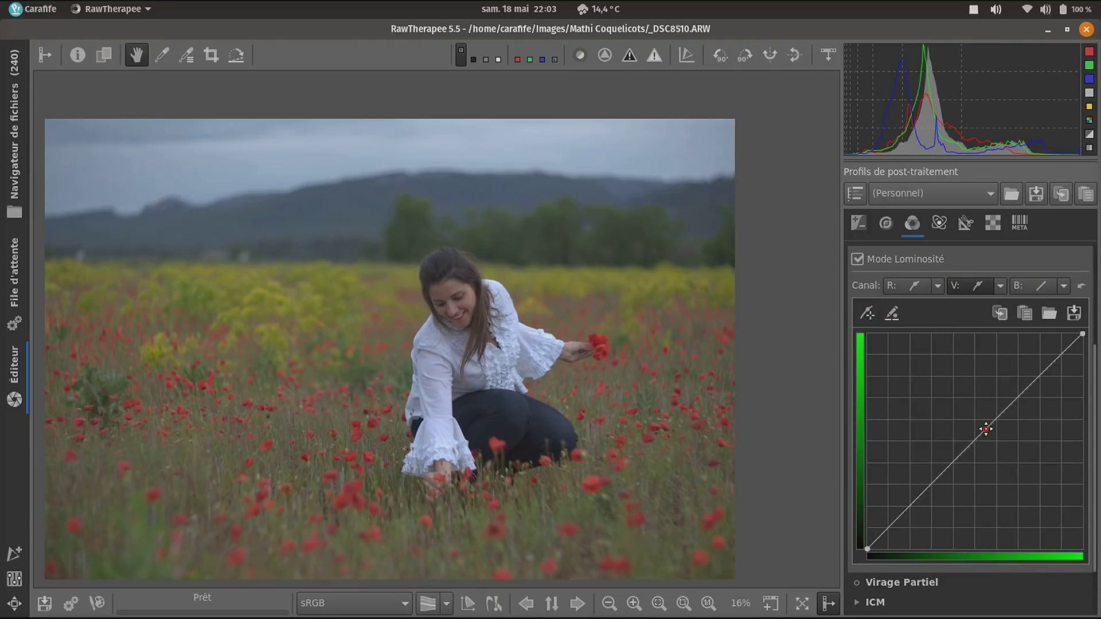
mouse_move(985, 429)
left_mouse_down()
mouse_move(974, 412)
mouse_move(995, 436)
mouse_move(987, 429)
left_mouse_up()
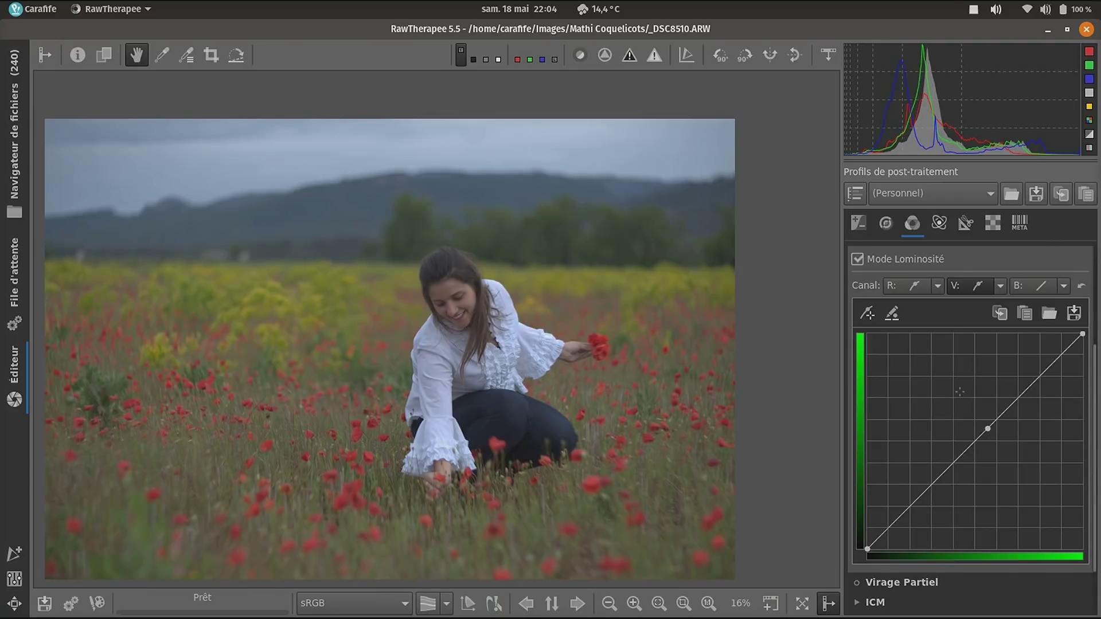
- Return the R and V channel curves to Linéaire and turn off Mode Luminosité in Courbes RVB
left_click(937, 286)
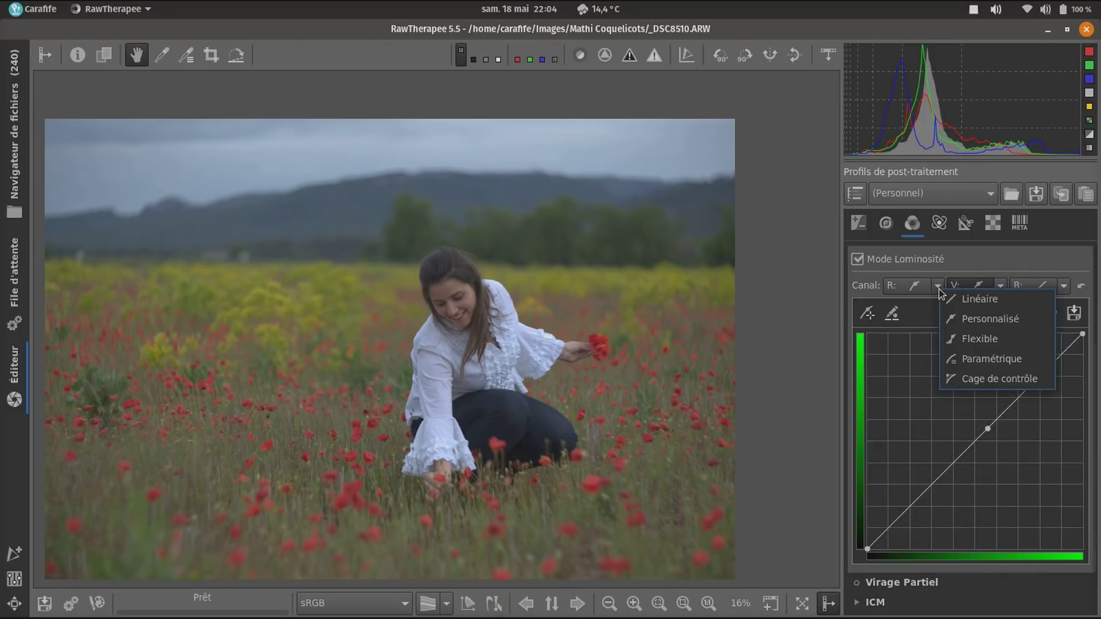
left_click(961, 307)
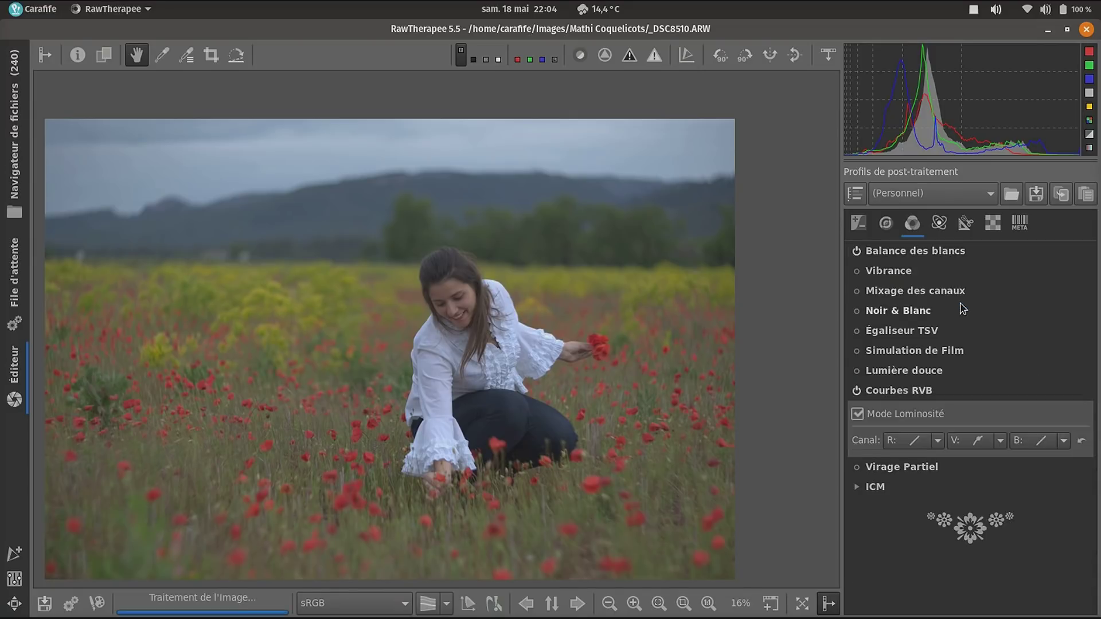
left_click(993, 447)
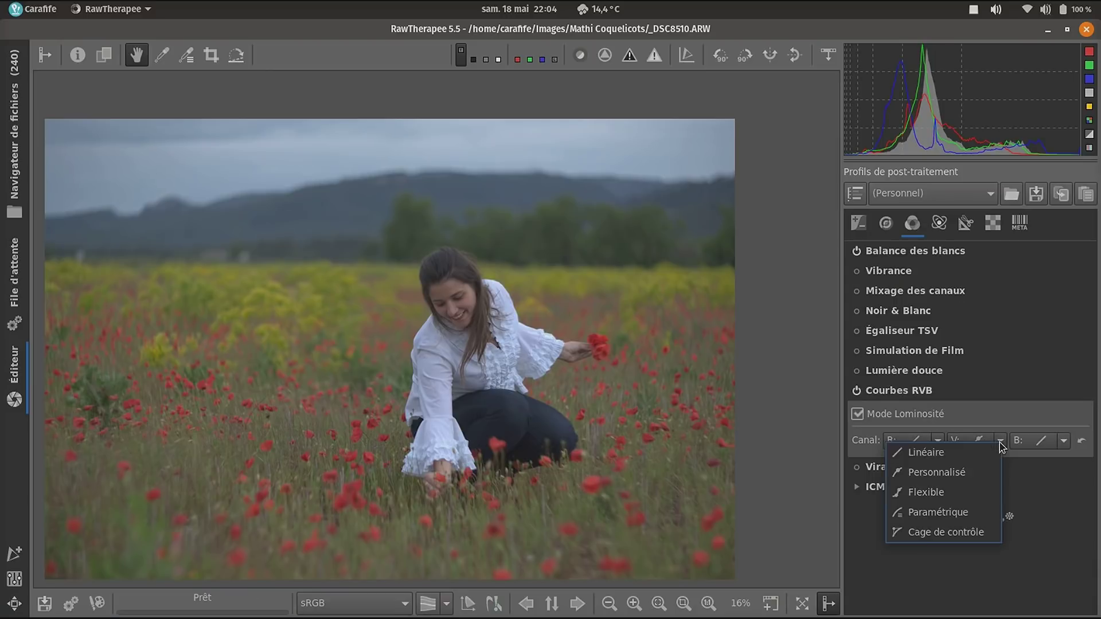
left_click(962, 455)
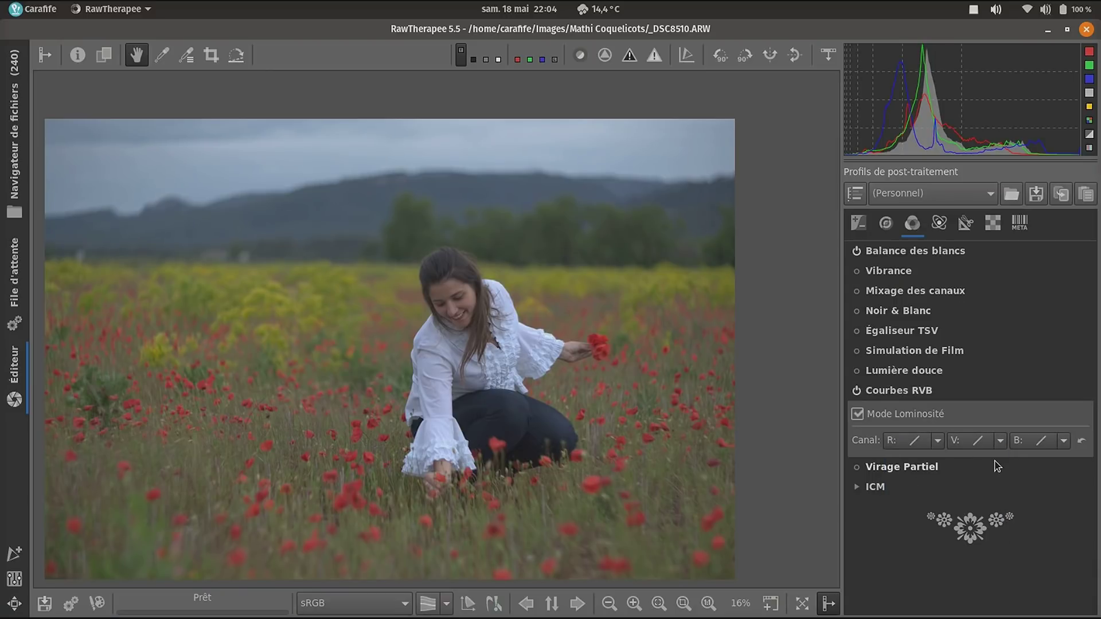
left_click(857, 414)
- Set the R curve to Personnalisé, try its middle point below and above the diagonal, and reset the curve
left_click(936, 449)
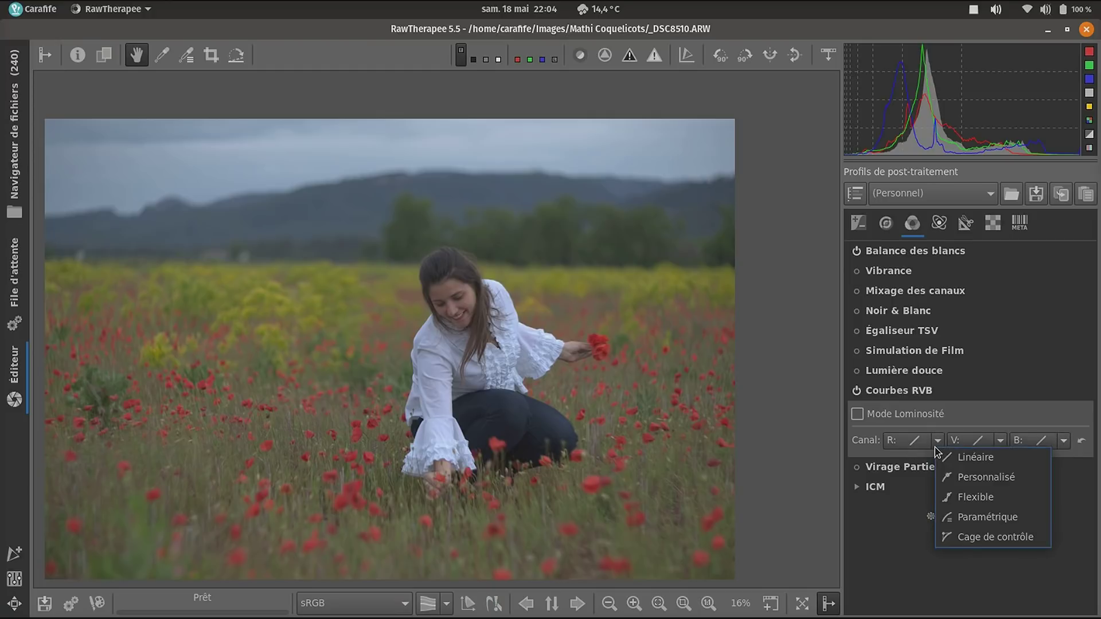
left_click(991, 475)
scroll(1020, 340, "down", 5)
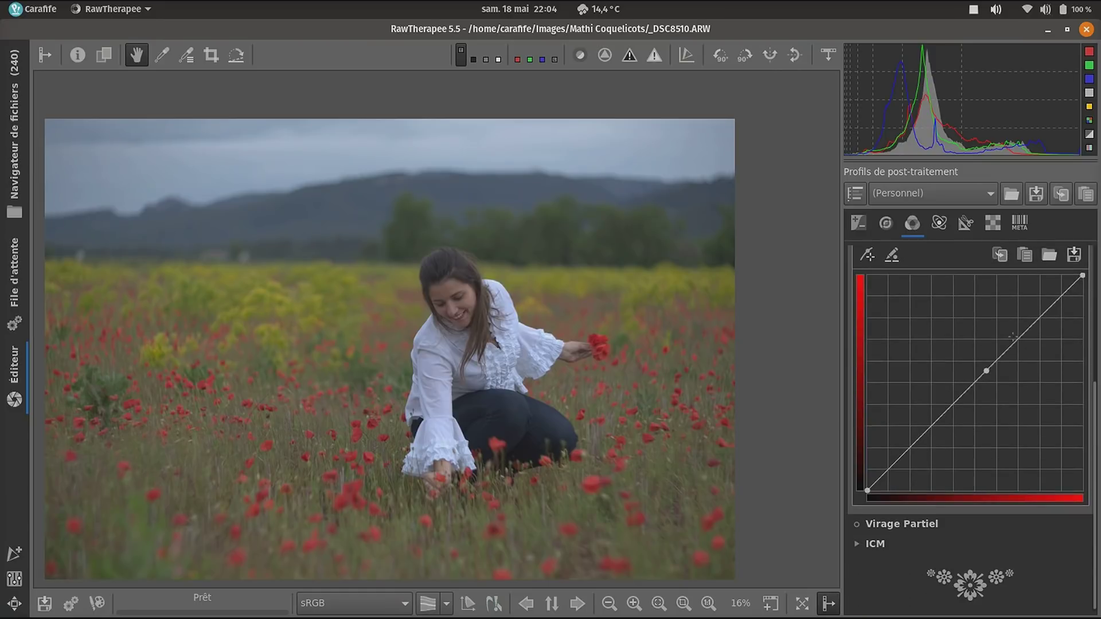
left_click_drag(985, 371, 999, 382)
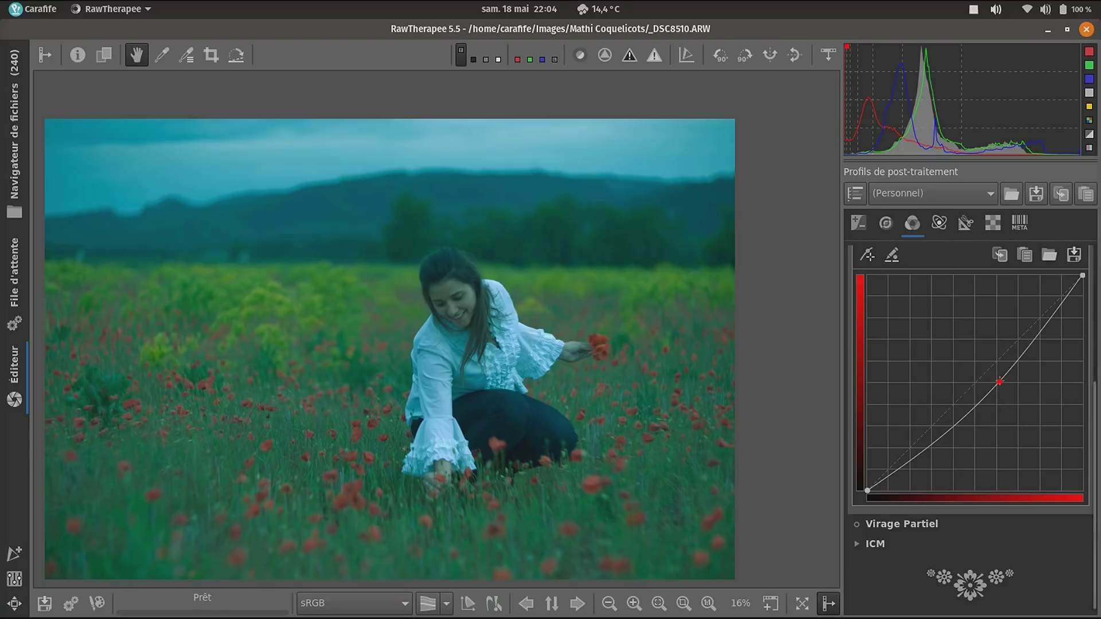
left_click_drag(999, 382, 973, 358)
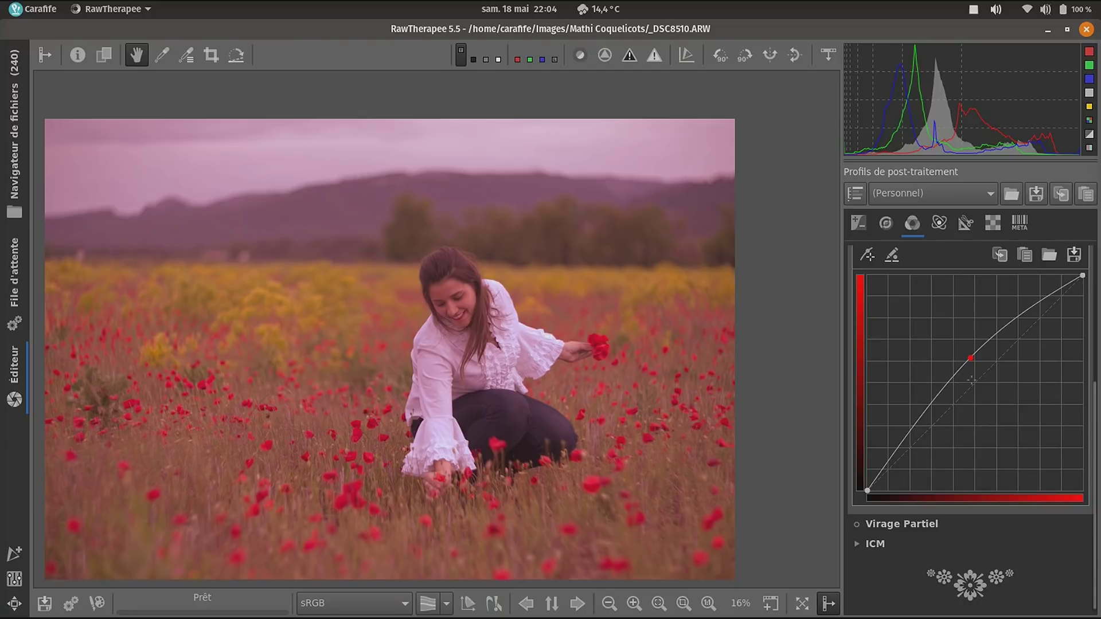
scroll(1065, 267, "up", 3)
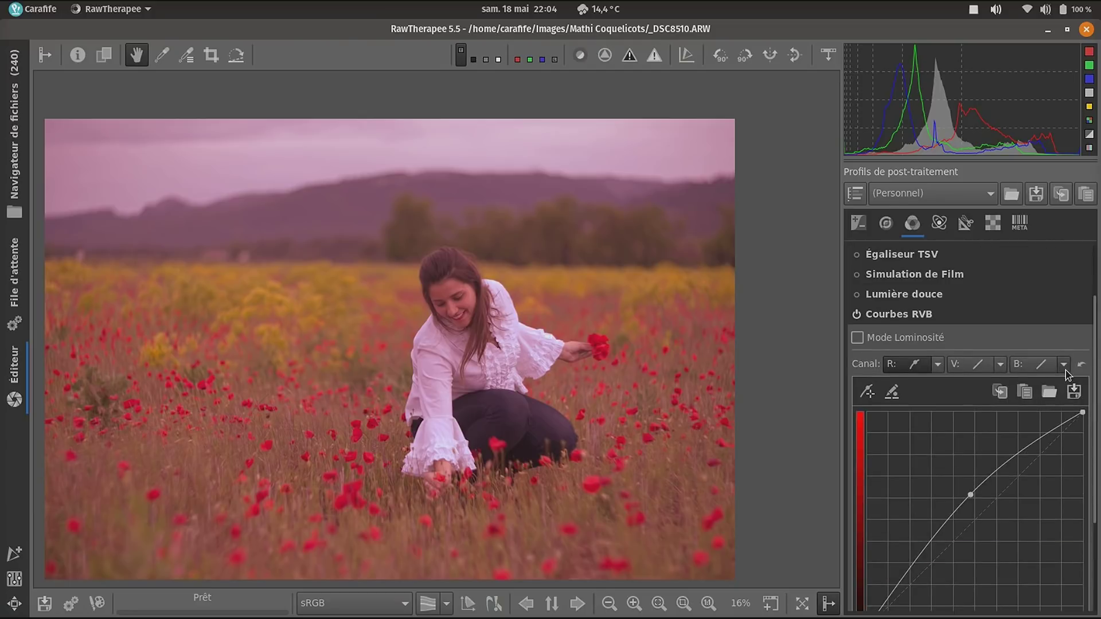
left_click(1081, 364)
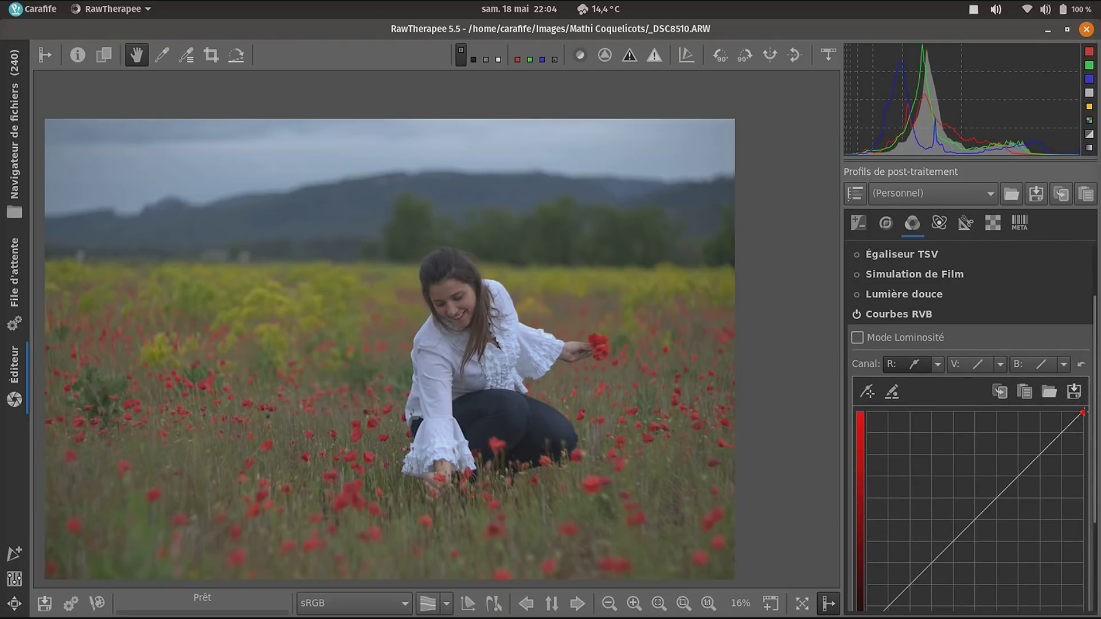
- Try lowering the R curve's upper endpoint, inspect the photo, and raise the endpoint back to the top
left_click_drag(1083, 412, 1088, 462)
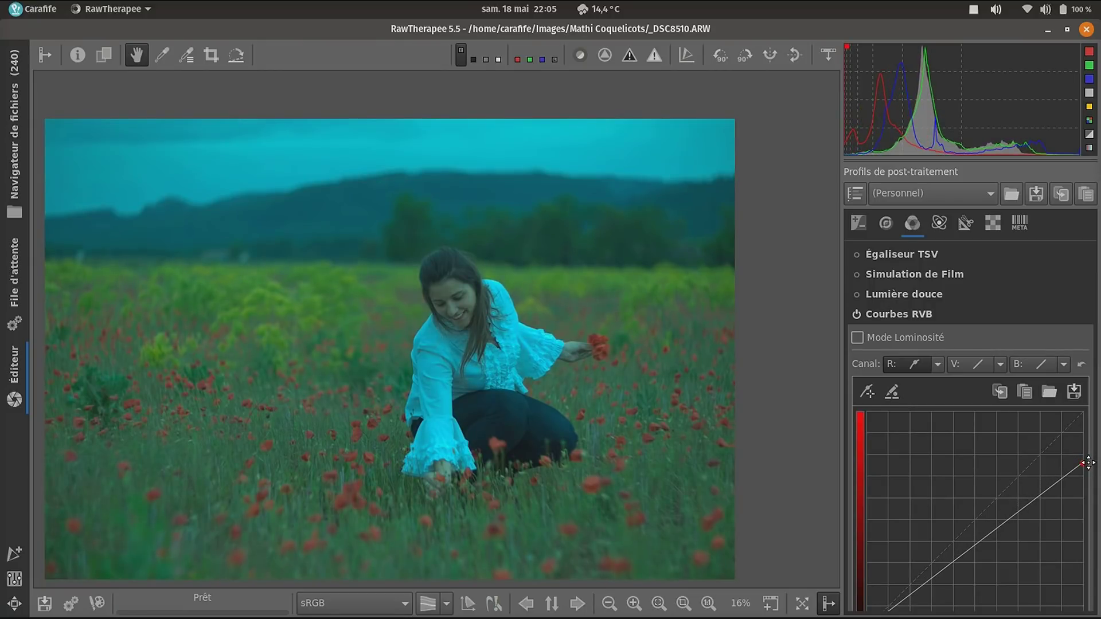
scroll(354, 363, "down", 1)
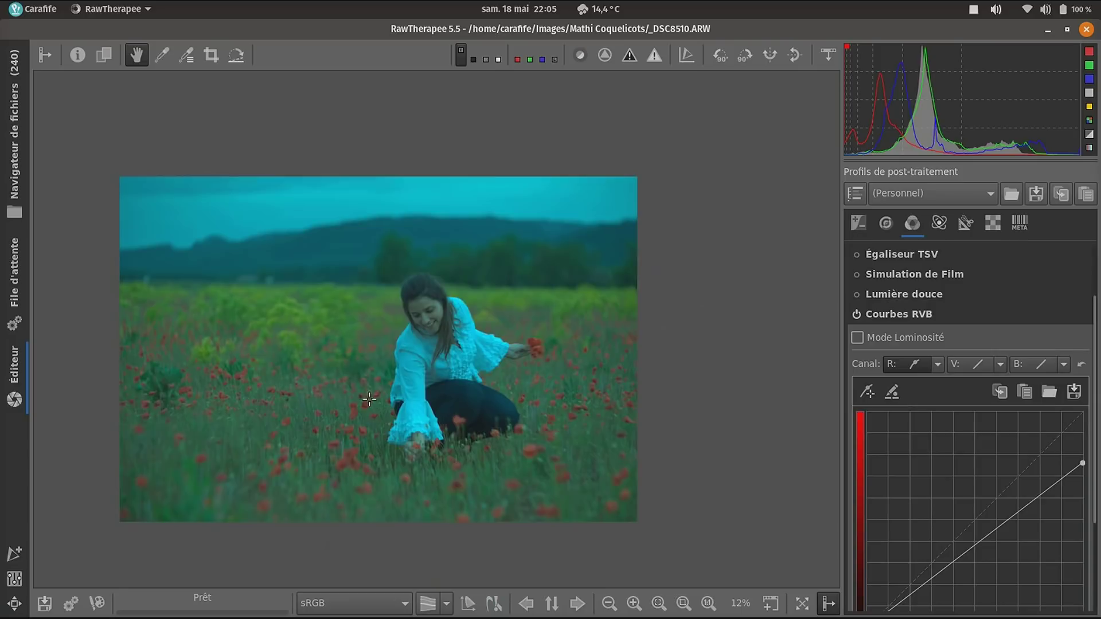
scroll(363, 457, "up", 2)
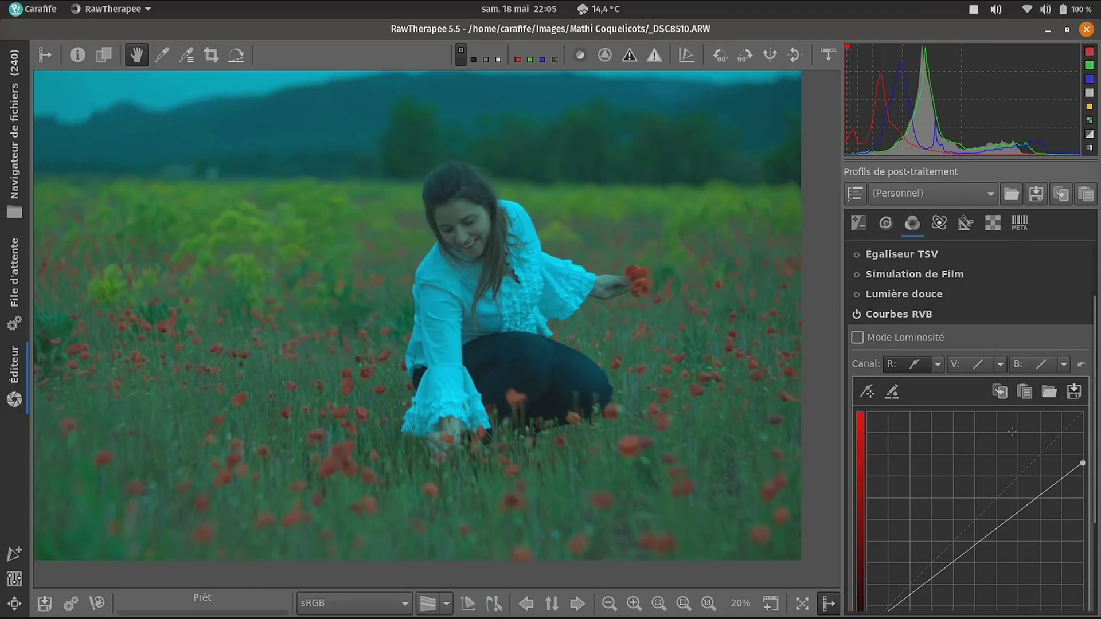
left_click_drag(1082, 464, 1078, 412)
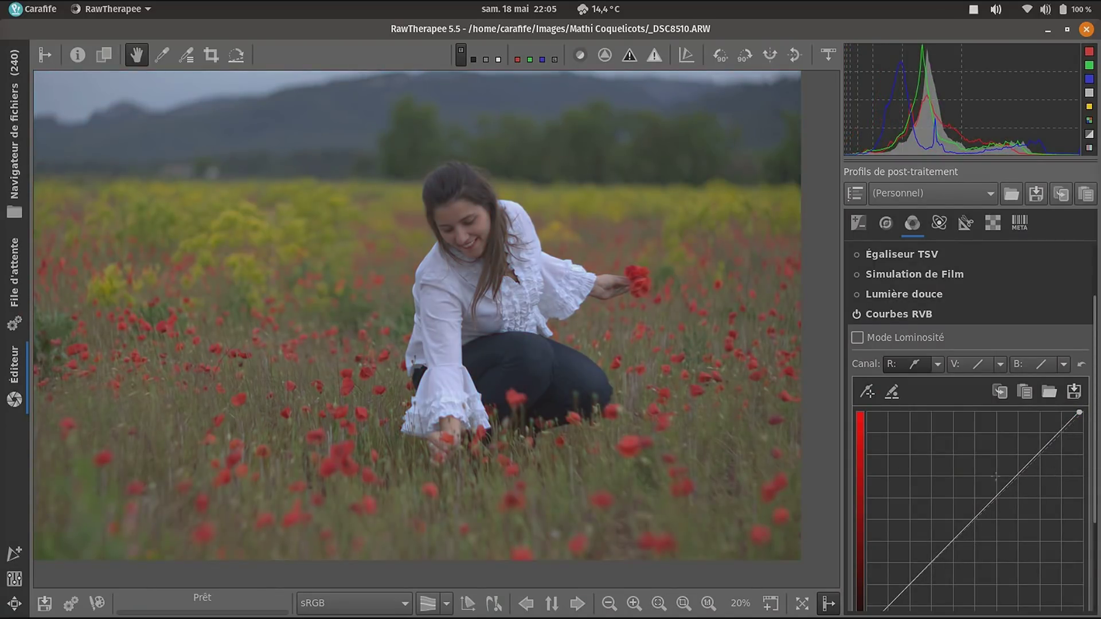
- Shape the R curve into a gentle S by raising a highlight point and slightly lowering a shadow point
scroll(999, 485, "down", 2)
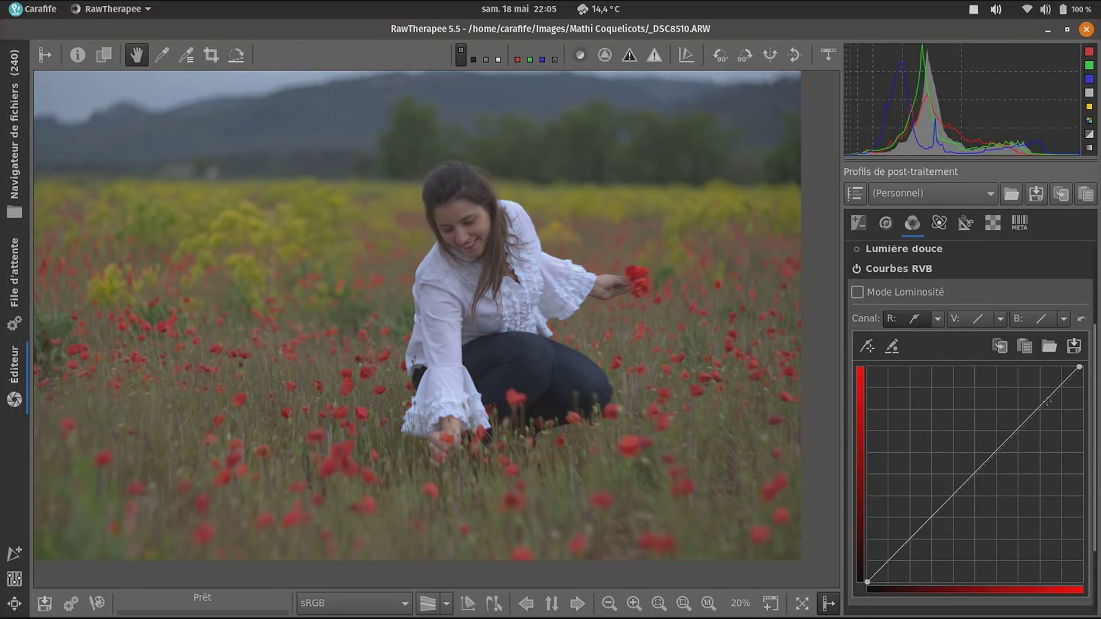
left_click_drag(1048, 400, 1037, 391)
left_click_drag(931, 506, 937, 513)
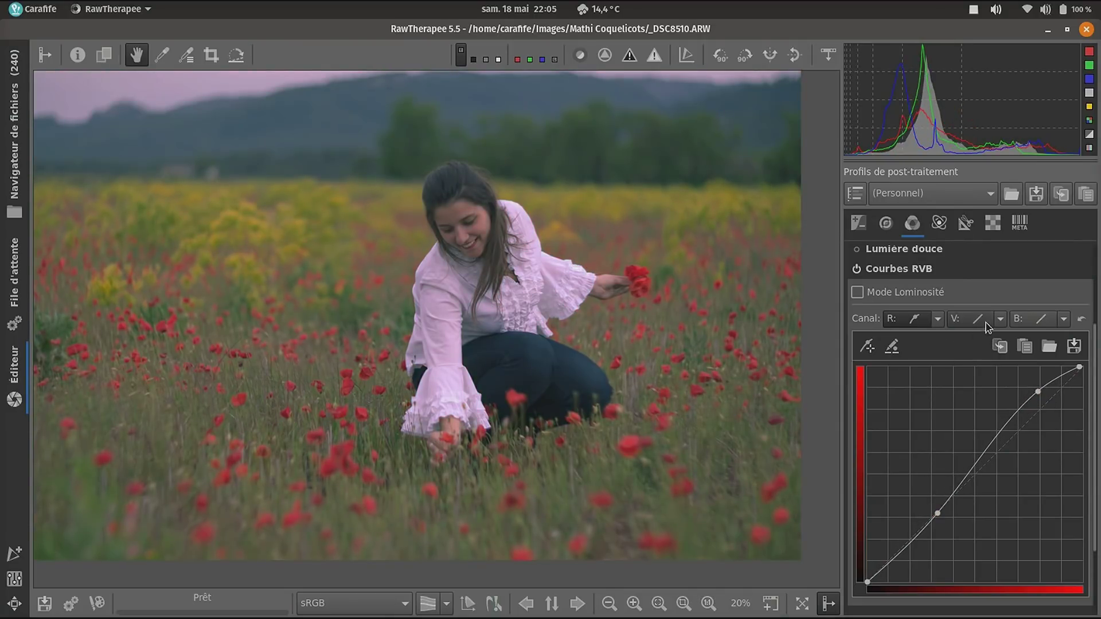
- Set the B channel curve to Personnalisé, raise its middle point above the diagonal, and pull a highlight point slightly below it
left_click(1062, 320)
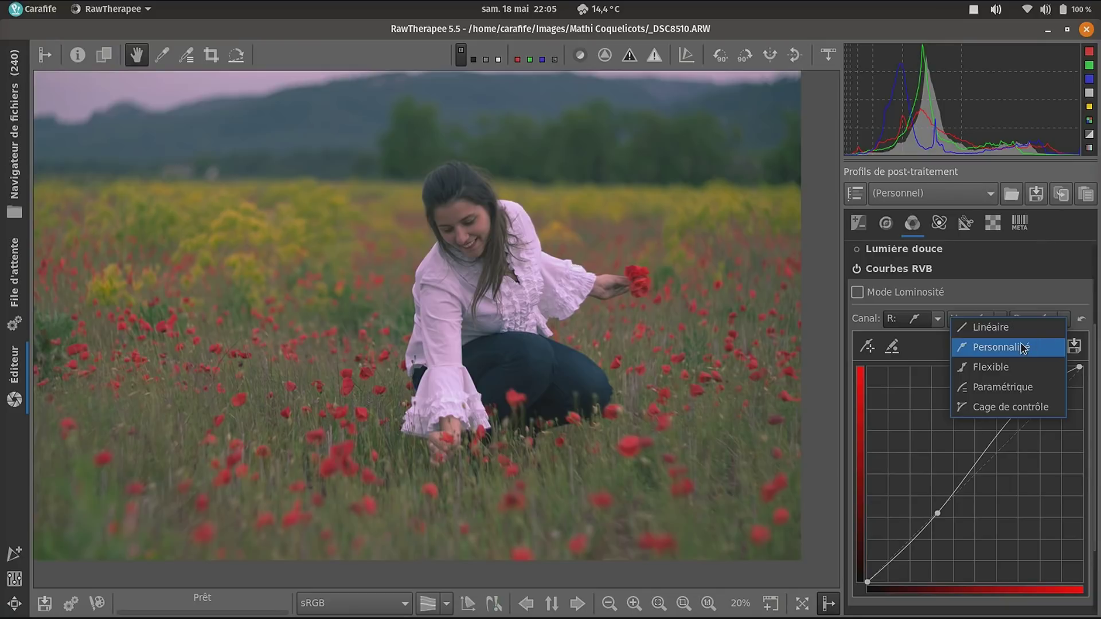
left_click(1021, 348)
left_click_drag(1009, 467, 974, 456)
left_click_drag(1053, 400, 1053, 403)
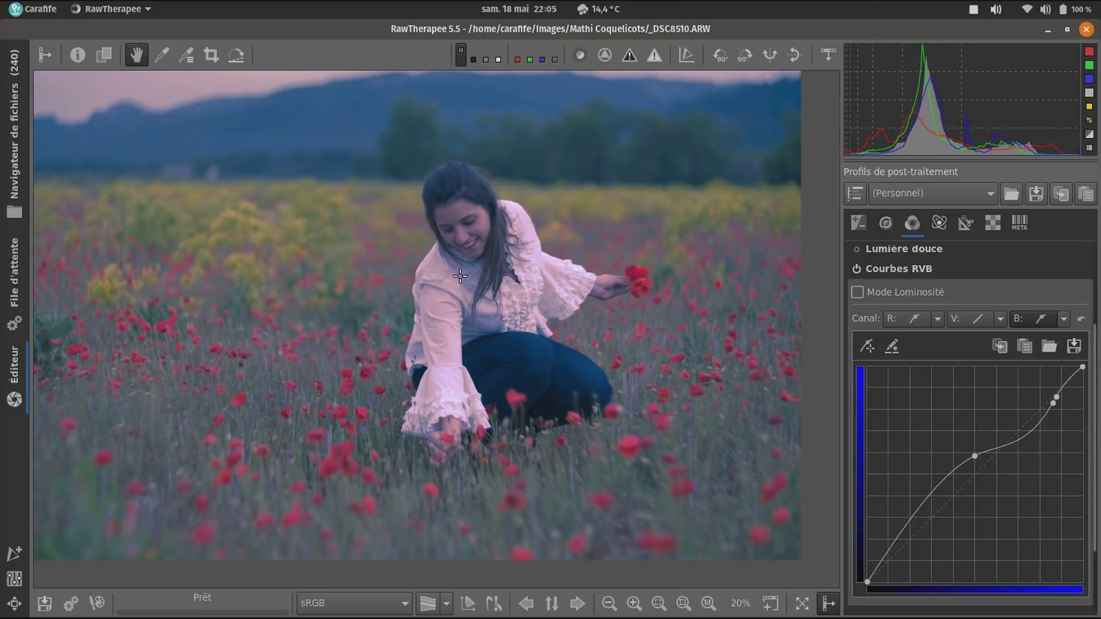
scroll(356, 292, "down", 1)
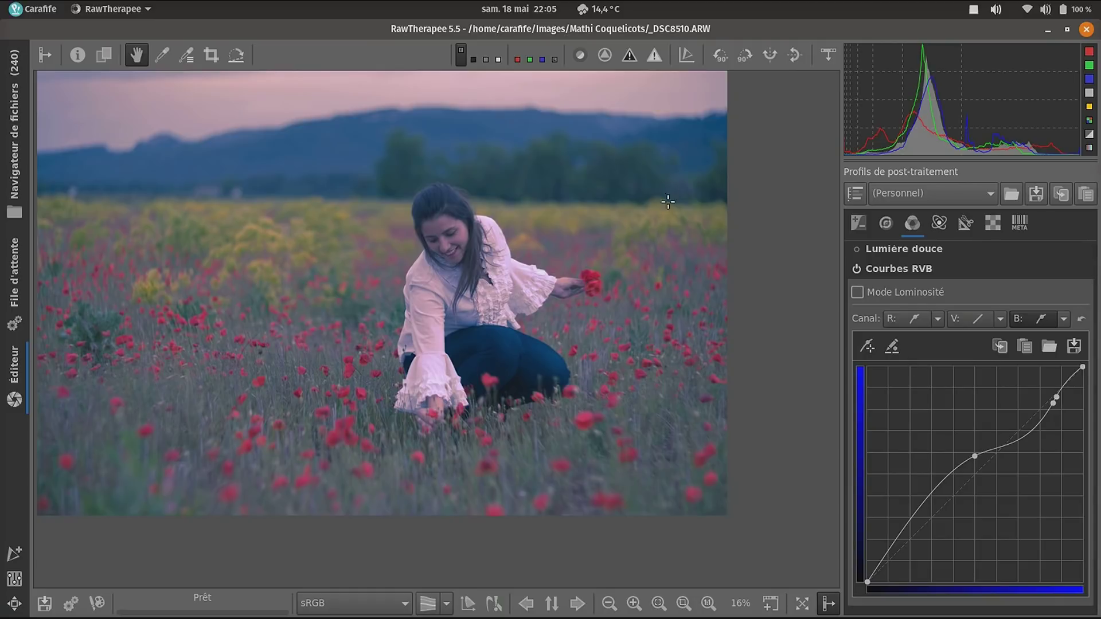
- Set the V curve to Personnalisé, raise its middle, lower a shadow point, restrain the highlights, and inspect the portrait
left_click(1000, 320)
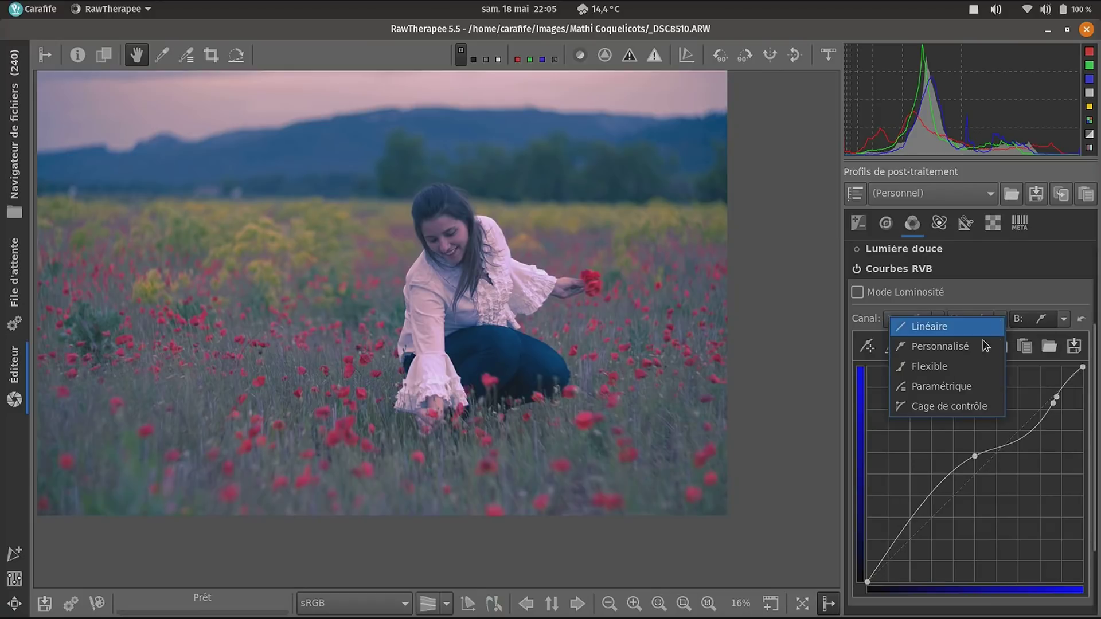
left_click(968, 348)
left_click_drag(983, 458, 969, 461)
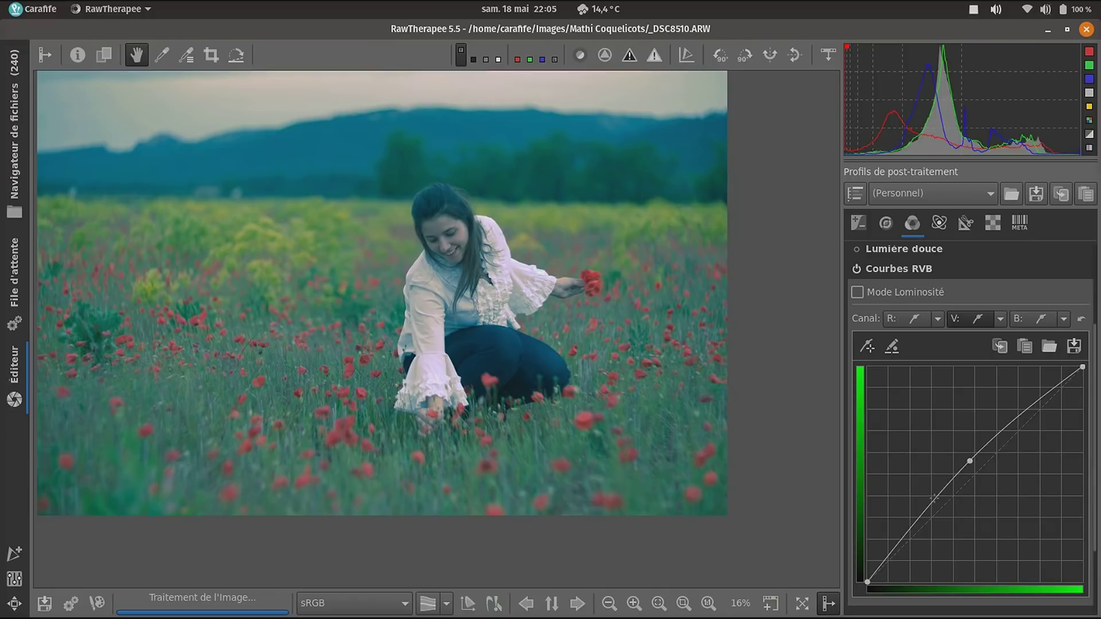
left_click_drag(938, 507, 947, 506)
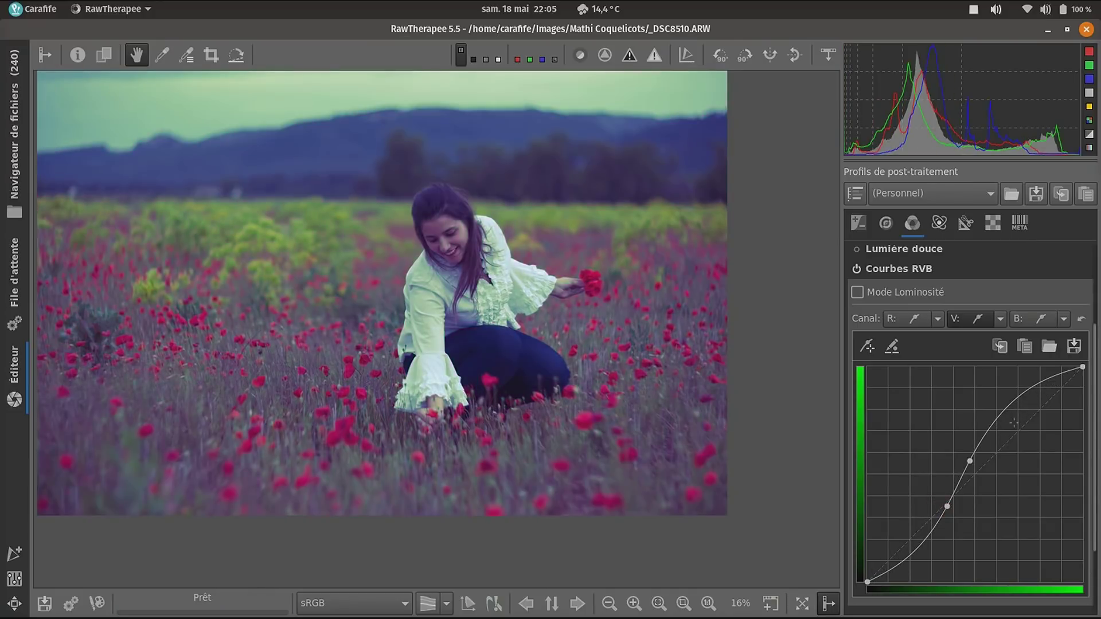
left_click_drag(1020, 400, 1020, 411)
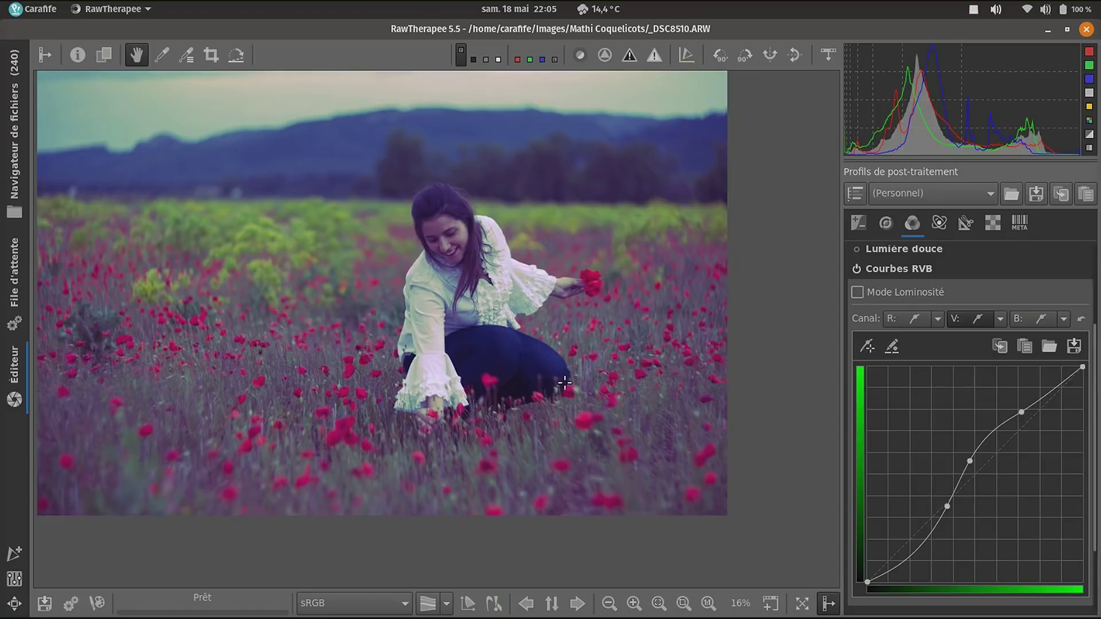
scroll(456, 217, "up", 1)
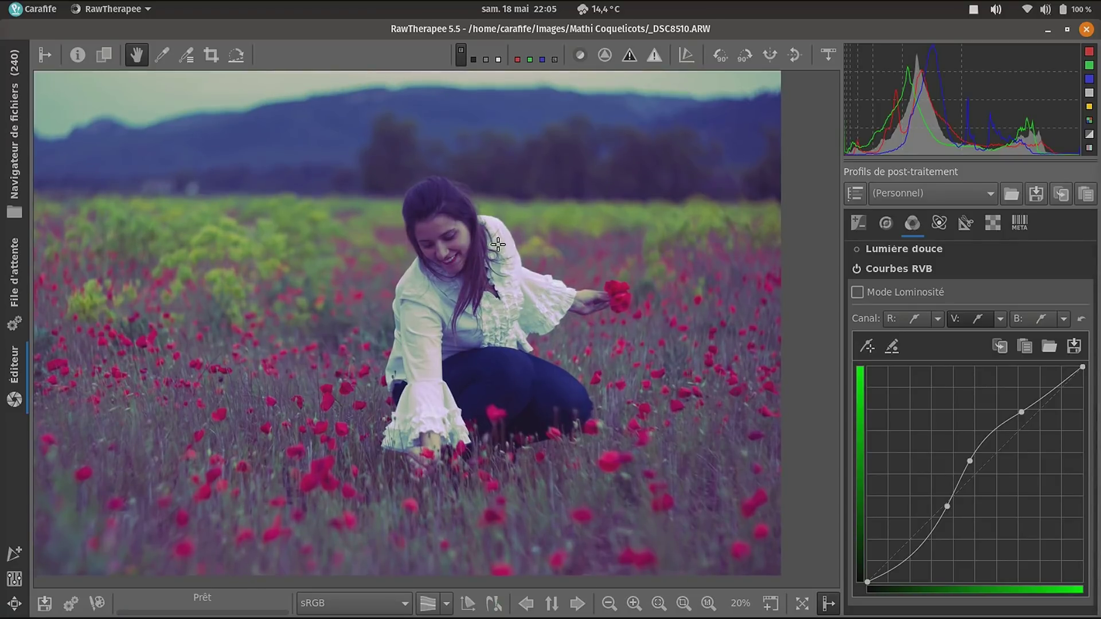
scroll(515, 248, "down", 1)
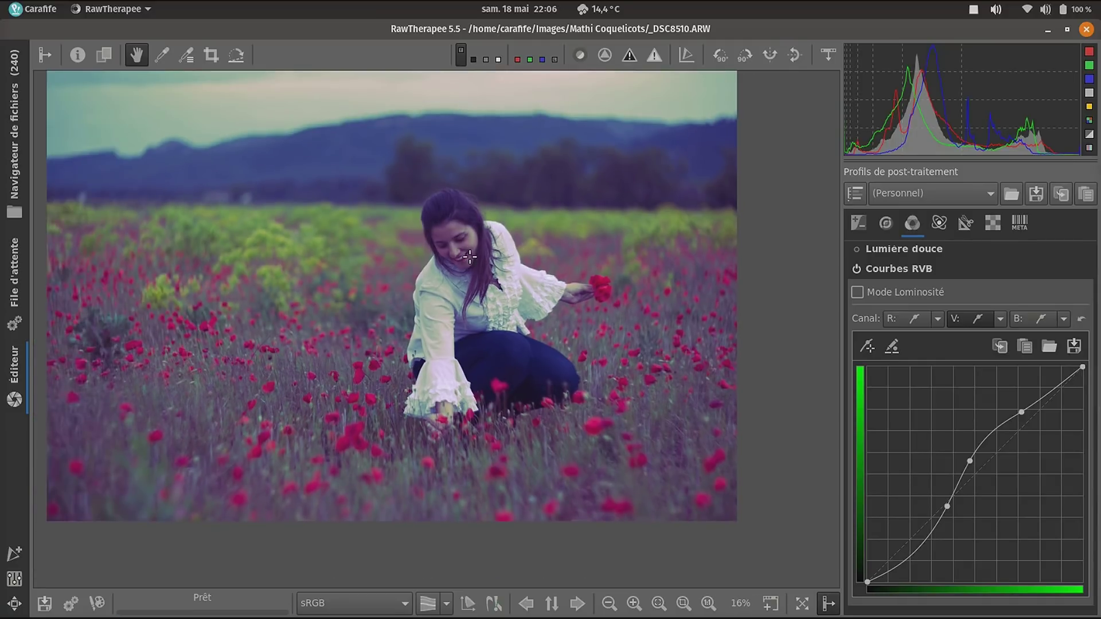
scroll(298, 200, "up", 2)
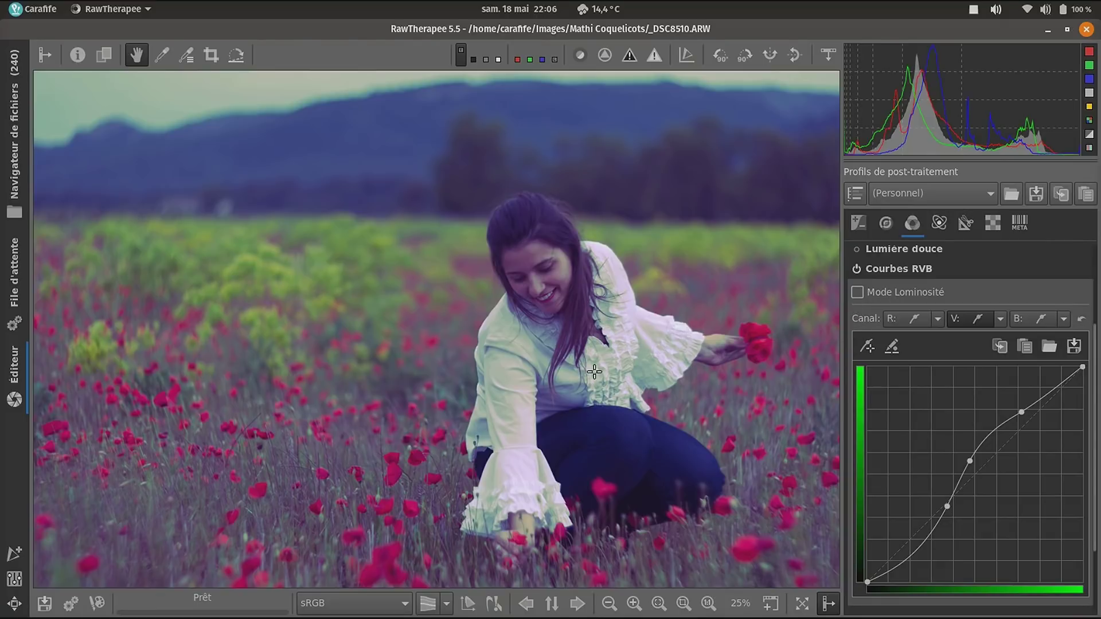
scroll(542, 302, "down", 1)
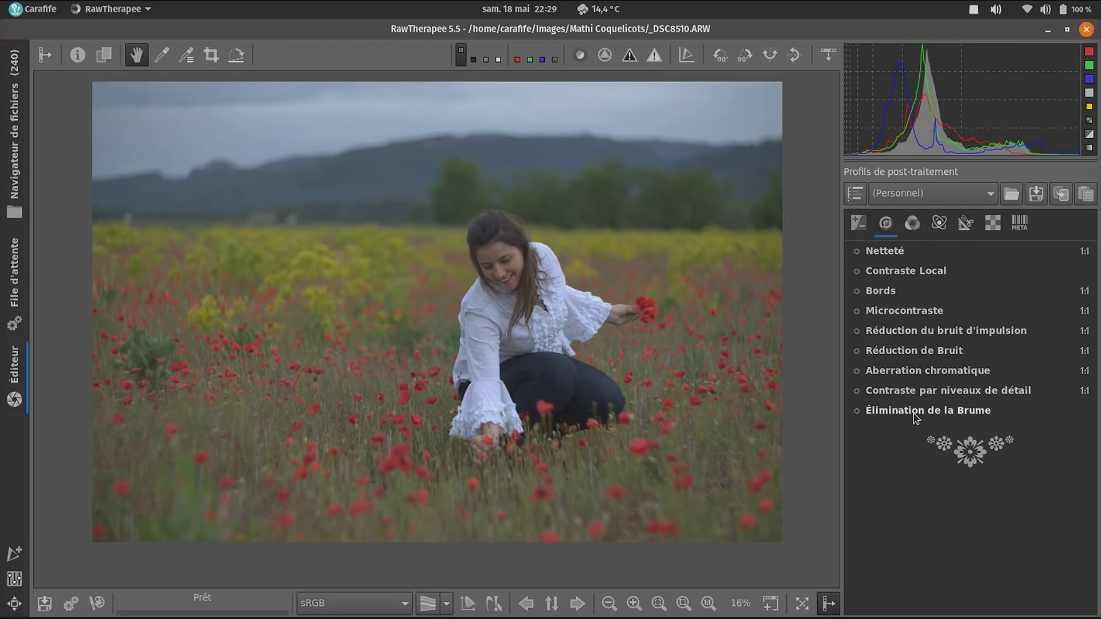
- Open the Lumière douce settings among the colour tools and enable the effect
left_click(917, 229)
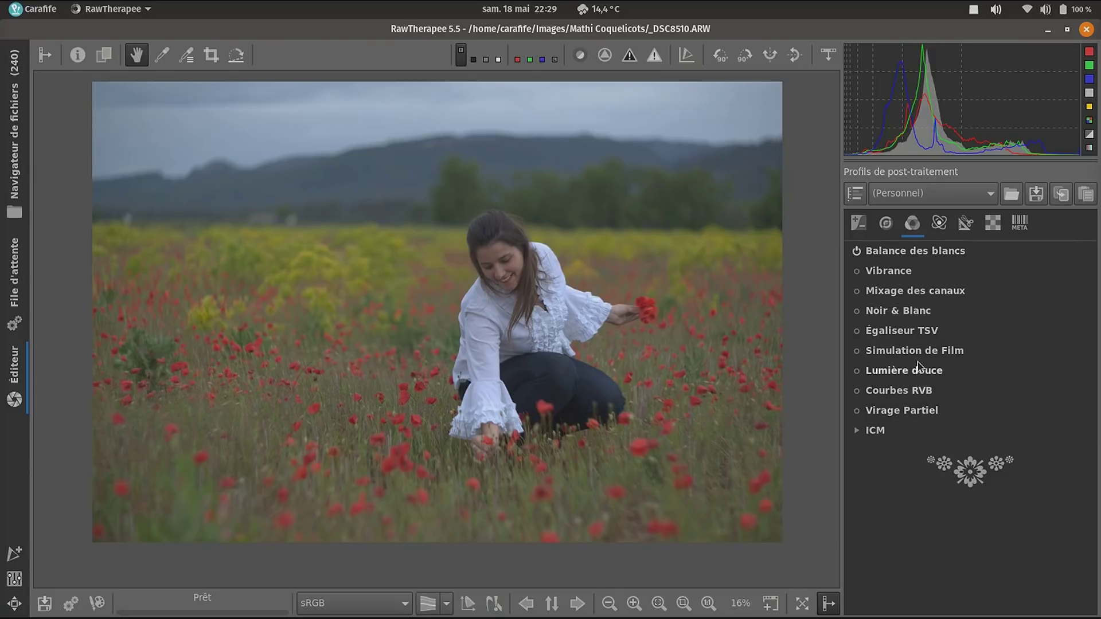
left_click(885, 224)
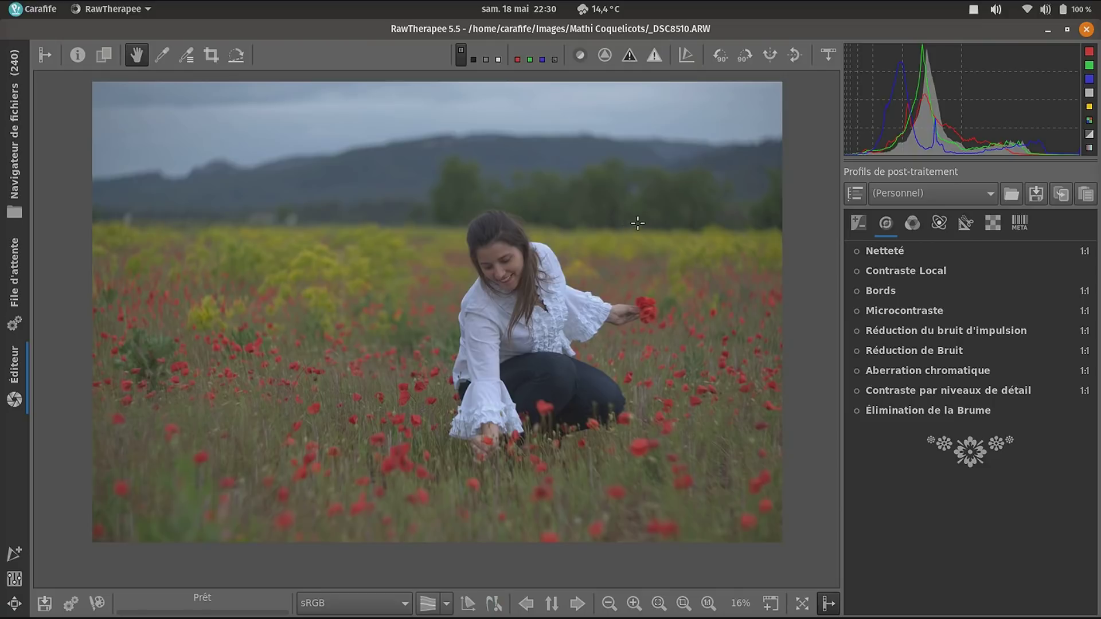
left_click(912, 224)
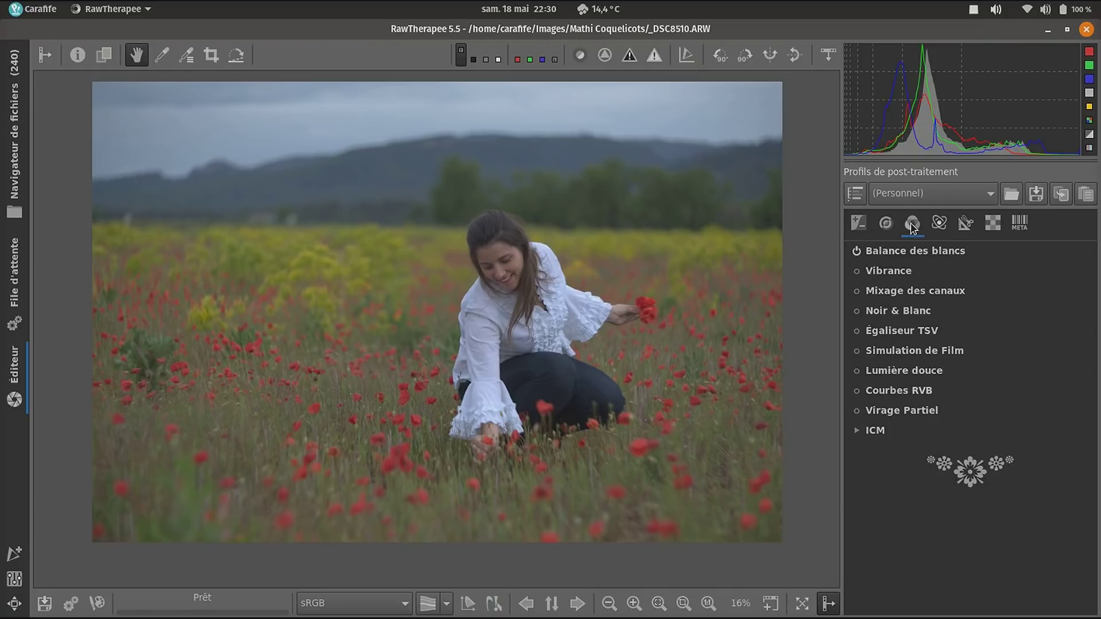
left_click(898, 371)
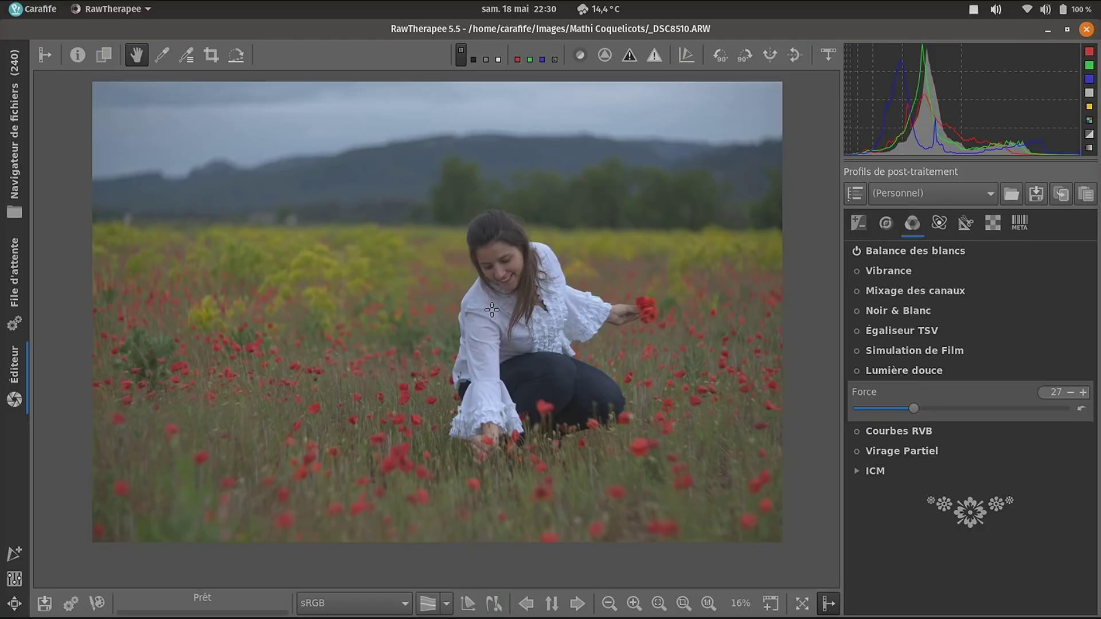
left_click(857, 372)
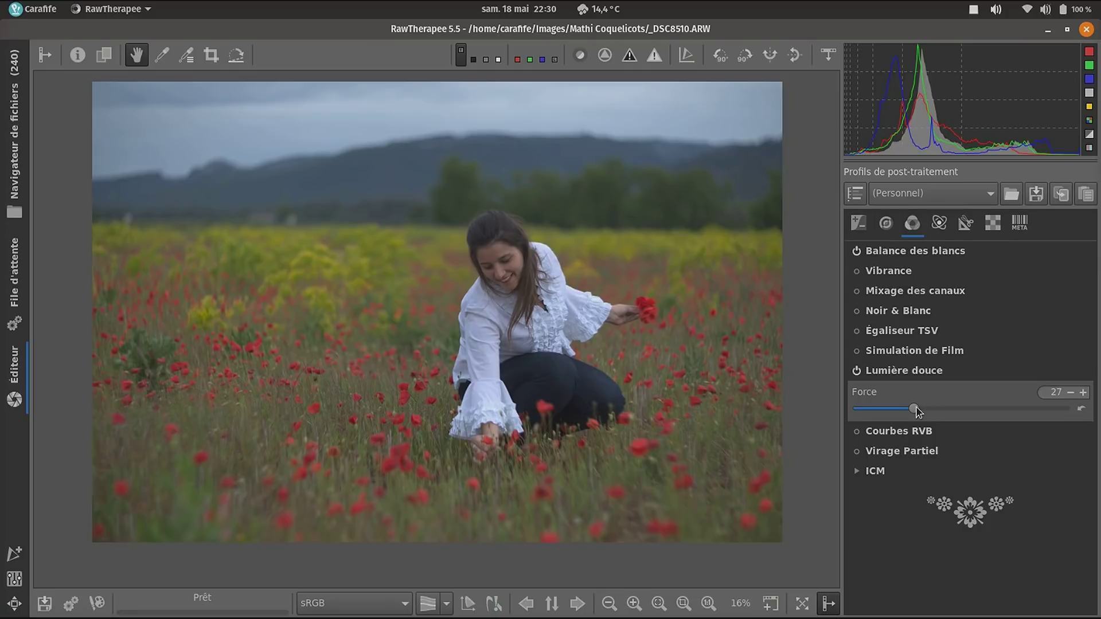
- Try a Lumière douce Force of 57 and reduce it to 24
left_click_drag(915, 411, 979, 409)
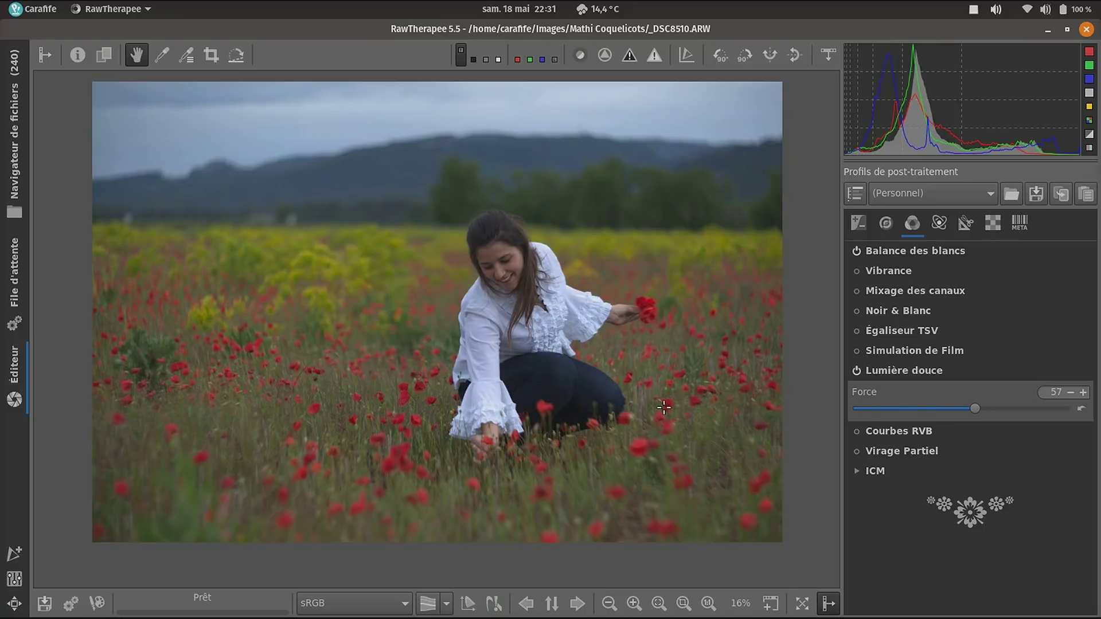
left_click(973, 409)
left_click_drag(972, 410, 906, 408)
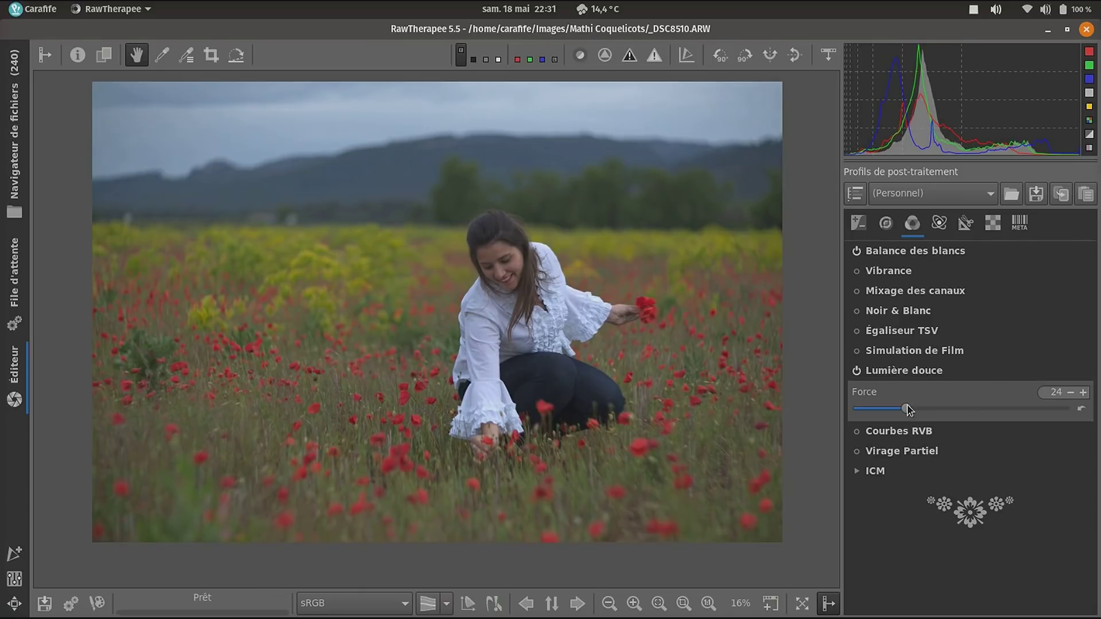
- Switch Lumière douce off and on to compare the photo with and without the effect
left_click(856, 371)
left_click(856, 371)
left_click(857, 371)
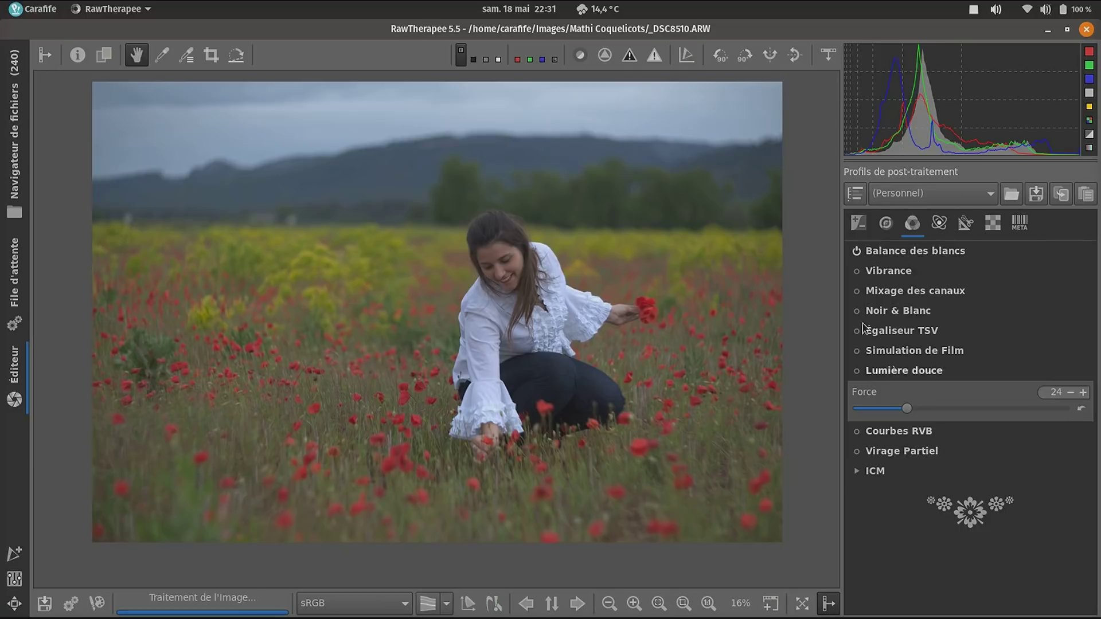
- Open the Élimination de la Brume settings among the detail tools and enable the haze removal
left_click(893, 225)
left_click(903, 410)
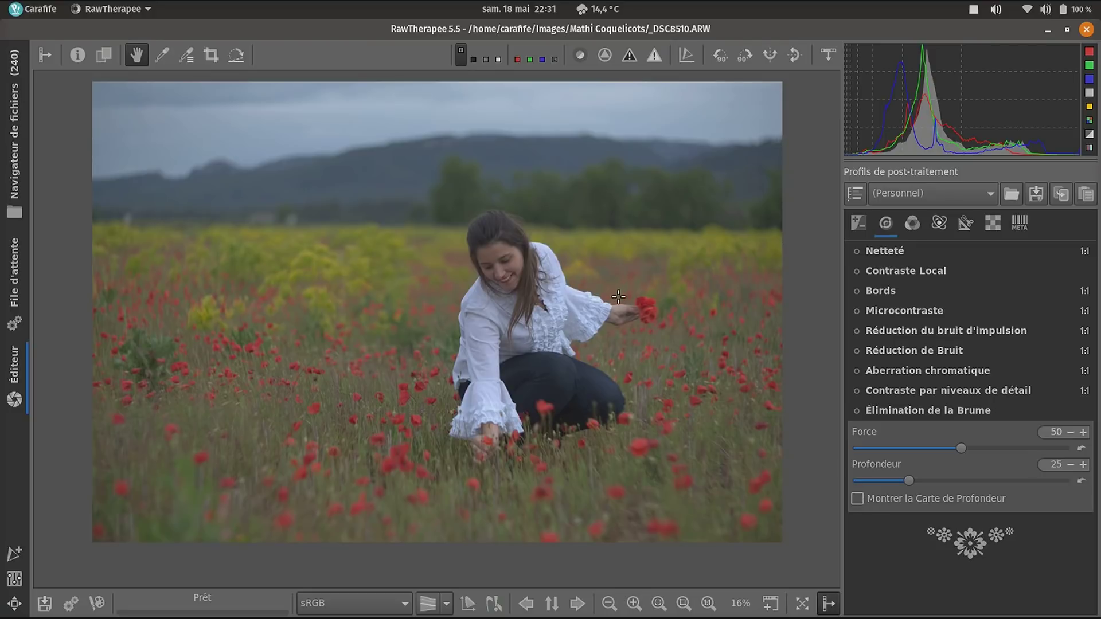
left_click(857, 411)
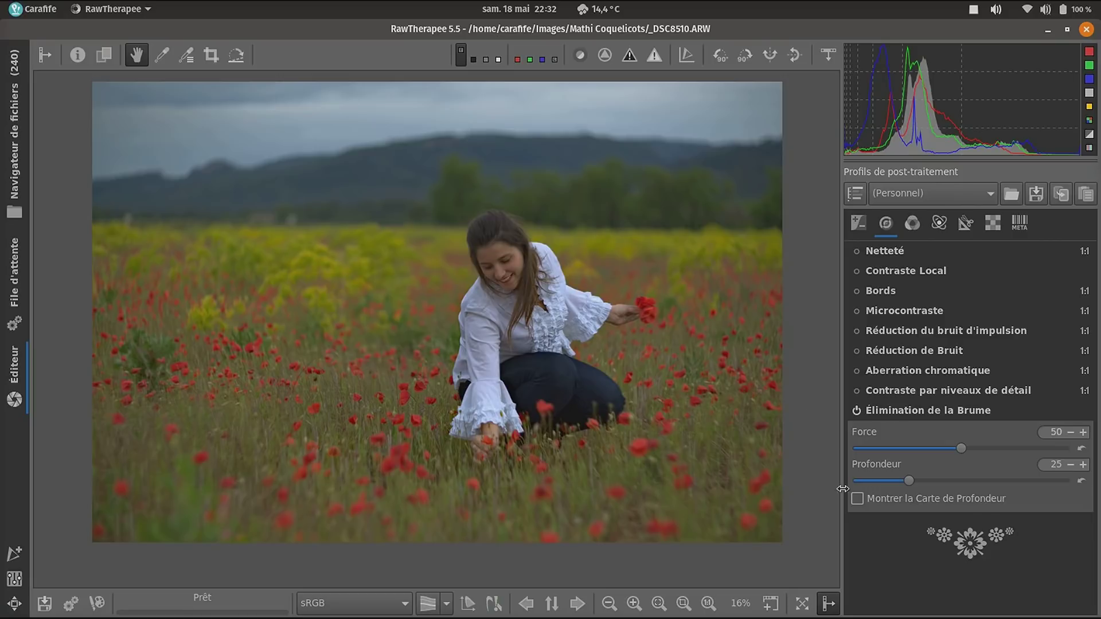
- Display the haze removal depth map, try a Profondeur of 9 and set it to 77
left_click(857, 499)
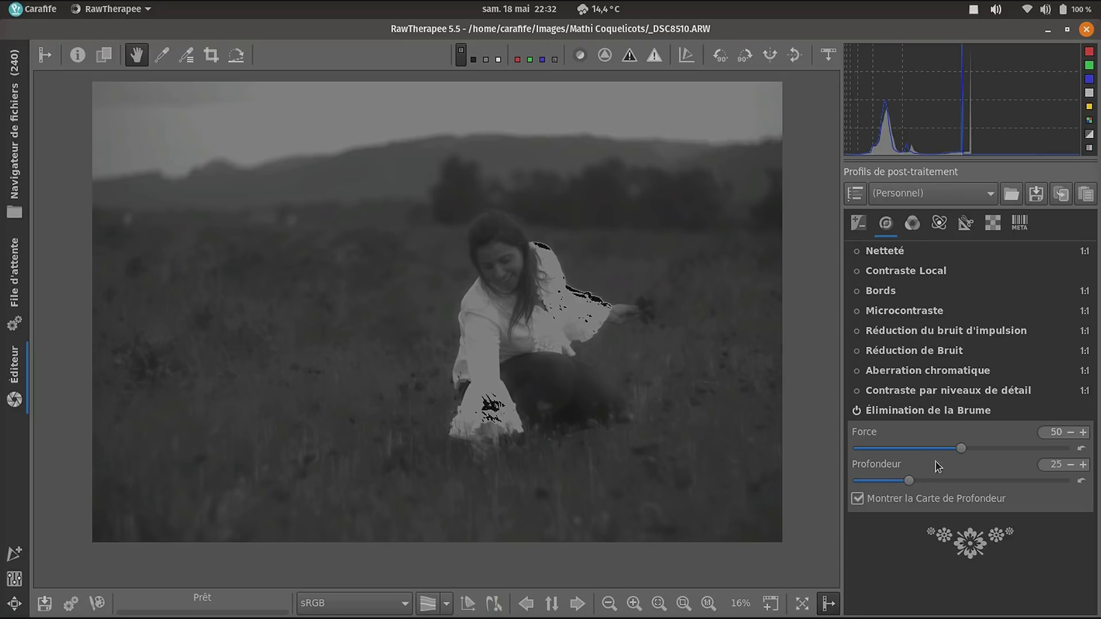
left_click_drag(911, 484, 880, 482)
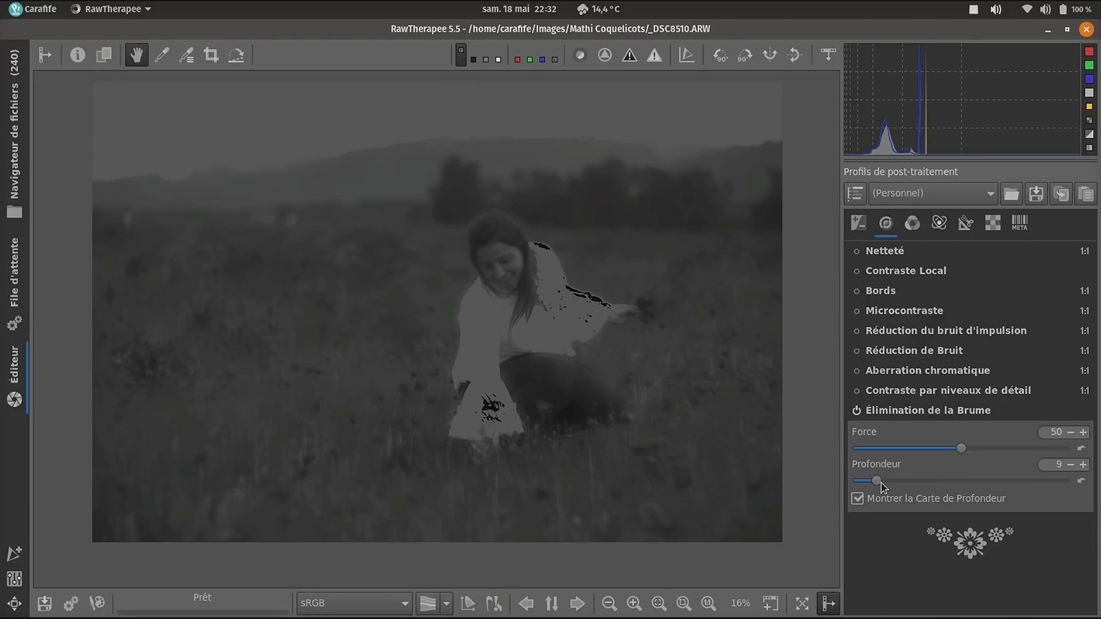
left_click_drag(881, 486, 1021, 483)
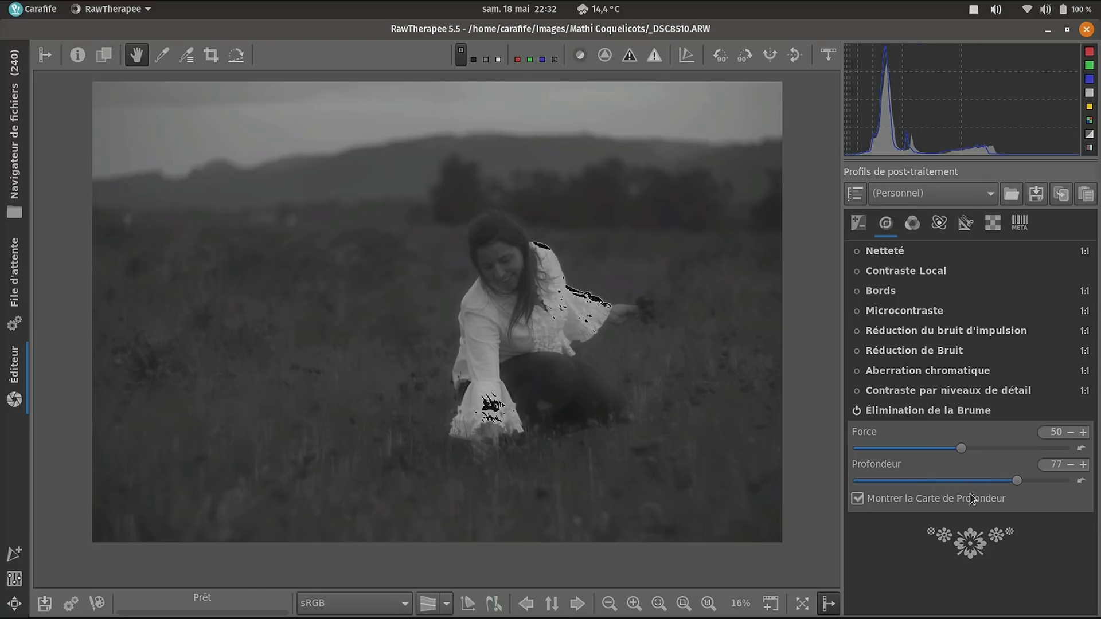
- Hide the depth map and raise the Élimination de la Brume Force to 79
left_click(861, 498)
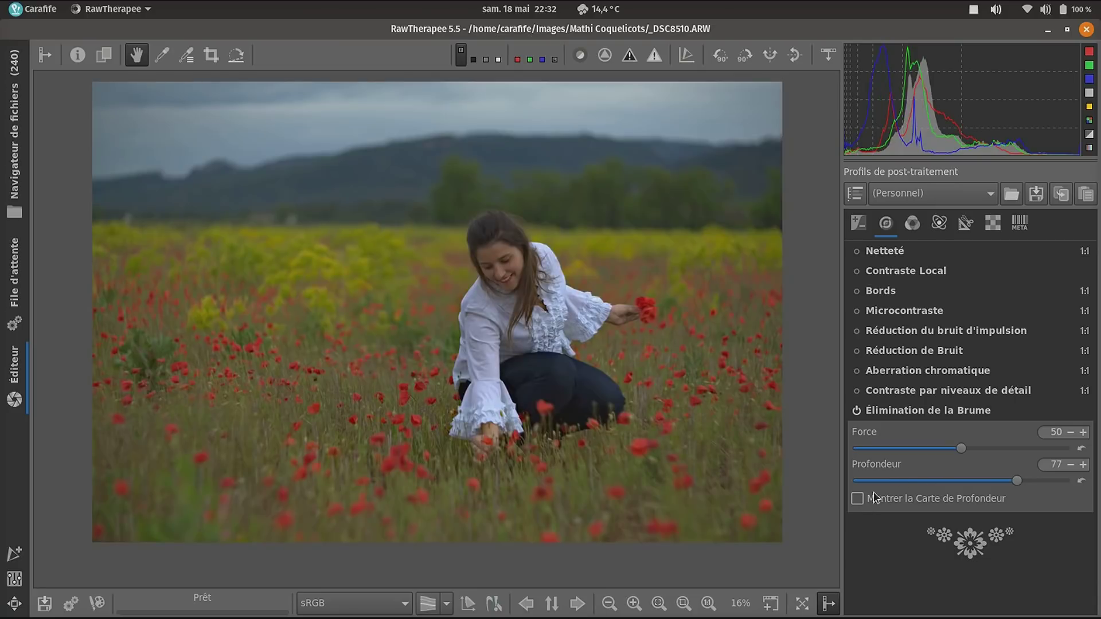
left_click_drag(963, 450, 1021, 450)
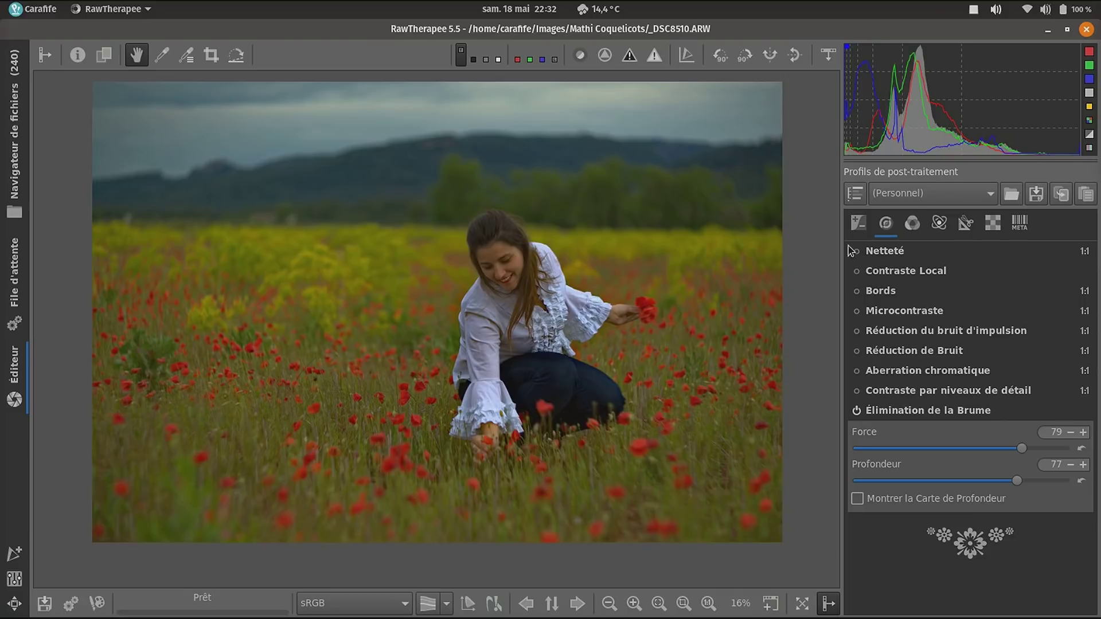
- Return to the colour tools, open Courbes RVB and switch its V channel from linear to the Personnalisé curve
left_click(911, 224)
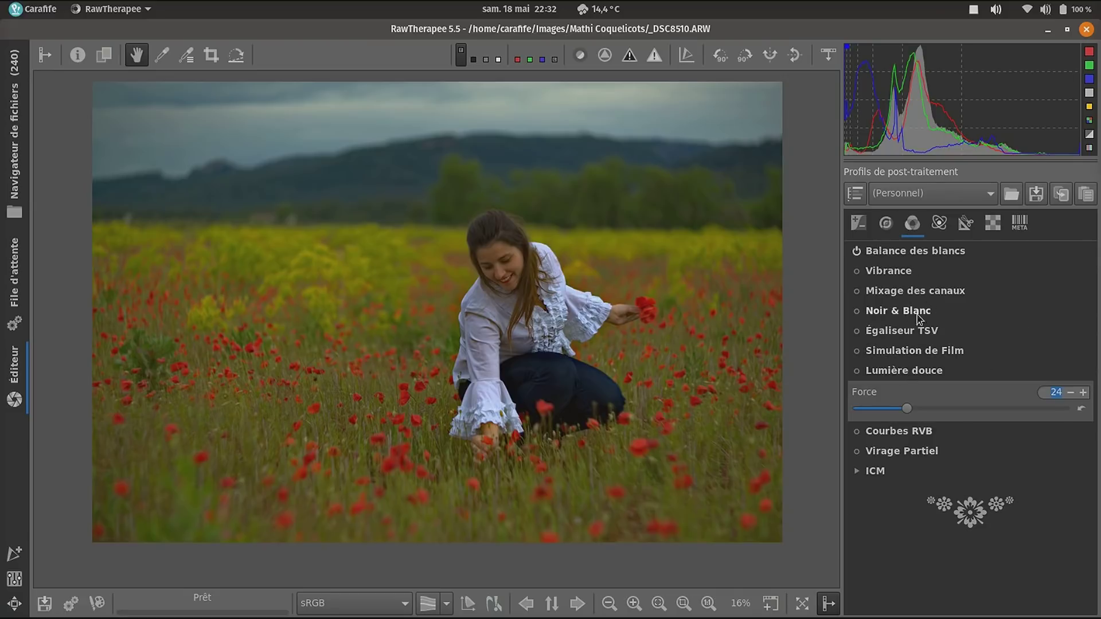
left_click(913, 429)
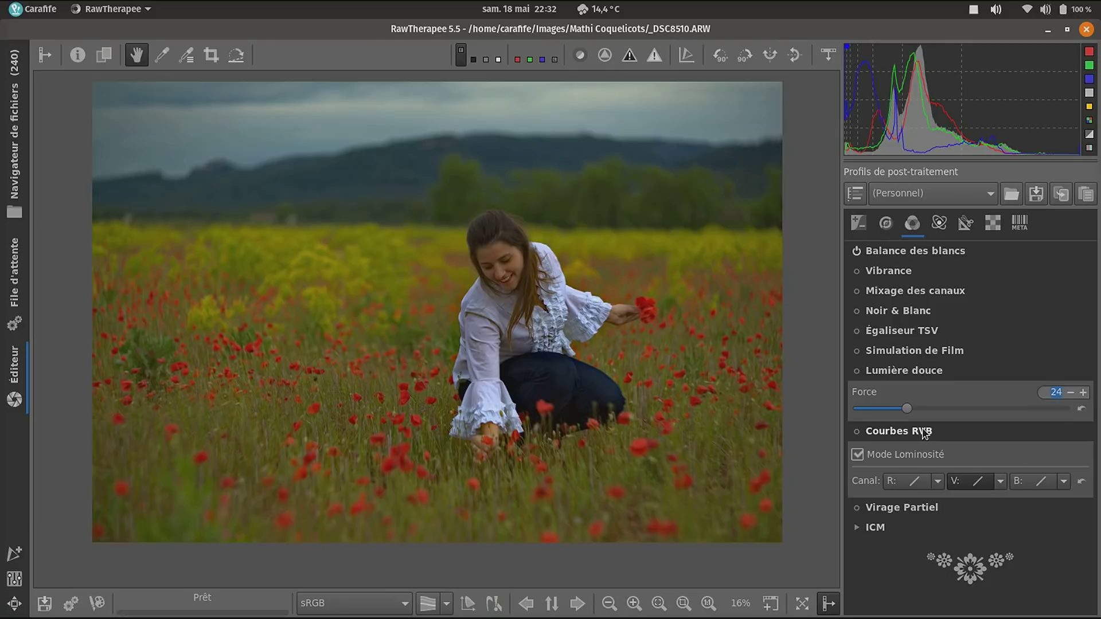
left_click(998, 486)
left_click(948, 511)
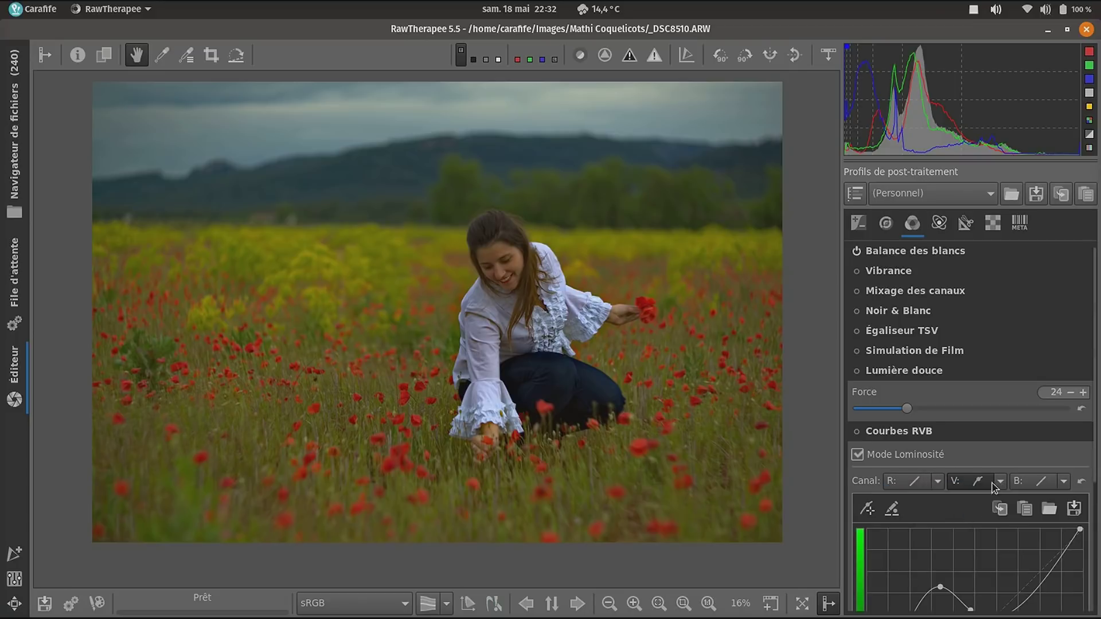
- Enable Courbes RVB and add a midtone point to the green channel curve, raised above the diagonal to brighten the photo
scroll(974, 453, "down", 5)
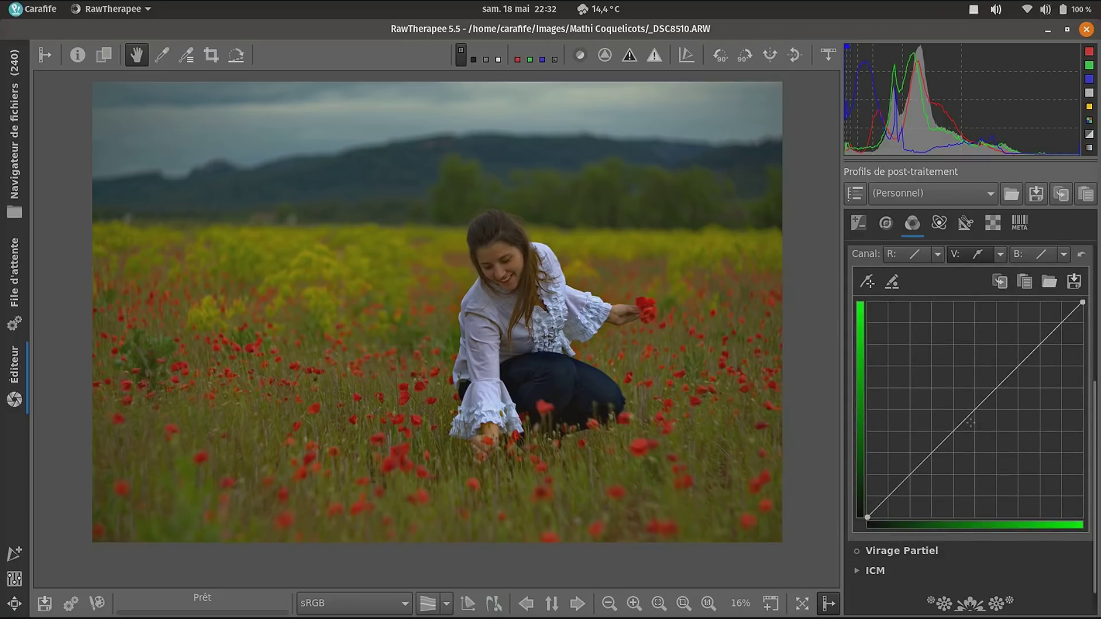
left_click(980, 401)
mouse_move(980, 402)
left_mouse_down()
mouse_move(973, 390)
mouse_move(977, 401)
left_mouse_up()
scroll(877, 344, "up", 3)
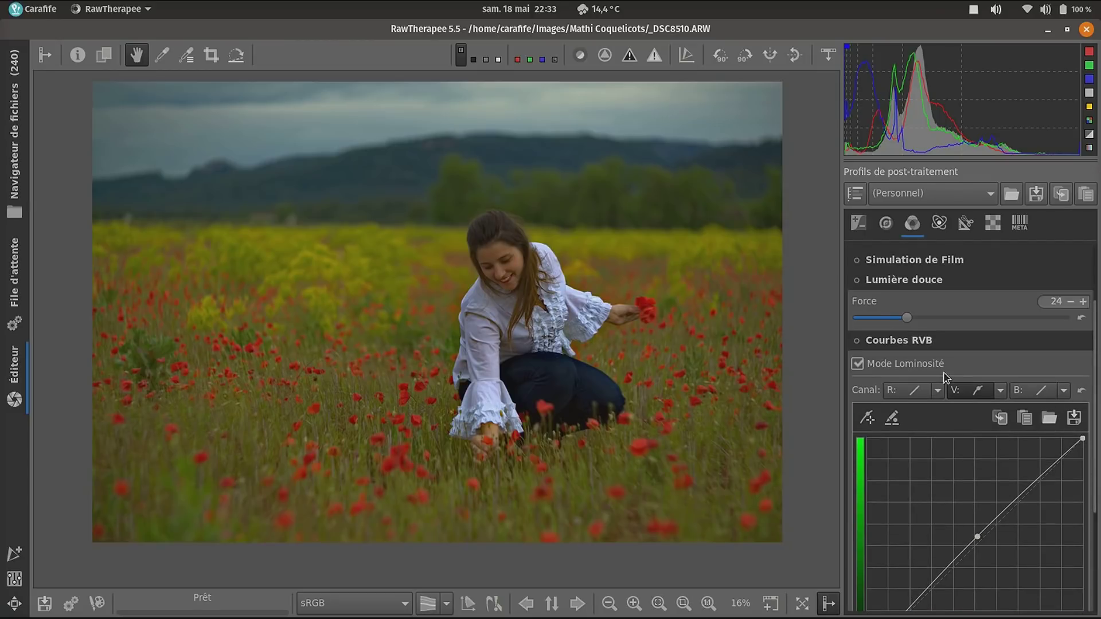
left_click(856, 341)
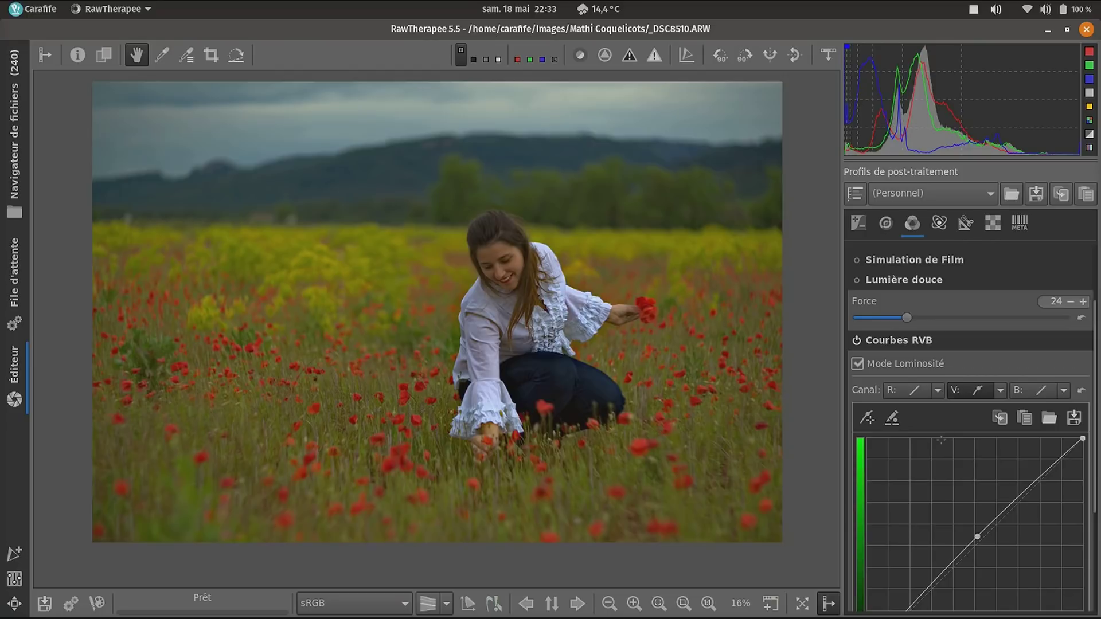
scroll(935, 424, "down", 3)
left_click_drag(977, 446, 960, 429)
scroll(928, 421, "up", 3)
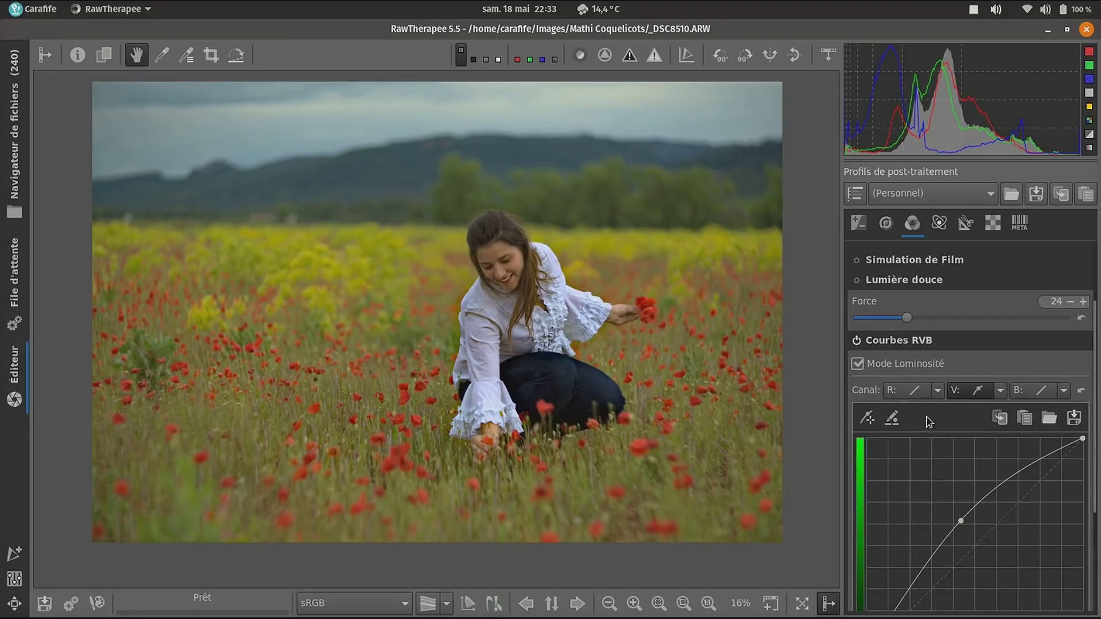
- Compare the photo with and without the Courbes RVB adjustment
left_click(856, 342)
left_click(856, 342)
left_click(857, 342)
left_click(857, 341)
scroll(974, 482, "down", 2)
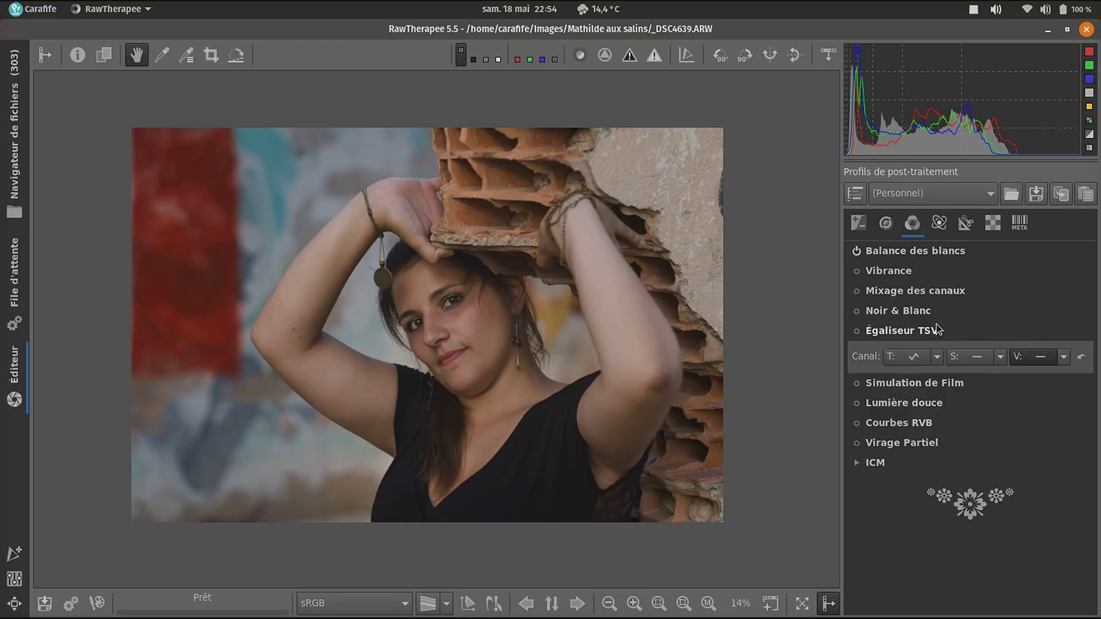
- Enable Égaliseur TSV with Points de contrôle minima/maxima for saturation, and try boosting the reds before returning them near neutral
left_click(856, 331)
left_click(1001, 358)
left_click(989, 383)
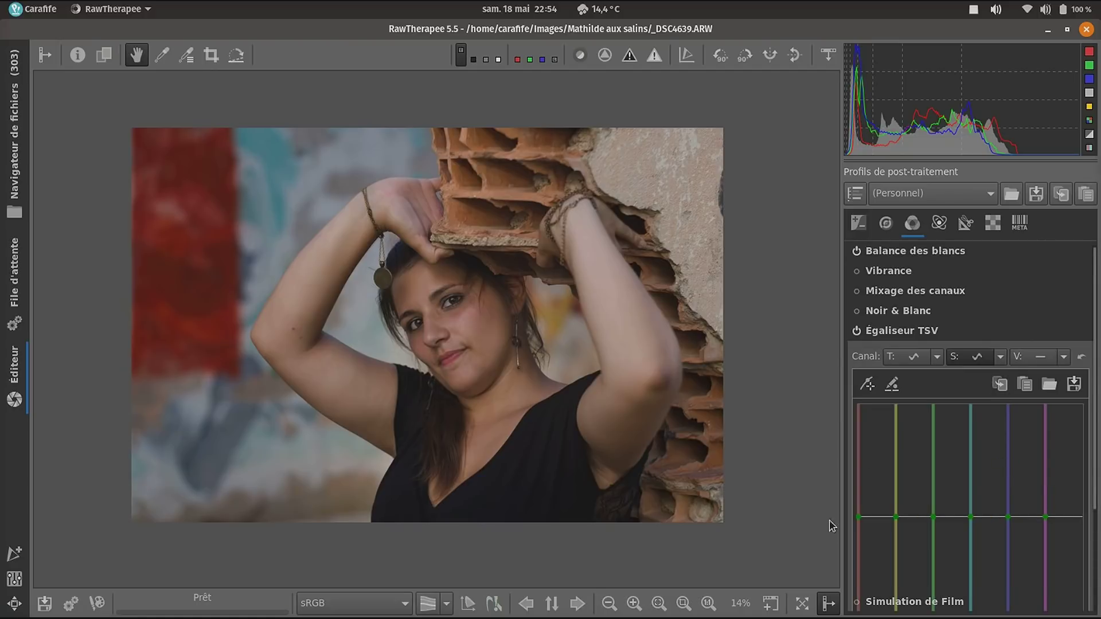
left_click_drag(857, 515, 858, 456)
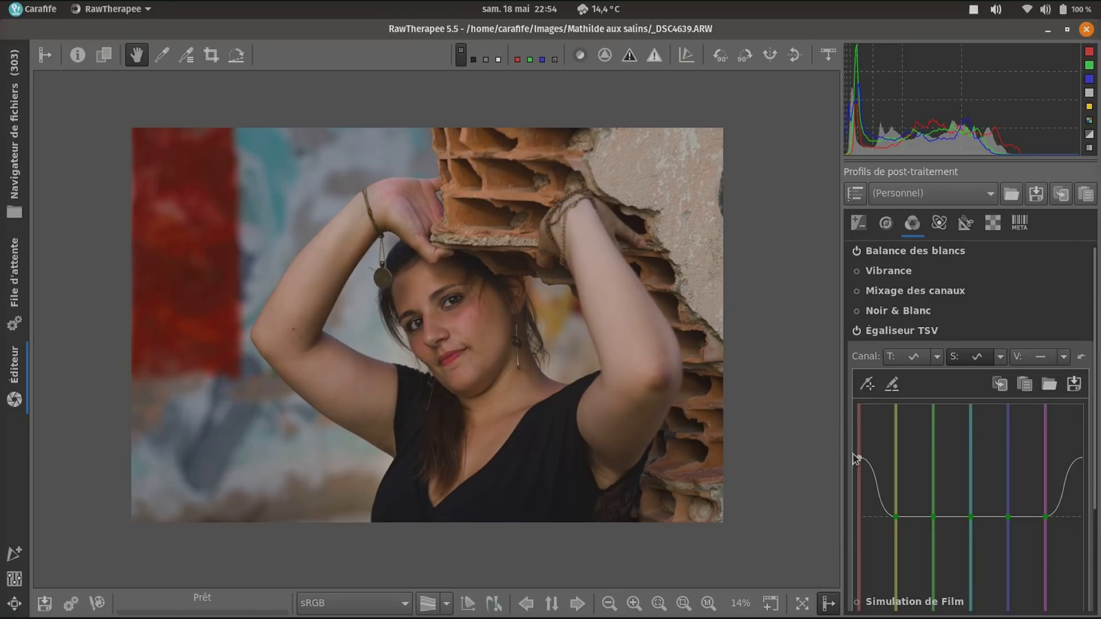
left_click_drag(858, 459, 858, 515)
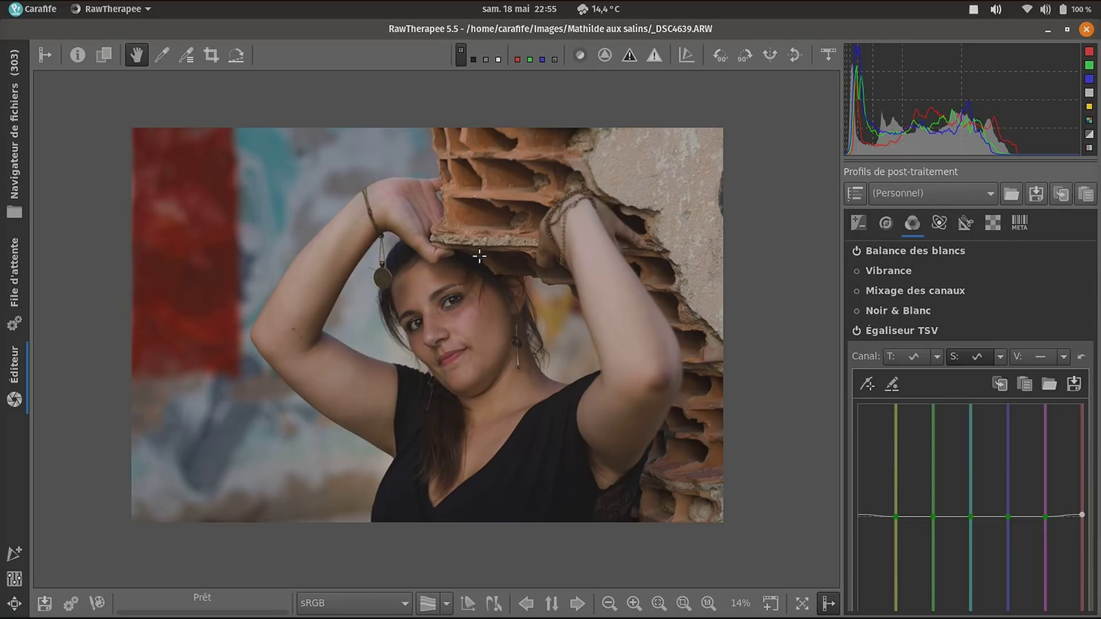
- Set the value channel of Égaliseur TSV to Points de contrôle minima/maxima, keeping its red point at the neutral level
left_click(1064, 358)
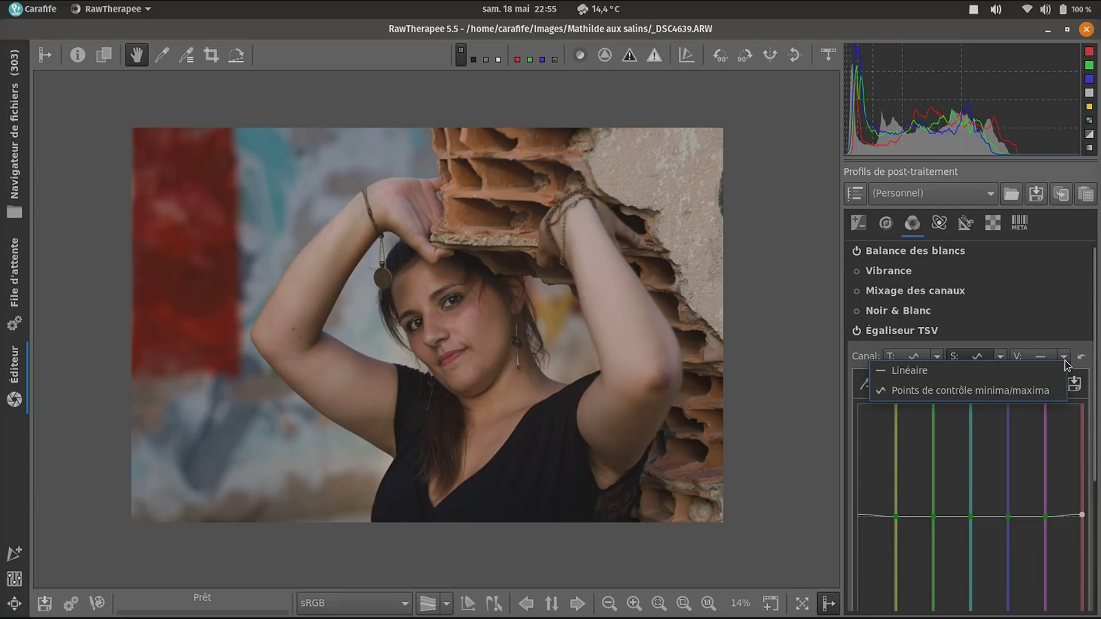
left_click(1008, 390)
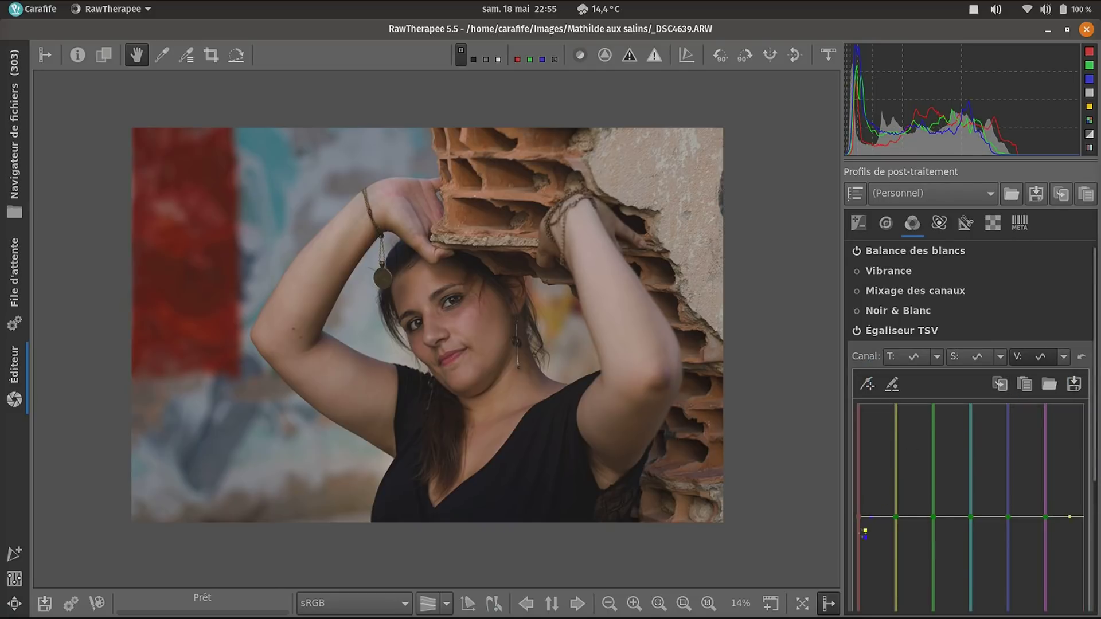
mouse_move(859, 517)
left_mouse_down()
mouse_move(860, 425)
mouse_move(863, 572)
mouse_move(870, 430)
mouse_move(860, 516)
left_mouse_up()
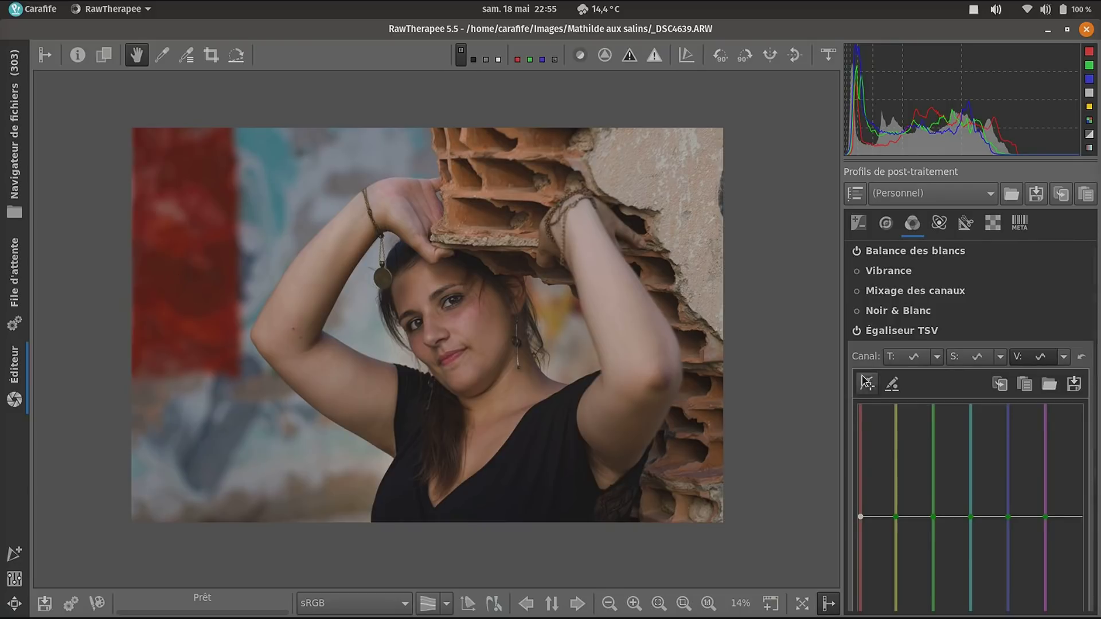
- Try shifting the red point of the hue curve upward, return it to neutral and reset the curve
left_click(939, 356)
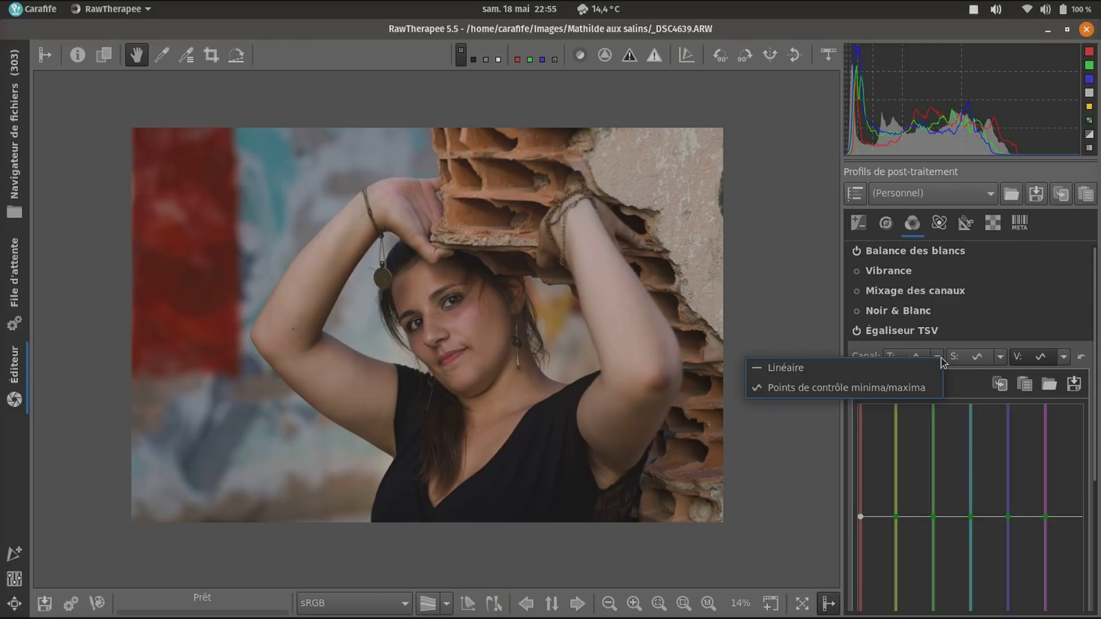
left_click(845, 388)
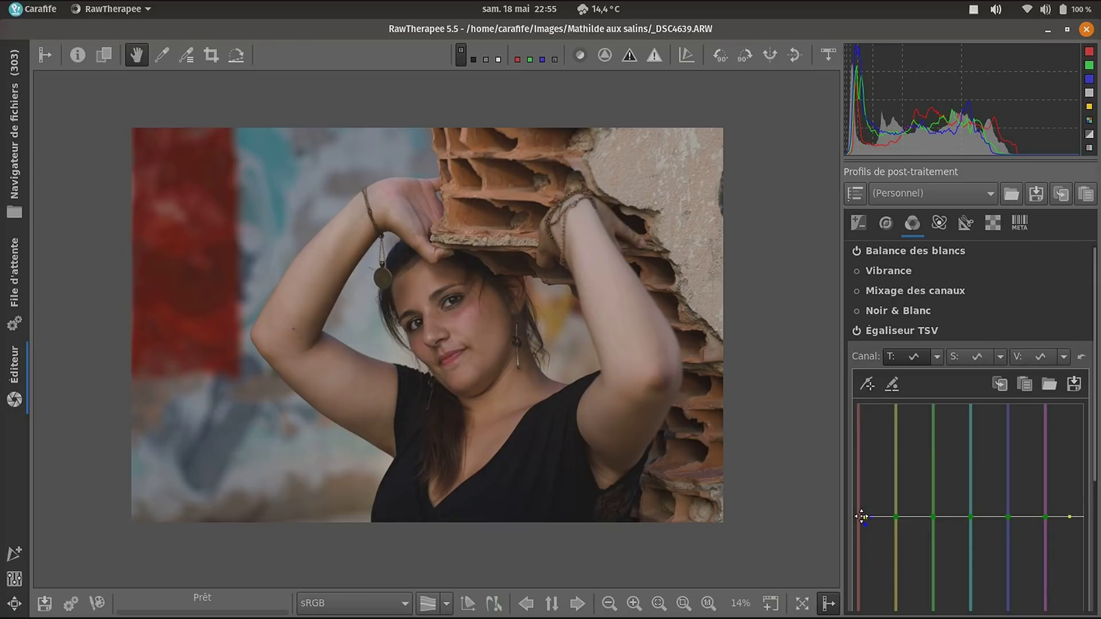
left_click_drag(862, 517, 867, 475)
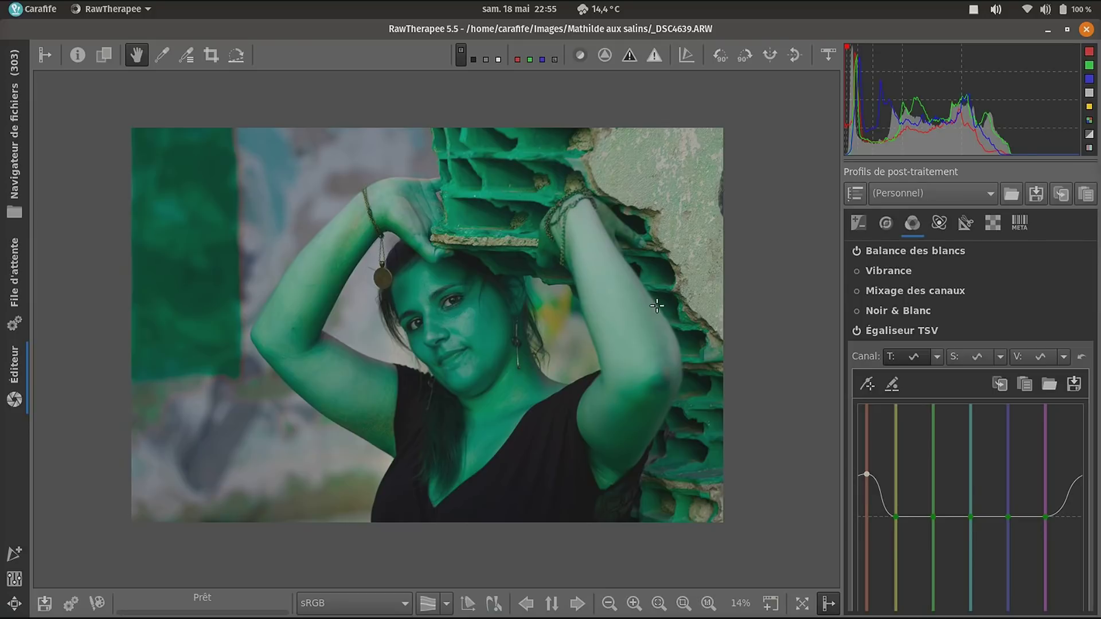
left_click_drag(867, 474, 868, 516)
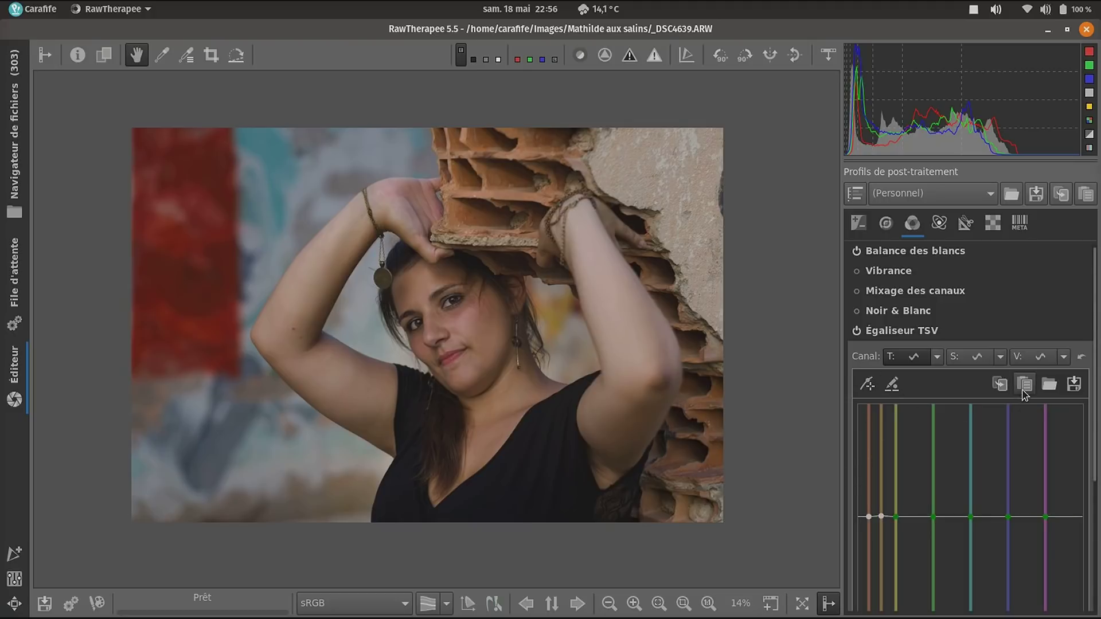
left_click(1082, 356)
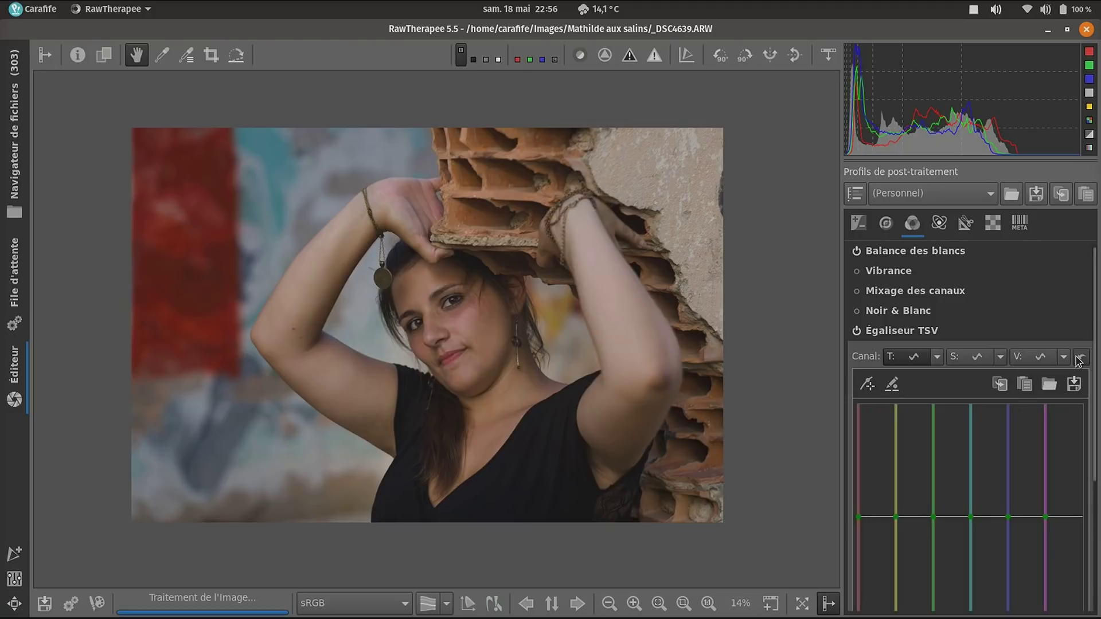
- Add a control point to the hue curve by sampling the blue graffiti in the photo's background
left_click(866, 384)
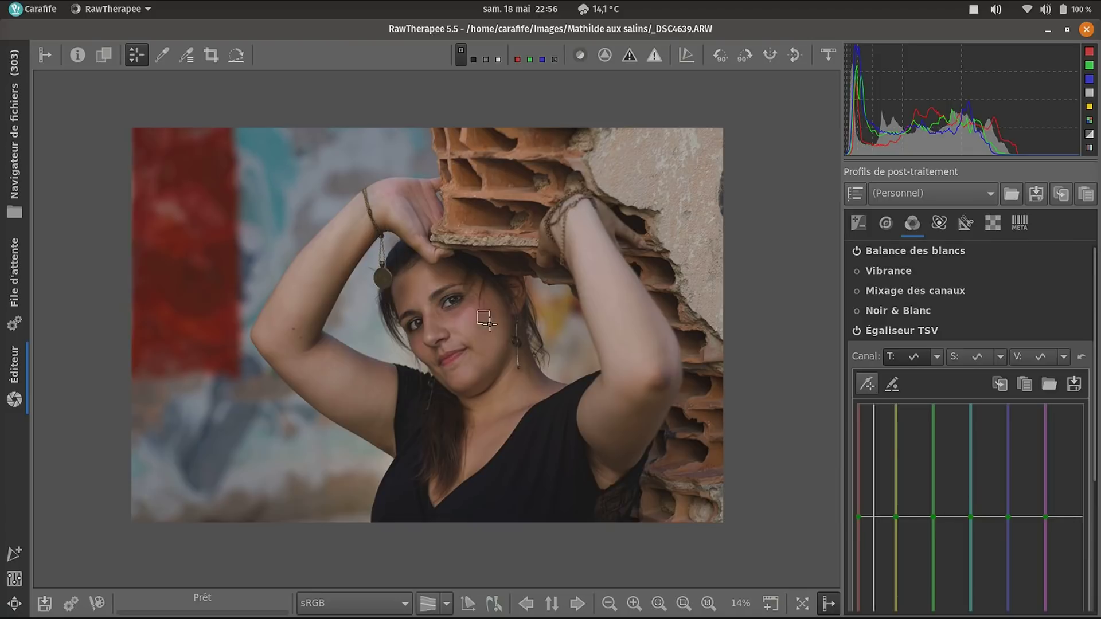
left_click(273, 160, "ctrl")
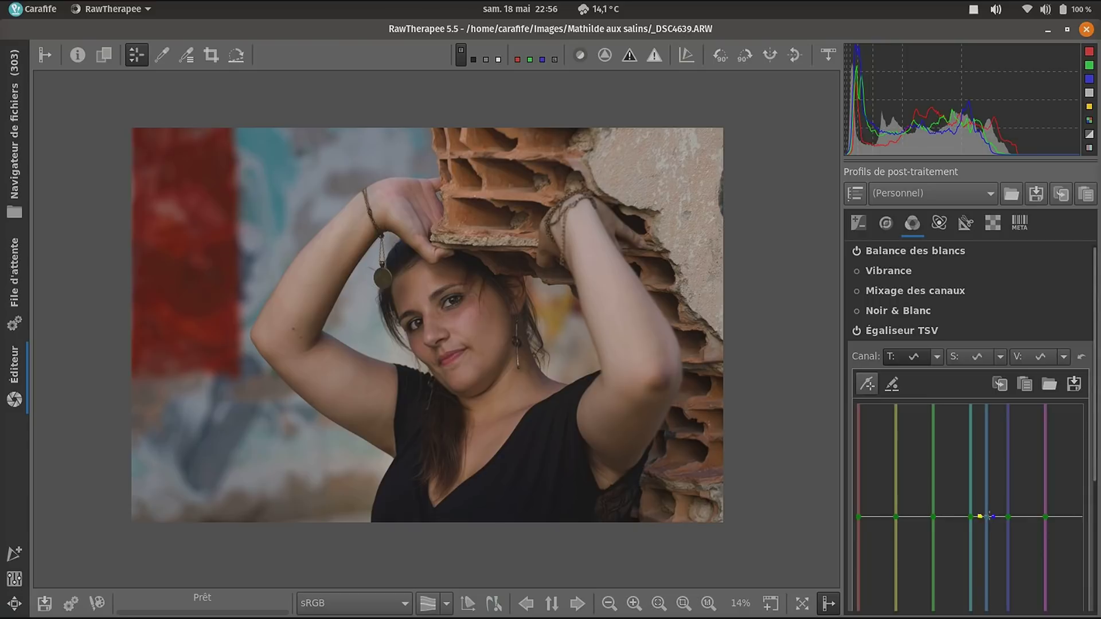
mouse_move(989, 515)
left_mouse_down()
mouse_move(983, 489)
mouse_move(987, 526)
mouse_move(986, 505)
mouse_move(989, 516)
left_mouse_up()
- Open the beach photo _DSC4603.ARW from the filmstrip, with the exposure tools displayed and the filmstrip hidden again
left_click(862, 225)
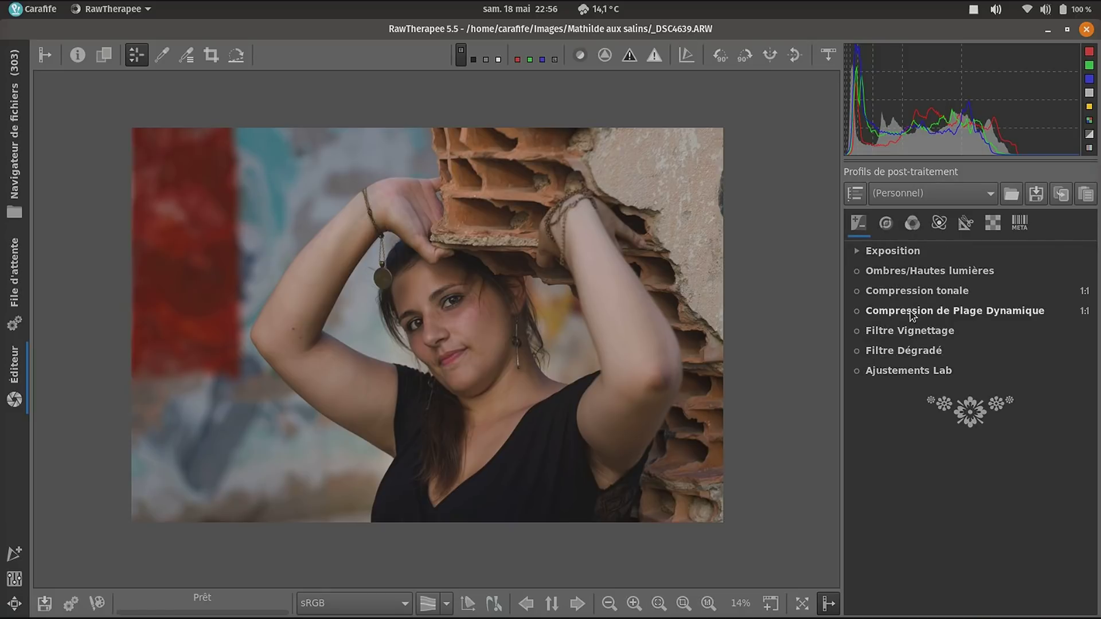
left_click(827, 54)
scroll(480, 132, "up", 6)
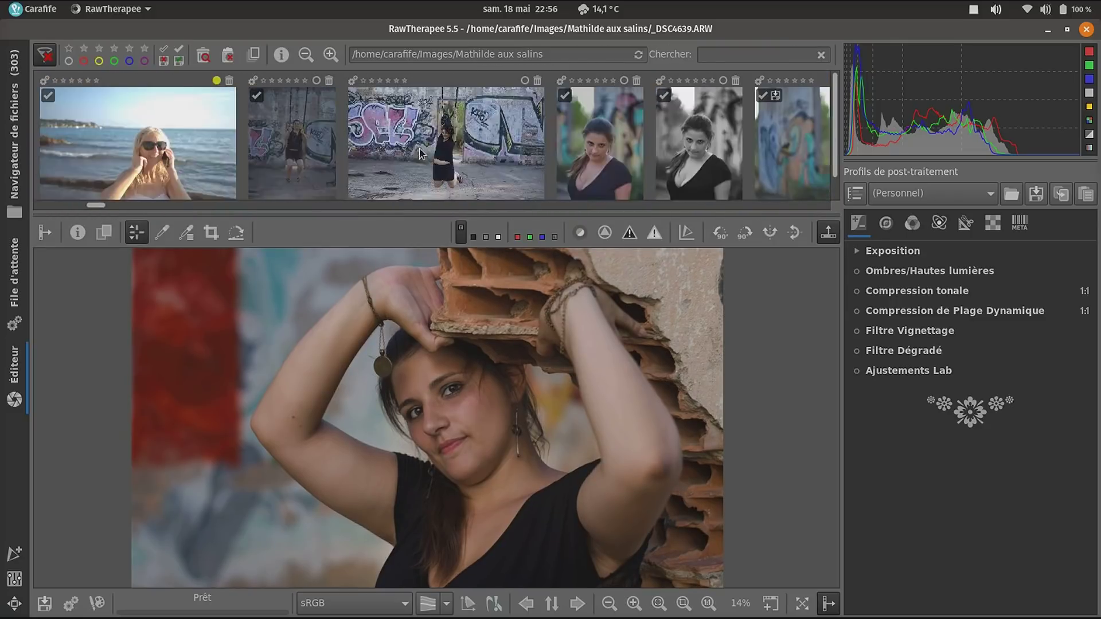
double_click(159, 120)
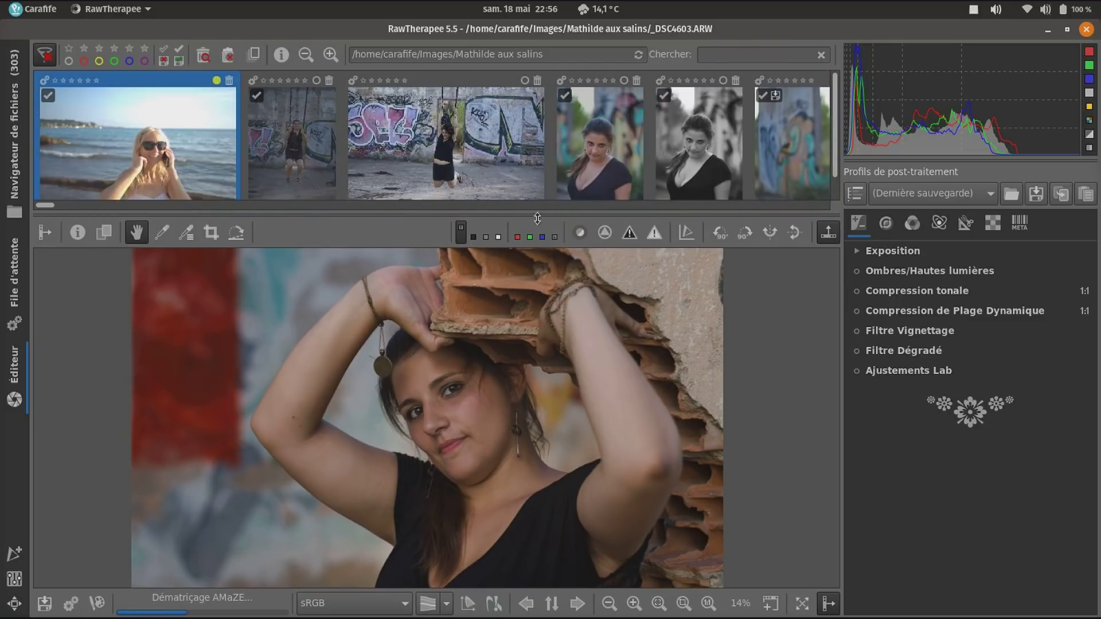
left_click(827, 232)
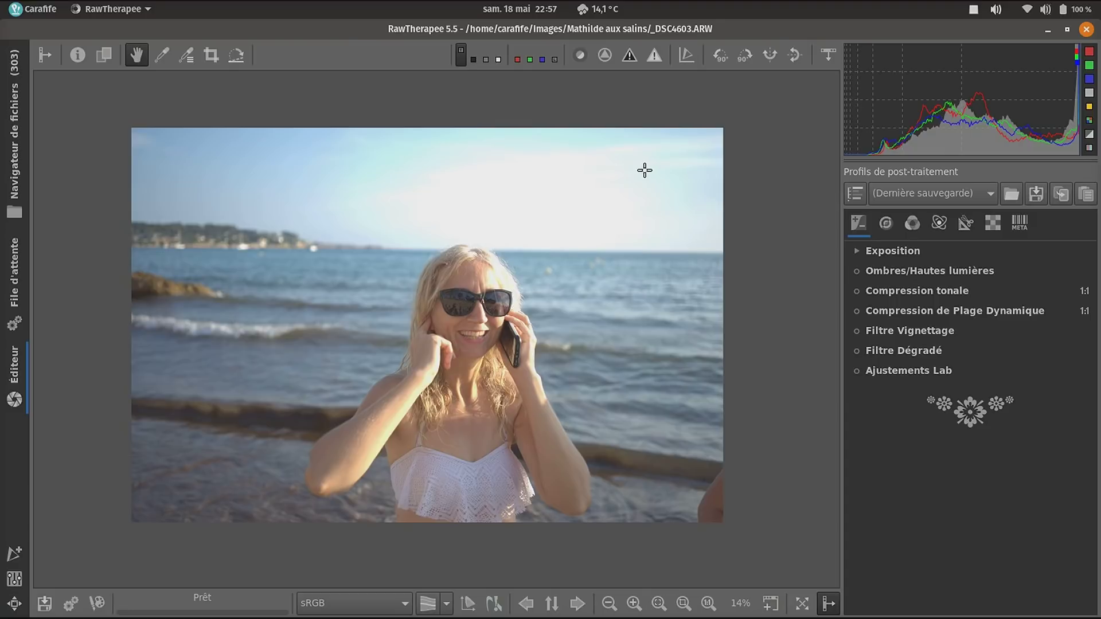
- Enable Compression de Plage Dynamique with Quantité at 17, and compare the photo with and without it
left_click(920, 312)
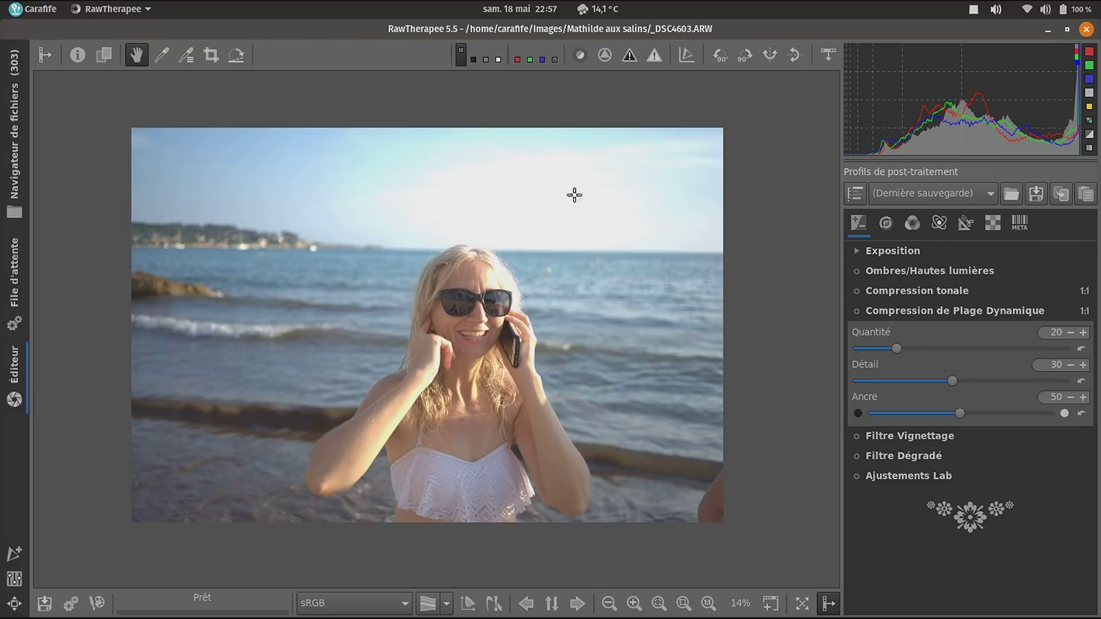
left_click(856, 311)
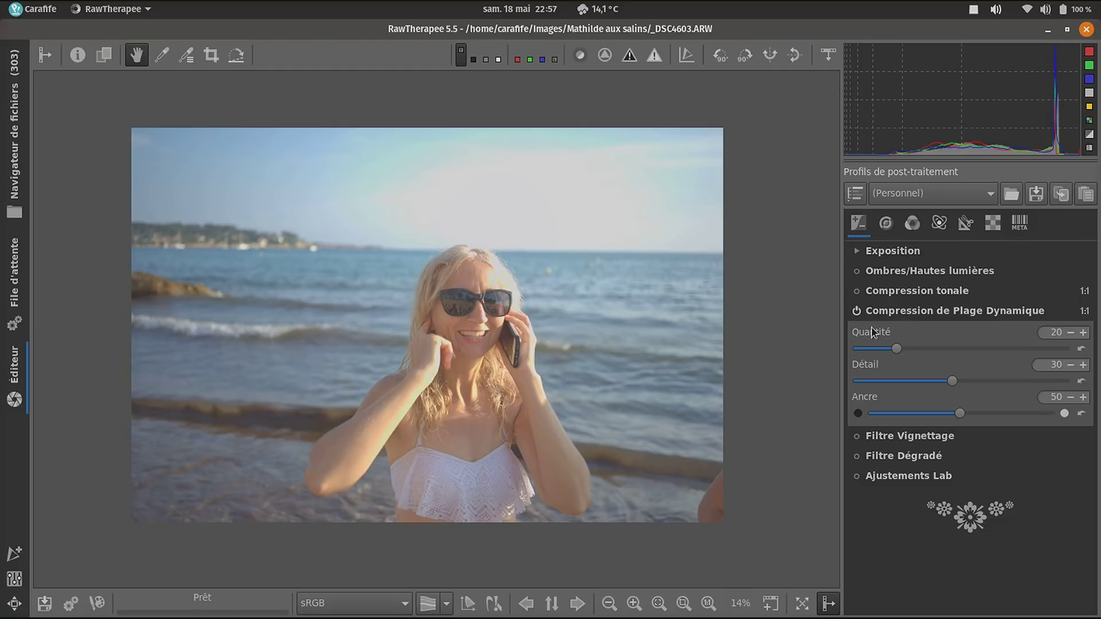
left_click_drag(897, 349, 977, 344)
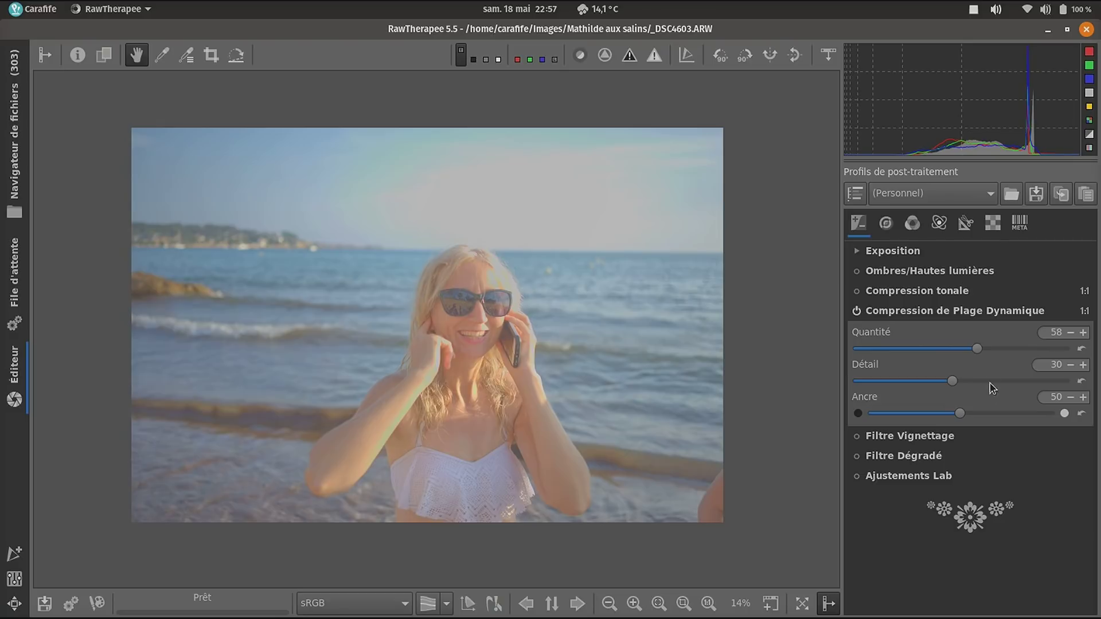
left_click_drag(978, 346, 891, 348)
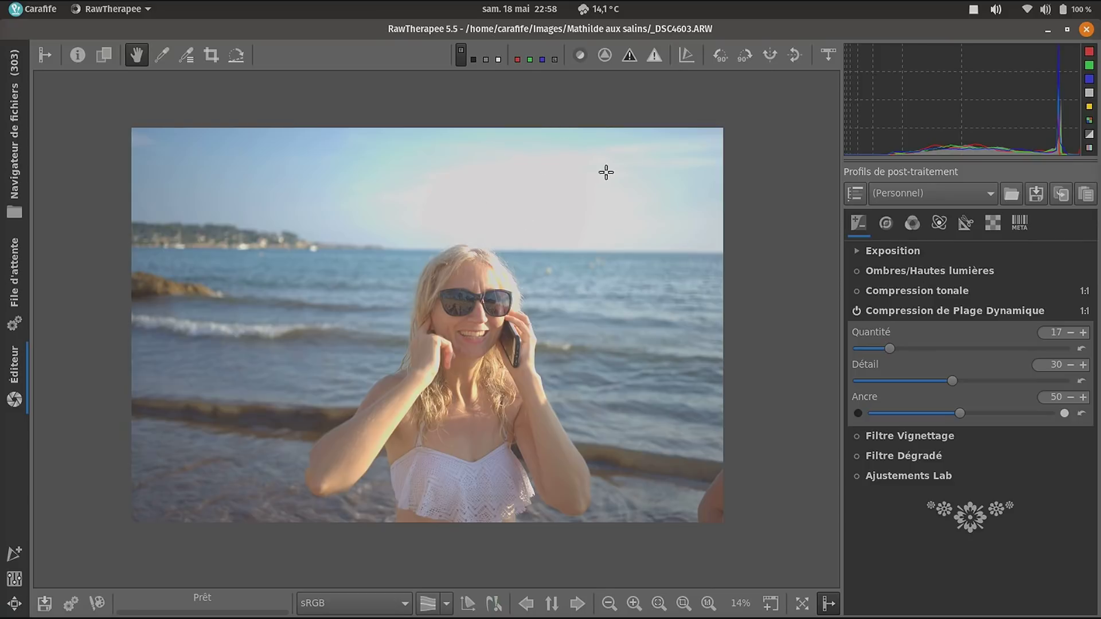
left_click(856, 311)
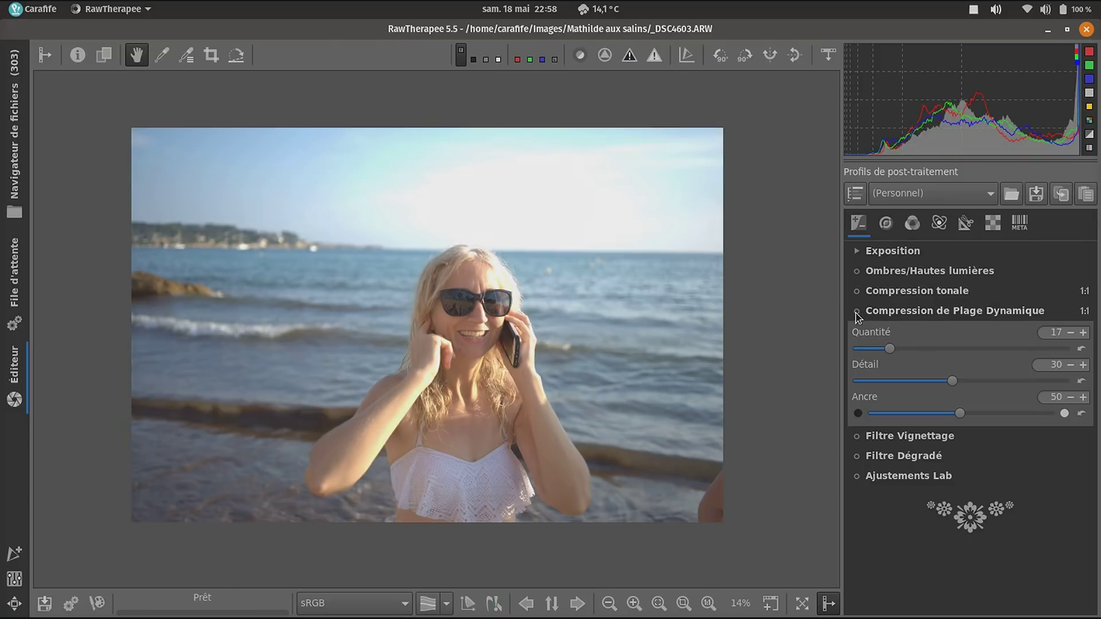
left_click(857, 312)
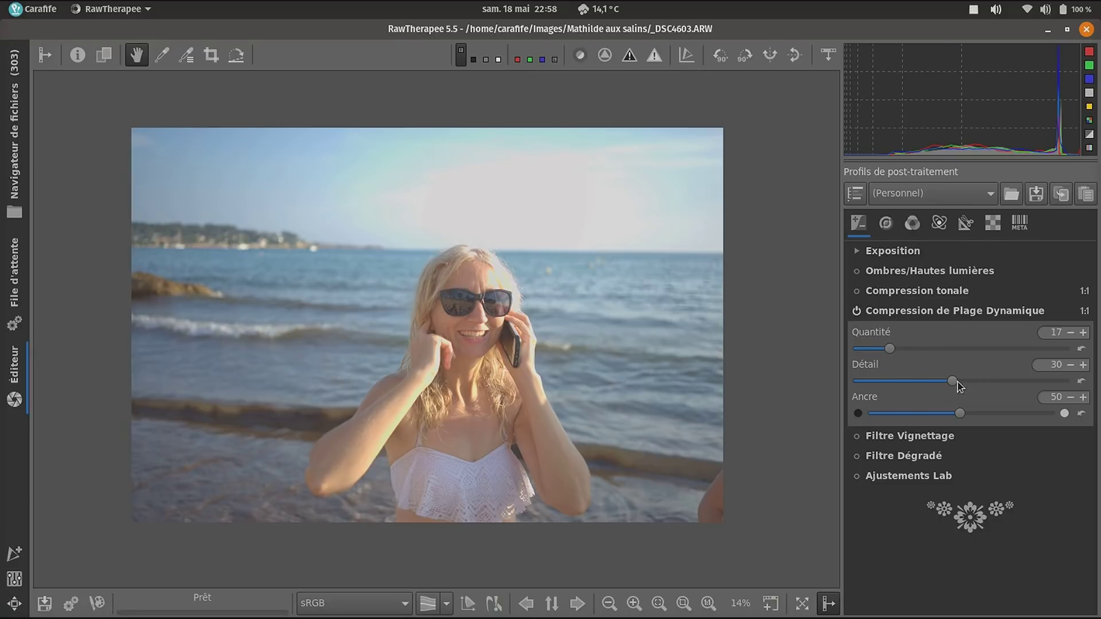
- Set the dynamic range compression's Détail to -6 and lower its Ancre
left_click_drag(953, 382, 899, 381)
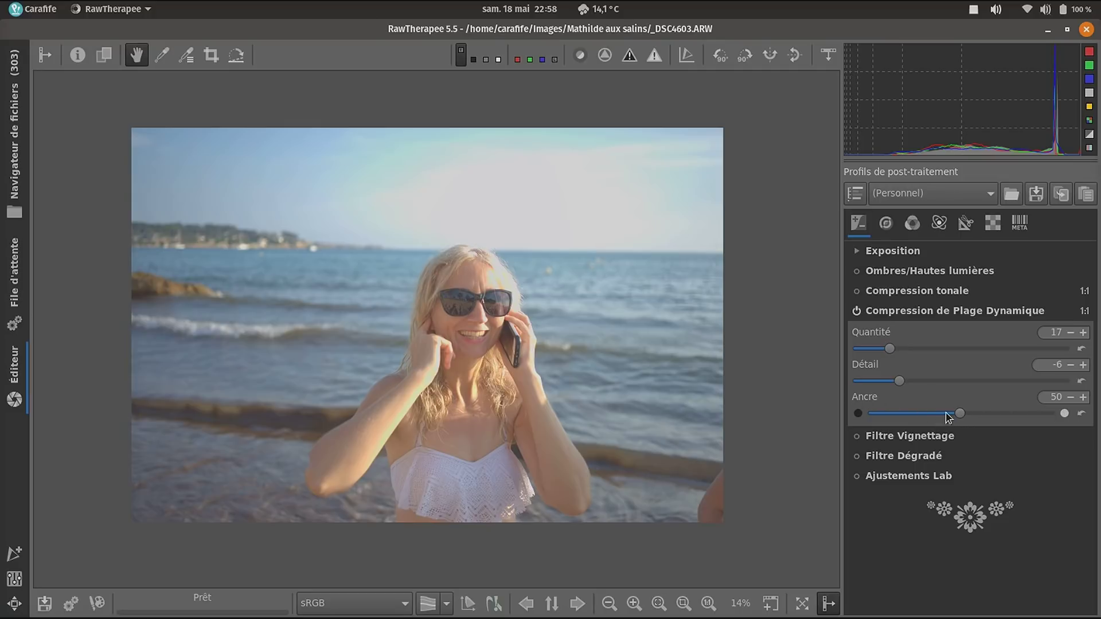
left_click_drag(960, 415, 896, 420)
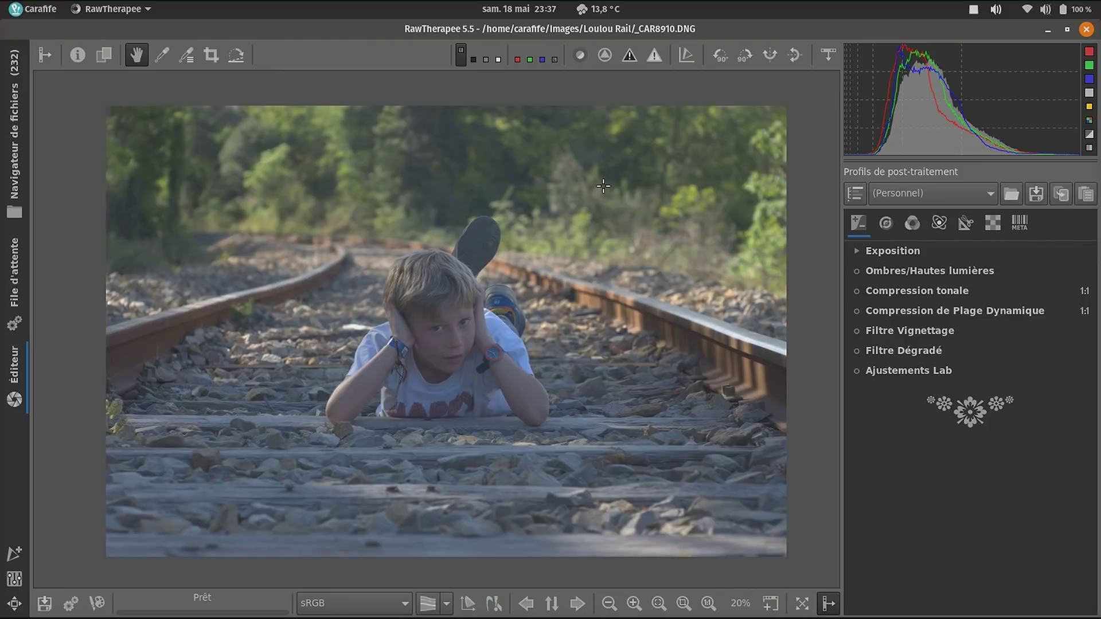
- Calculate the Exposition tone curve of the railway photo automatically from its embedded JPEG preview
left_click(892, 251)
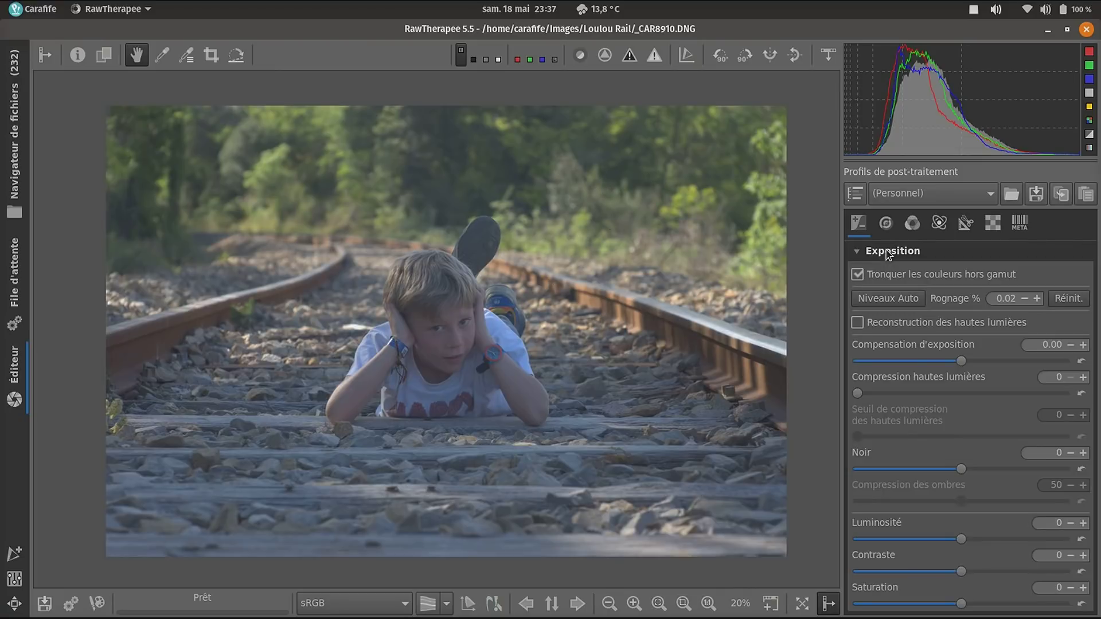
scroll(923, 334, "down", 5)
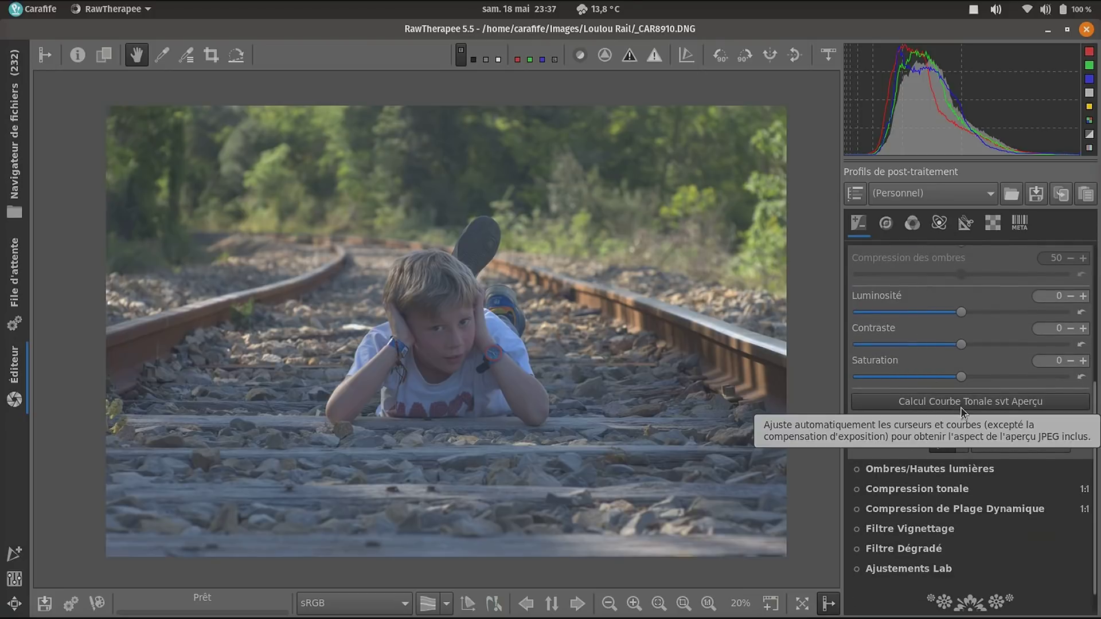
left_click(961, 402)
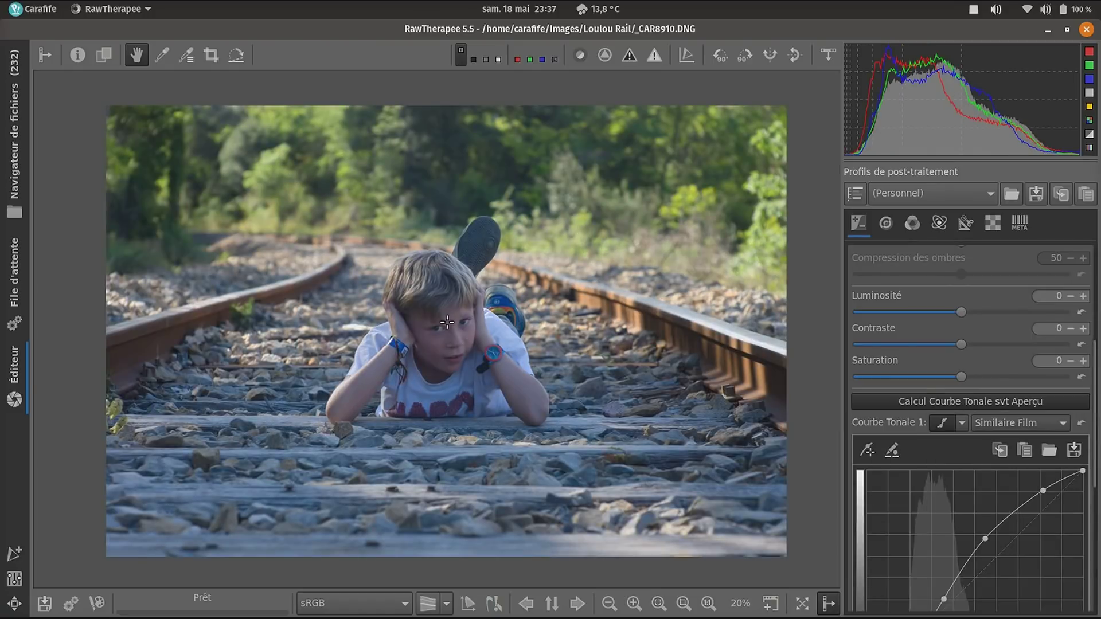
- Set the railway photo's white balance by sampling the white of the boy's eye, and collapse the Balance des blancs settings
left_click(161, 55)
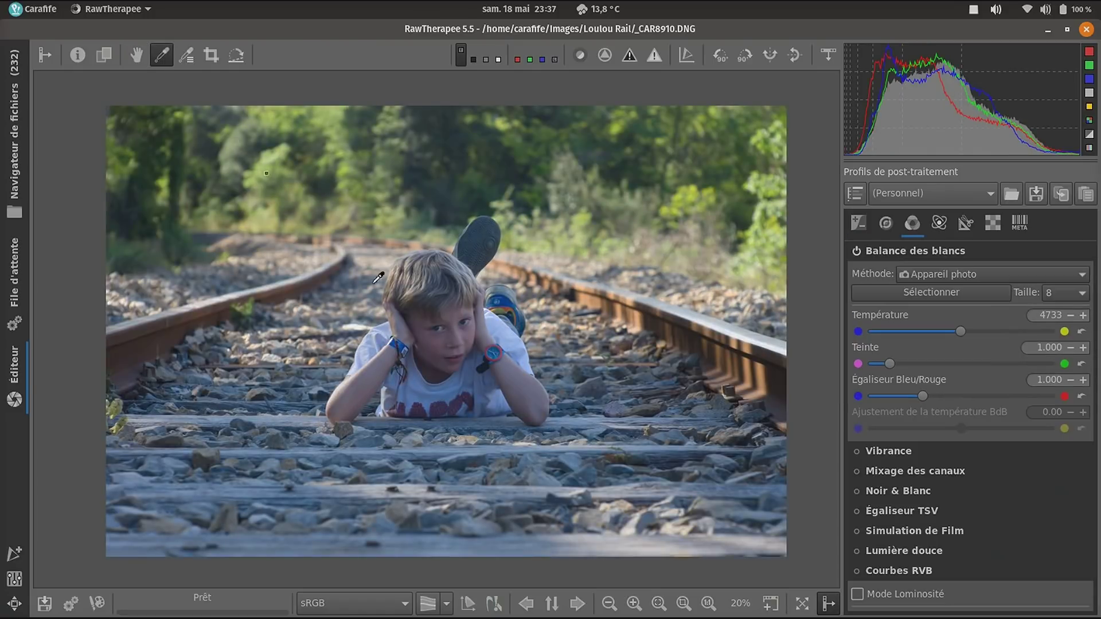
scroll(448, 340, "up", 3)
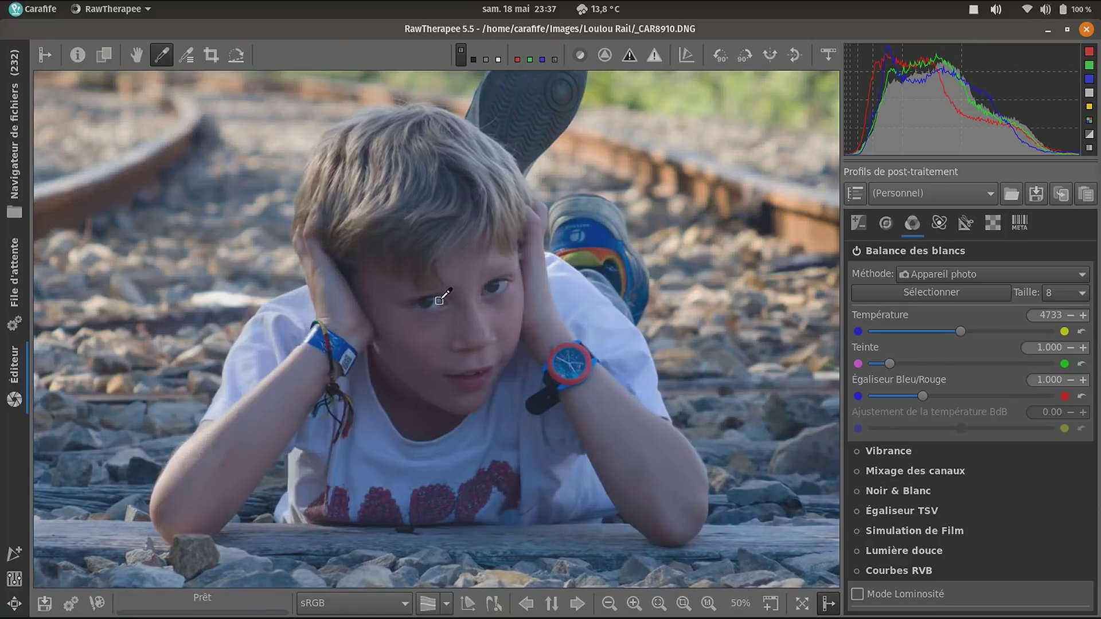
left_click(440, 299)
left_click(136, 55)
scroll(468, 260, "down", 5)
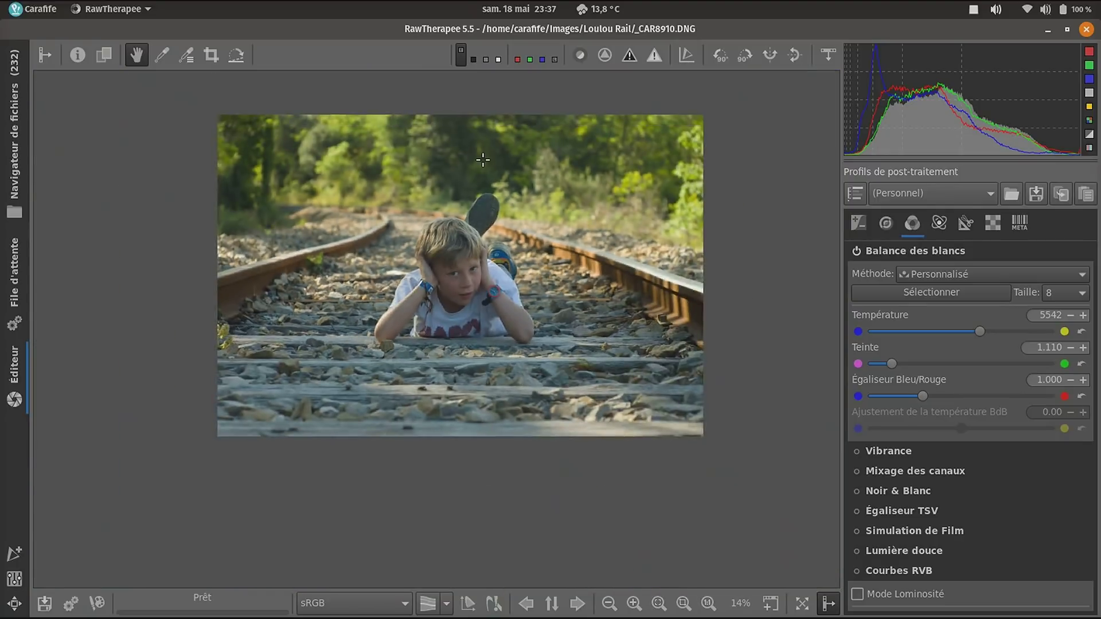
scroll(483, 160, "up", 3)
scroll(404, 194, "down", 1)
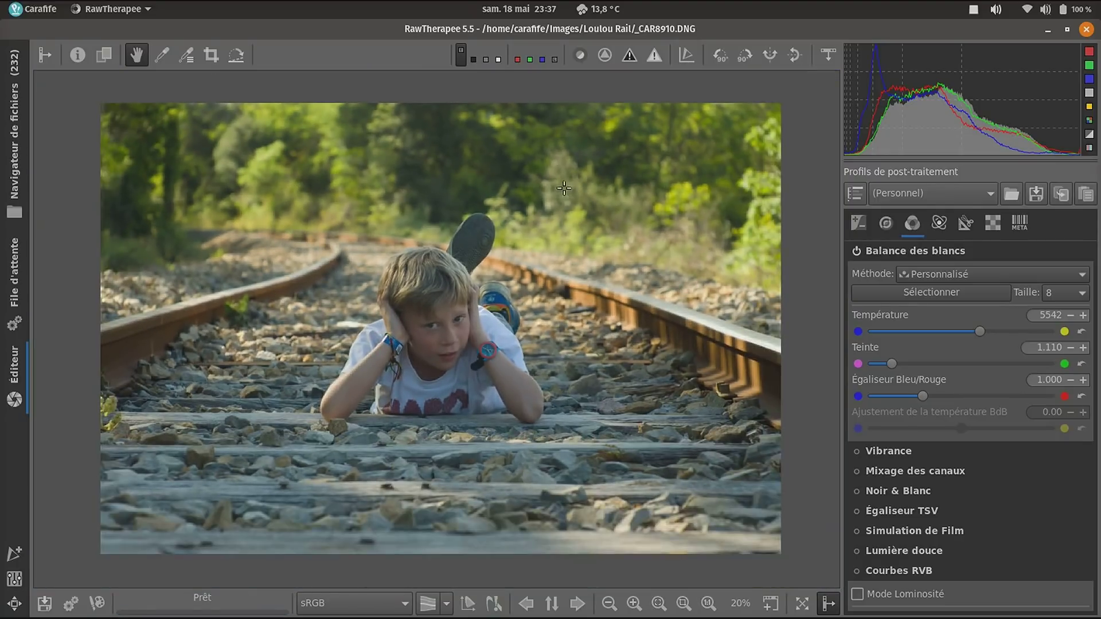
left_click(892, 252)
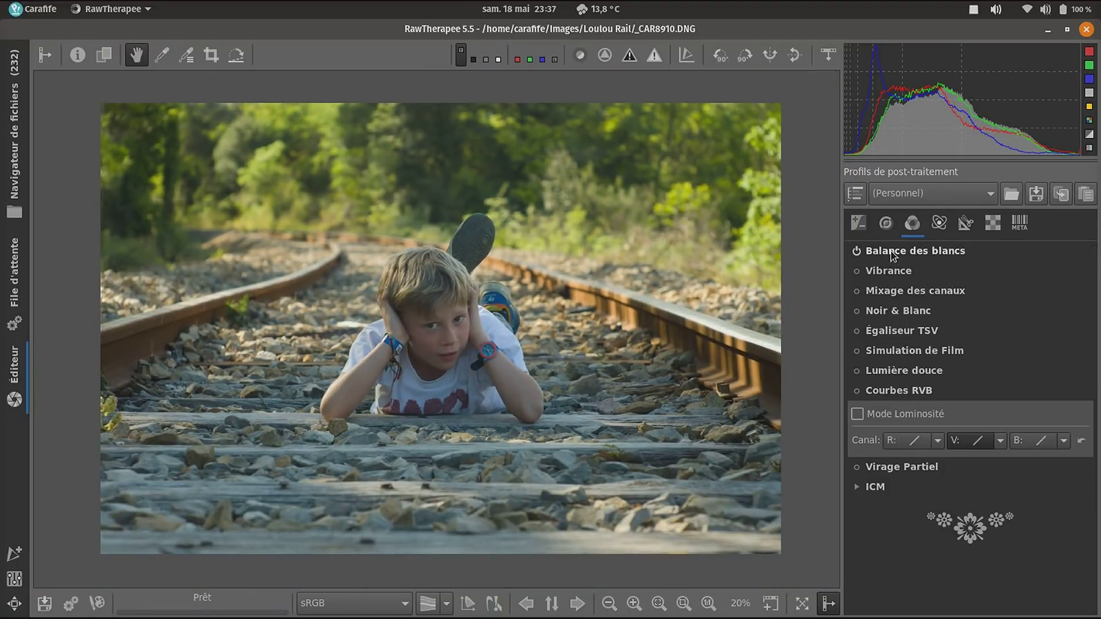
- Set the Exposition tool's Compensation d'exposition to 0.30
left_click(860, 226)
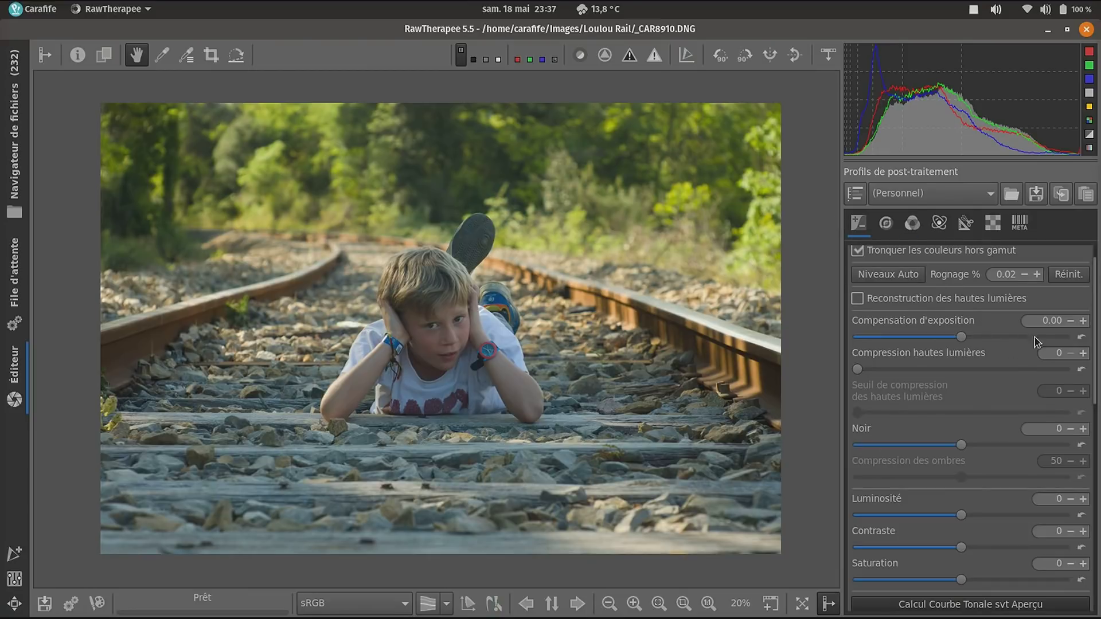
left_click(1083, 321)
left_click(1082, 321)
left_click(1083, 321)
left_click(1083, 321)
left_click(1083, 321)
left_click(1083, 321)
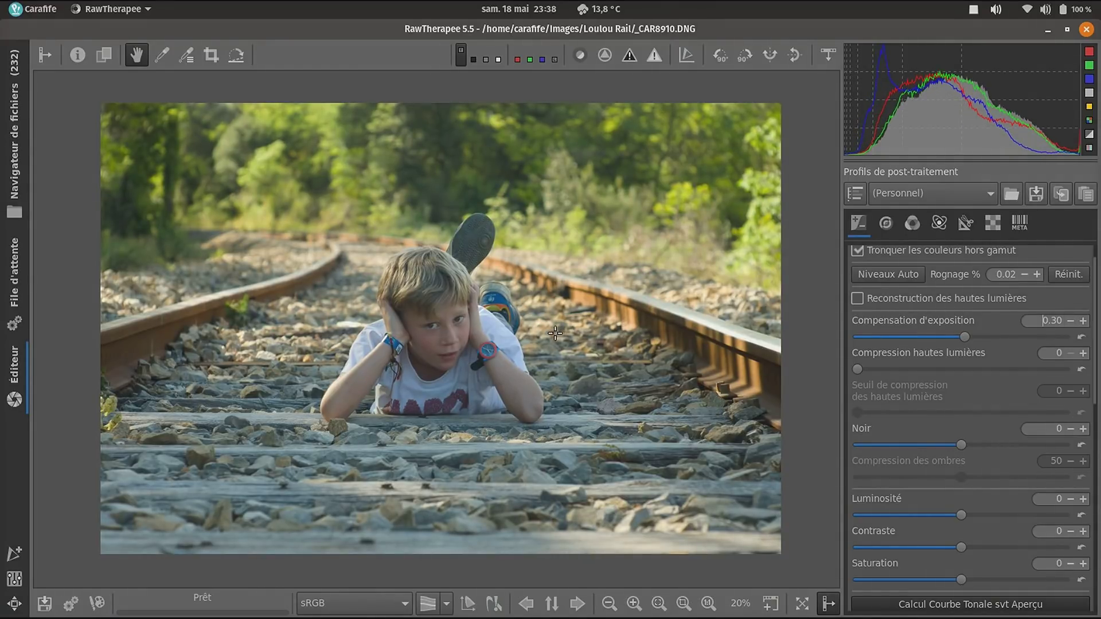
scroll(390, 327, "up", 1)
scroll(389, 328, "down", 1)
- With clipped highlights displayed, enable Reconstruction des hautes lumières using Propagation de la couleur and set Compression hautes lumières to 330
left_click(654, 55)
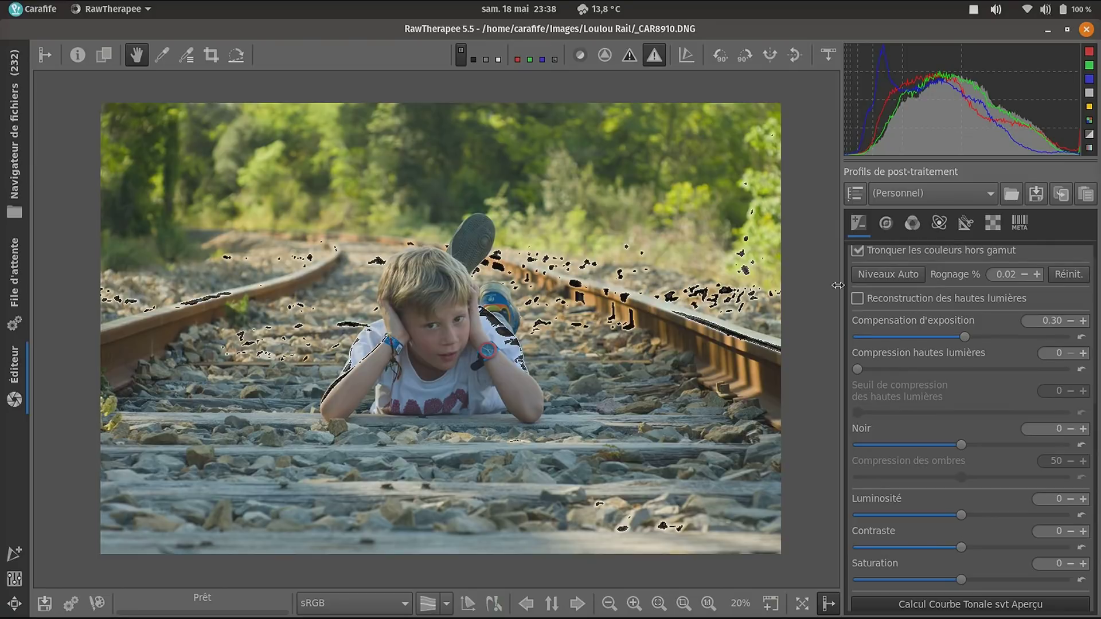
left_click(857, 298)
left_click(943, 317)
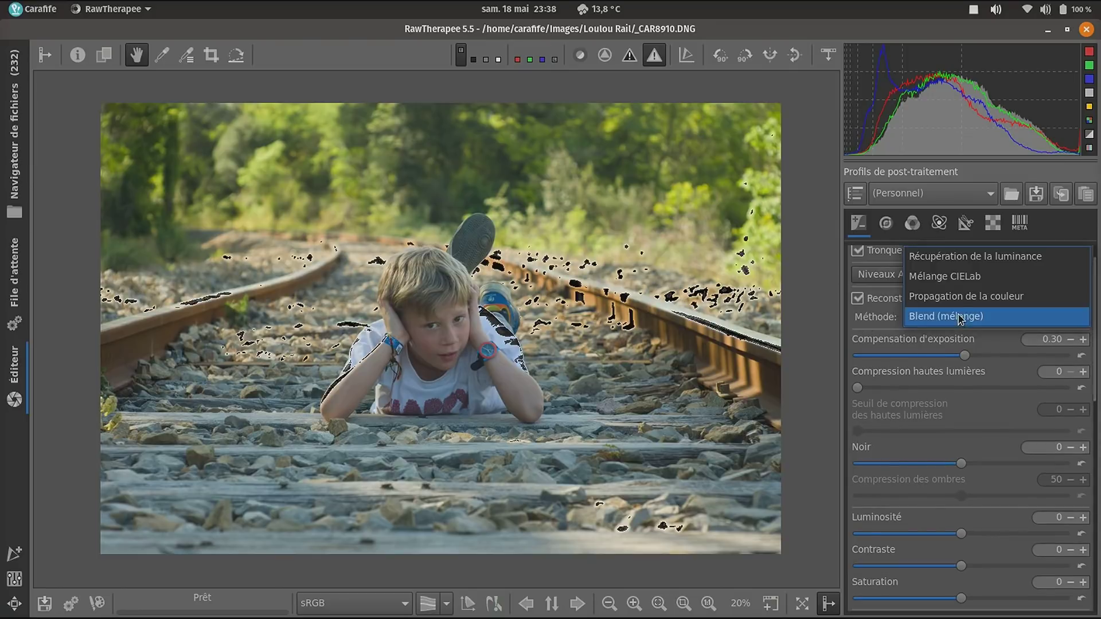
left_click(944, 296)
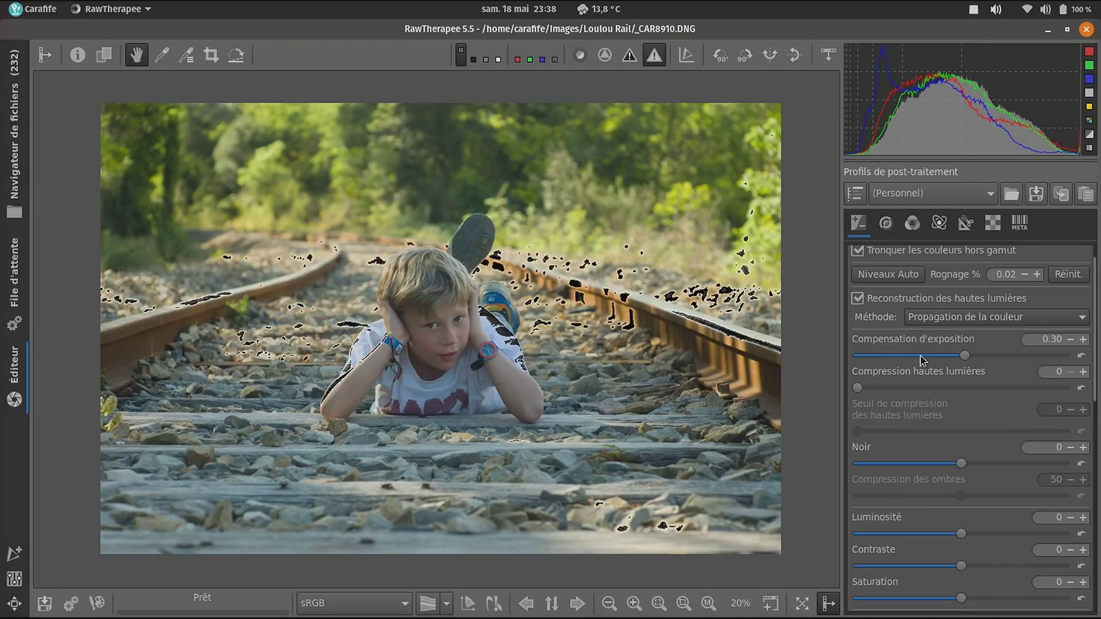
left_click_drag(856, 389, 993, 392)
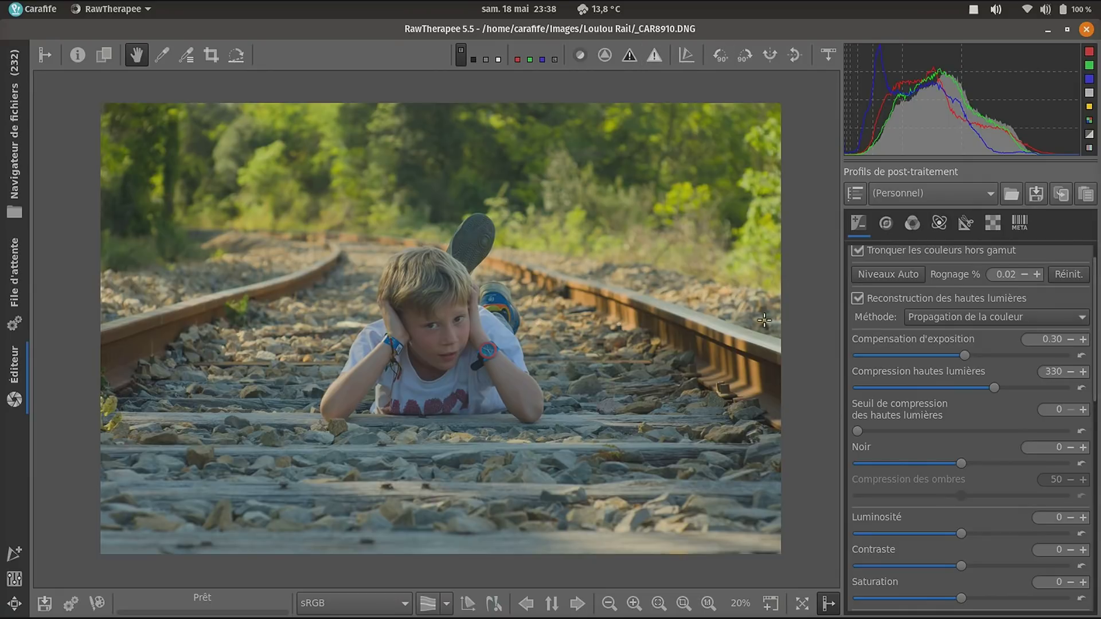
- Enable Ombres/Hautes lumières with Hautes lumières at 18 and Ombres at 9
scroll(883, 392, "down", 2)
scroll(896, 397, "down", 10)
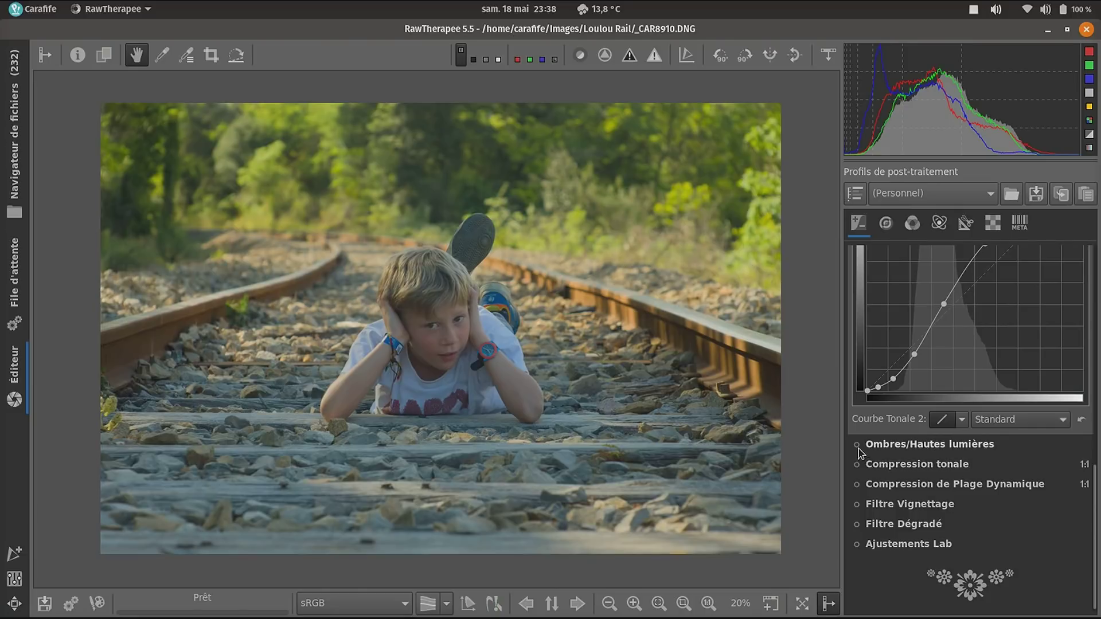
left_click(895, 450)
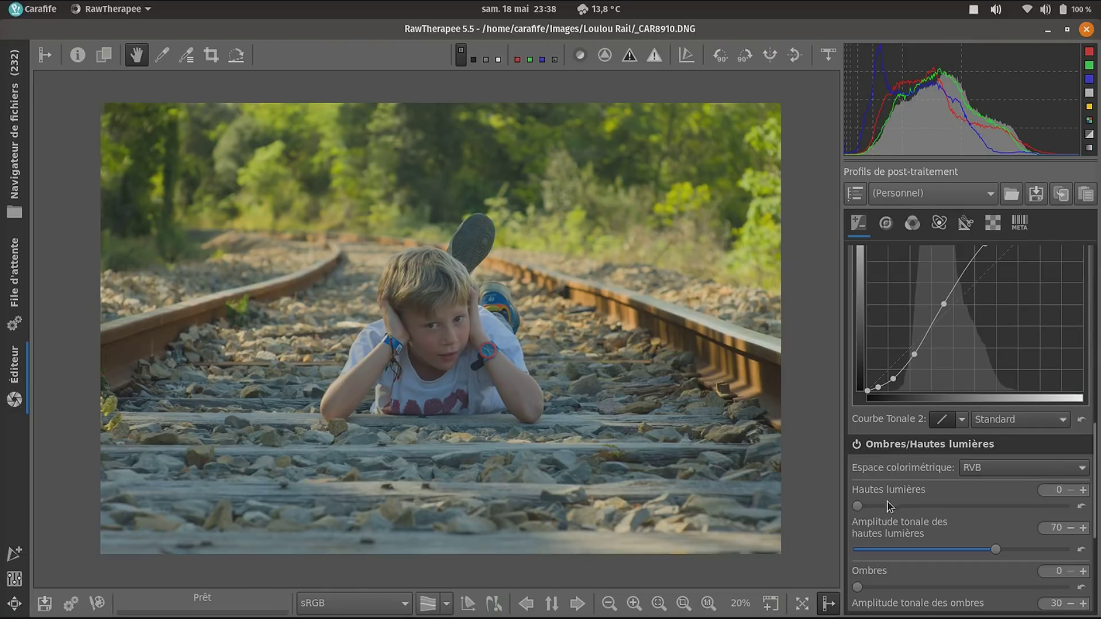
left_click_drag(861, 505, 893, 506)
scroll(893, 529, "down", 2)
left_click_drag(858, 543, 878, 543)
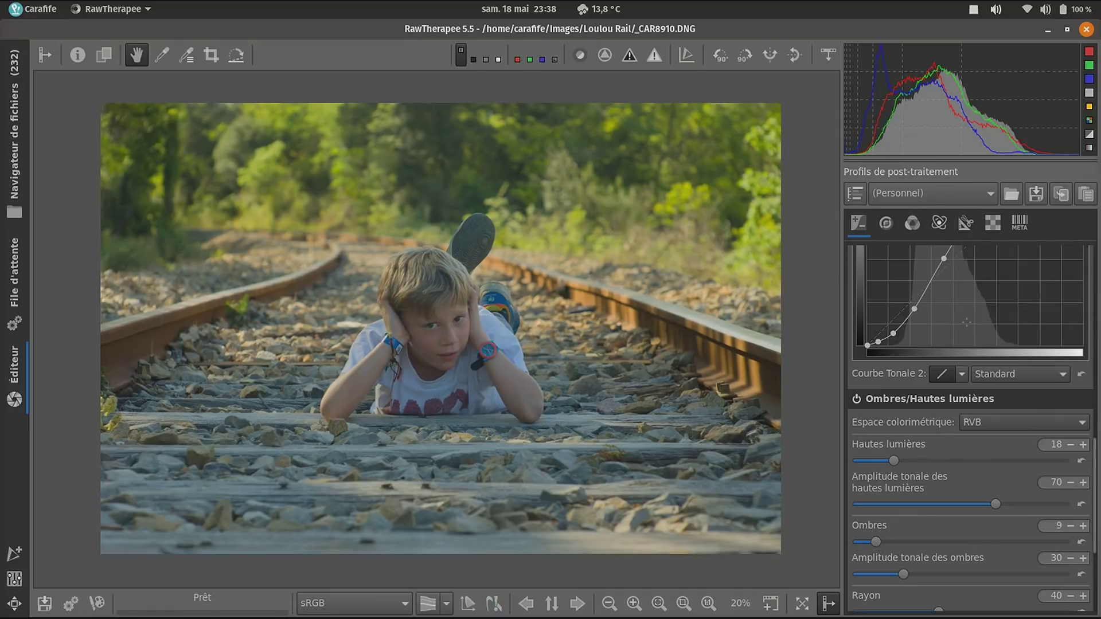
- Switch Courbe Tonale 2 to a custom curve in Perceptuel mode and reset it to a straight line
scroll(968, 319, "up", 5)
scroll(968, 319, "up", 5)
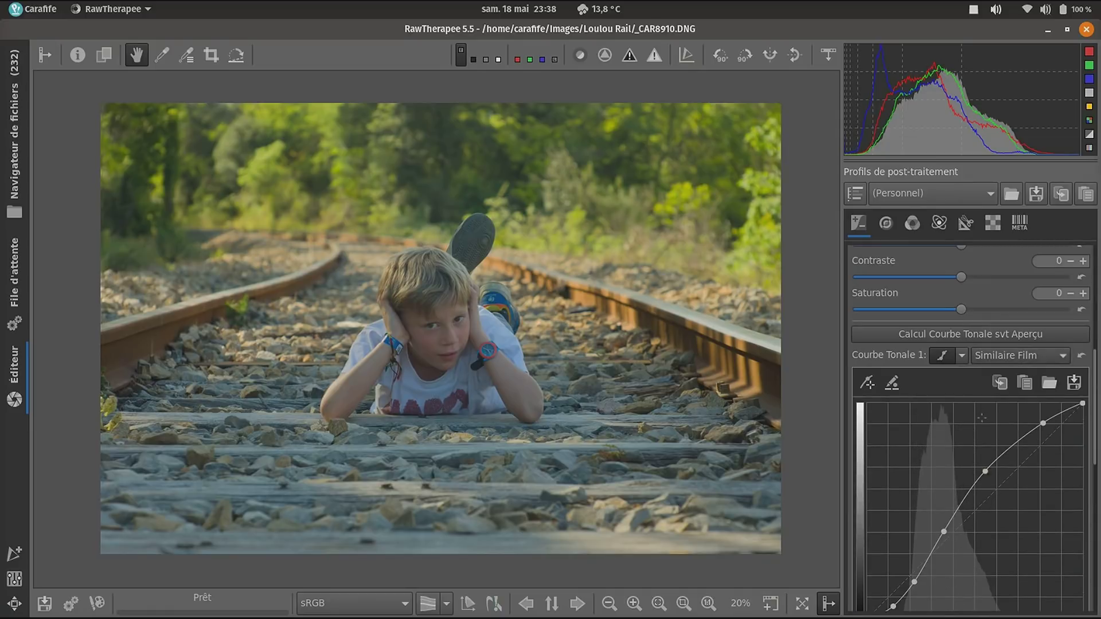
scroll(984, 453, "down", 7)
scroll(981, 418, "down", 7)
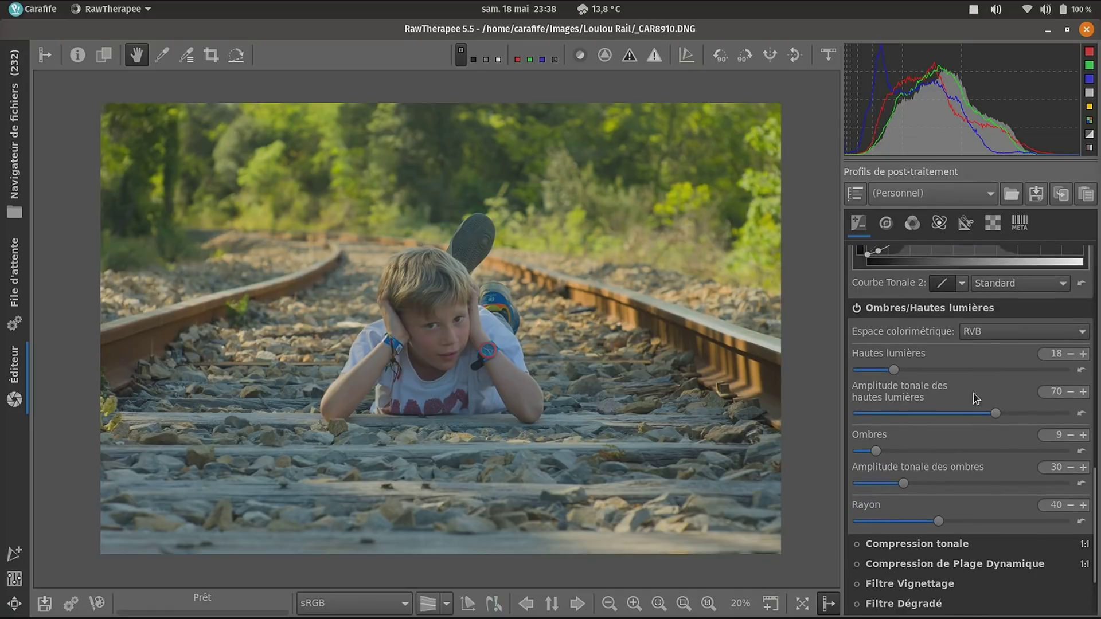
left_click(962, 287)
left_click(992, 318)
left_click(1043, 290)
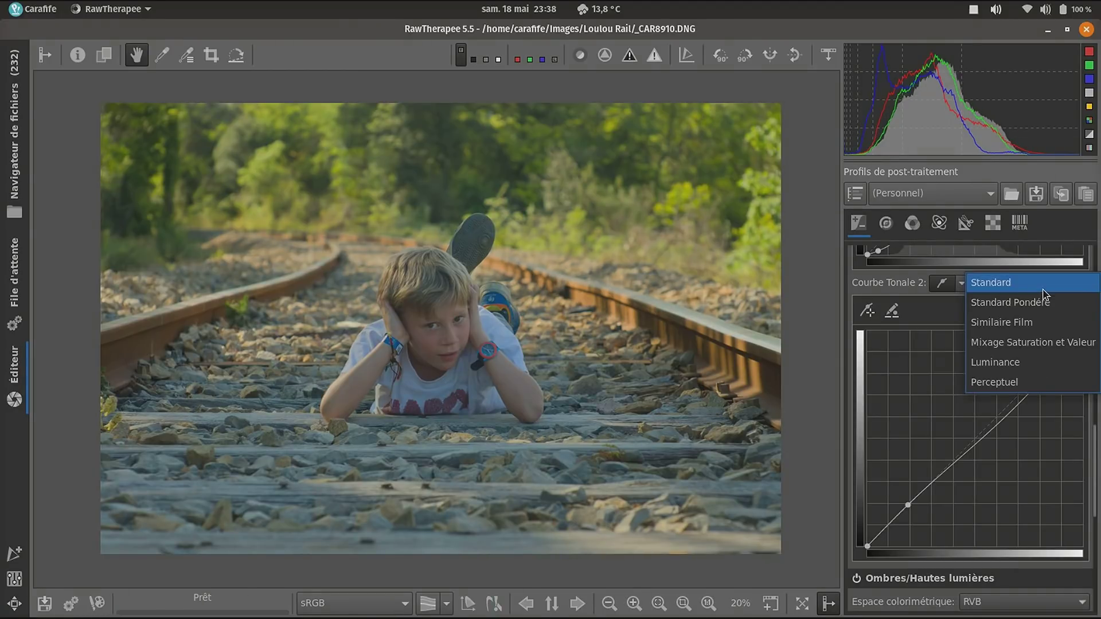
left_click(1031, 381)
left_click(1080, 283)
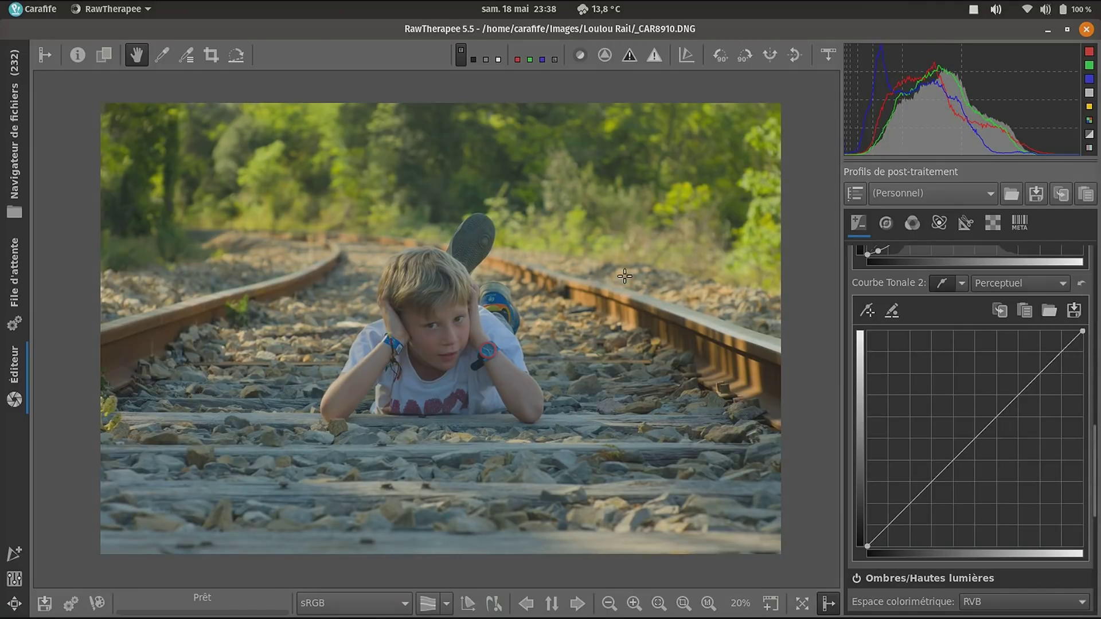
- Shape Courbe Tonale 2 with a slightly lowered highlight point and a shadow point kept close to the diagonal
left_click_drag(1037, 376, 1052, 369)
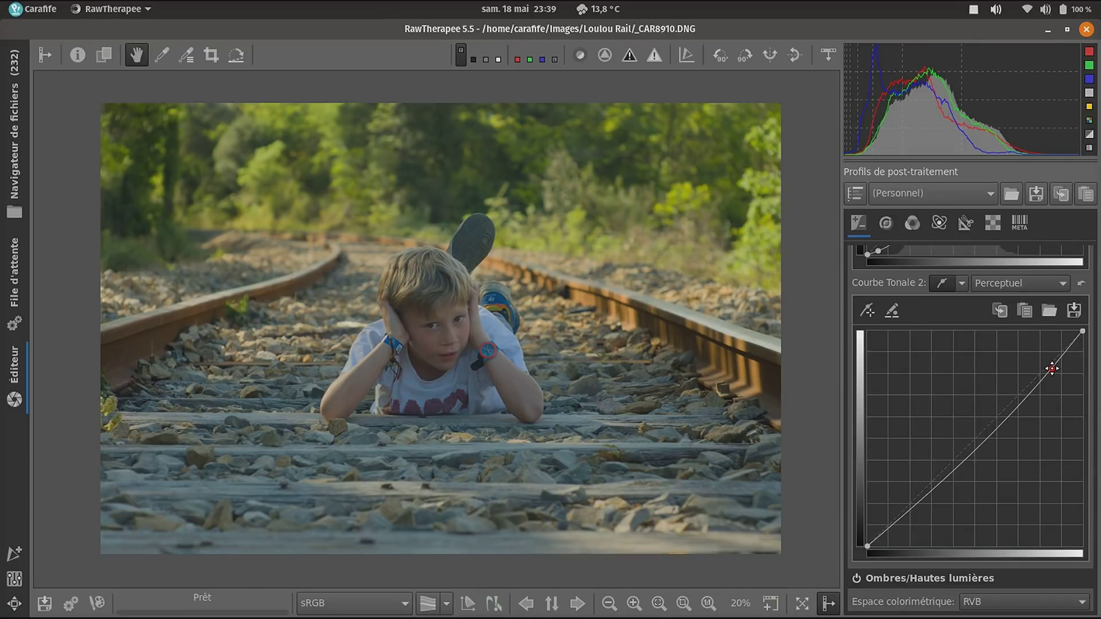
left_click_drag(925, 494, 918, 499)
left_click(1048, 369)
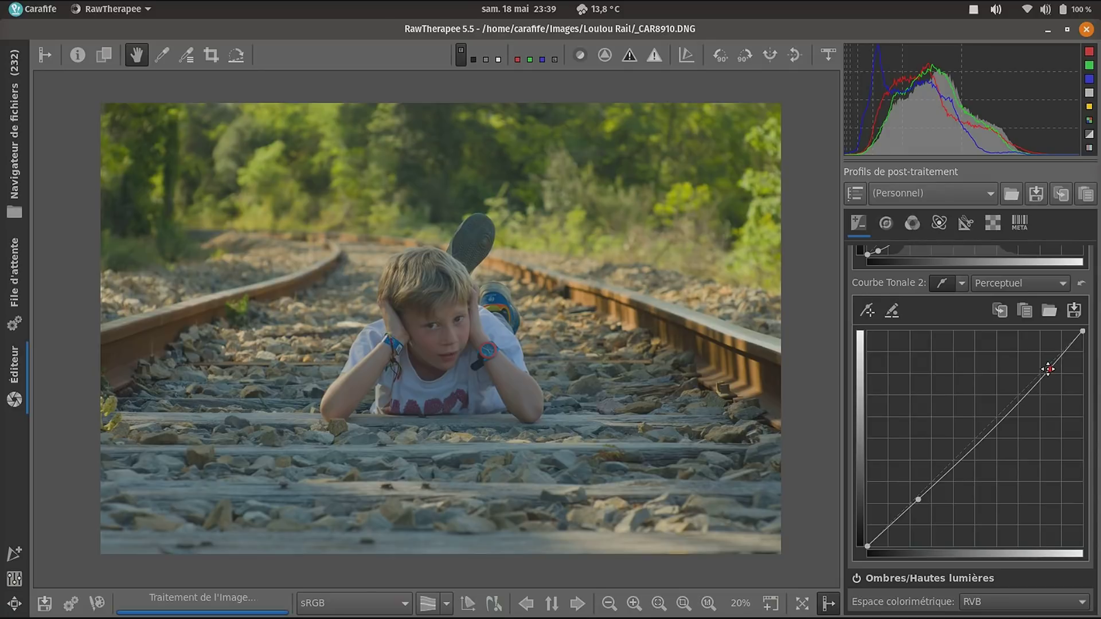
left_click_drag(917, 499, 914, 499)
- Try the Standard Pondéré and Standard modes on Courbe Tonale 2, and return it to Perceptuel
left_click(1031, 283)
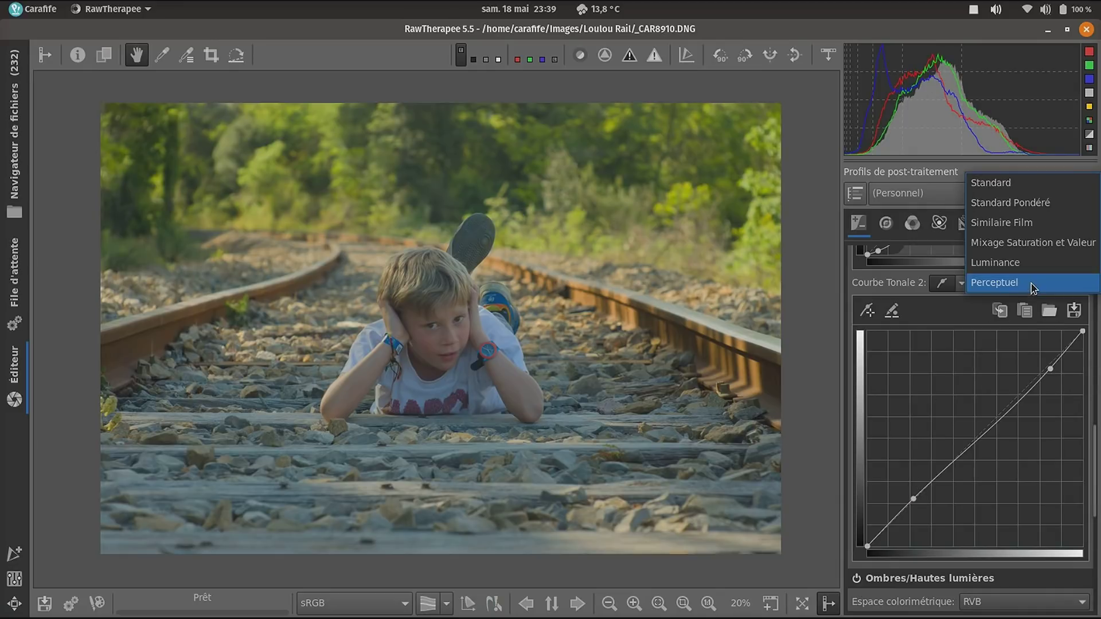
left_click(1026, 203)
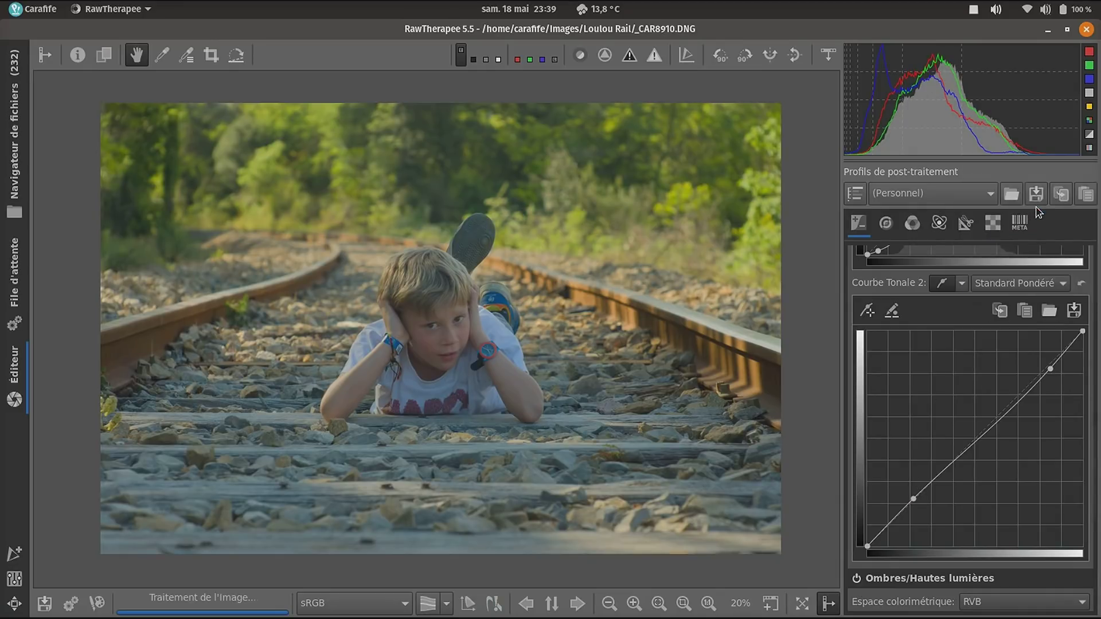
left_click(1034, 282)
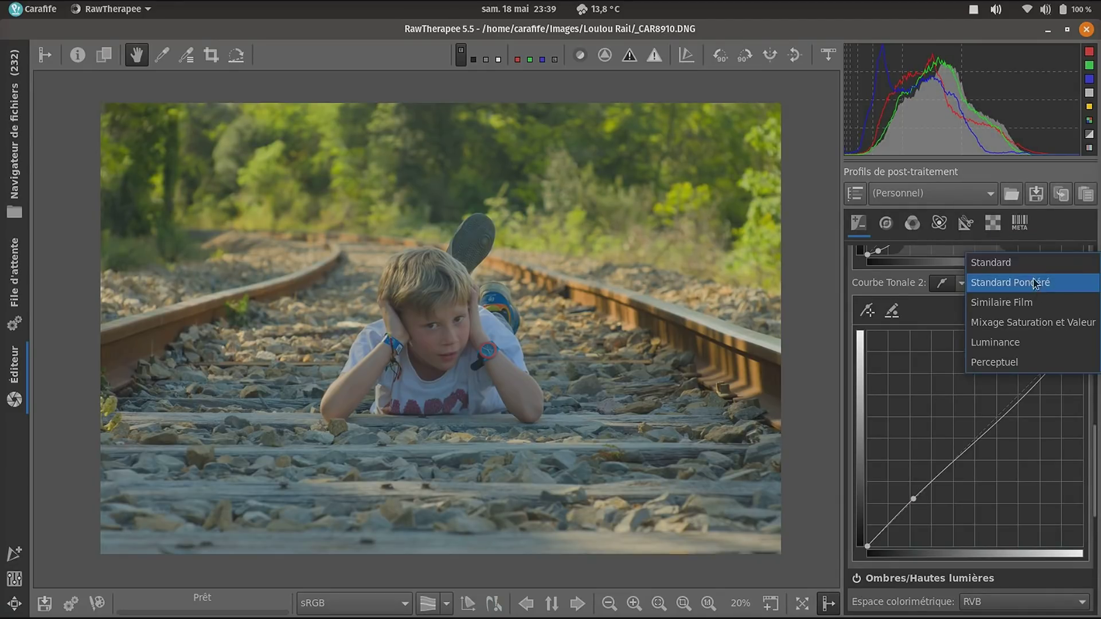
left_click(1031, 268)
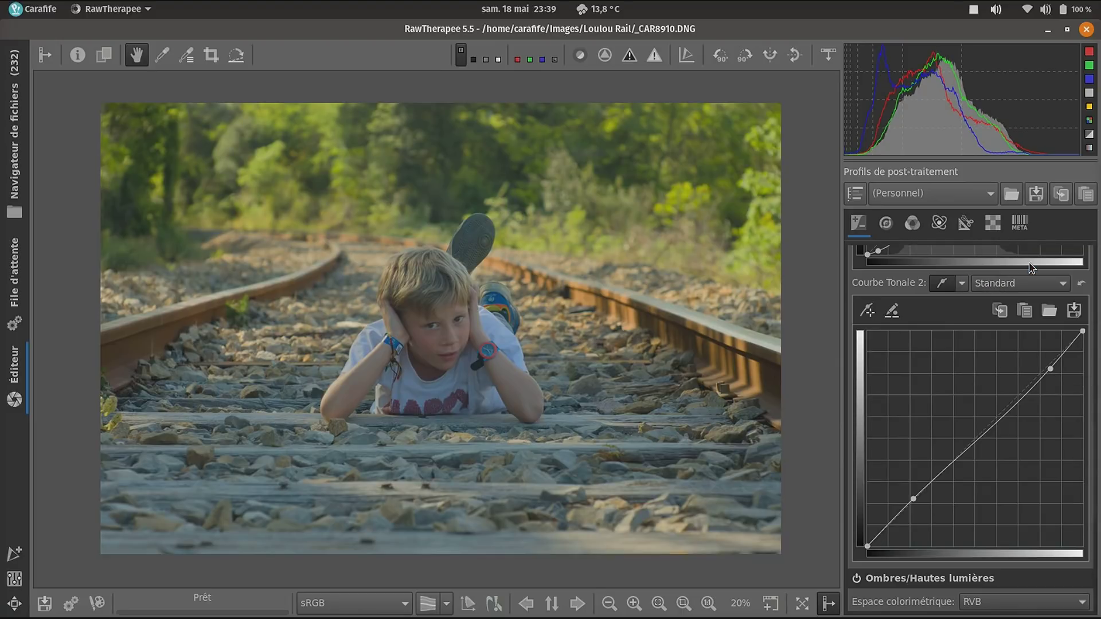
left_click(1035, 284)
left_click(1026, 382)
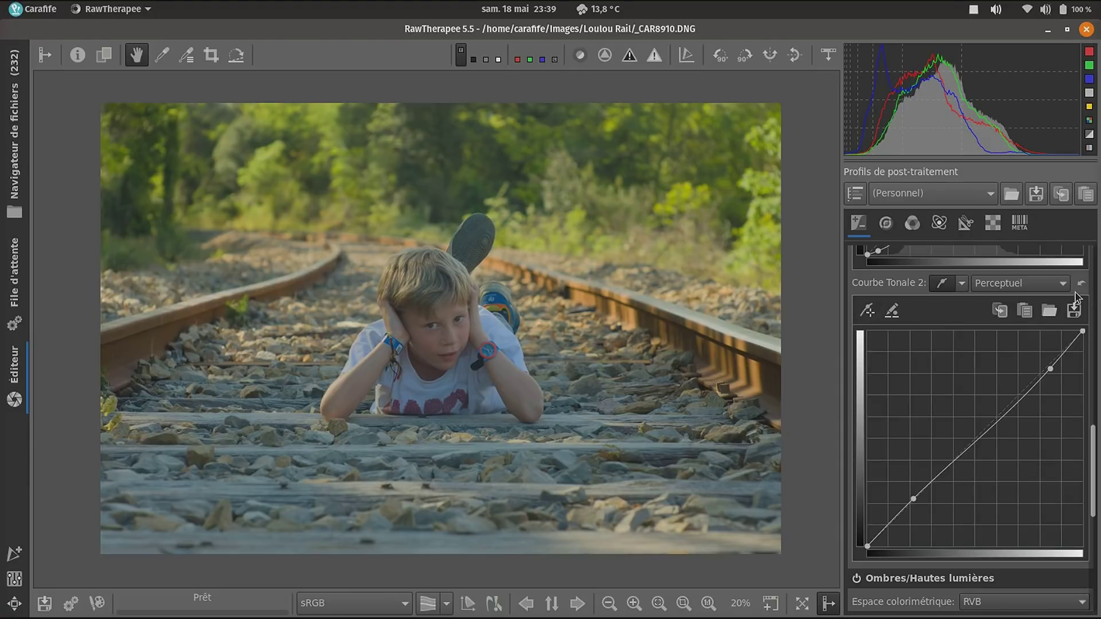
- Set the Exposition tool's Contraste to 12
scroll(975, 312, "down", 3)
scroll(1000, 436, "up", 5)
scroll(1000, 436, "up", 10)
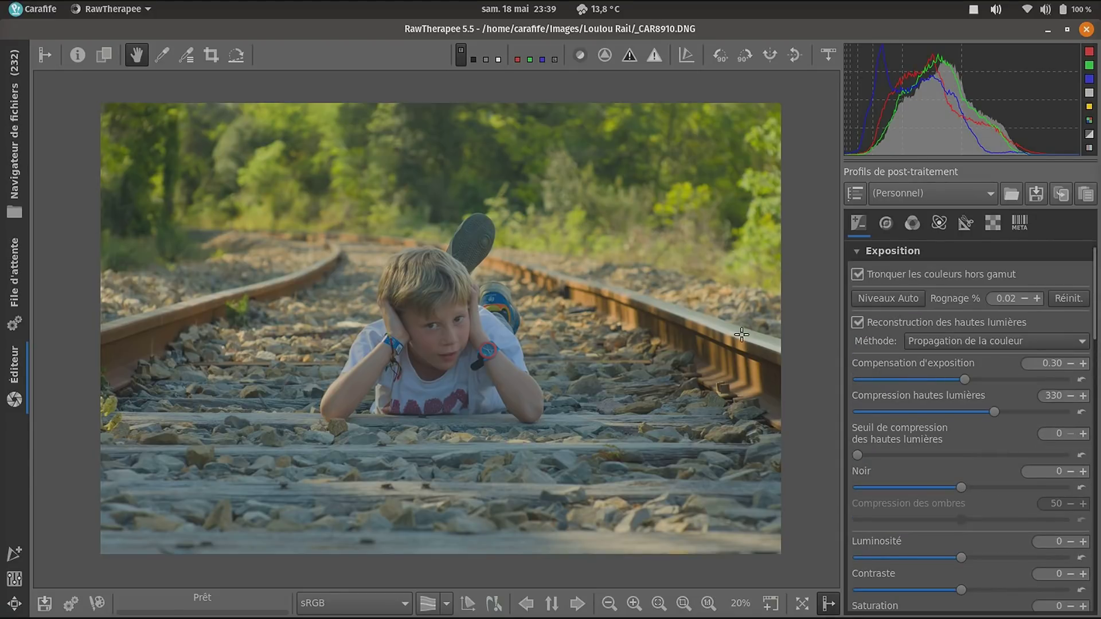
scroll(958, 462, "down", 2)
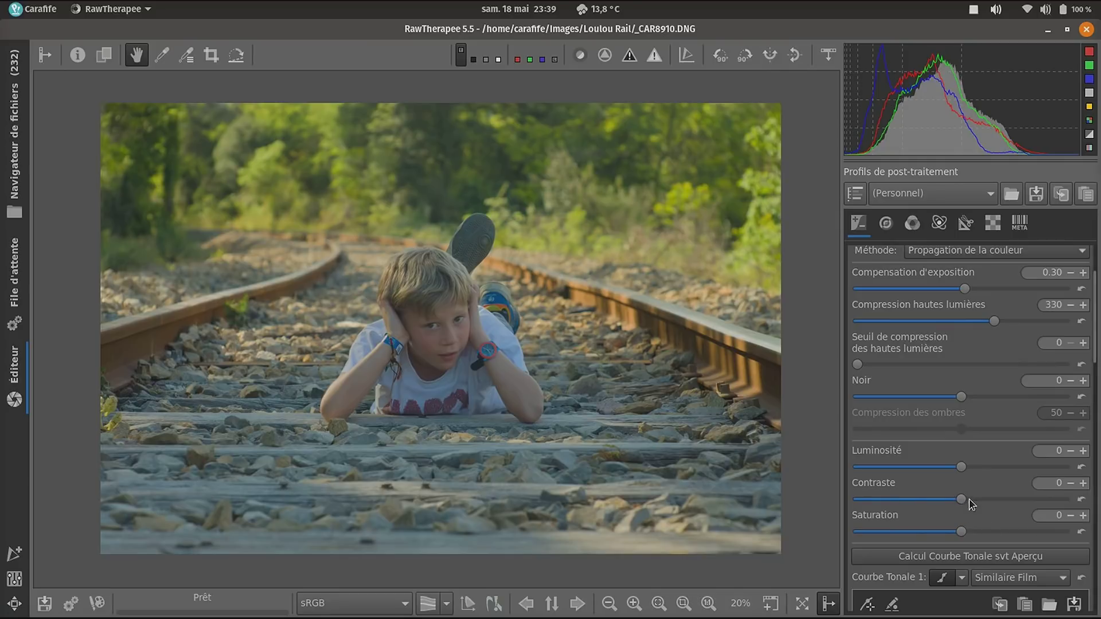
left_click_drag(965, 498, 980, 501)
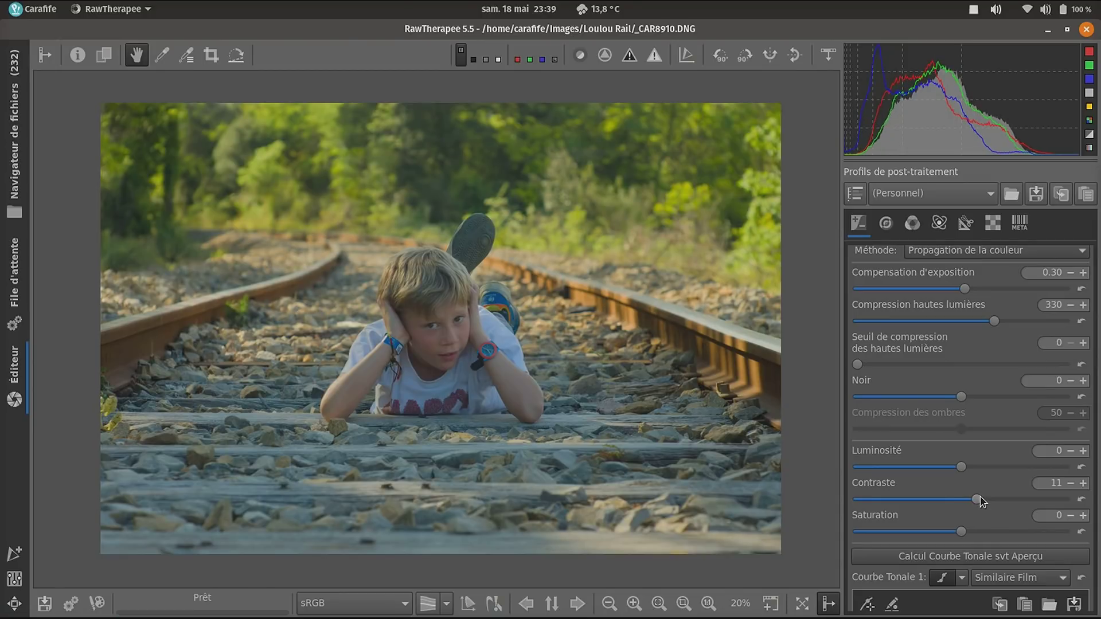
left_click_drag(981, 501, 982, 501)
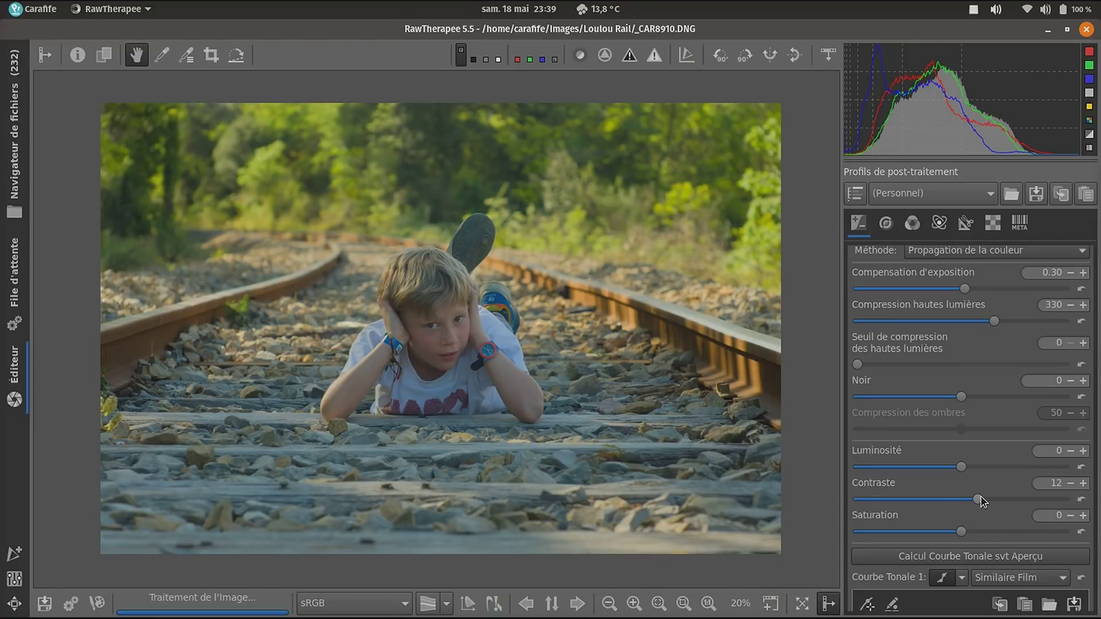
- Collapse the Courbes RVB settings among the colour tools and enable Lumière douce on the photo
left_click(912, 224)
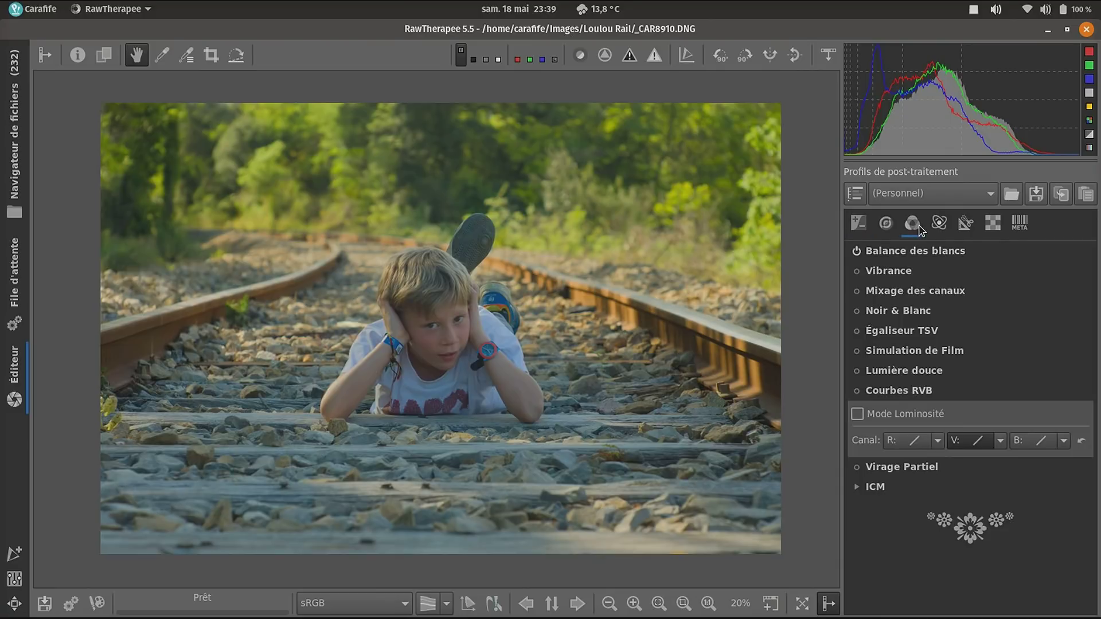
left_click(899, 392)
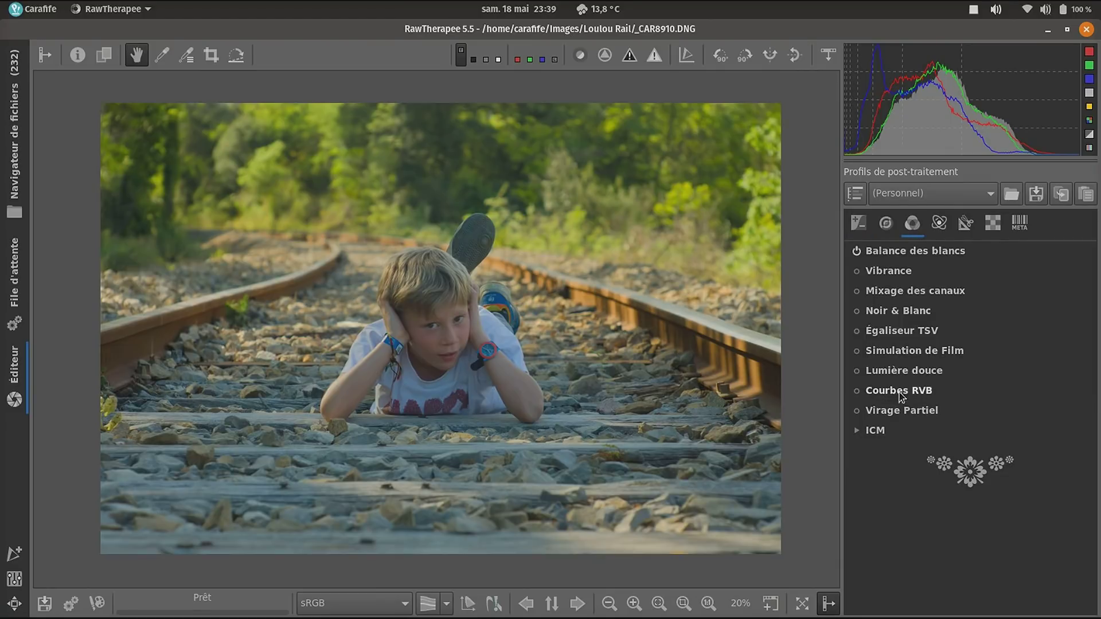
left_click(858, 373)
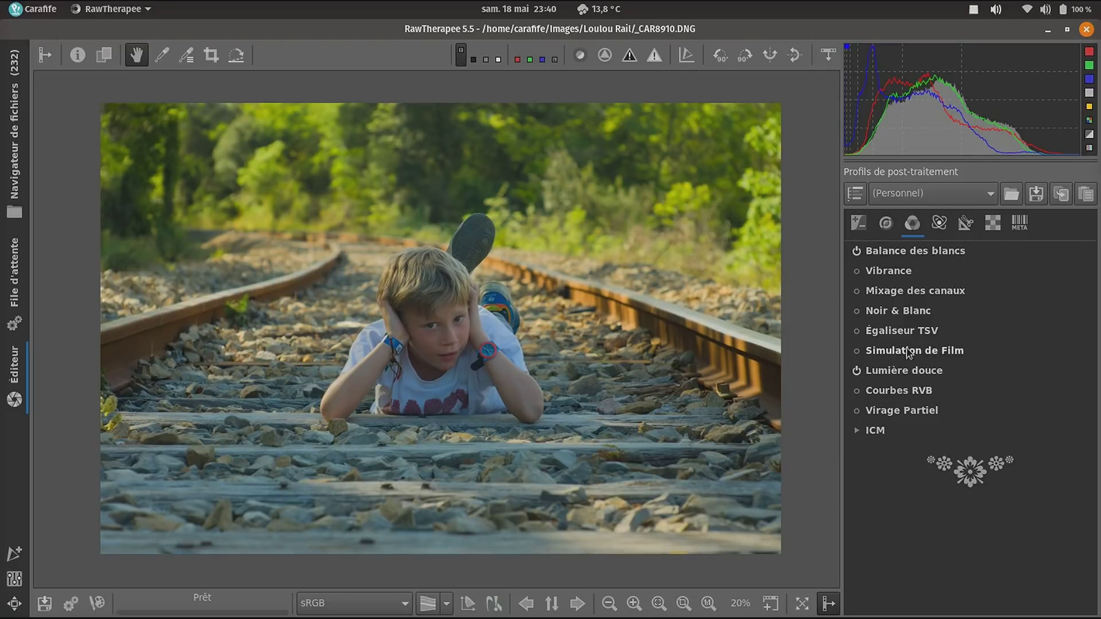
- Enable Courbes RVB with Mode Luminosité and set the green channel's curve type to Personnalisé
left_click(904, 392)
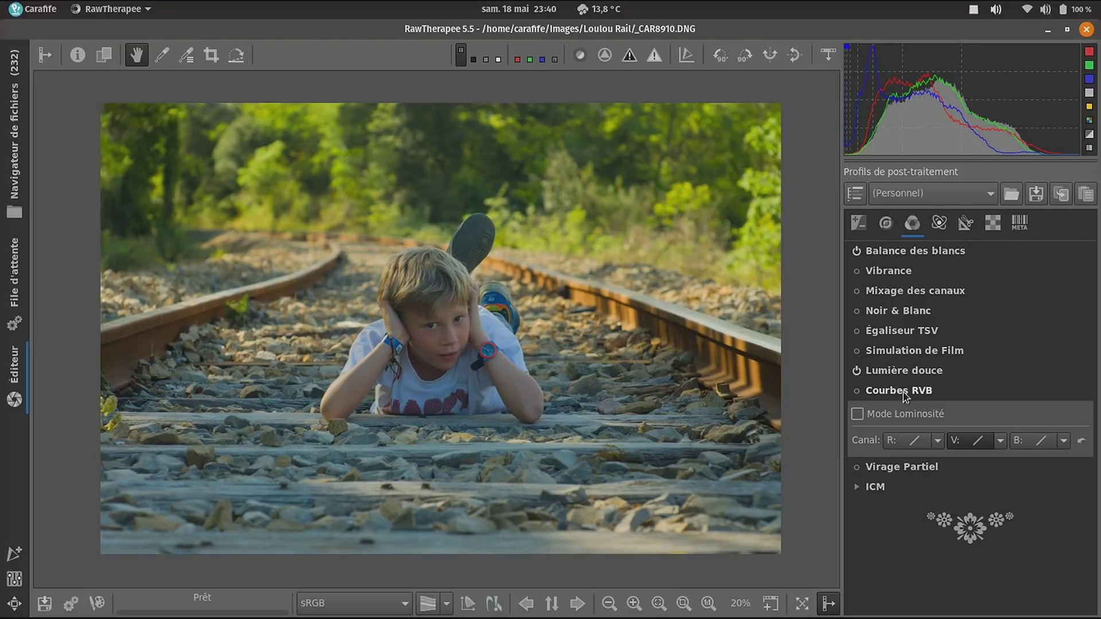
left_click(857, 392)
left_click(864, 415)
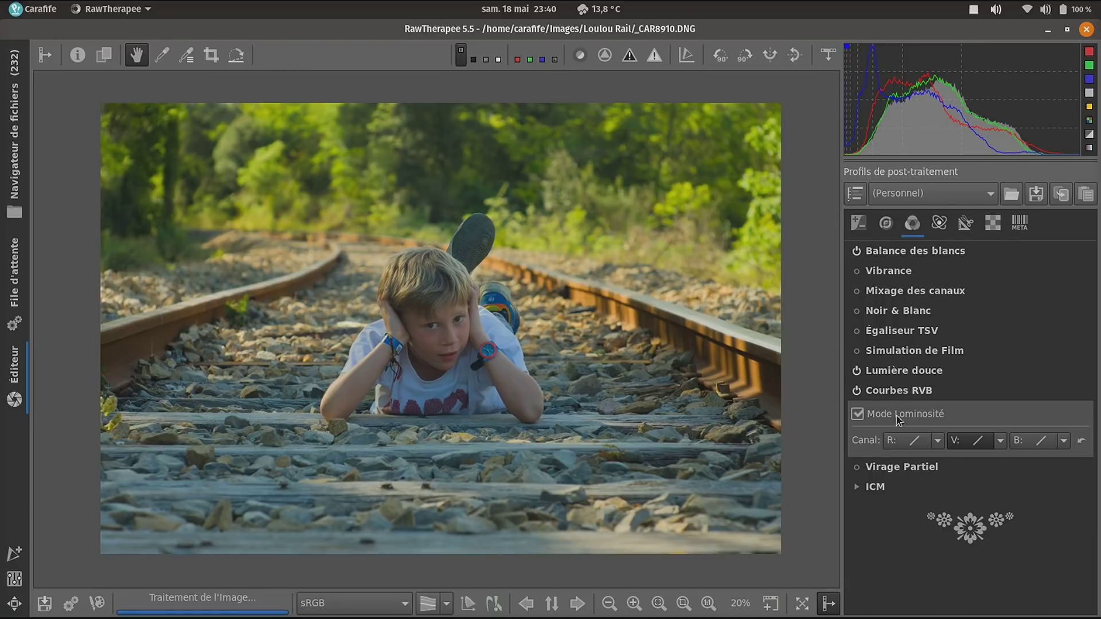
left_click(1001, 442)
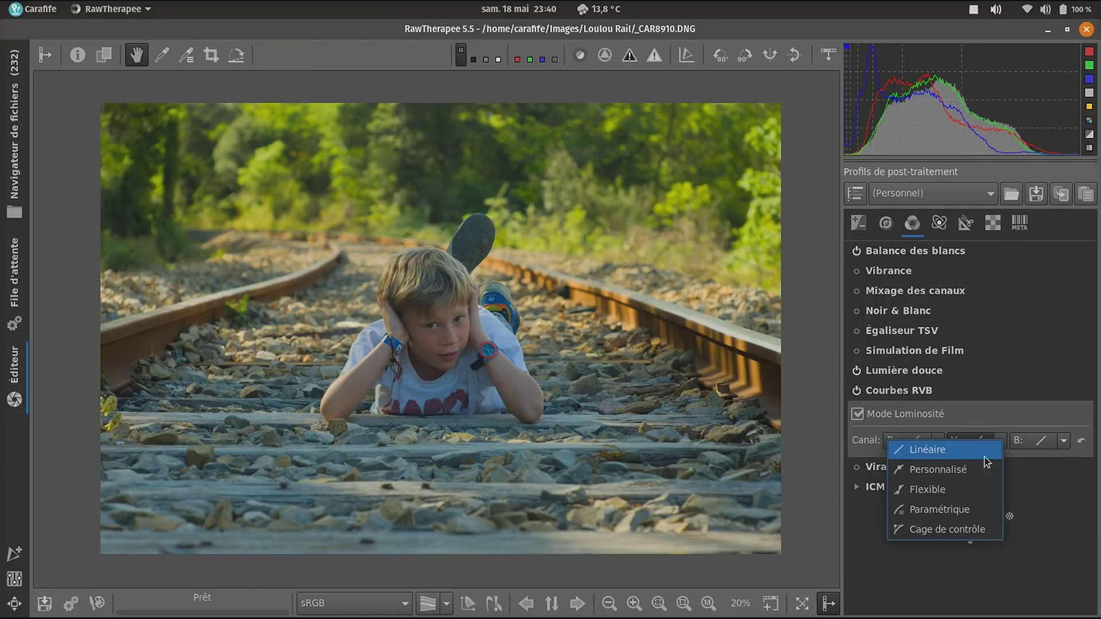
left_click(956, 469)
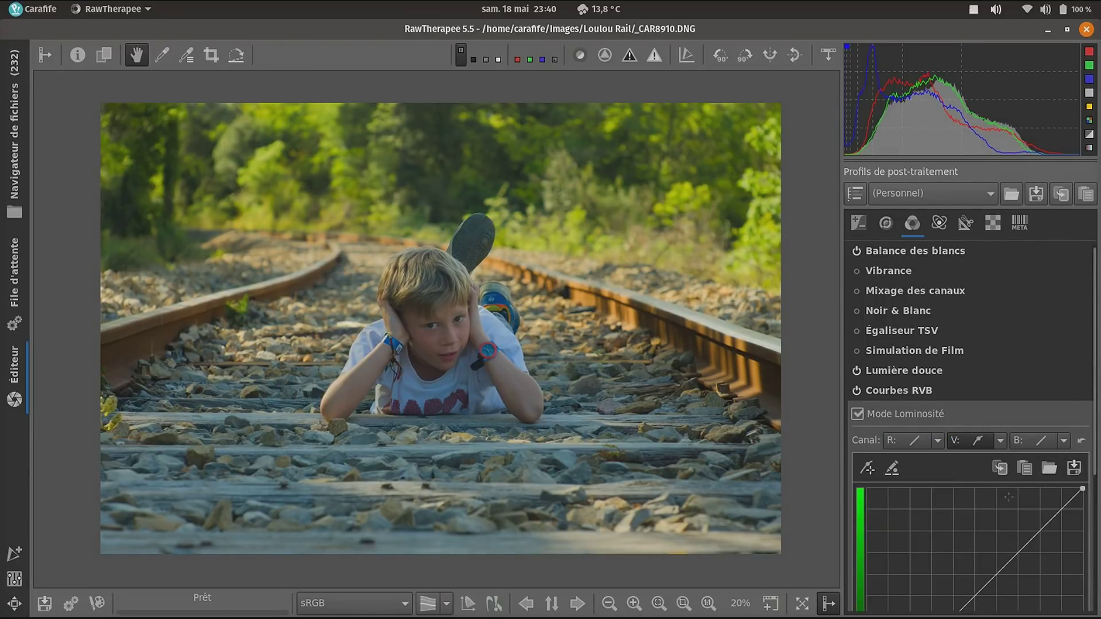
- Add a slightly raised point in the shadows of the green channel curve and collapse the Courbes RVB settings
scroll(944, 502, "down", 1)
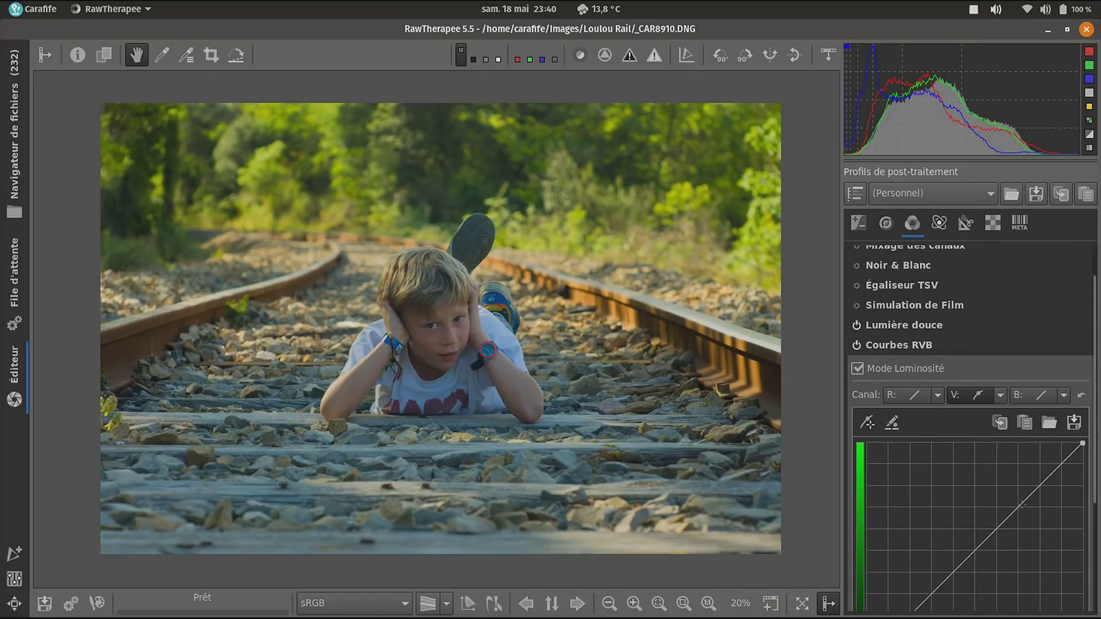
scroll(925, 490, "down", 1)
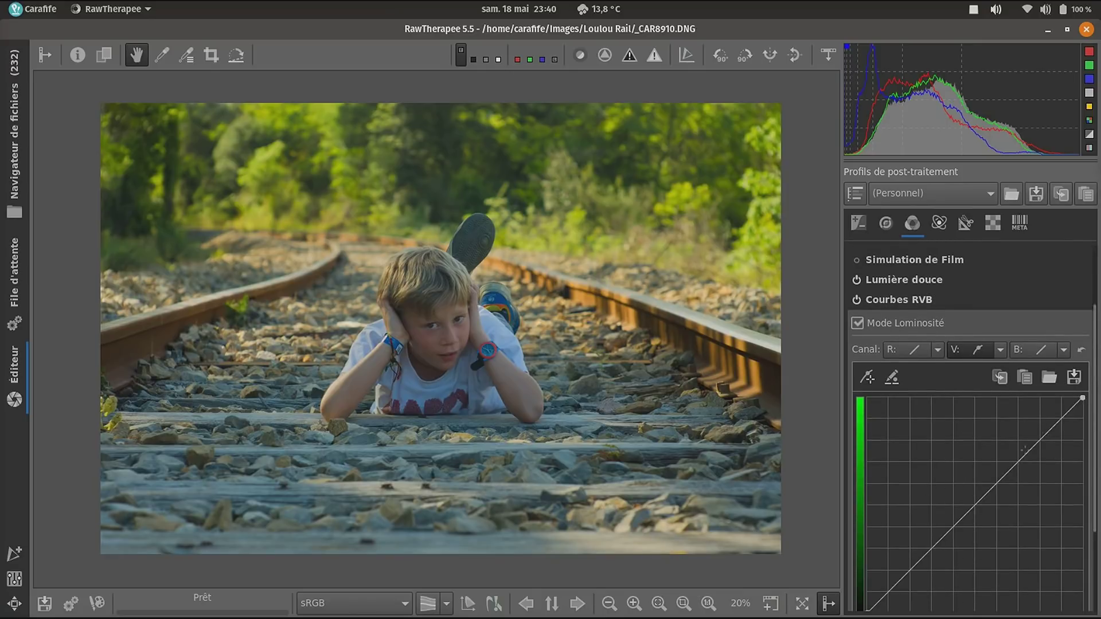
left_click(905, 570)
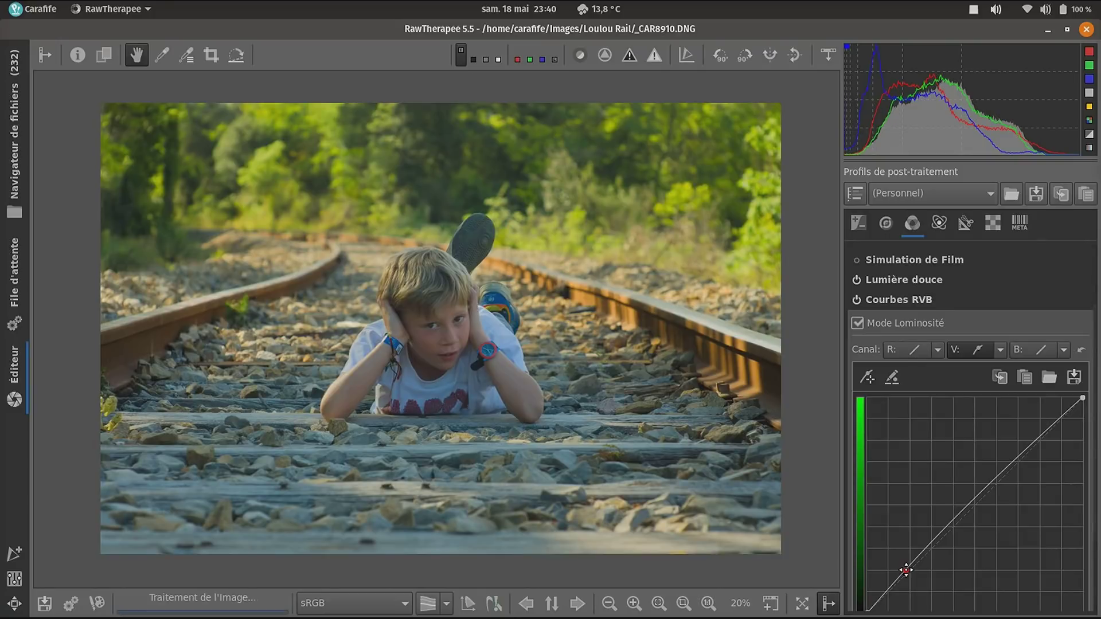
left_click(898, 299)
left_click(855, 225)
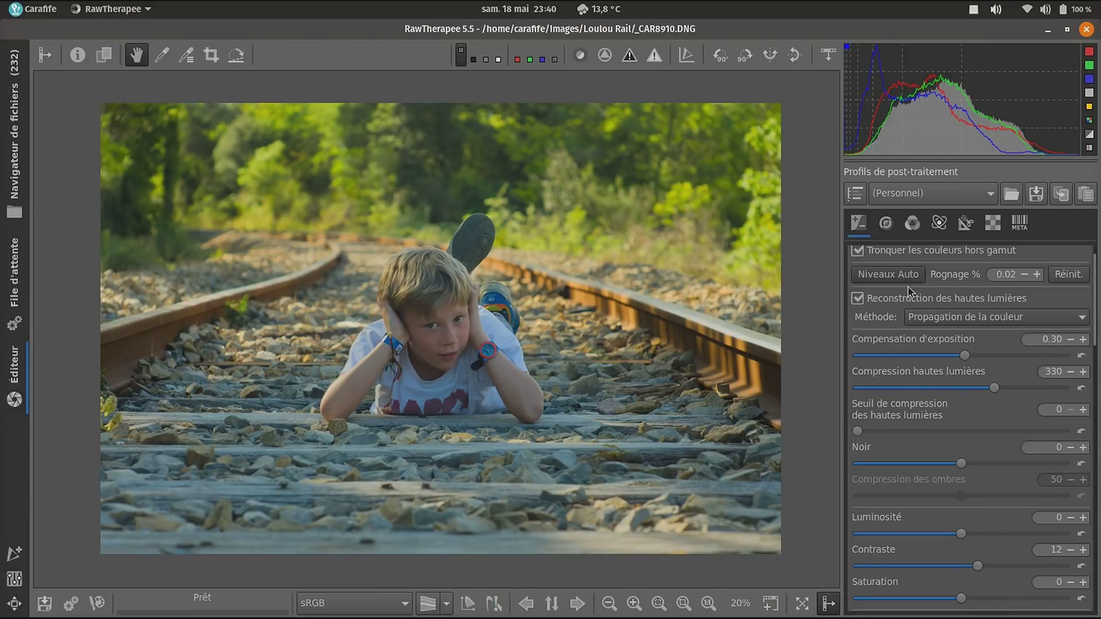
scroll(917, 376, "up", 1)
scroll(916, 375, "down", 7)
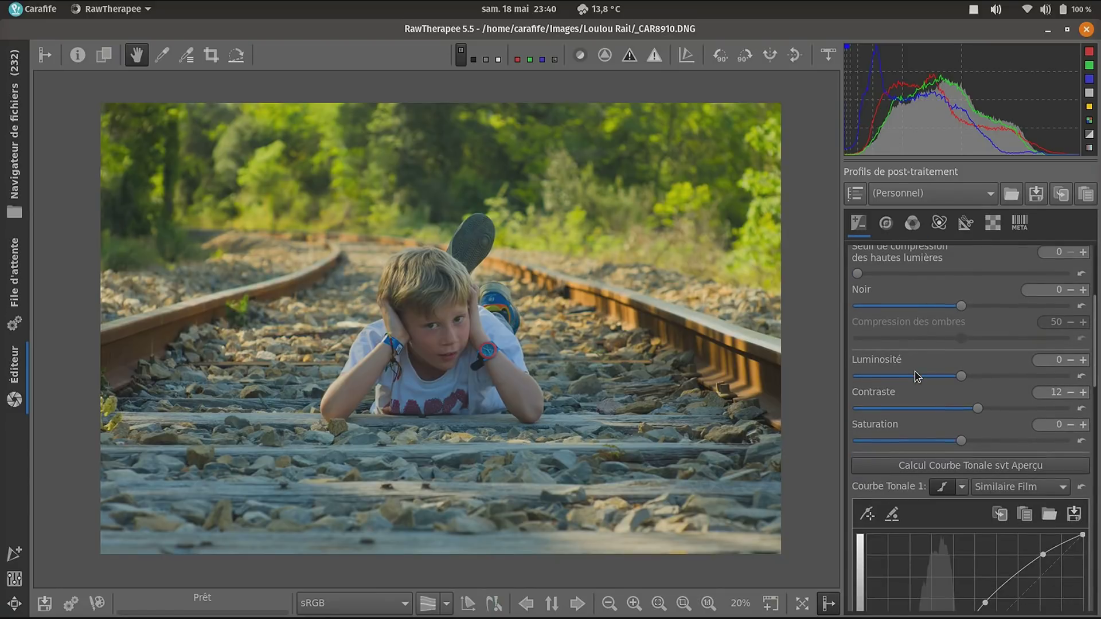
scroll(918, 376, "up", 5)
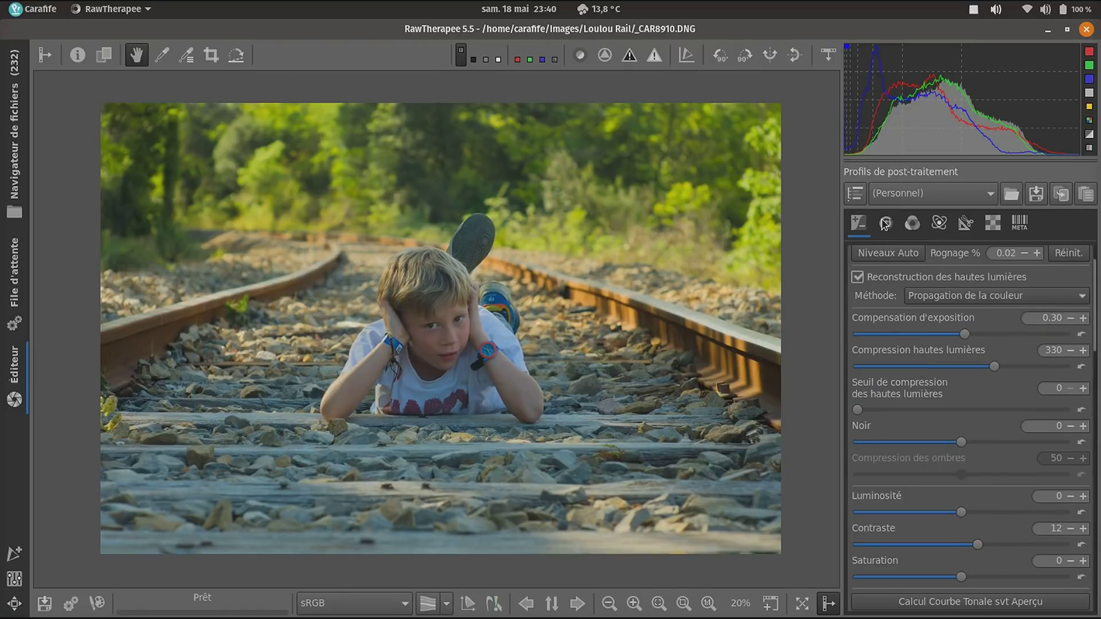
- Enable Netteté and, checking the boy's face at 100%, set its Rayon to 1.31 and Quantité to 437
left_click(885, 224)
scroll(439, 316, "up", 5)
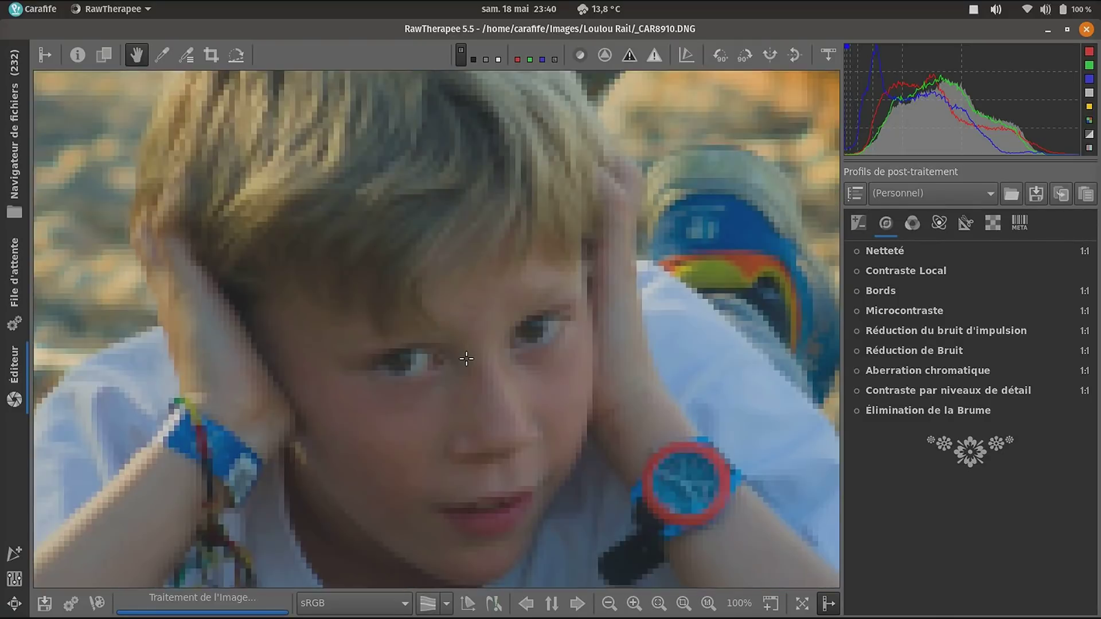
scroll(458, 372, "down", 5)
scroll(450, 389, "up", 6)
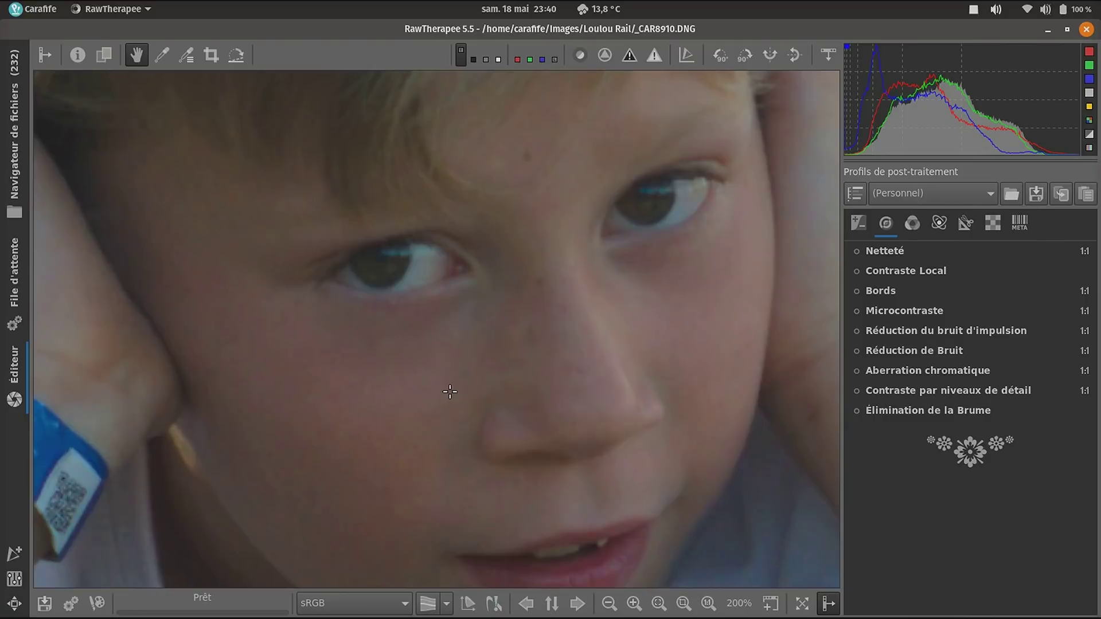
scroll(450, 391, "down", 1)
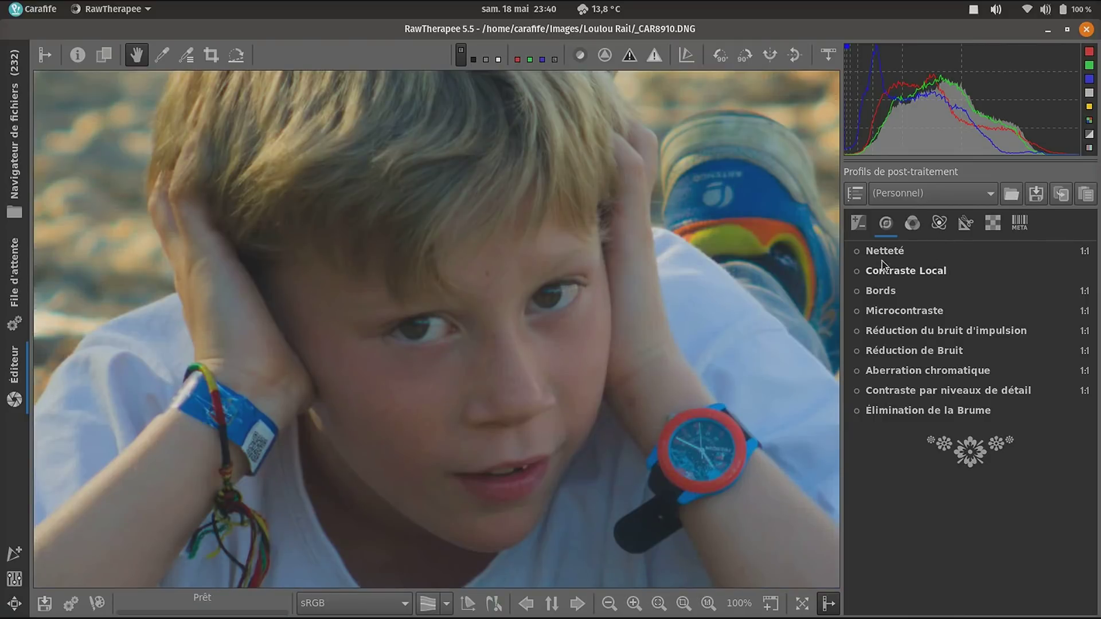
left_click(856, 252)
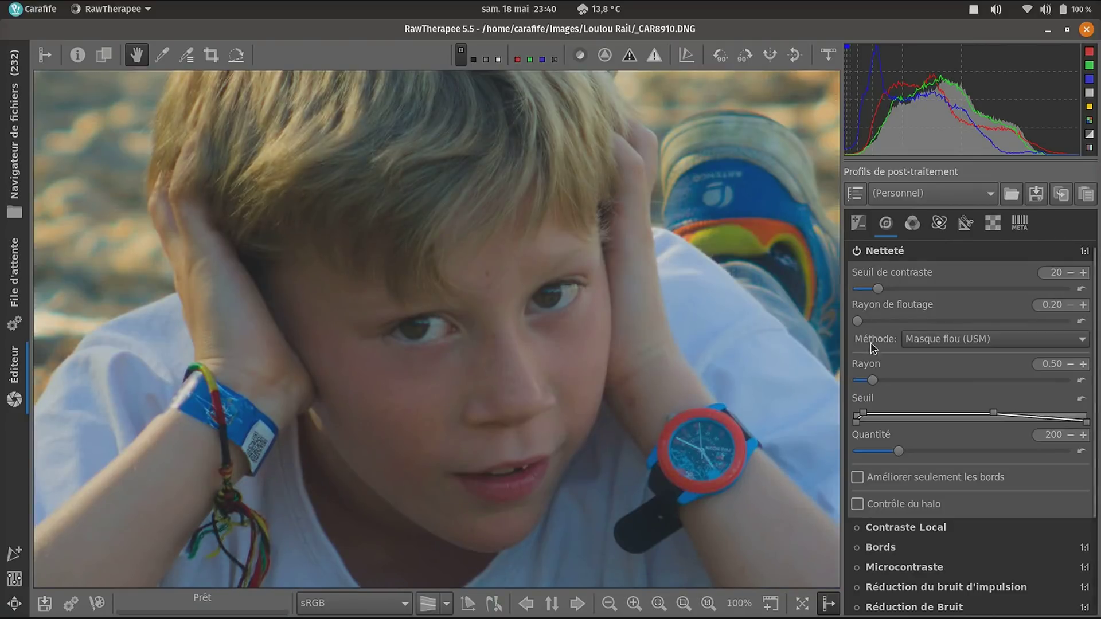
left_click_drag(877, 382, 936, 381)
left_click_drag(899, 451, 952, 453)
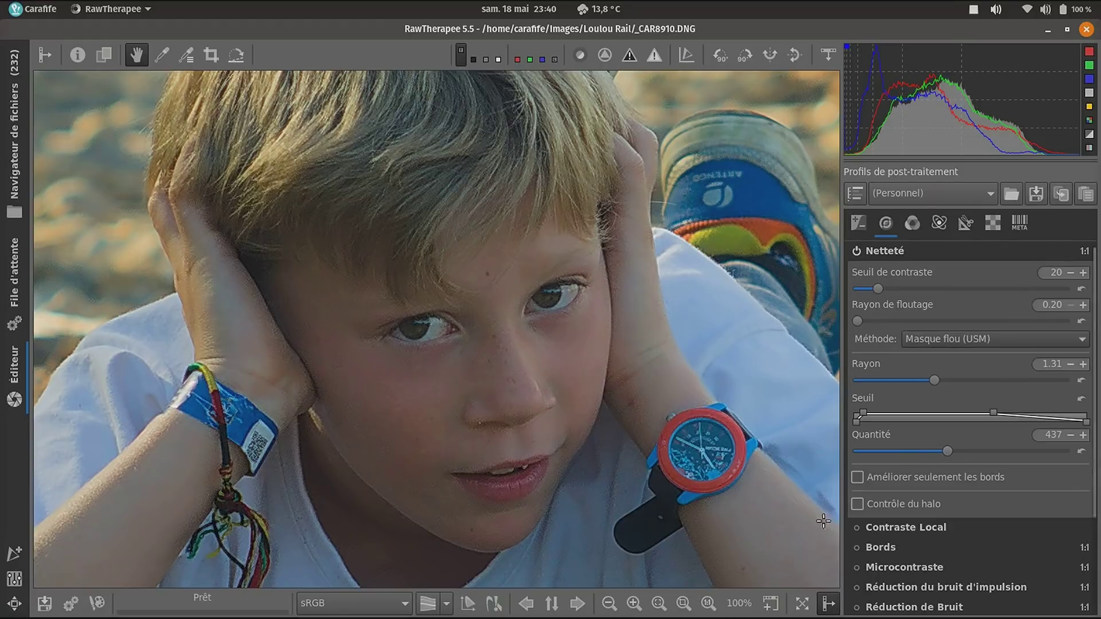
- Restrict the sharpening with Améliorer seulement les bords and set its Seuil de contraste to 16
left_click(856, 477)
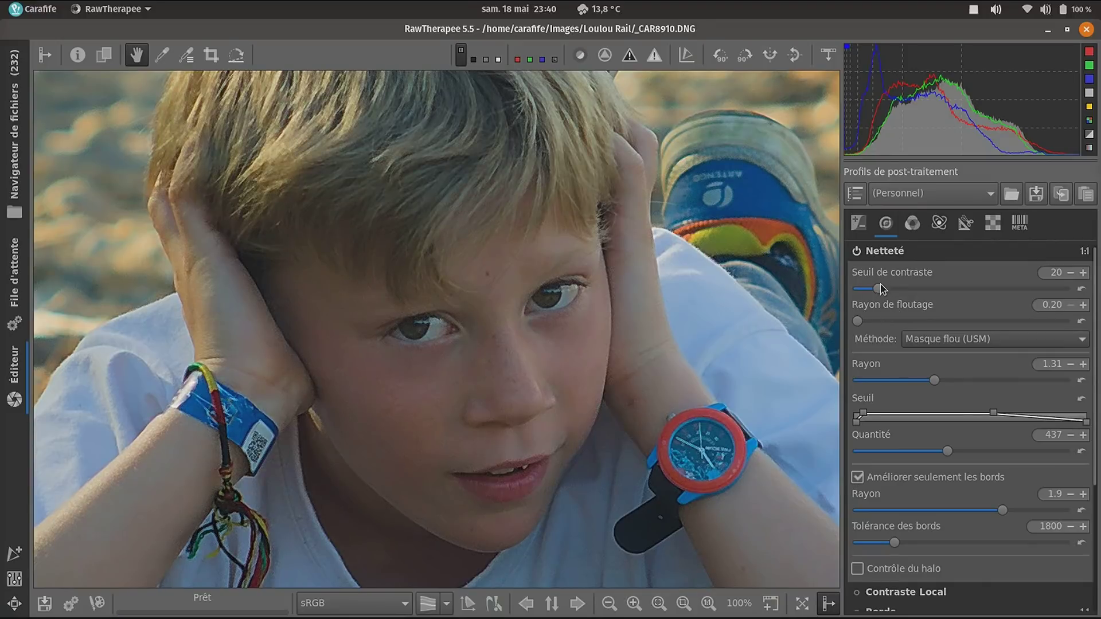
left_click_drag(875, 292, 873, 293)
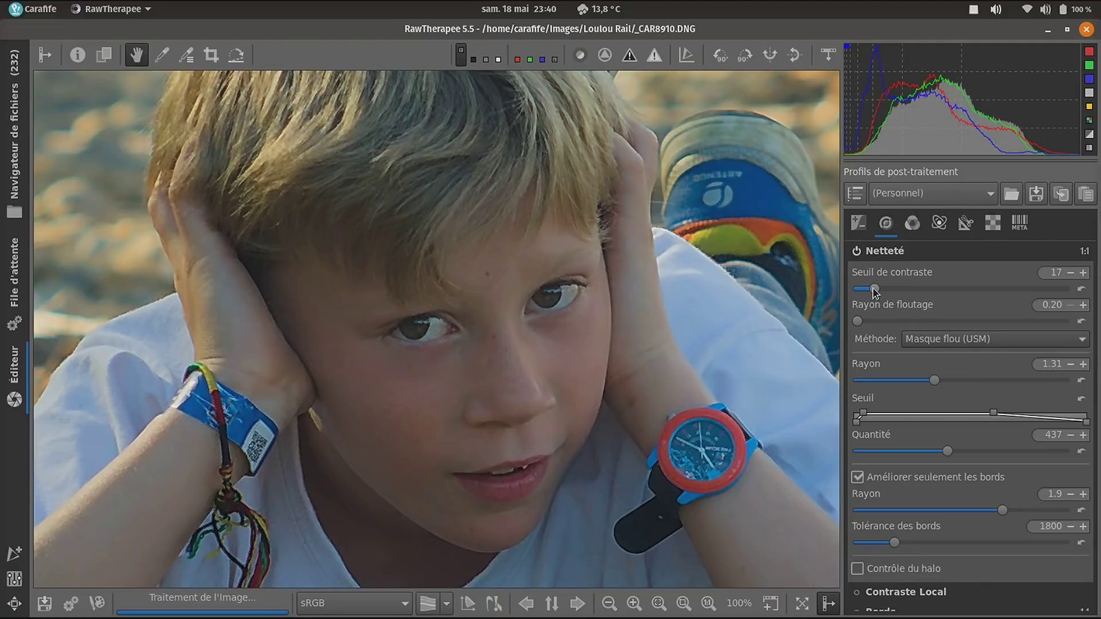
left_click_drag(876, 293, 873, 294)
scroll(516, 299, "down", 3)
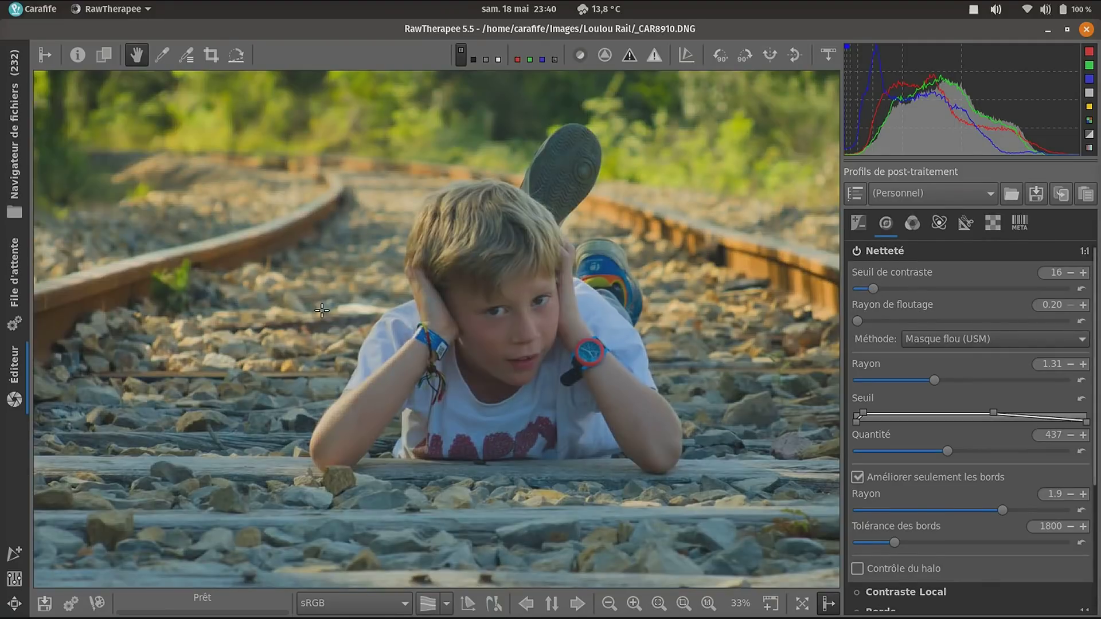
scroll(376, 305, "down", 1)
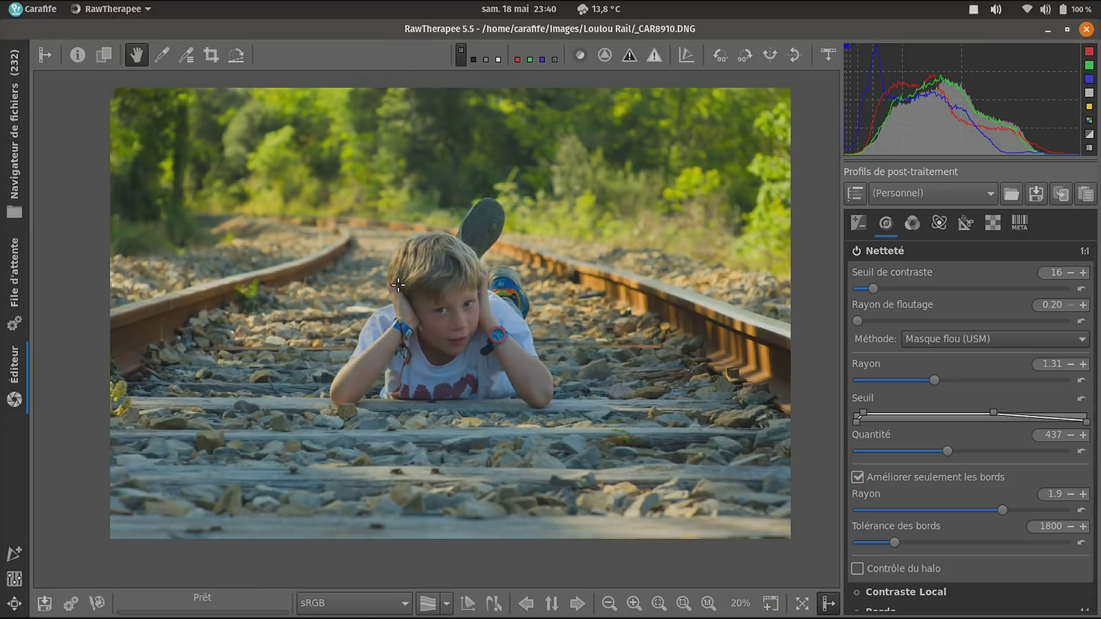
- Enable Filtre Vignettage among the exposure tools and compare the photo with and without it
left_click(853, 227)
scroll(924, 328, "down", 5)
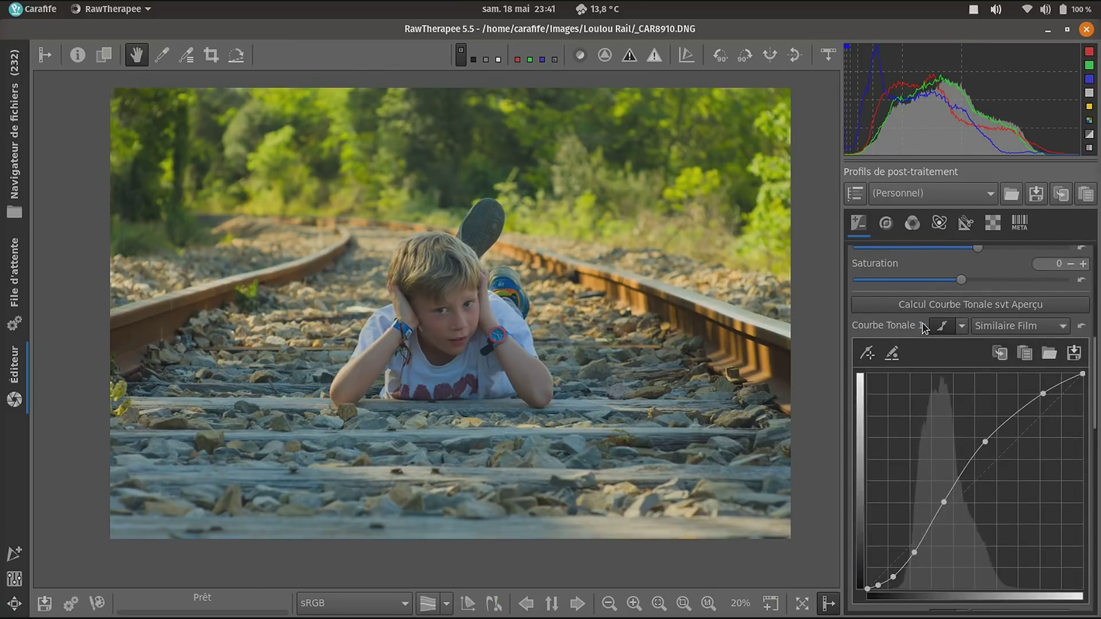
scroll(923, 328, "down", 8)
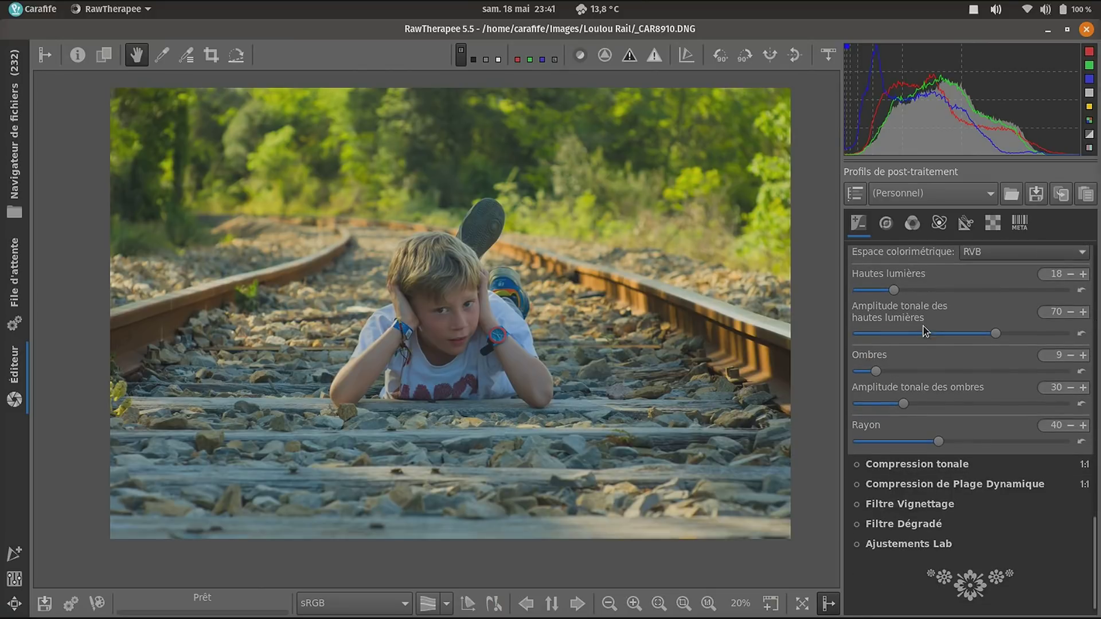
left_click(903, 505)
scroll(917, 439, "down", 3)
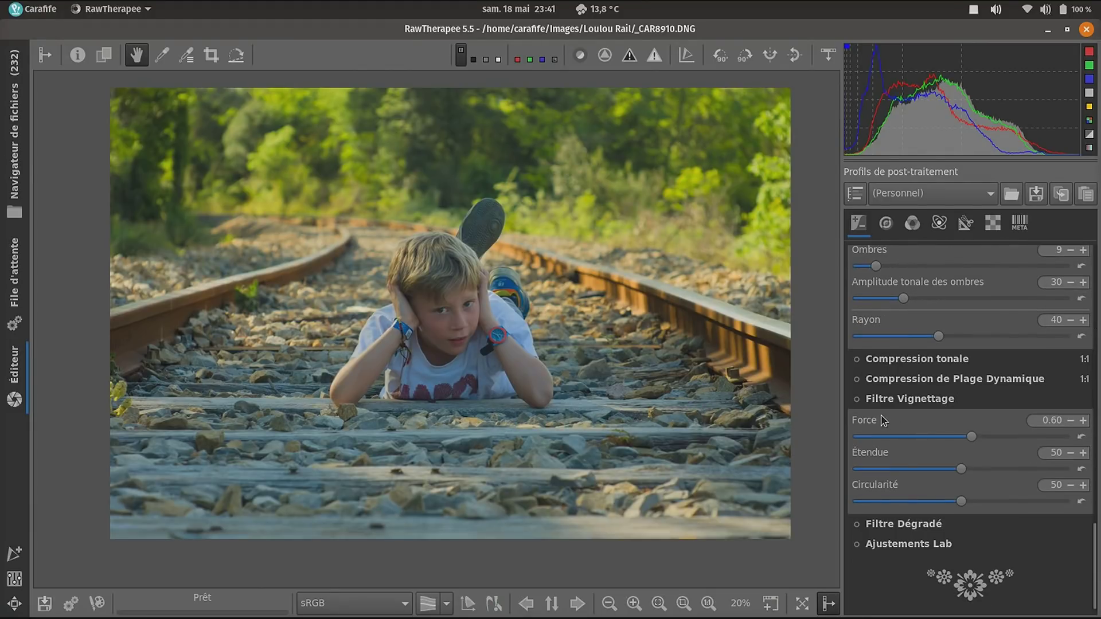
left_click(856, 399)
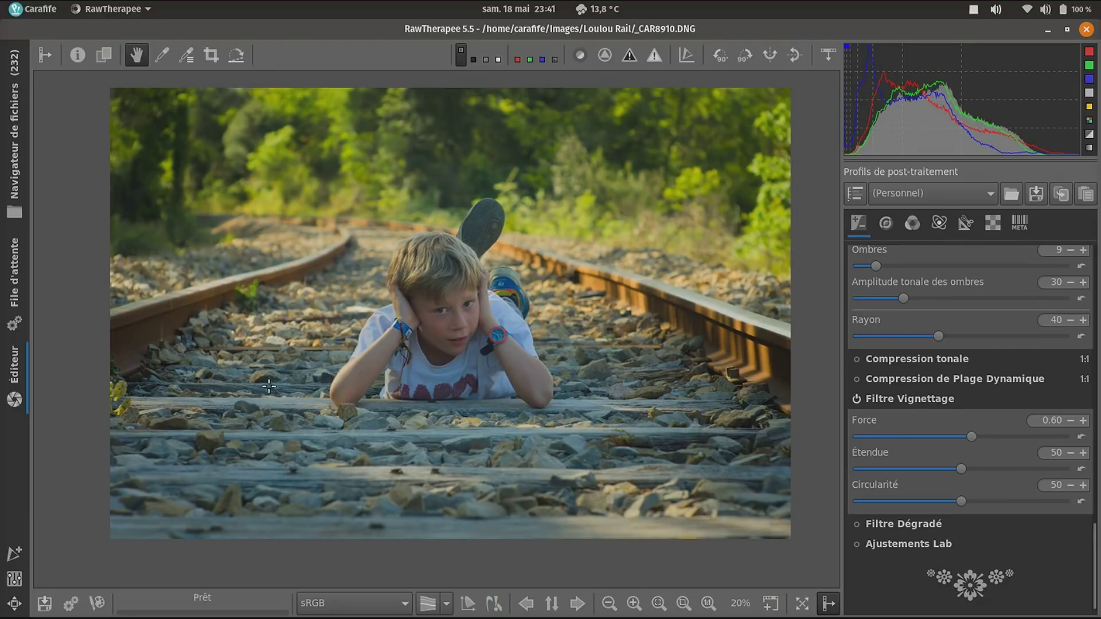
left_click(855, 400)
left_click(855, 400)
- Set the vignette's Force to 0.96 and Étendue to 61, and compare the photo with and without it
left_click_drag(971, 437, 987, 472)
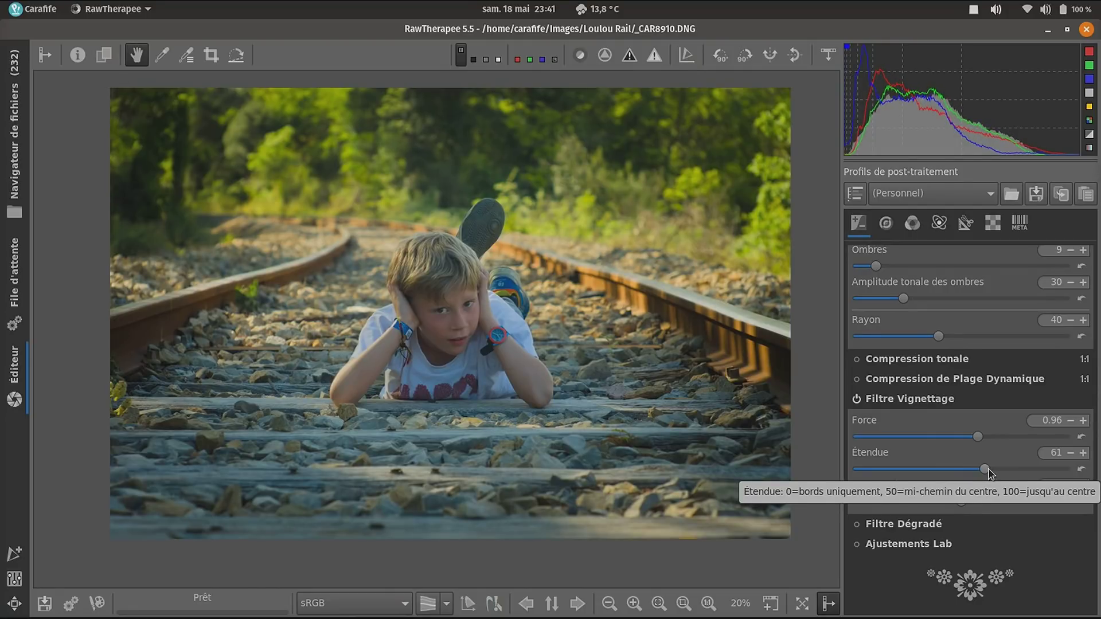
left_click(857, 400)
left_click(857, 400)
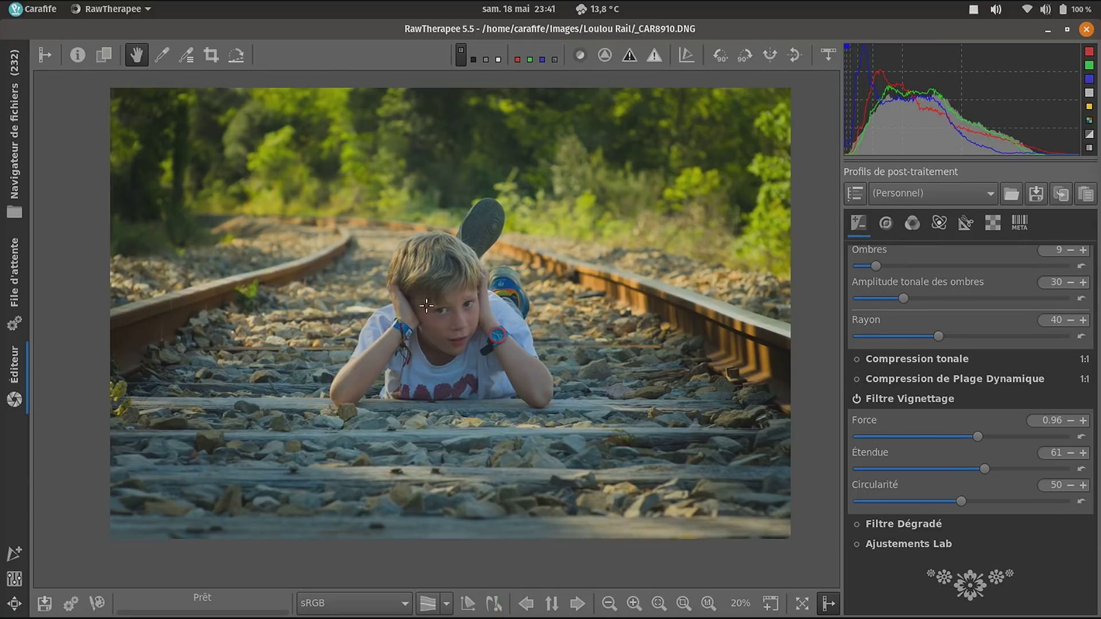
- Enable Ajustements Lab and set the L* curve type to Personnalisé
scroll(931, 403, "up", 3)
scroll(931, 403, "down", 3)
left_click(932, 546)
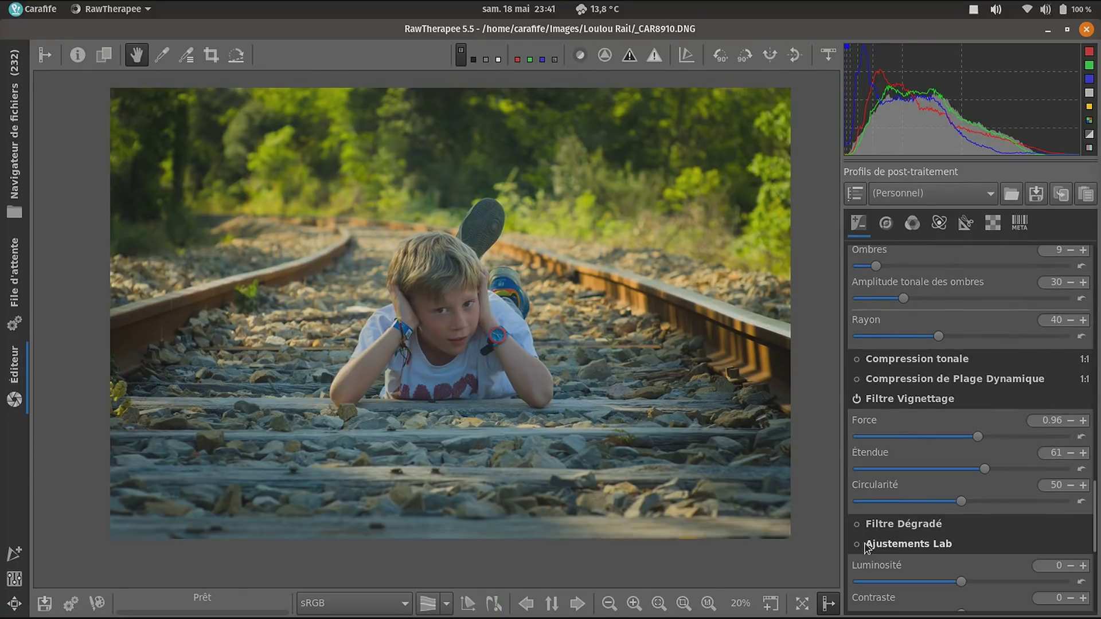
scroll(924, 523, "down", 5)
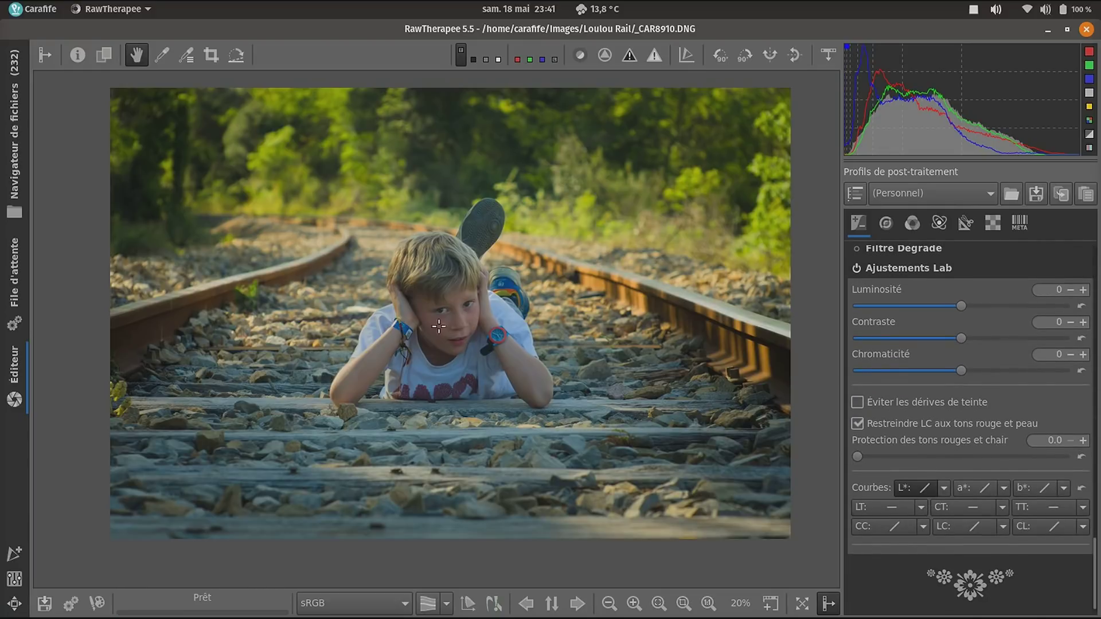
left_click(943, 487)
left_click(969, 517)
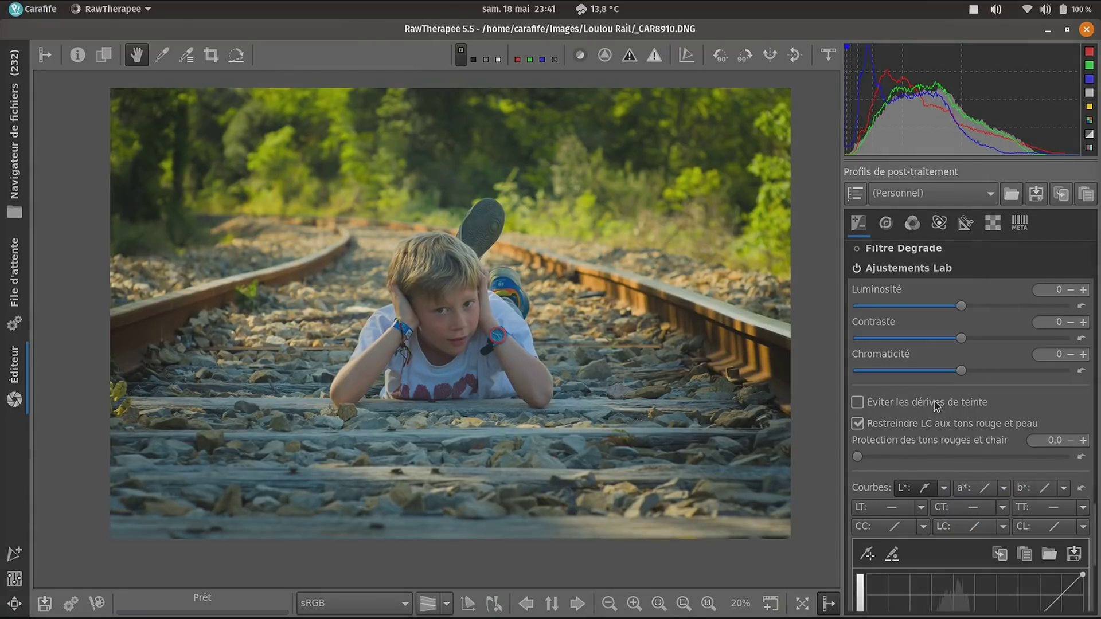
- Add points to the L* curve near the diagonal by sampling skin tones on the boy's face
scroll(969, 516, "down", 5)
left_click(867, 283)
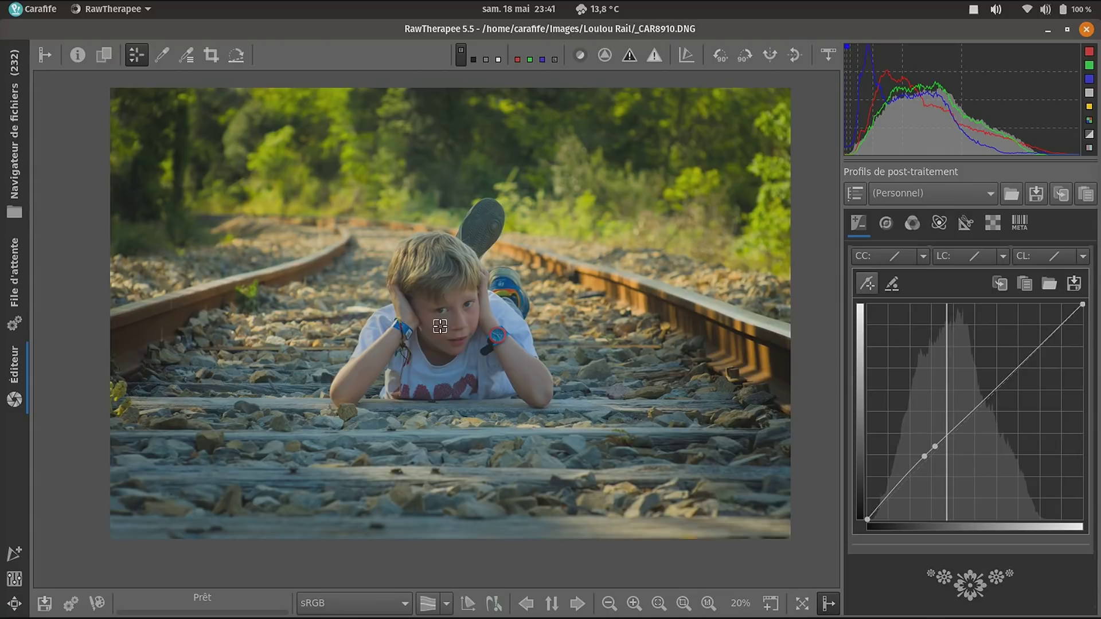
left_click_drag(440, 327, 442, 309)
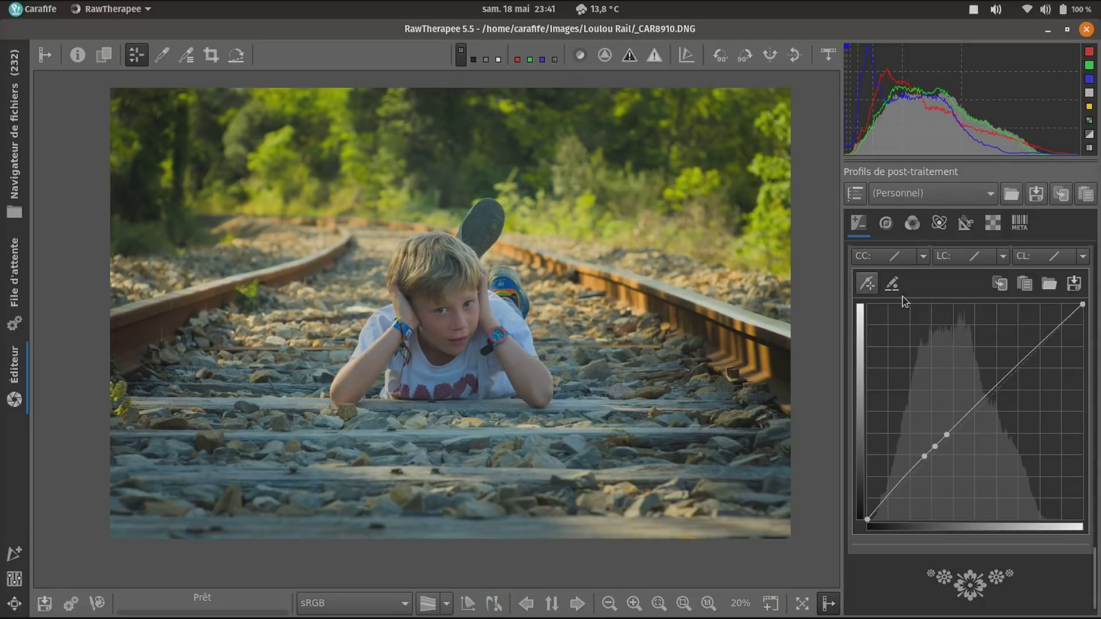
scroll(434, 324, "up", 3)
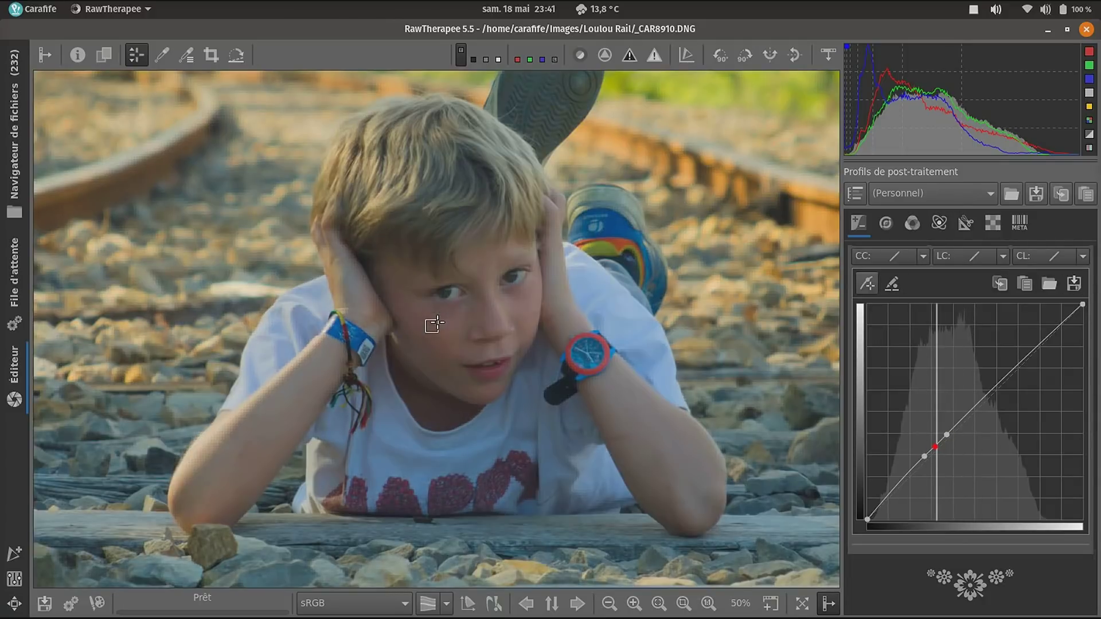
scroll(434, 324, "down", 3)
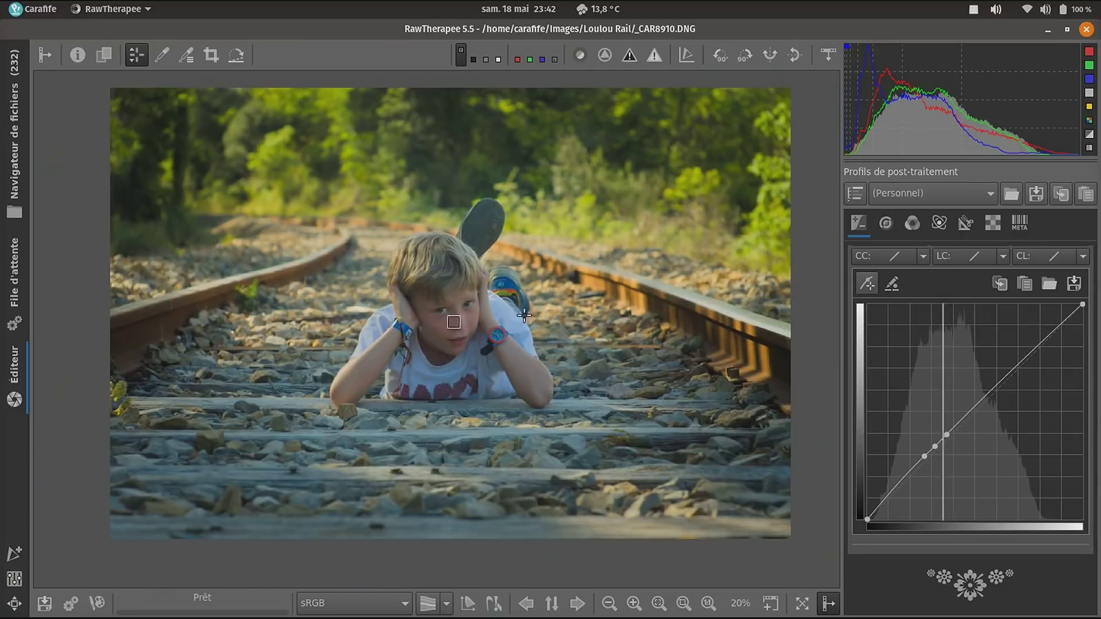
- Draw a crop around the boy and the railway tracks, and set its fixed ratio to 16:9
left_click(211, 55)
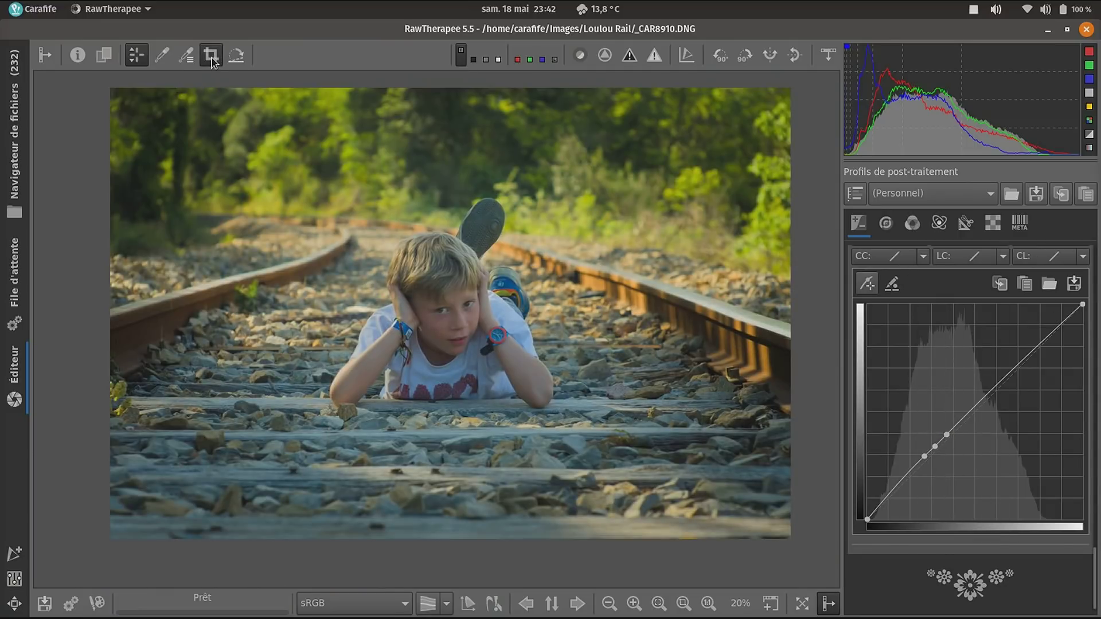
left_click_drag(115, 151, 776, 432)
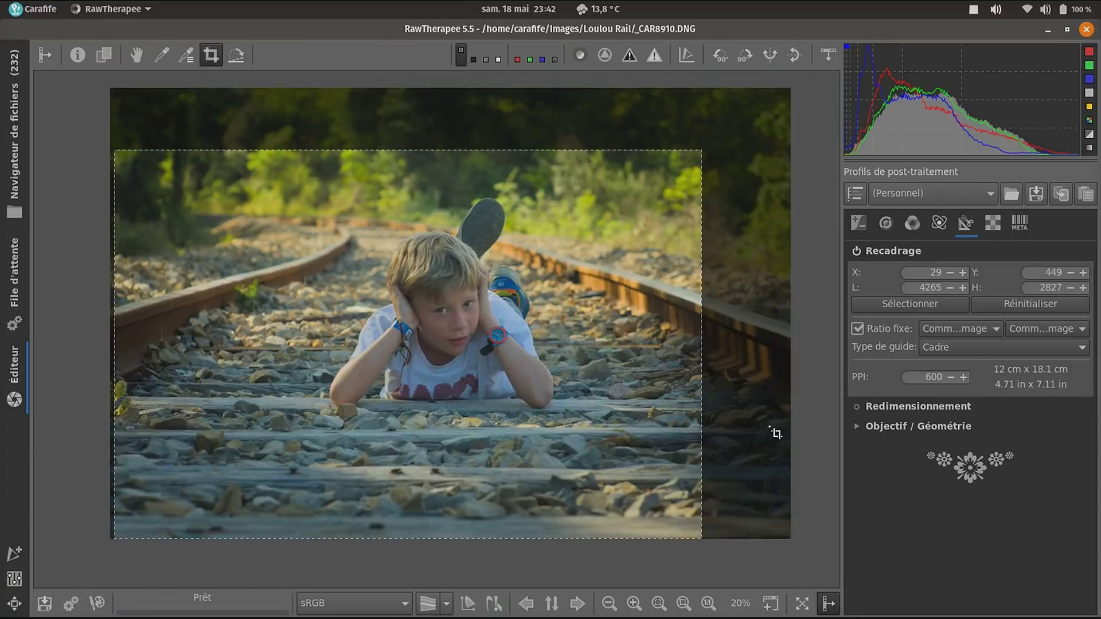
left_click(983, 328)
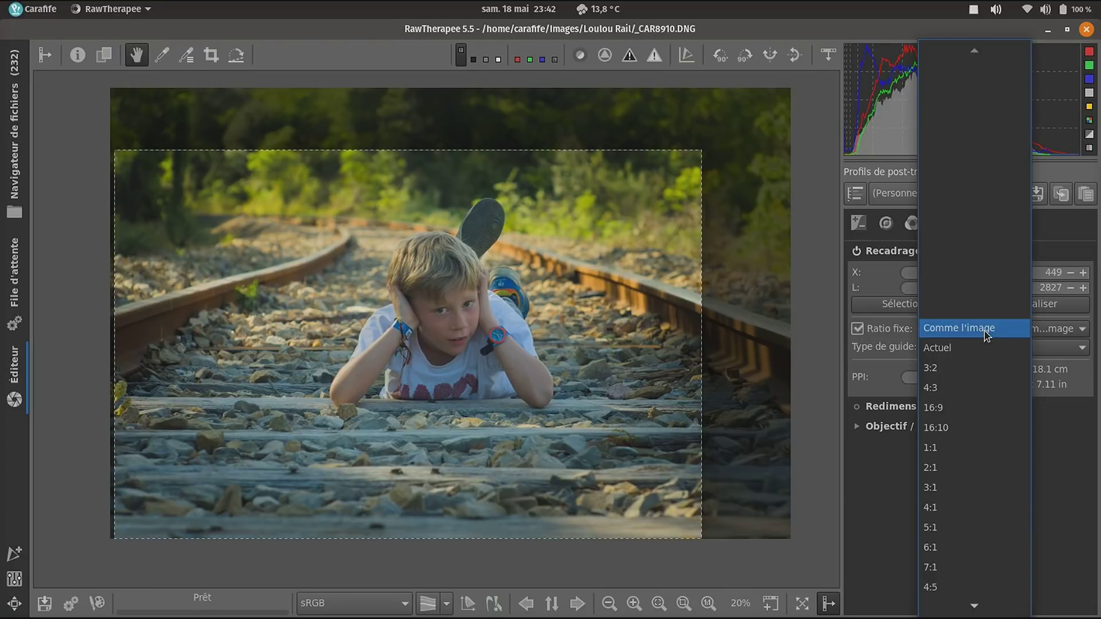
left_click(966, 411)
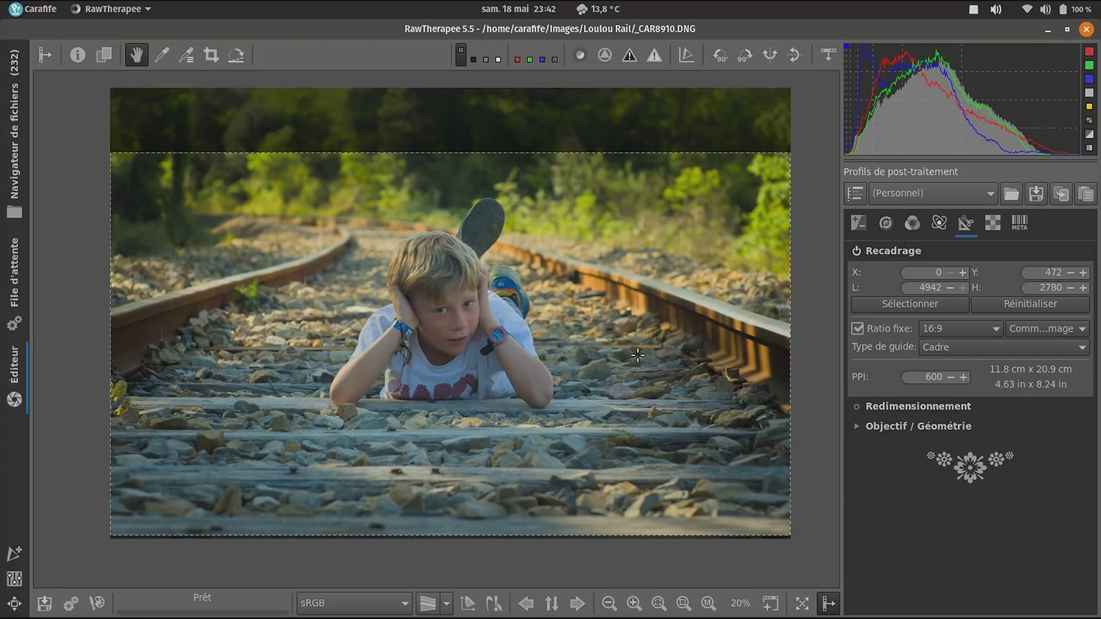
- Show the Règle des tiers guide on the crop, and switch the guide type to Harmonic
left_click(967, 347)
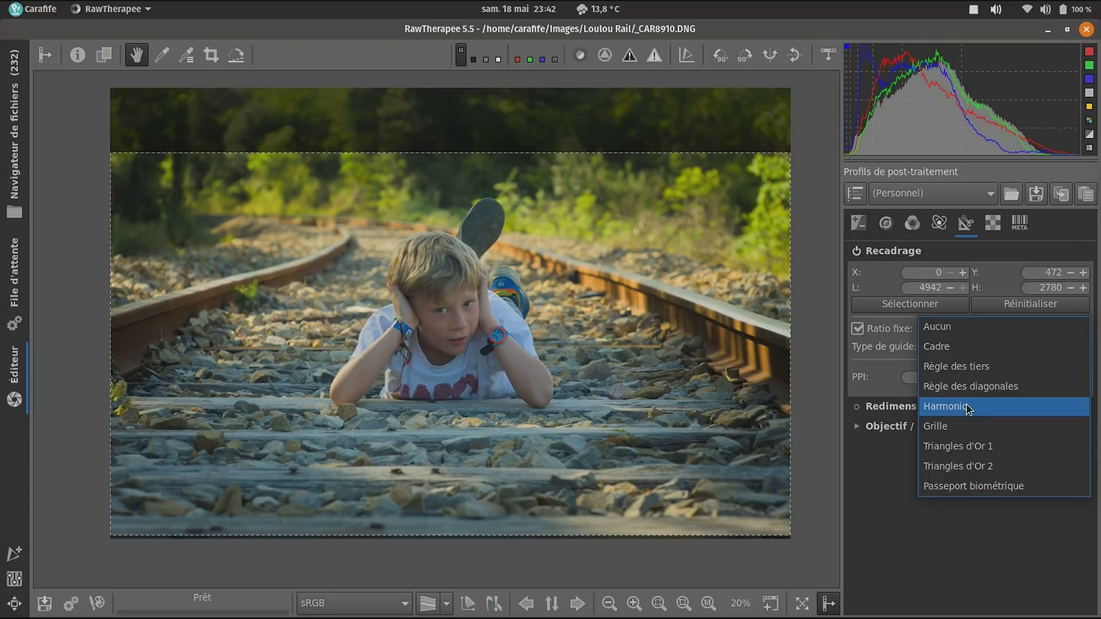
left_click(968, 366)
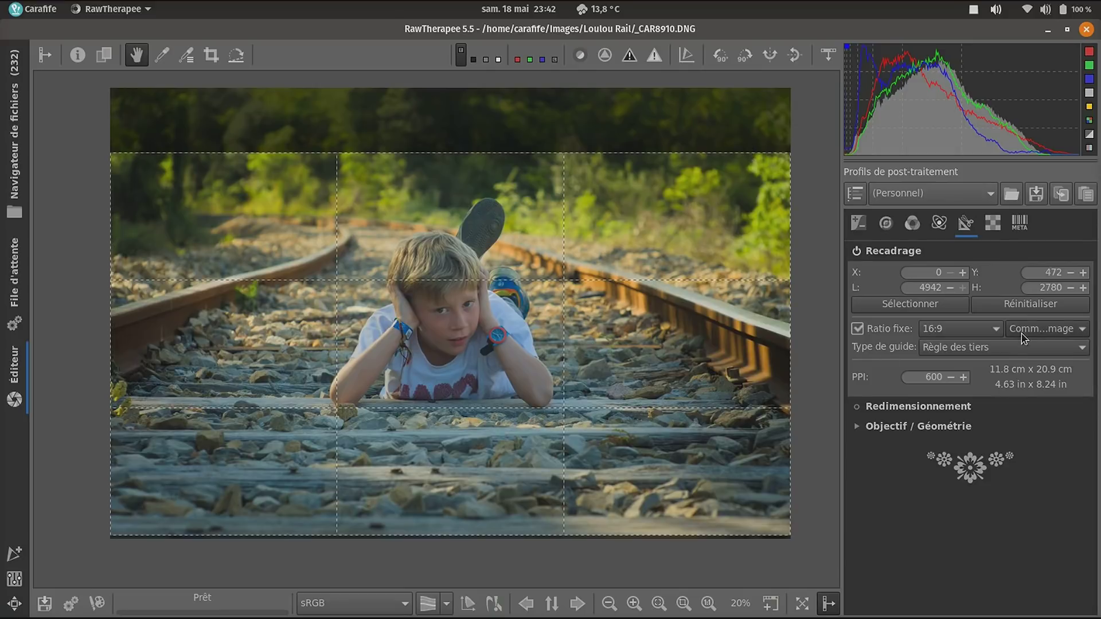
left_click(1006, 348)
left_click(982, 386)
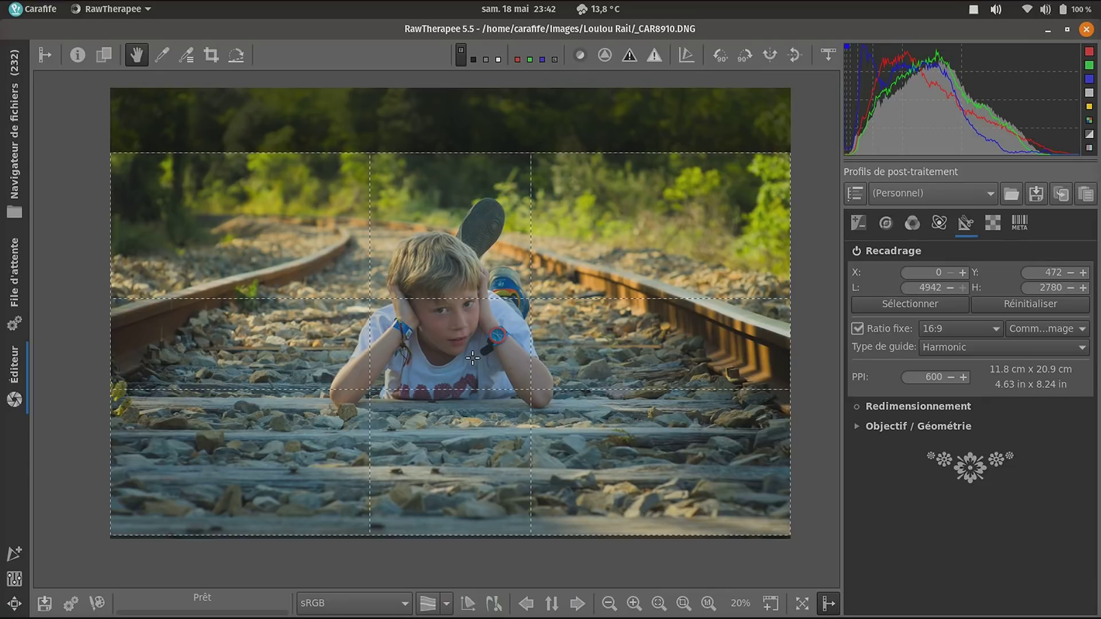
- Shift the crop frame up to Y 267 and set its guide type to Aucun
left_click_drag(472, 358, 458, 330)
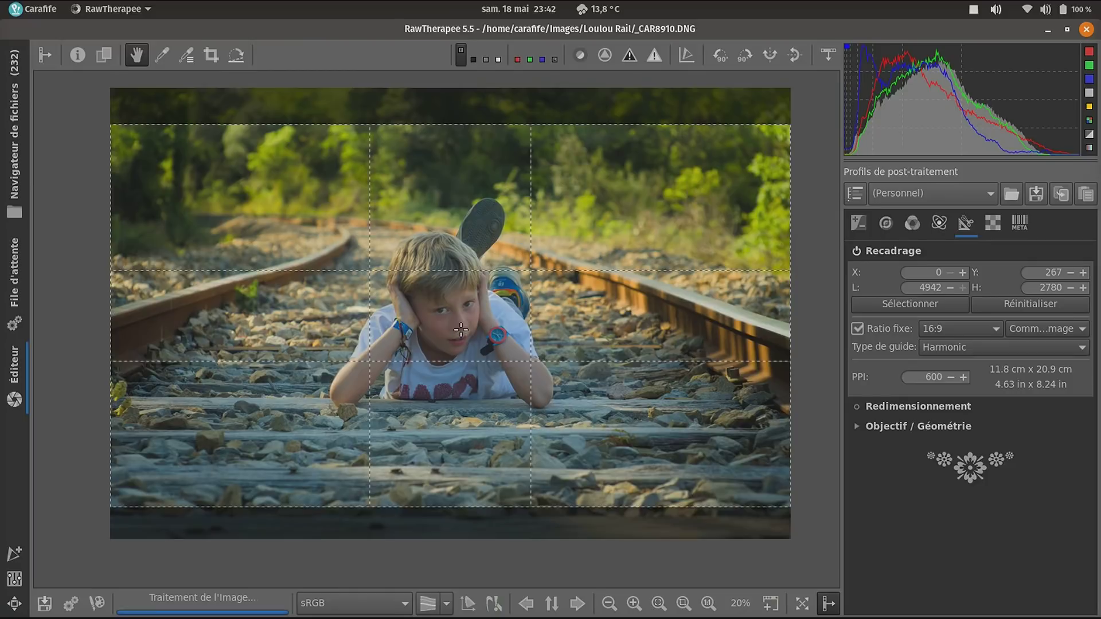
key("f")
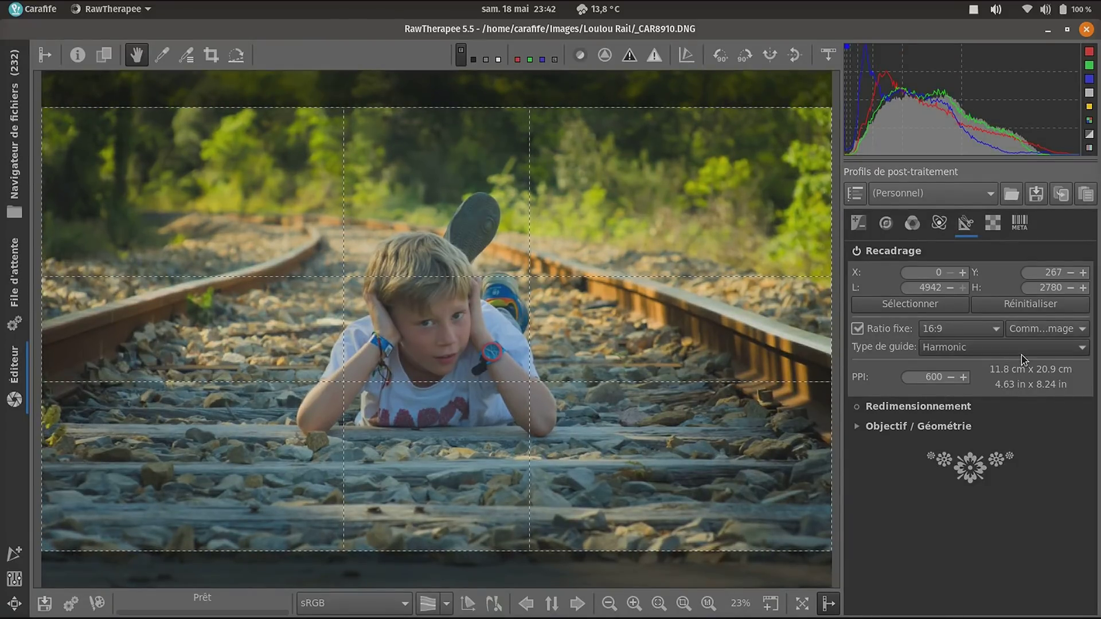
left_click(974, 346)
left_click(943, 264)
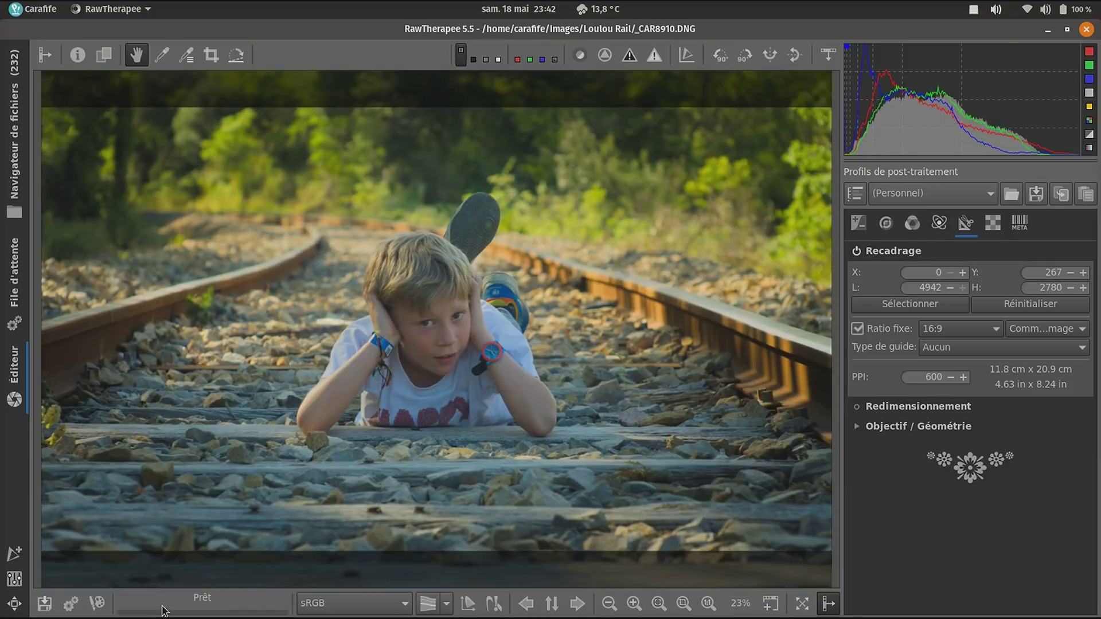
- Save the cropped photo immediately as a JPEG (8-bit) at quality 100 in the Test export RT folder
left_click(43, 606)
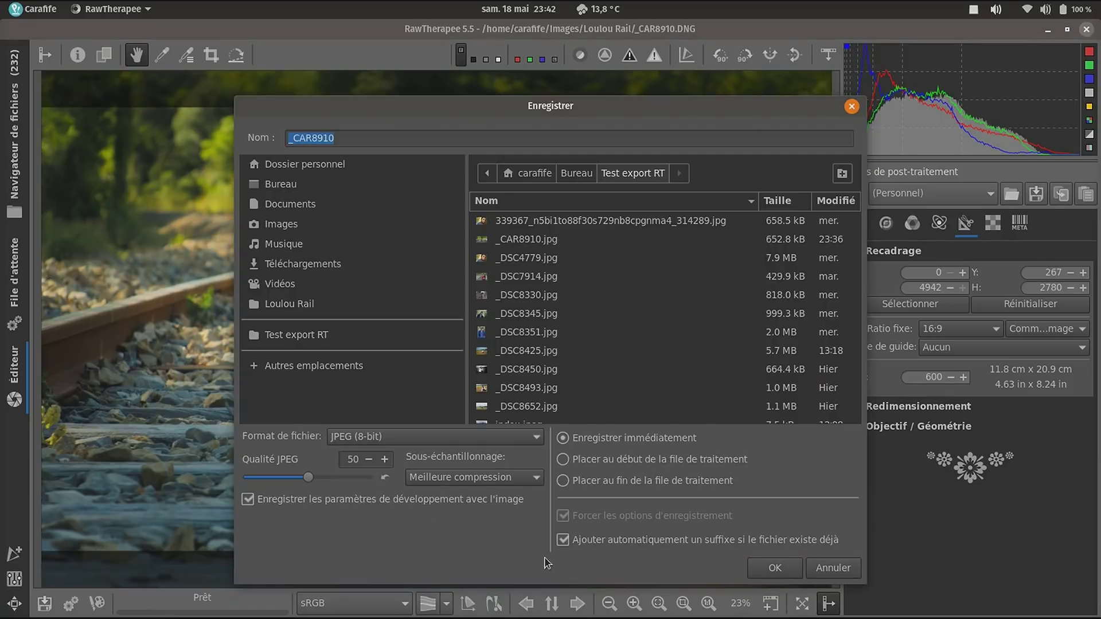
left_click_drag(309, 478, 380, 477)
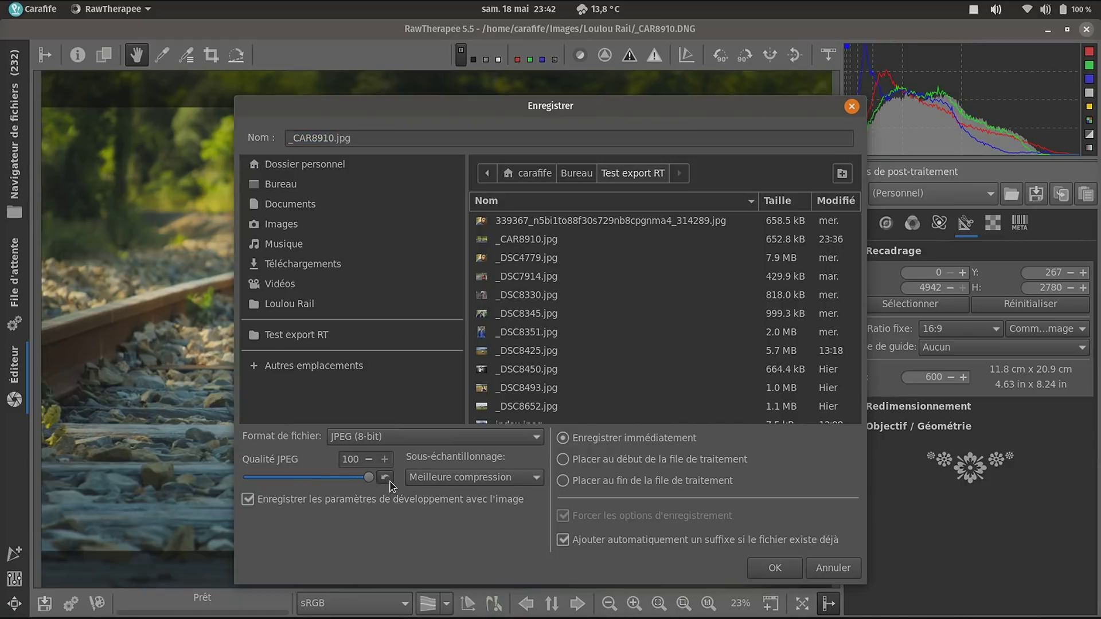
left_click(775, 570)
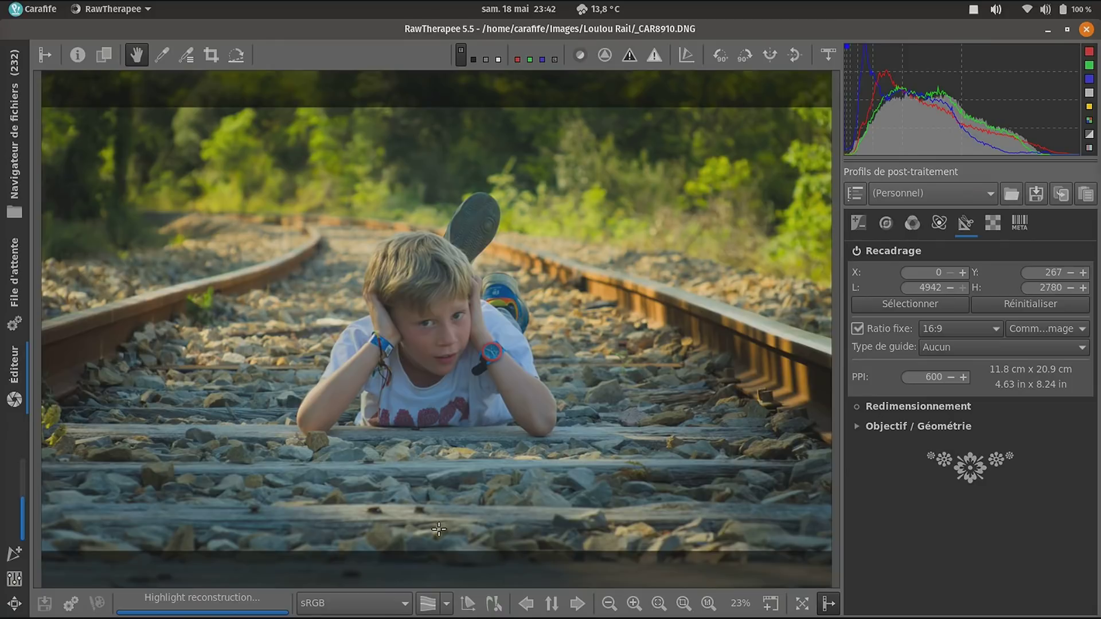
- Switch to the Fichiers file manager and browse the exported images in the Test export RT folder
left_click(447, 600)
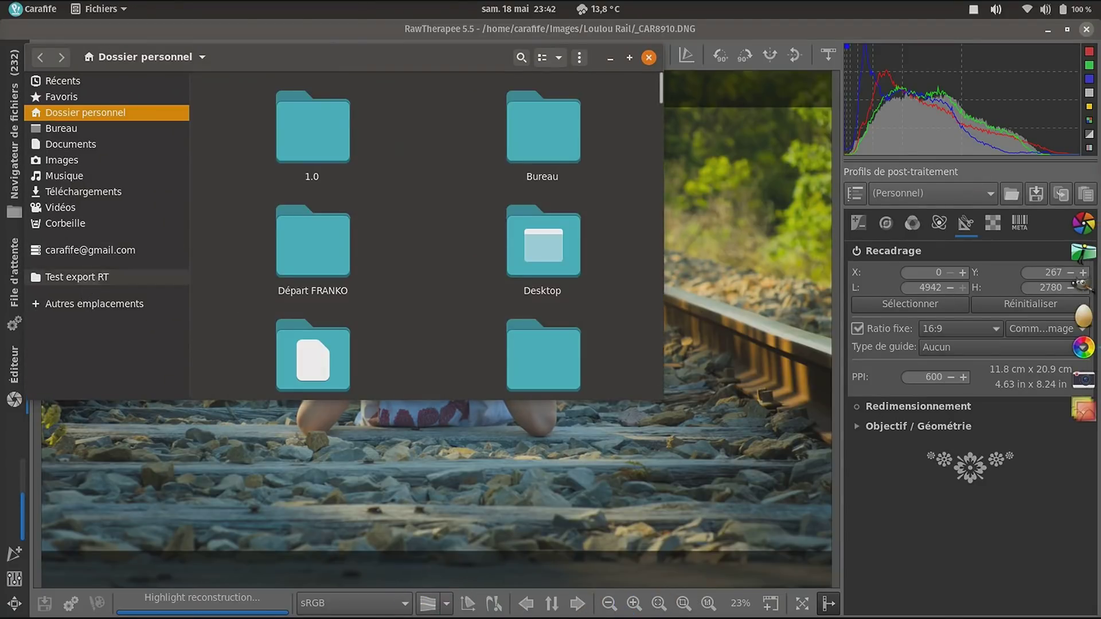
left_click(80, 276)
scroll(487, 238, "down", 3)
scroll(488, 239, "down", 5)
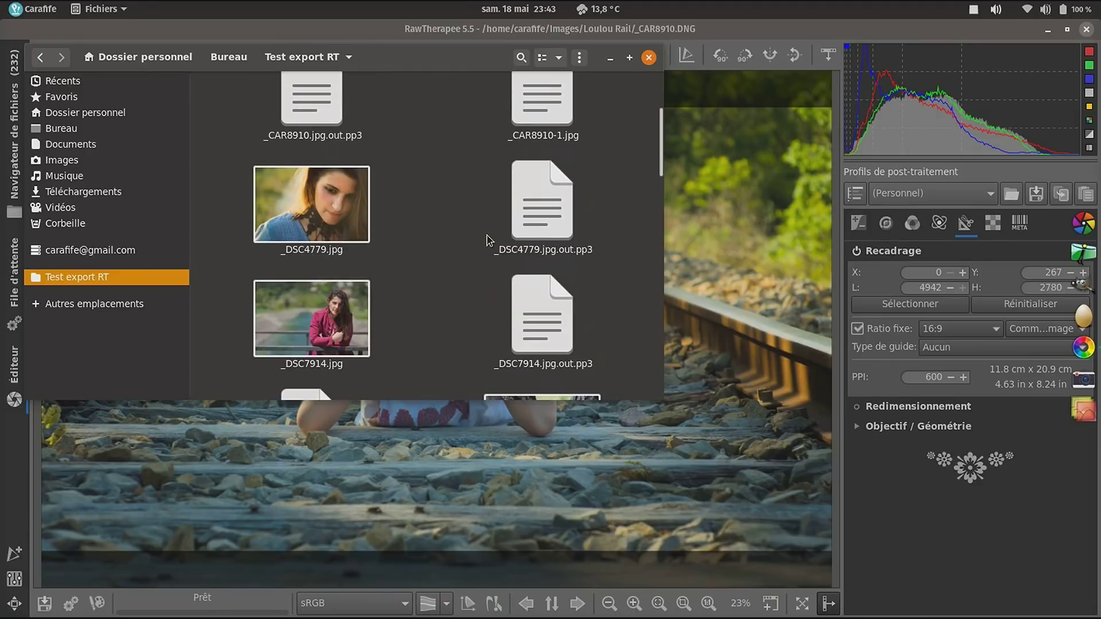
scroll(488, 241, "down", 10)
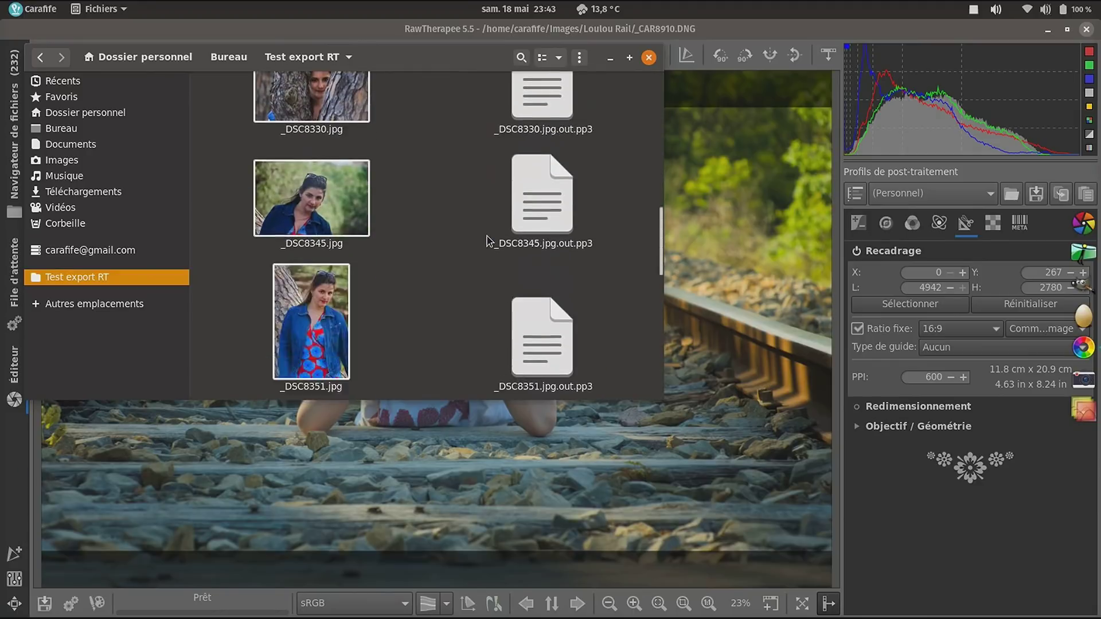
scroll(490, 250, "up", 15)
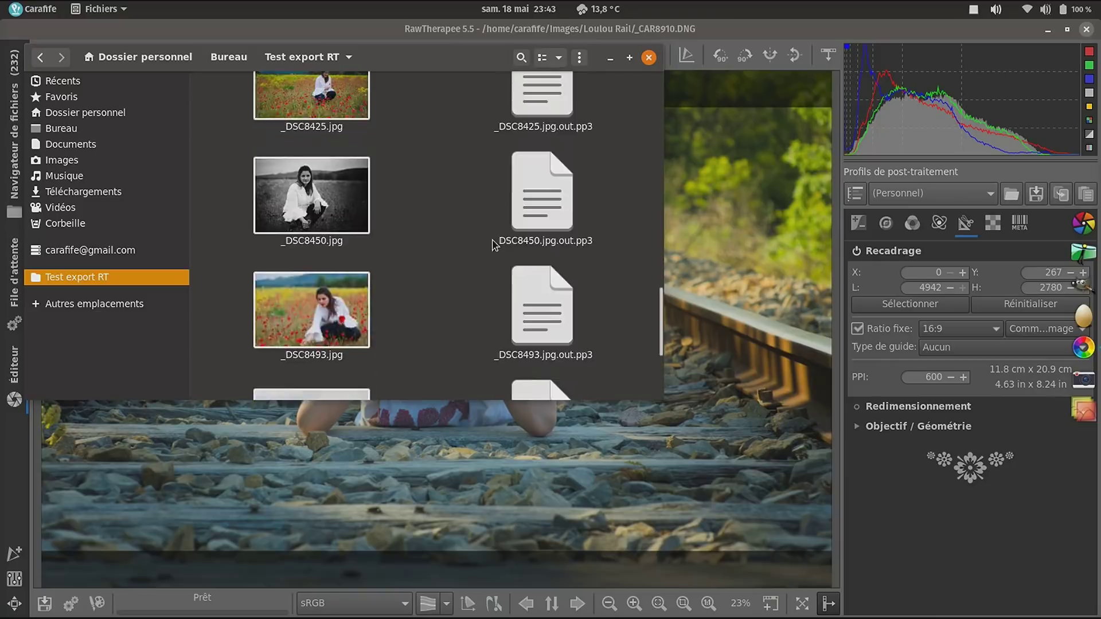
scroll(495, 250, "up", 3)
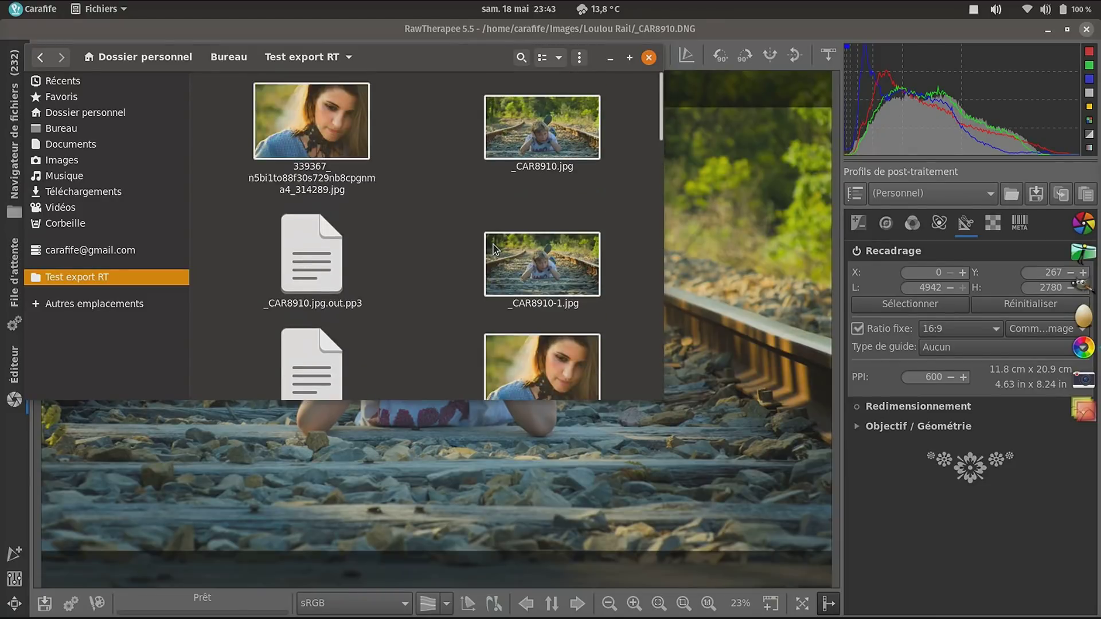
- Open _CAR8910.jpg in the image viewer and examine it full screen at different zoom levels
double_click(596, 151)
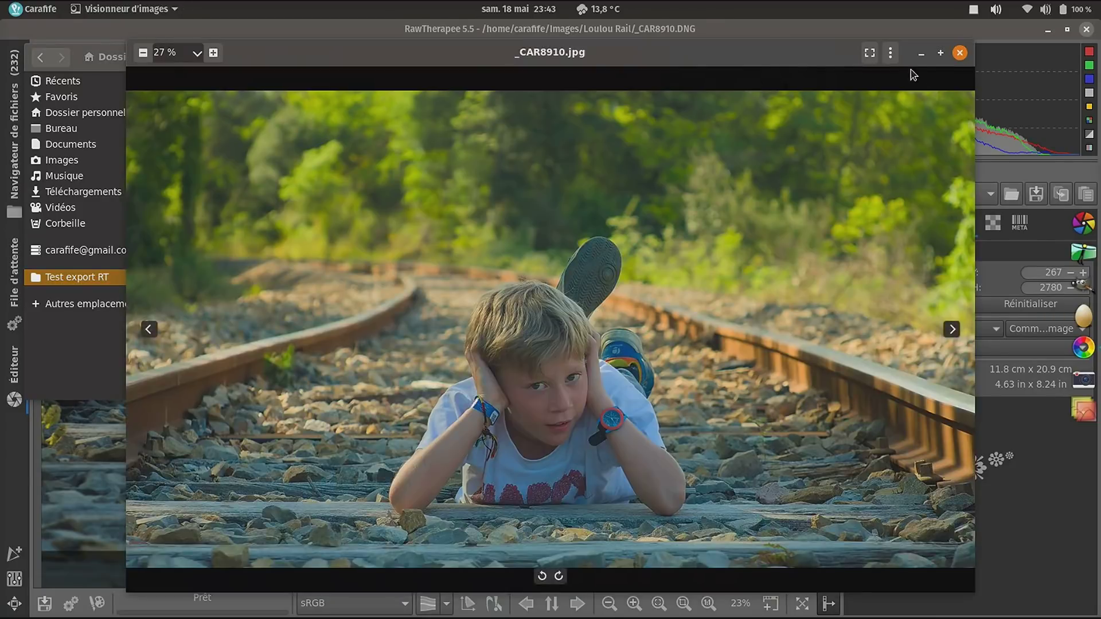
left_click(871, 52)
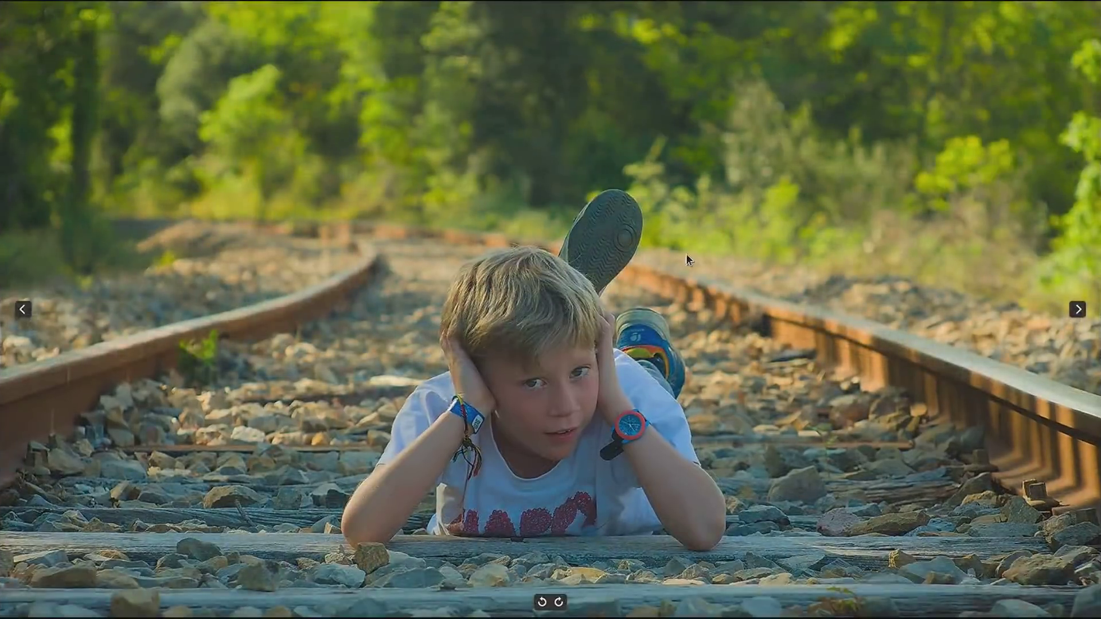
scroll(549, 386, "up", 2)
scroll(550, 413, "down", 2)
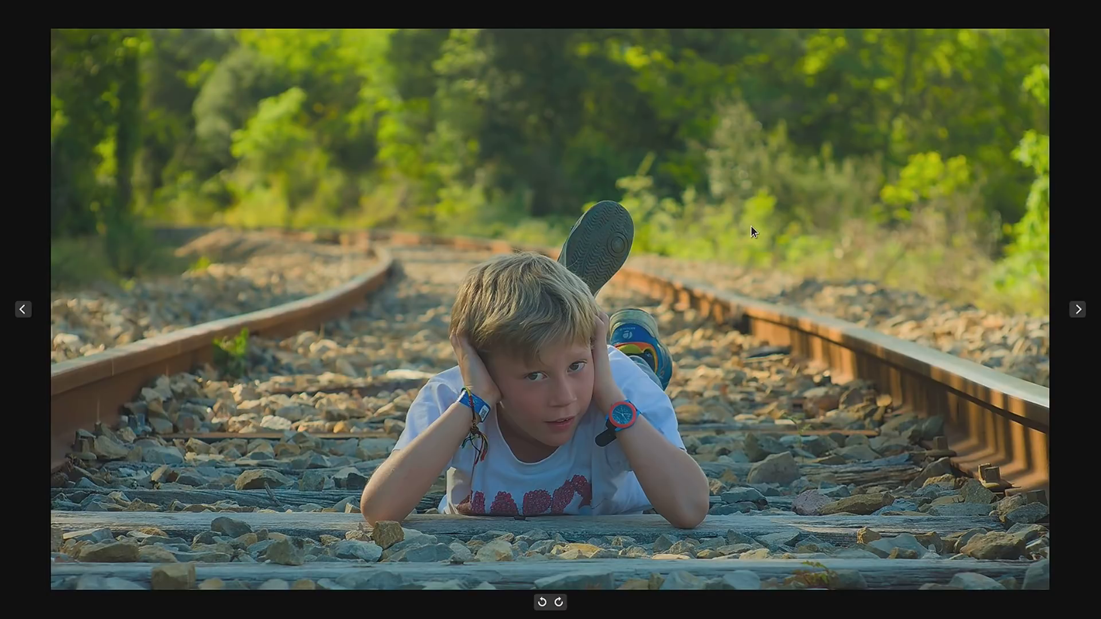
mouse_move(997, 6)
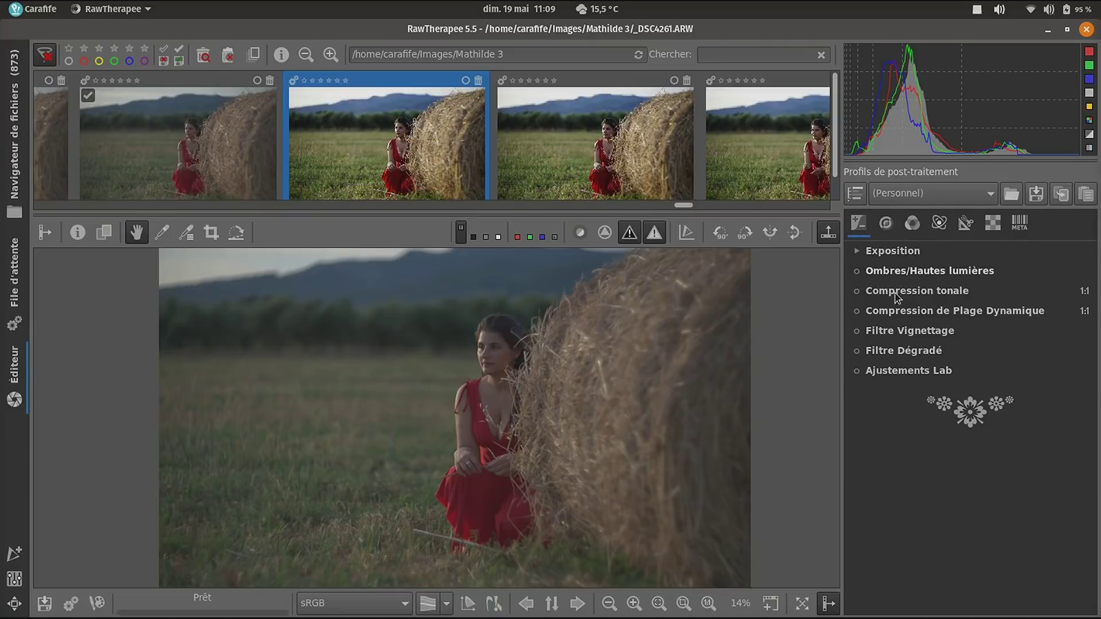
- Hide the filmstrip above the hay bale portrait
left_click(828, 232)
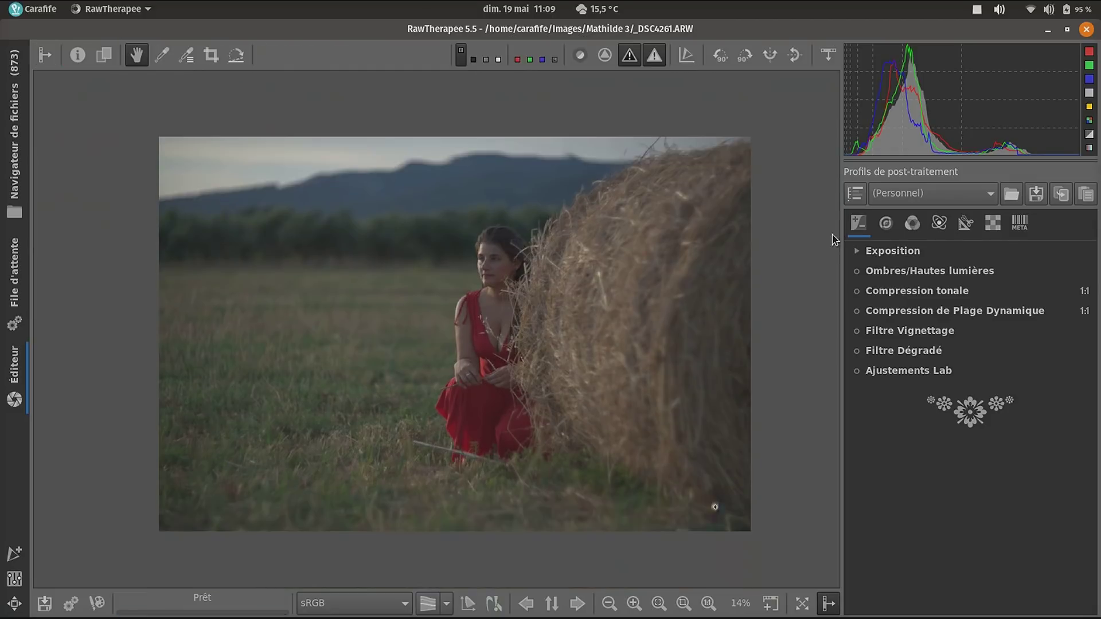
- Try Élimination de la Brume on the hay bale portrait, and switch it off again
left_click(884, 228)
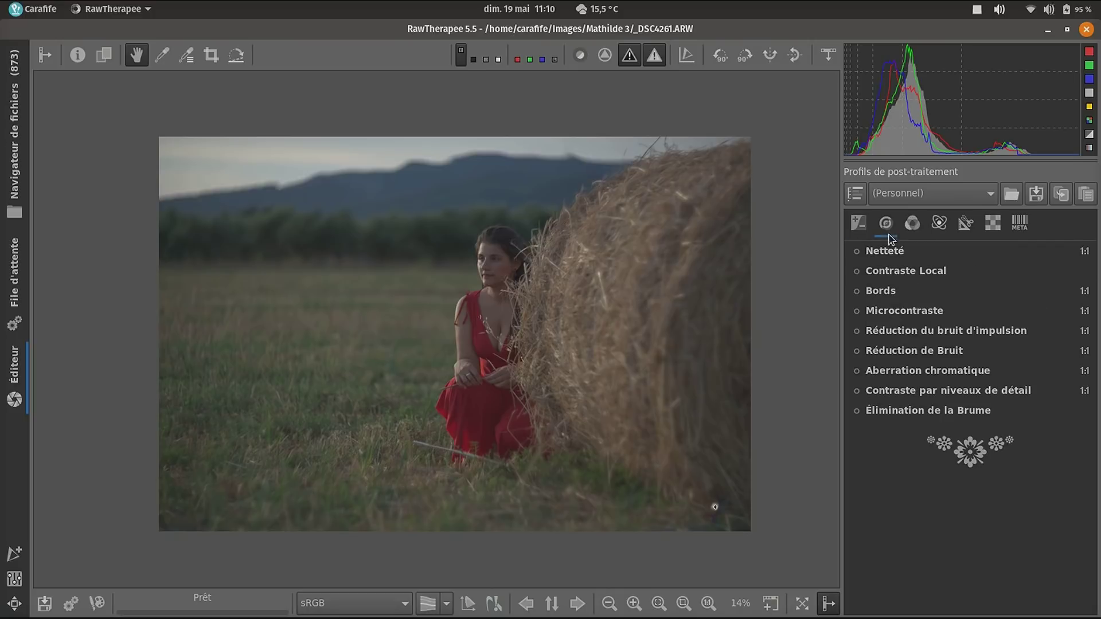
left_click(856, 411)
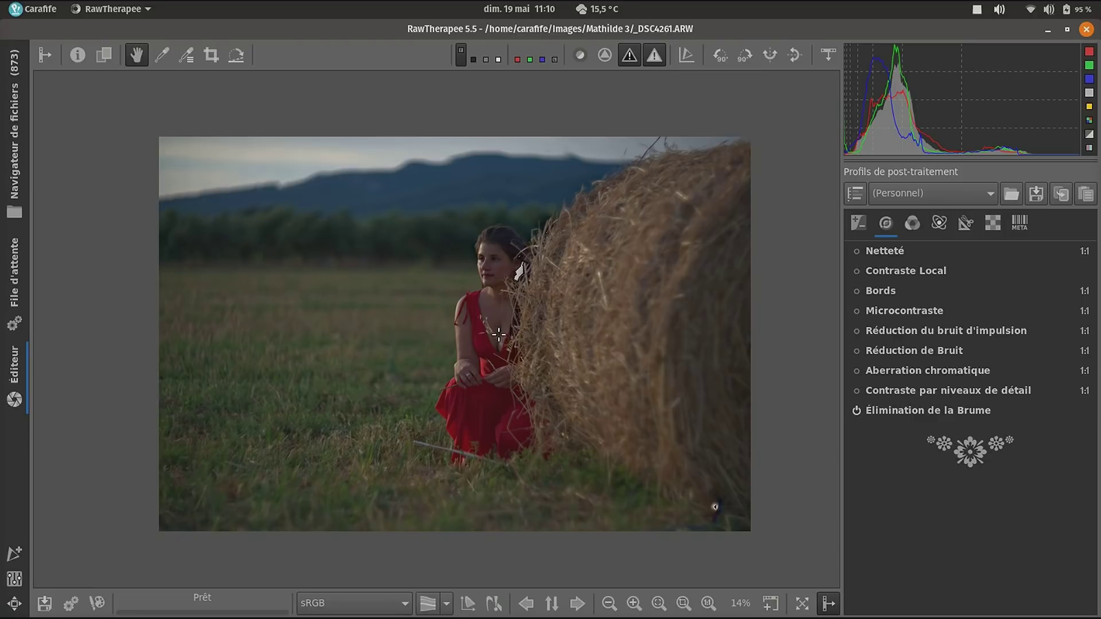
scroll(498, 334, "up", 1)
scroll(596, 327, "down", 2)
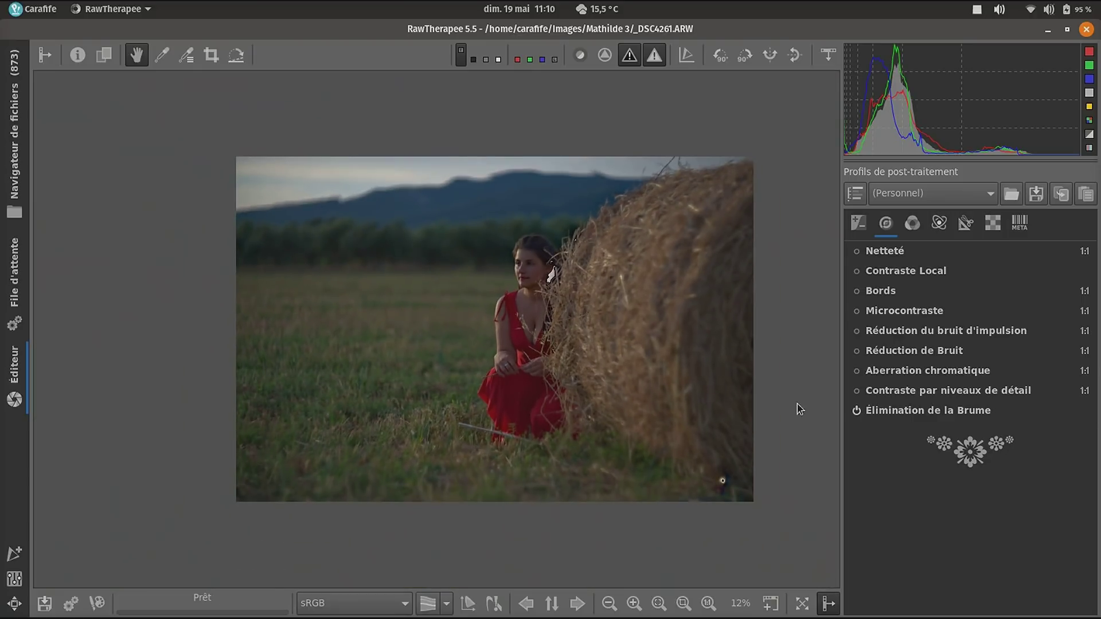
left_click(856, 411)
- Calculate Courbe Tonale 1 from the embedded preview in the Exposition settings of the hay bale portrait
left_click(858, 224)
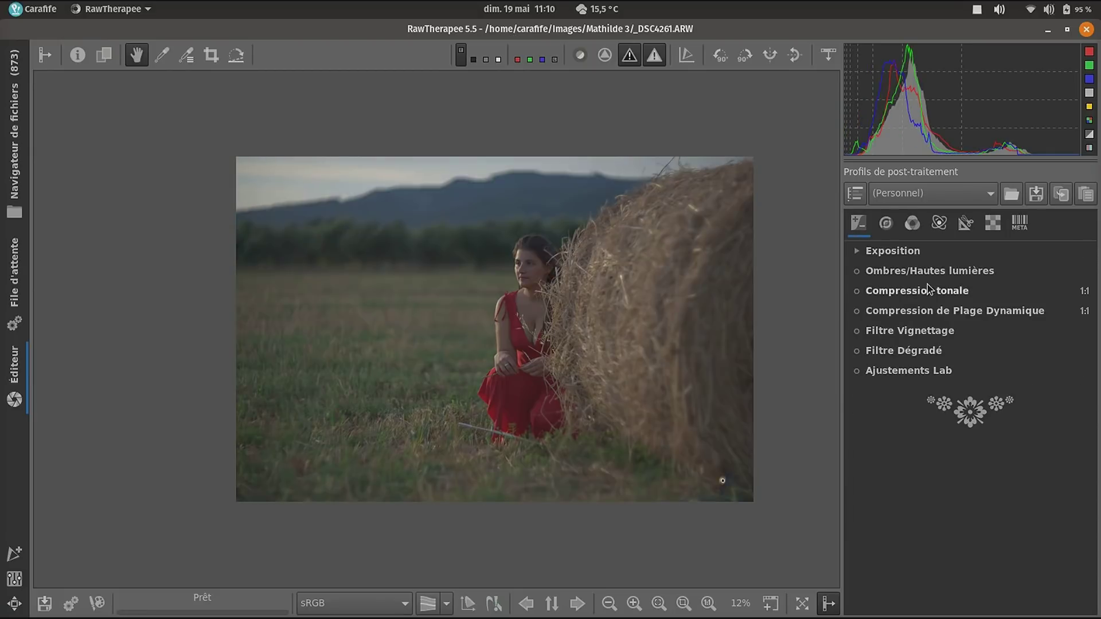
left_click(920, 258)
scroll(964, 382, "down", 5)
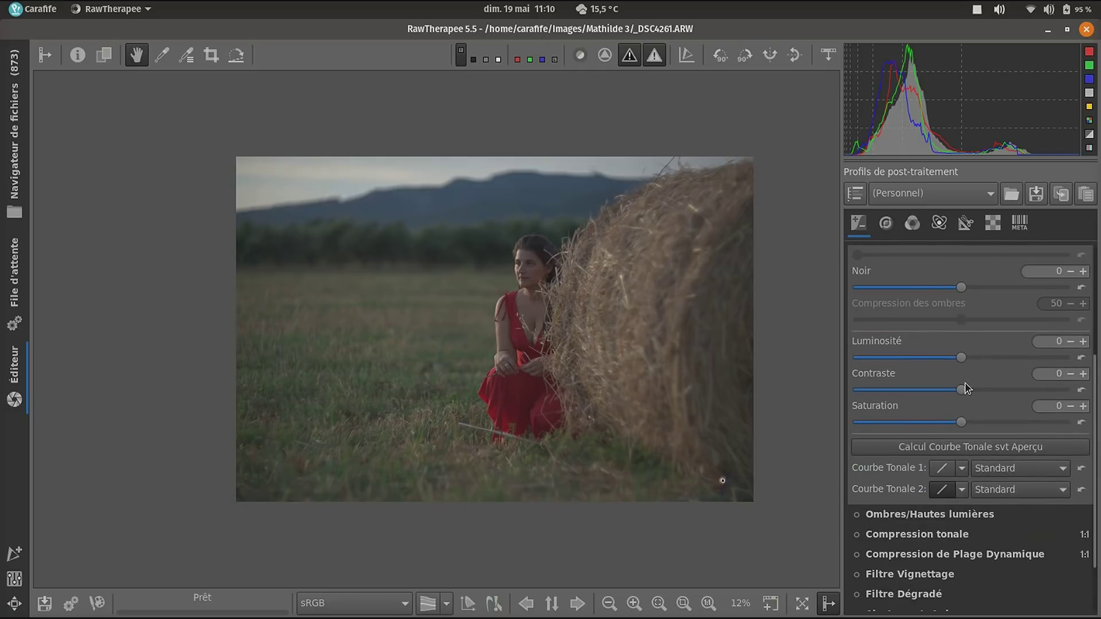
left_click(970, 448)
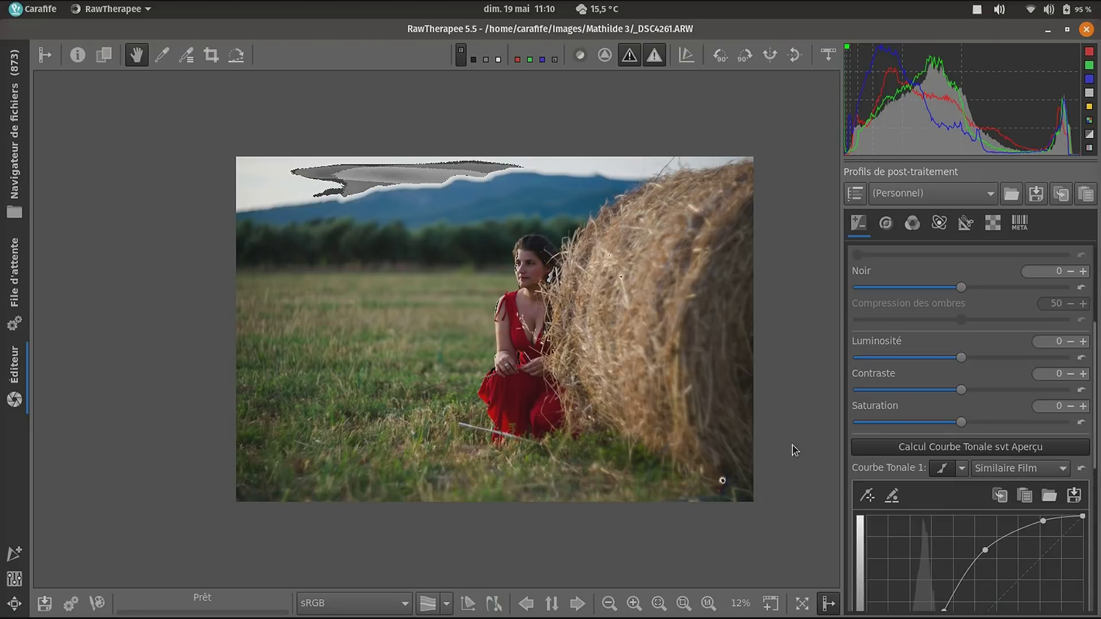
scroll(800, 367, "up", 1)
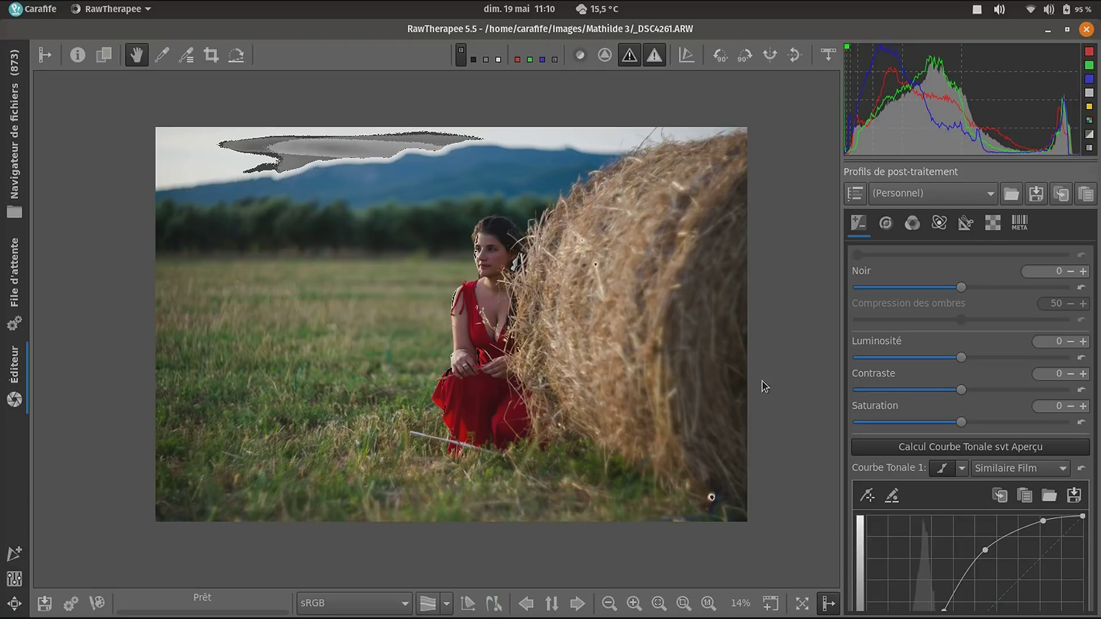
- Review the Exposition settings and enable Compression de Plage Dynamique to recover the bright sky
scroll(945, 361, "up", 5)
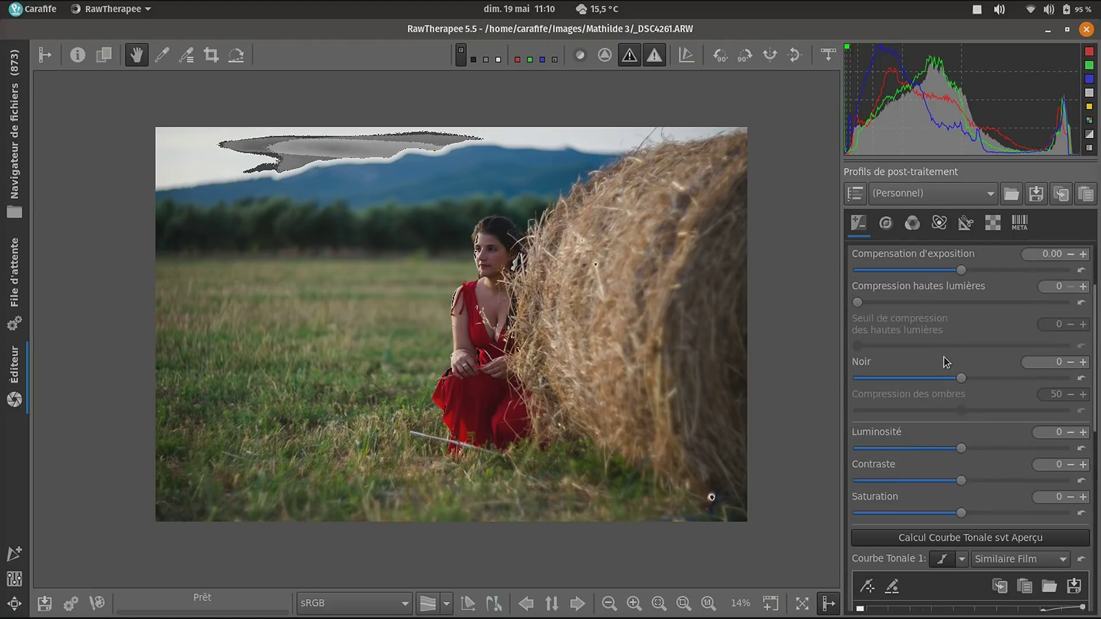
scroll(945, 361, "down", 6)
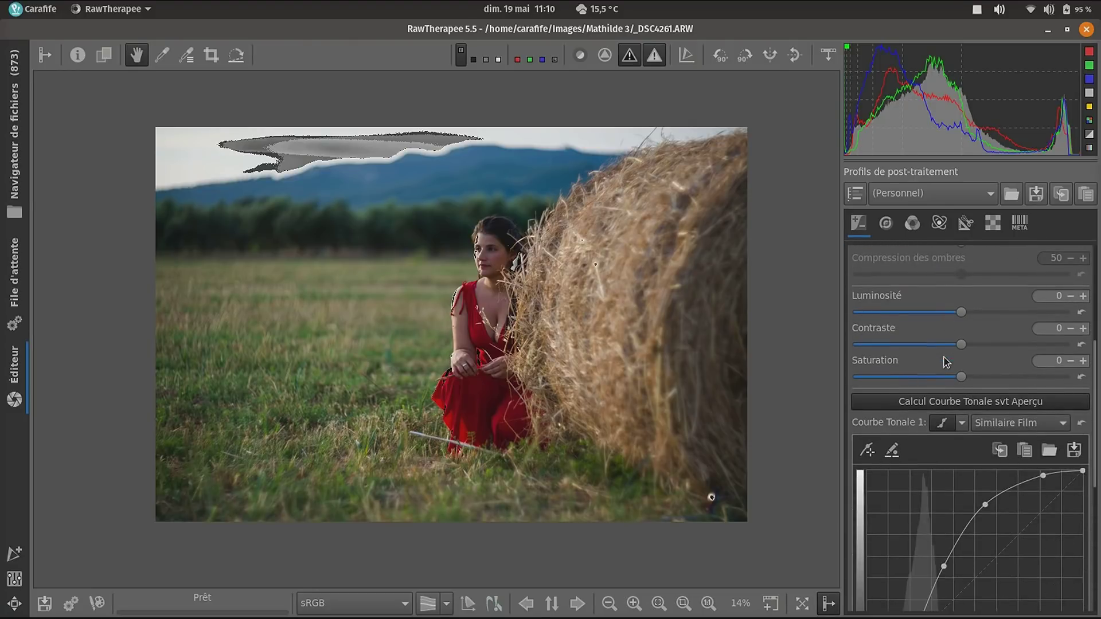
scroll(944, 360, "down", 10)
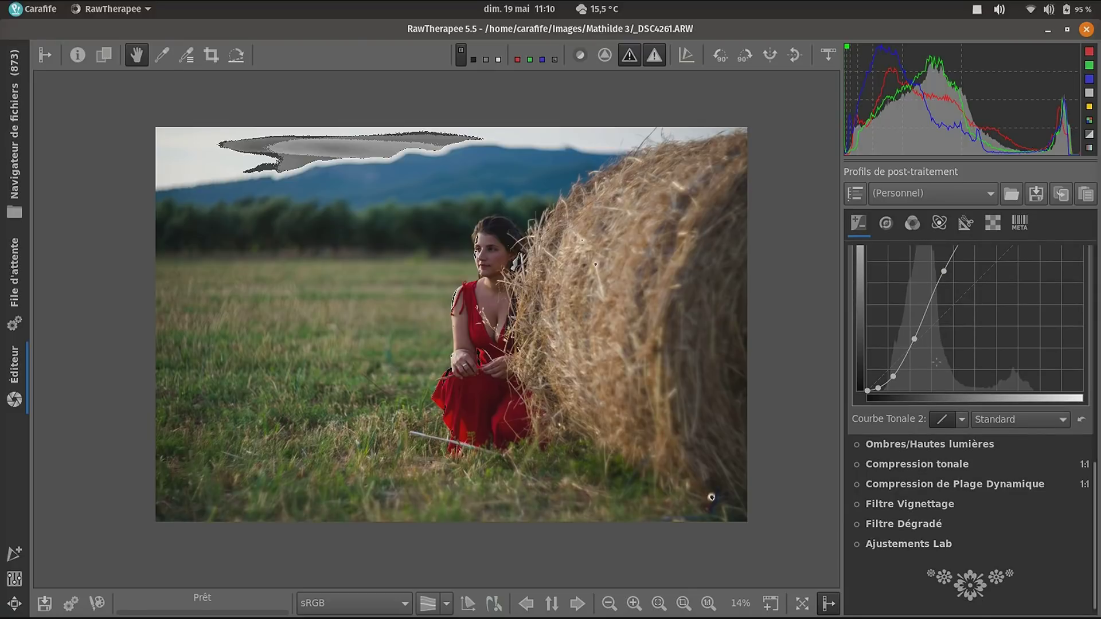
left_click(857, 485)
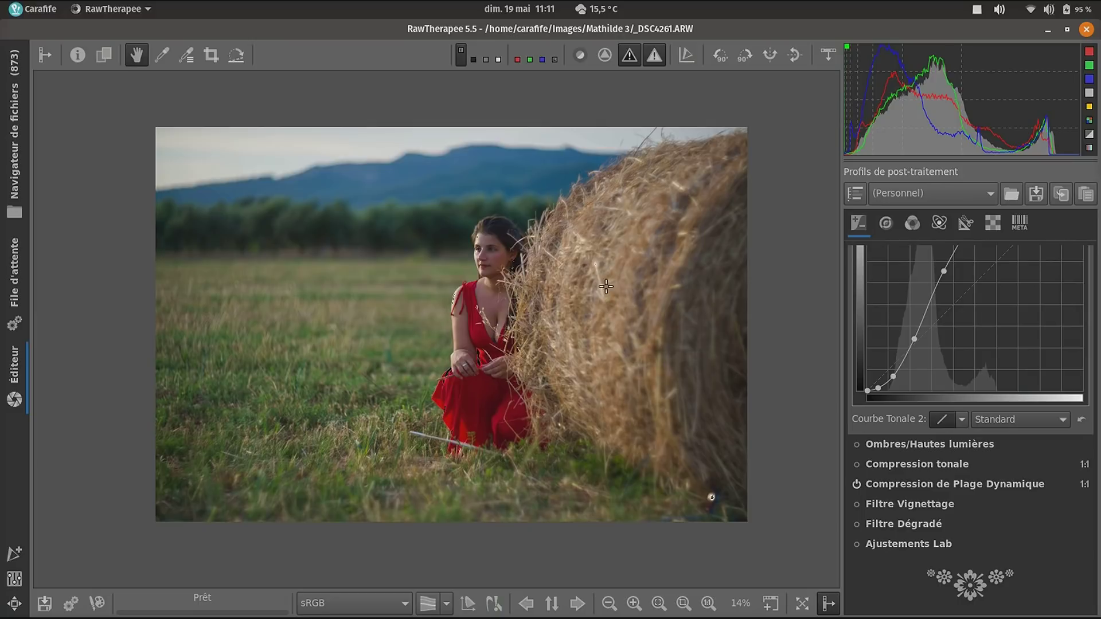
scroll(913, 342, "up", 10)
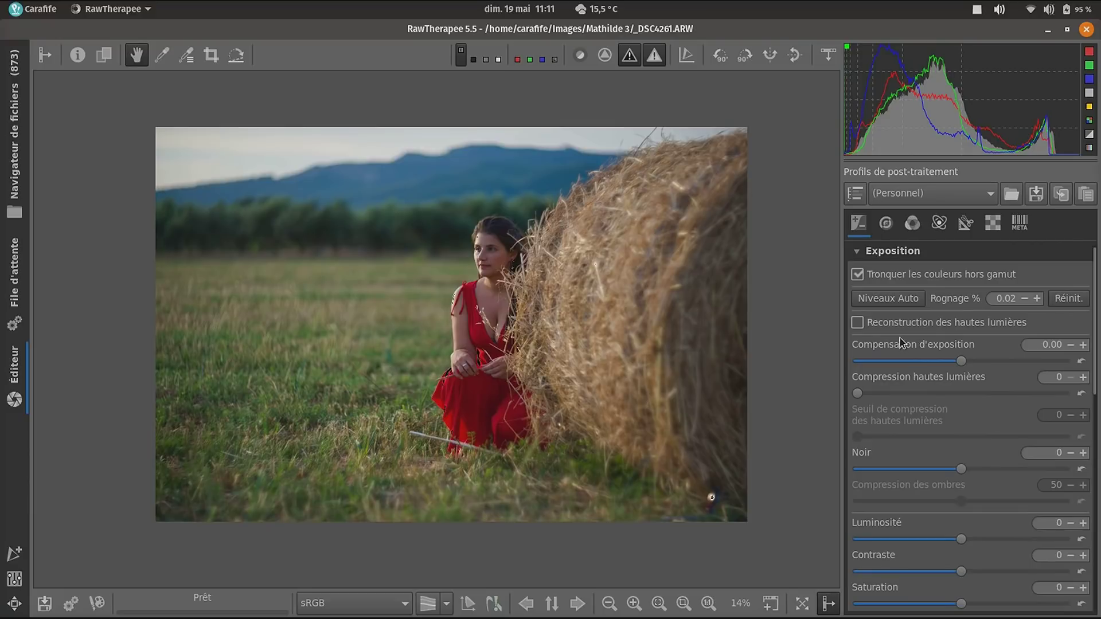
- Enable Reconstruction des hautes lumières with the Propagation de la couleur method and set Compression hautes lumières to 133
left_click(863, 325)
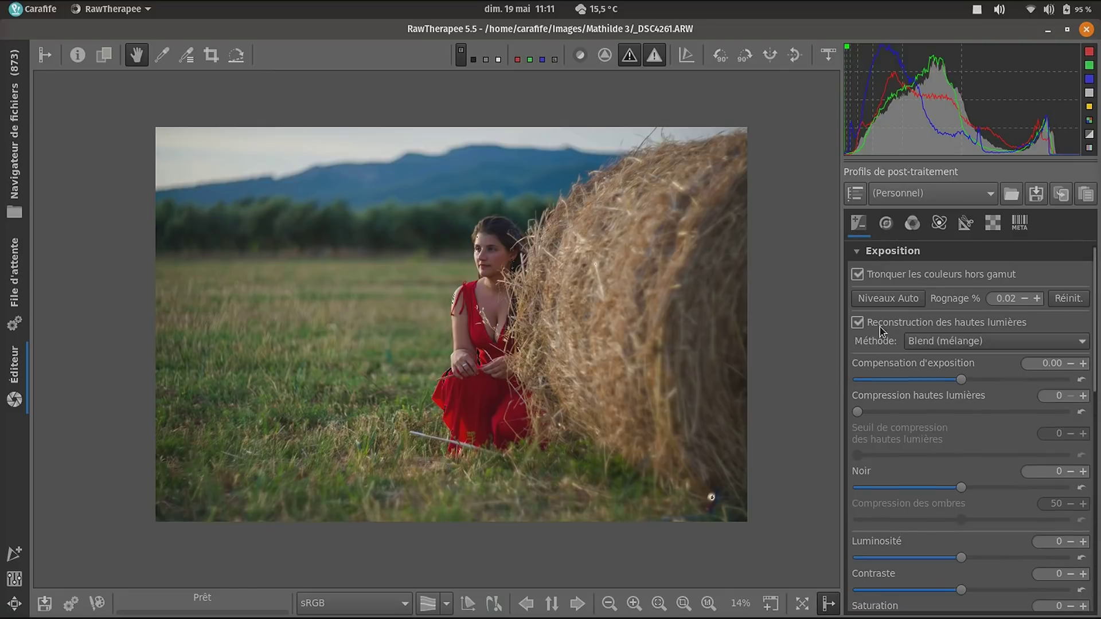
left_click(956, 341)
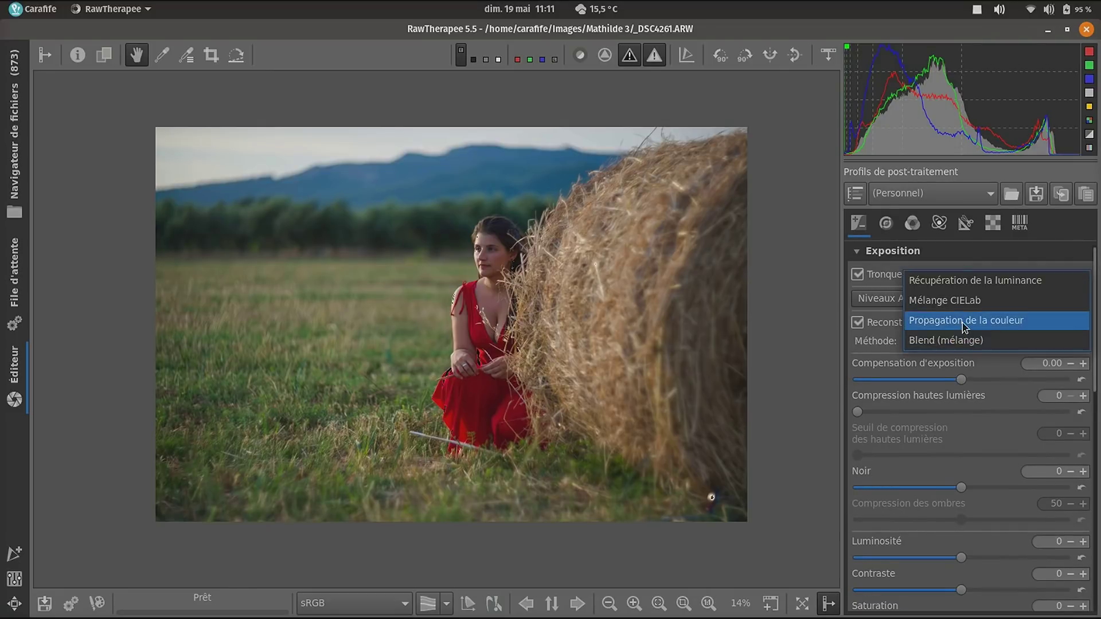
left_click(961, 322)
scroll(931, 388, "down", 1)
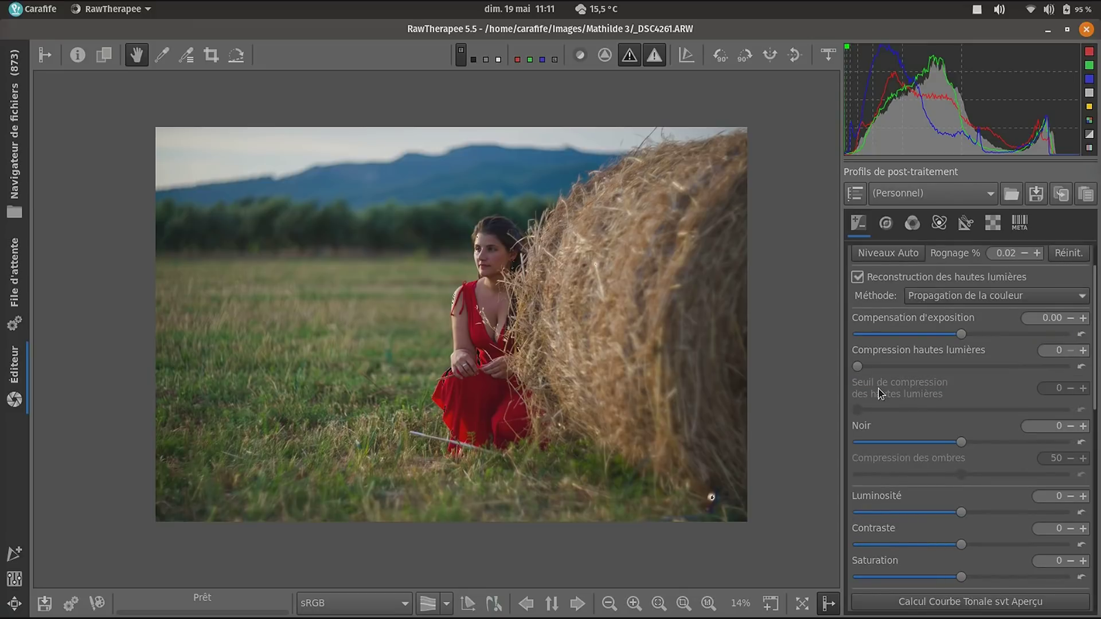
left_click_drag(858, 365, 913, 367)
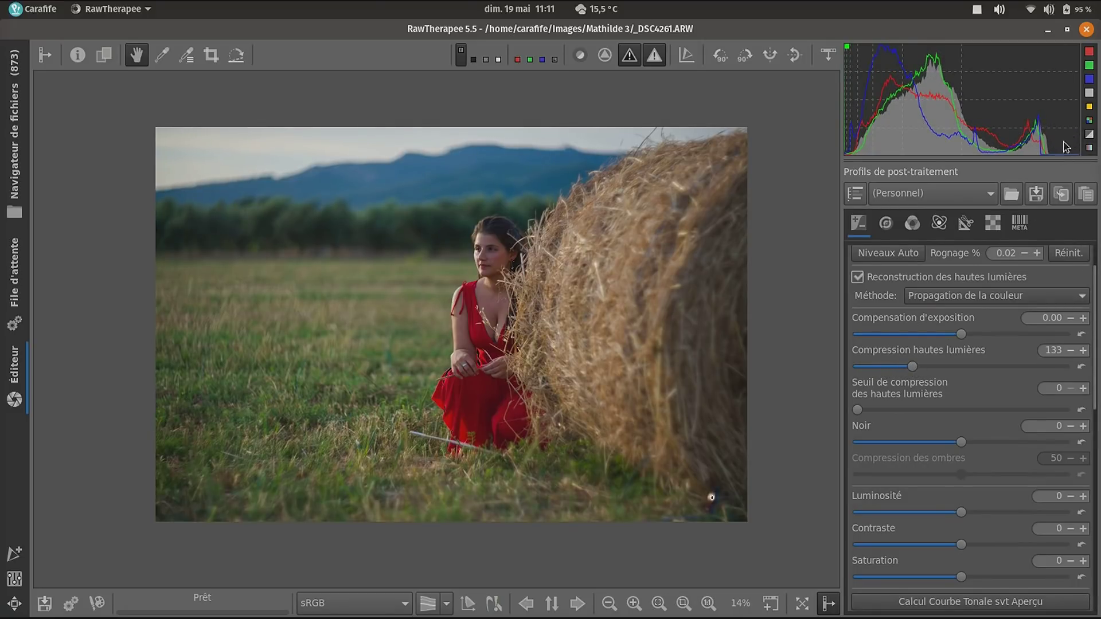
- Set Noir to 300 in the Exposition settings of the hay bale portrait
scroll(978, 330, "down", 3)
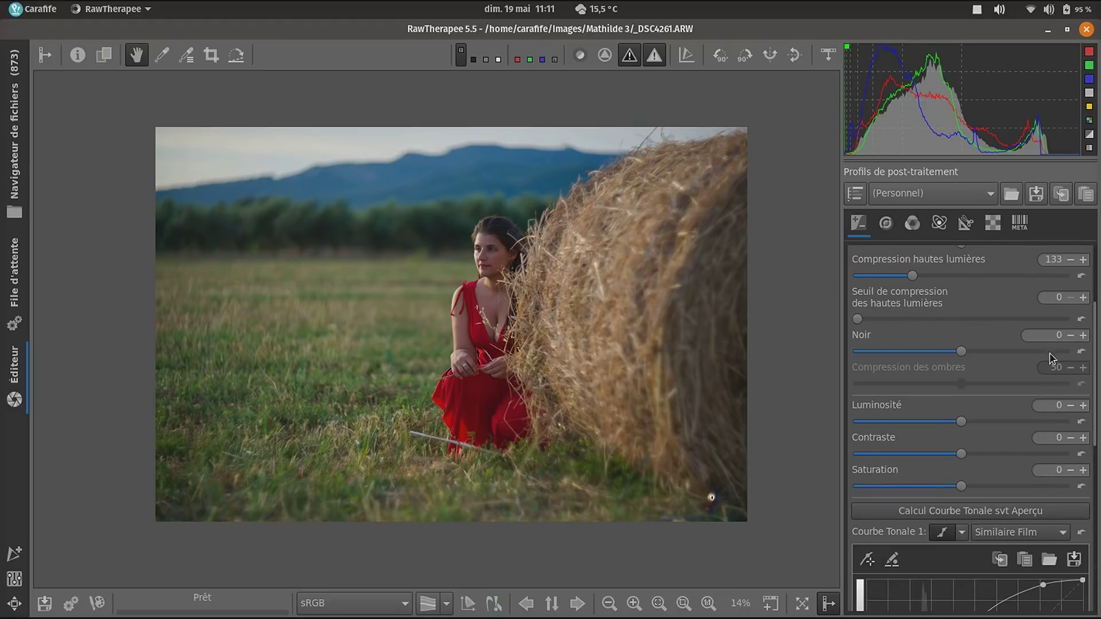
left_click(1083, 336)
left_click(1083, 337)
left_click(1082, 337)
left_click(1083, 338)
left_click(1083, 337)
left_click(1083, 337)
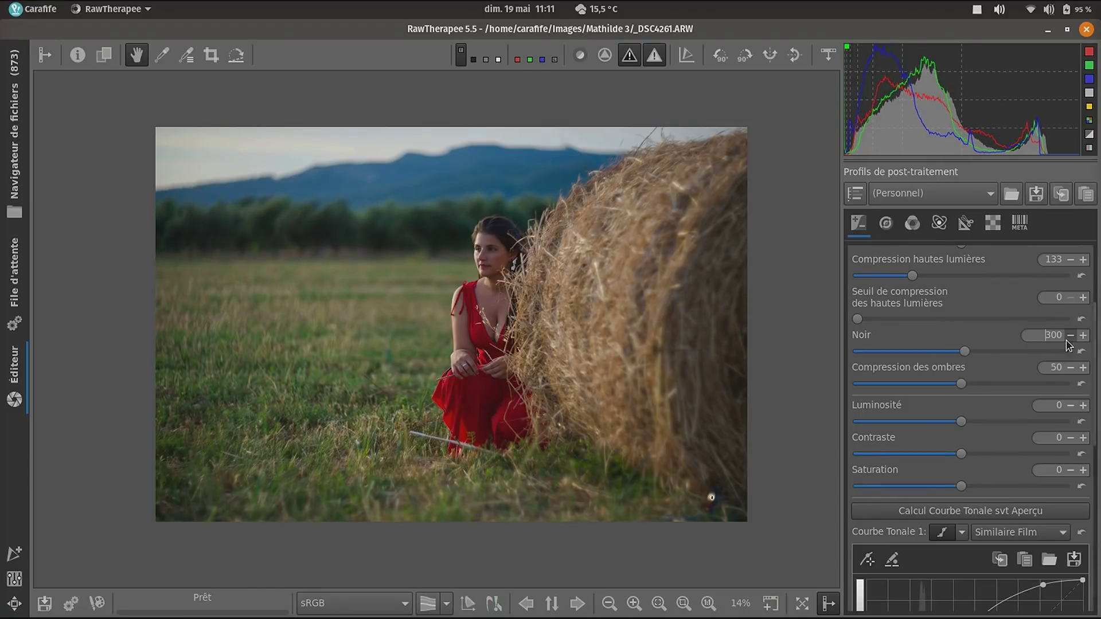
- Raise Compression des ombres to 66 in the Exposition settings
left_click(1083, 369)
left_click(1083, 369)
left_click(1083, 368)
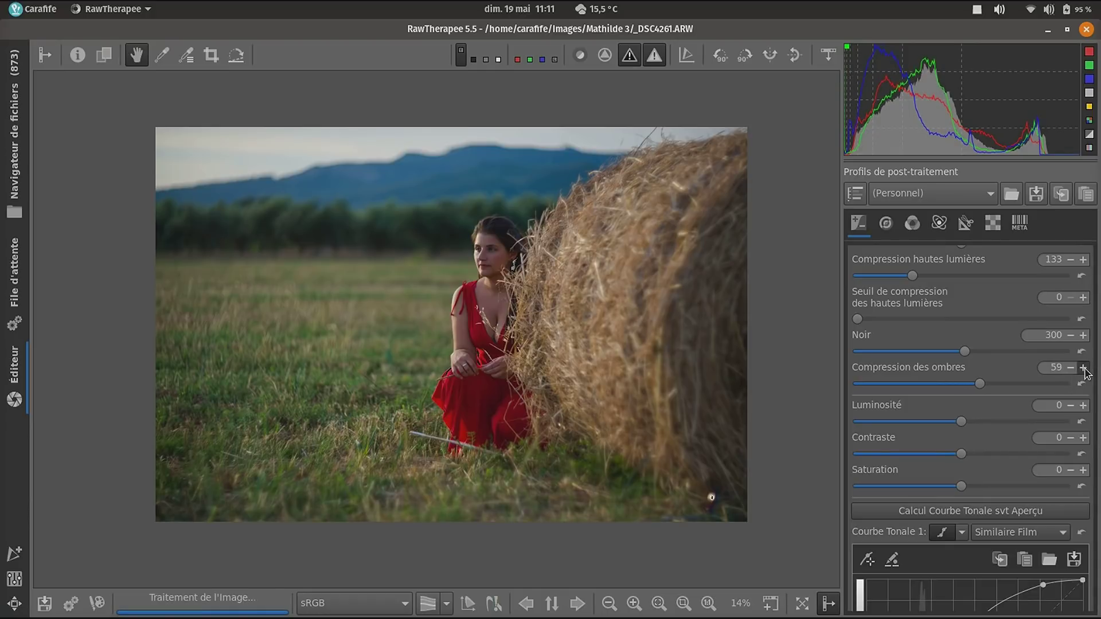
left_click(1083, 368)
left_click(1083, 368)
left_click(1083, 368)
left_click(1083, 368)
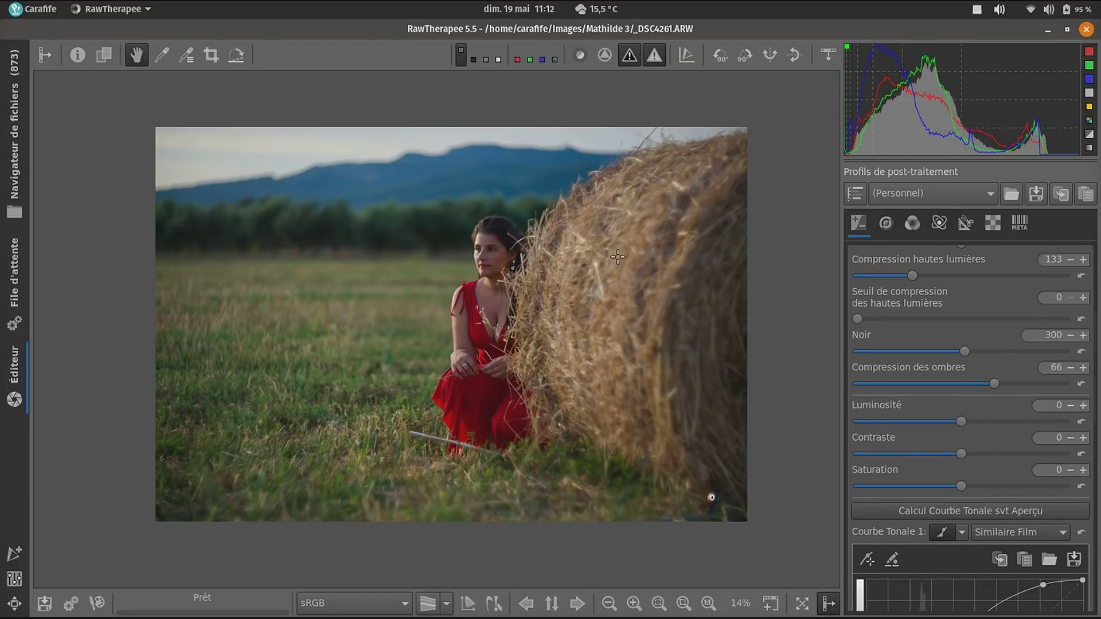
- Enable Ombres/Hautes lumières, switch its colour space to Lab, and set Hautes lumières to 50
scroll(947, 368, "down", 1)
scroll(947, 368, "down", 7)
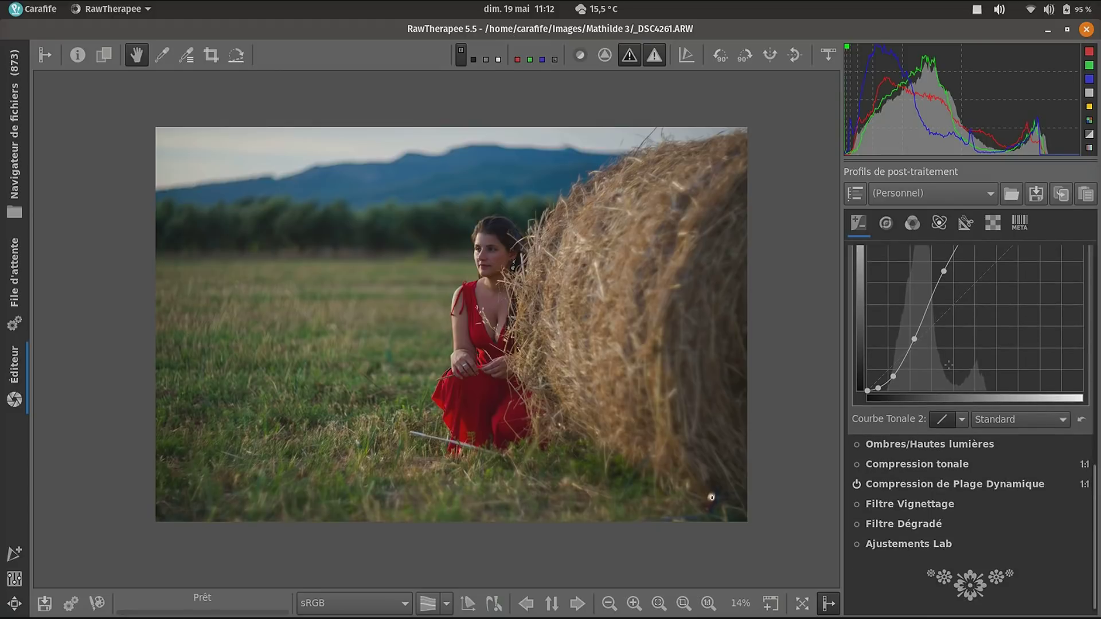
left_click(857, 445)
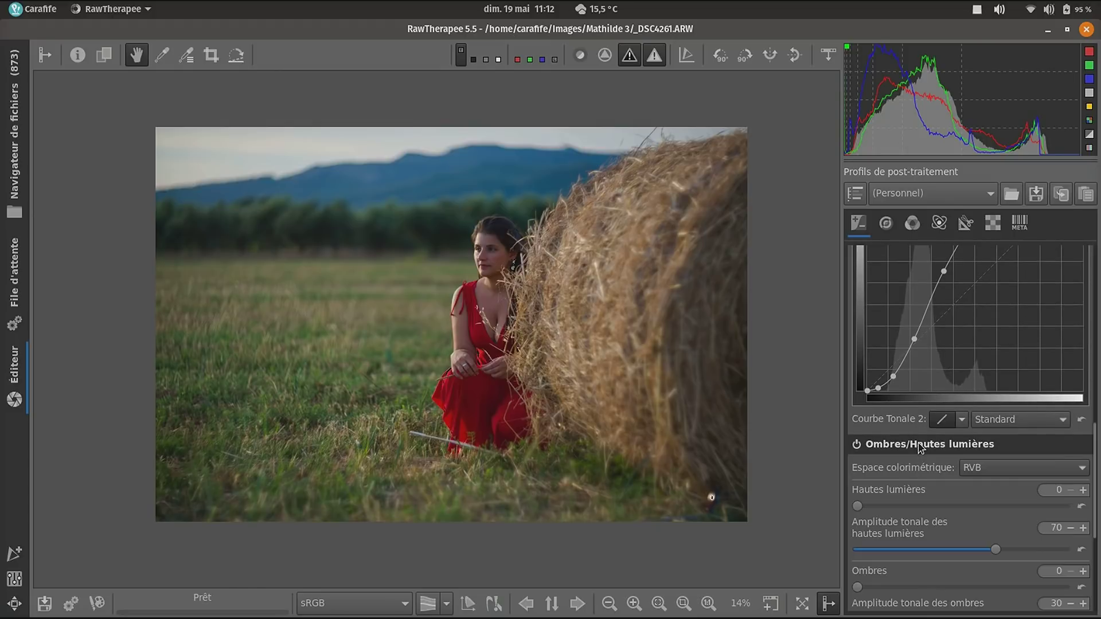
scroll(920, 447, "down", 3)
left_click(1007, 332)
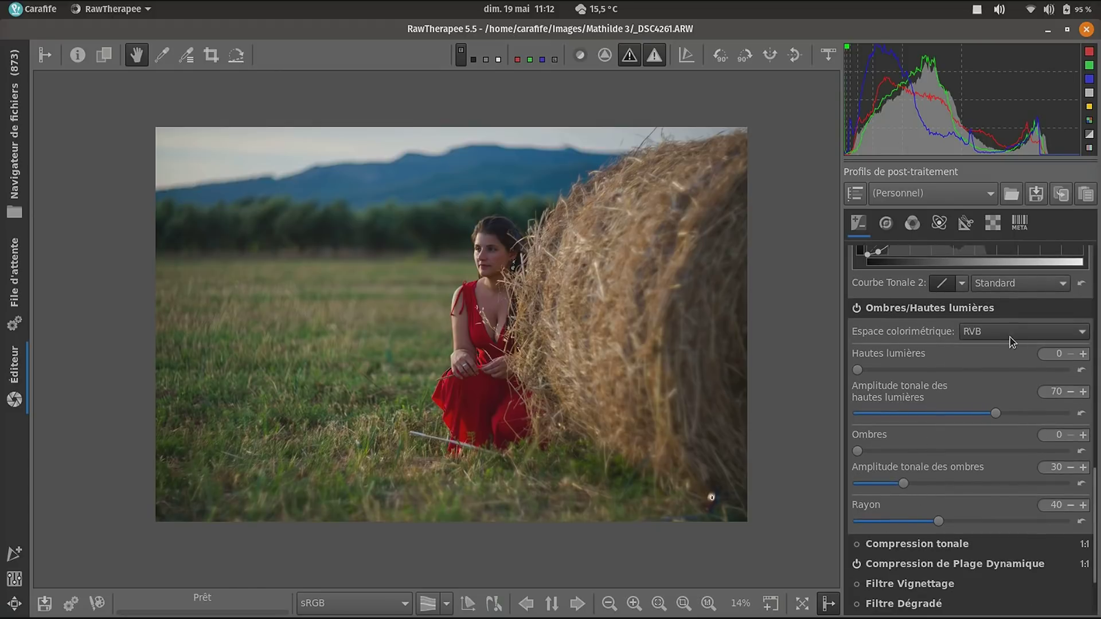
left_click(1012, 353)
left_click_drag(858, 370, 962, 373)
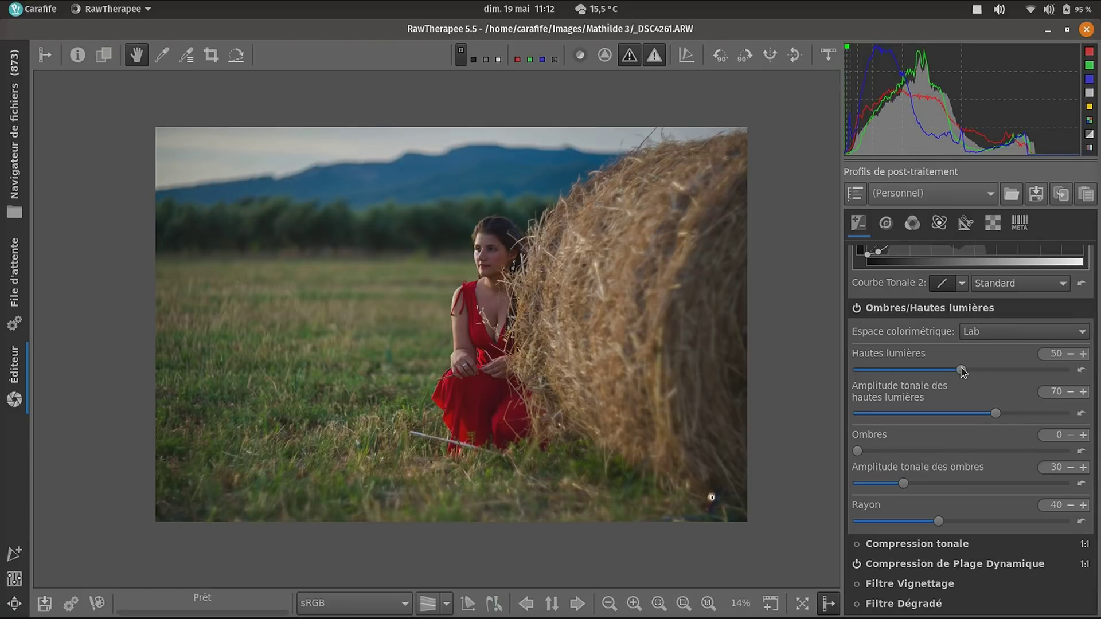
- In Ombres/Hautes lumières, set Ombres to 19, Amplitude tonale des ombres to 38 and Rayon to 68, and check the portrait
left_click_drag(861, 452, 923, 484)
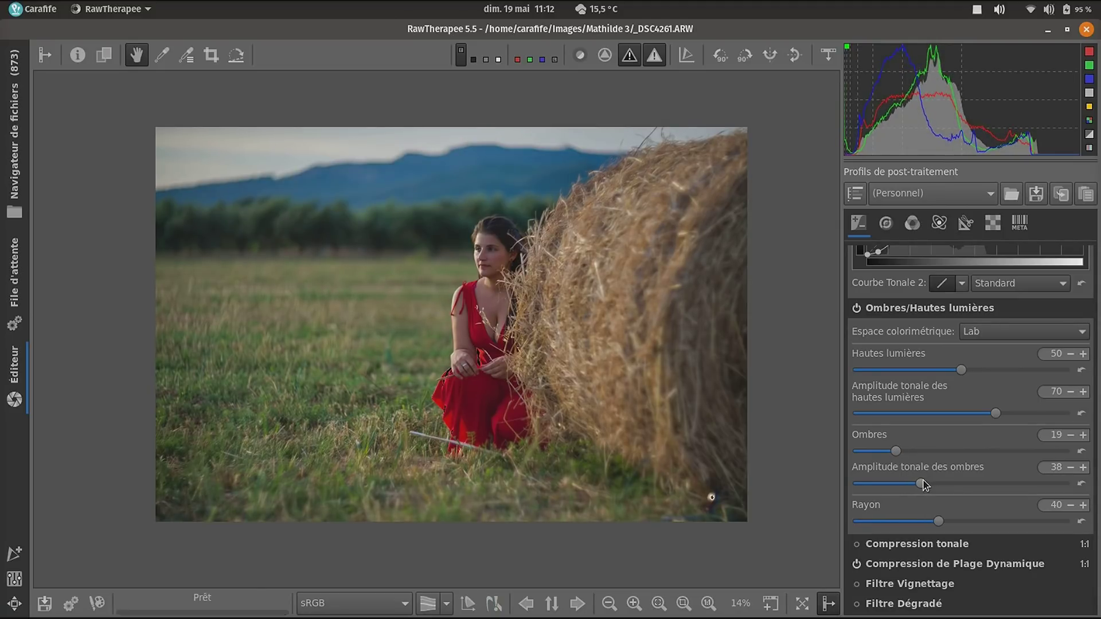
left_click_drag(937, 522, 1000, 520)
scroll(503, 321, "up", 2)
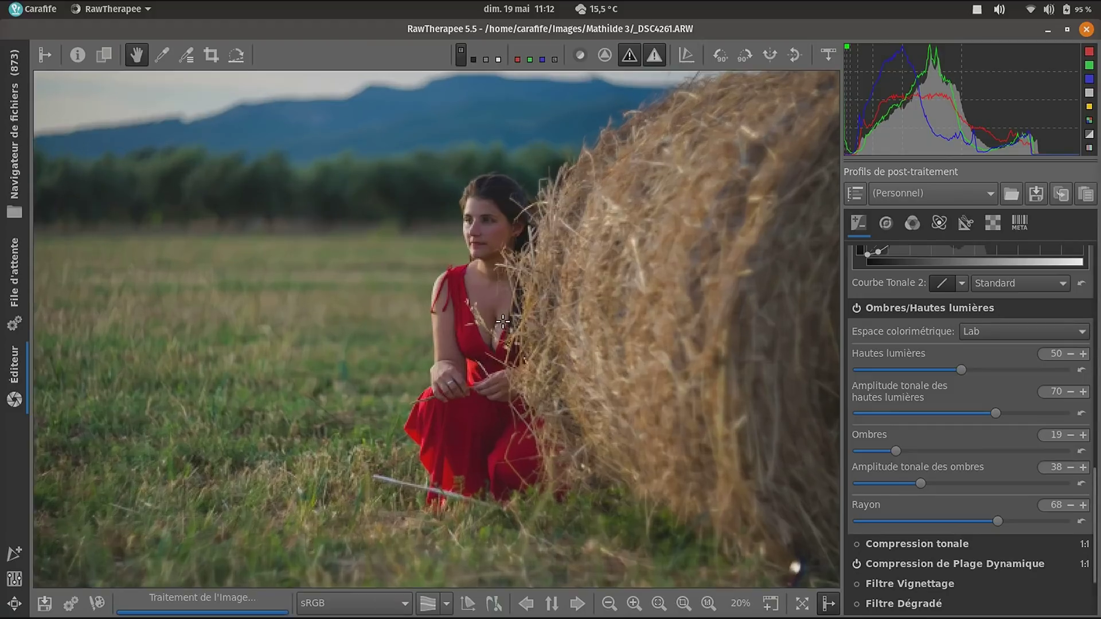
scroll(503, 322, "down", 1)
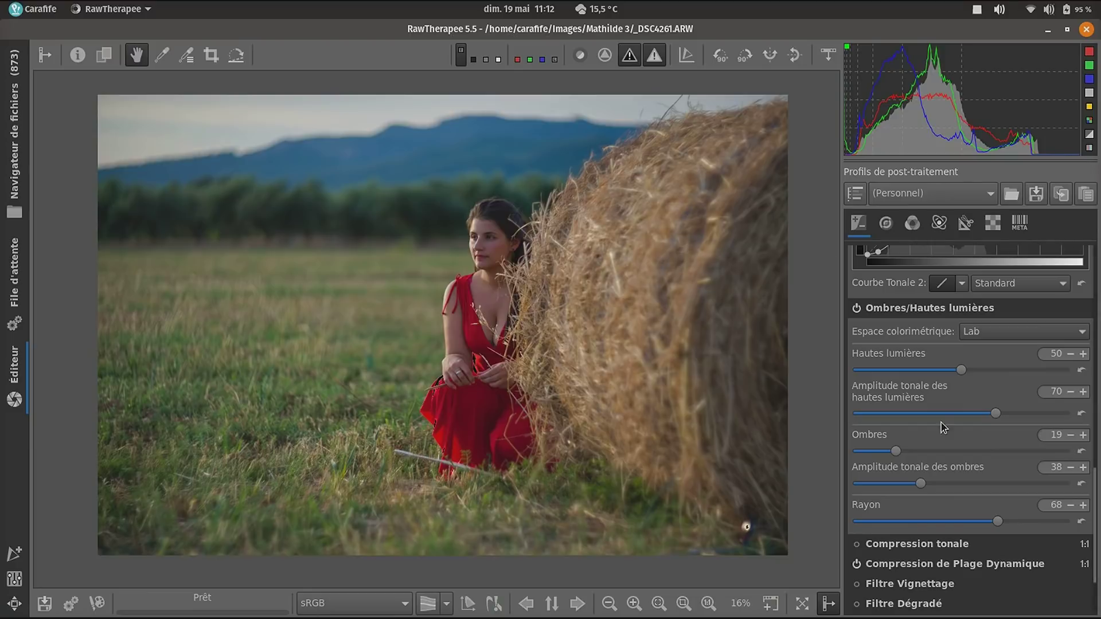
- Enable Ajustements Lab and set Contraste to 14 and Chromaticité to 6
scroll(931, 411, "down", 2)
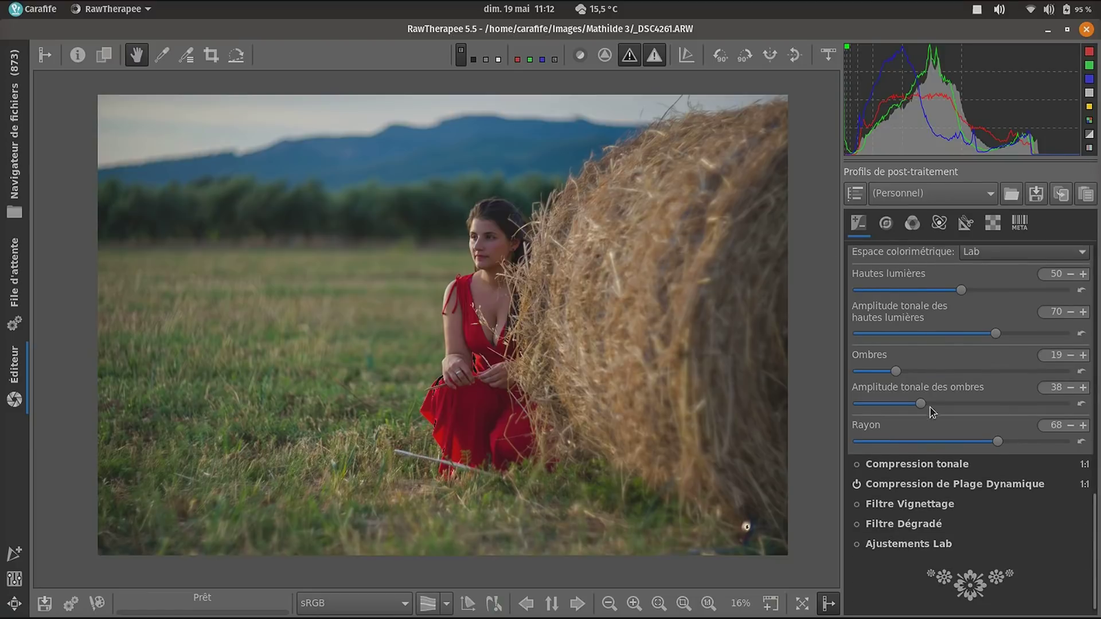
left_click(871, 545)
left_click(856, 317)
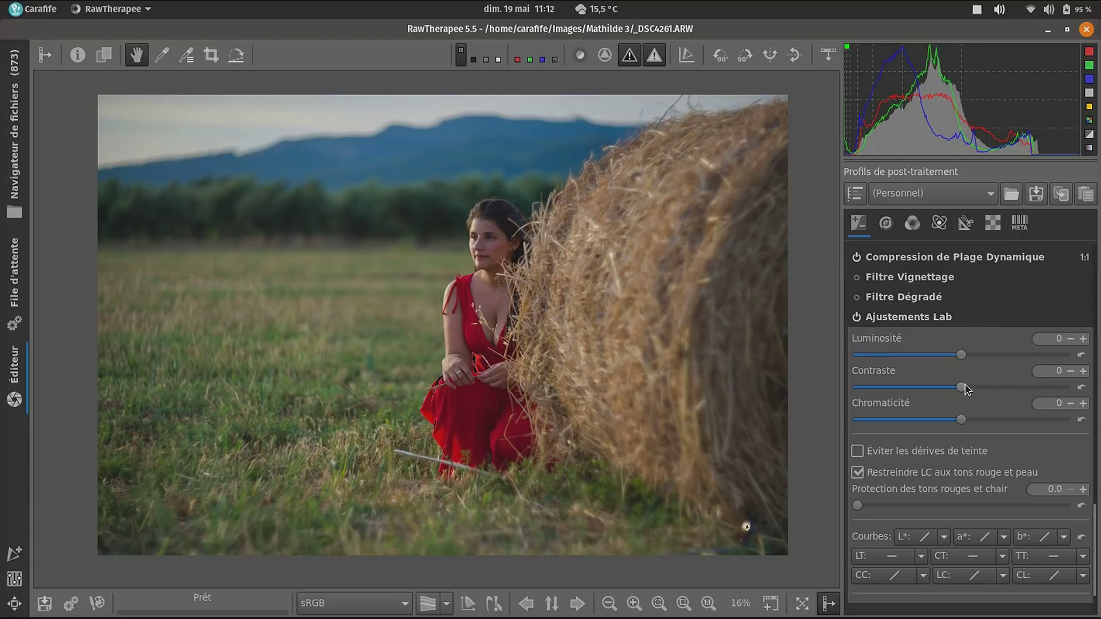
left_click_drag(966, 389, 985, 390)
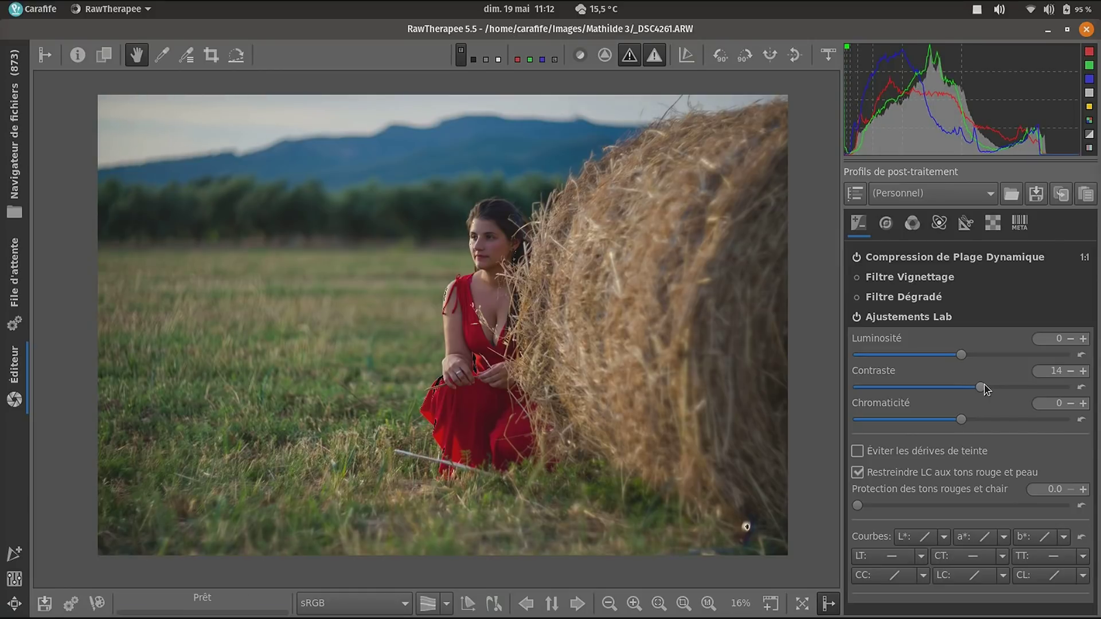
left_click_drag(967, 423, 971, 423)
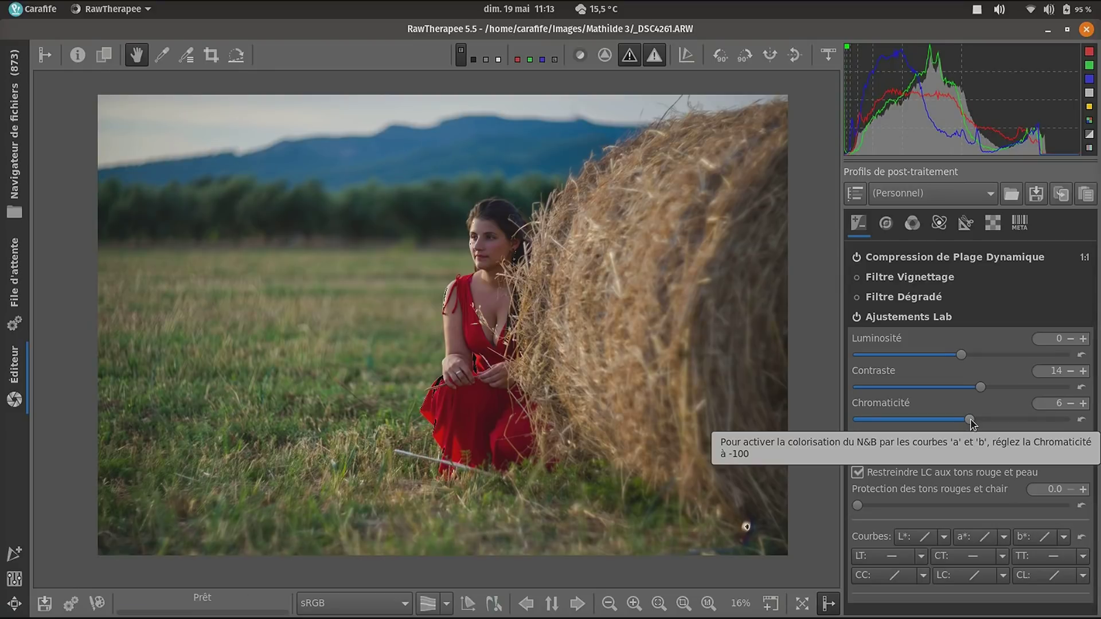
- Enable Lumière douce with a Force of 16 and compare the portrait with and without the effect
left_click(885, 223)
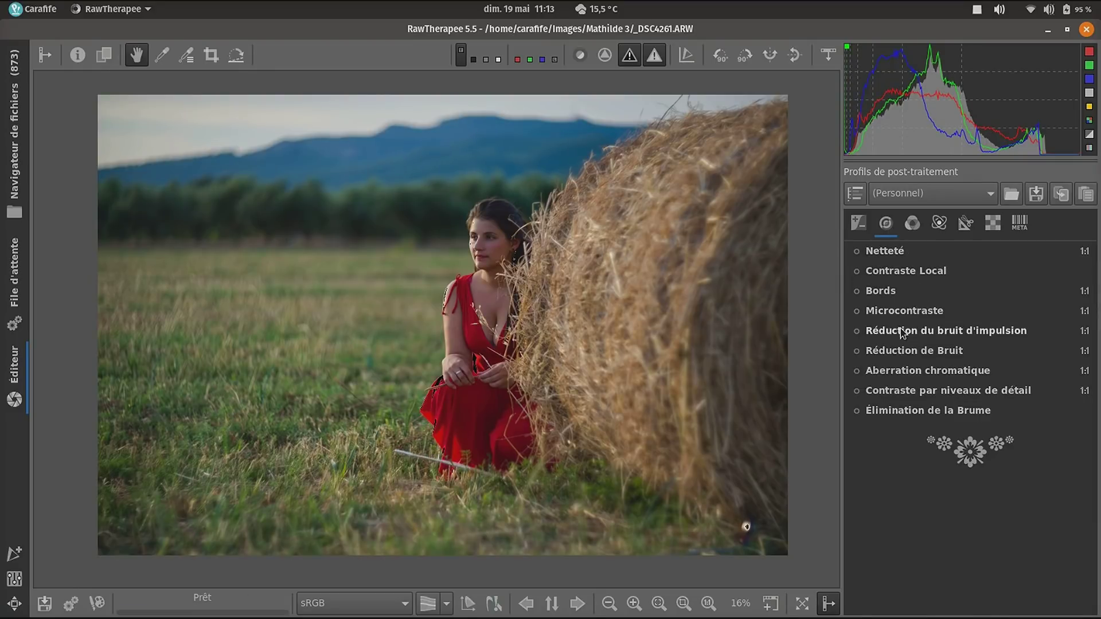
left_click(912, 225)
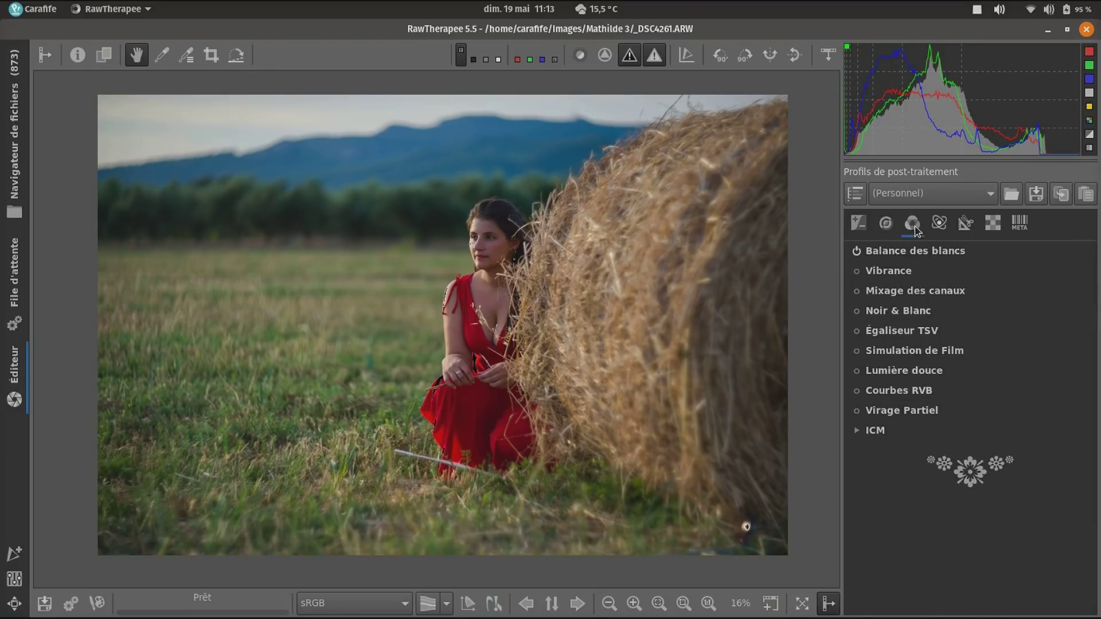
left_click(857, 371)
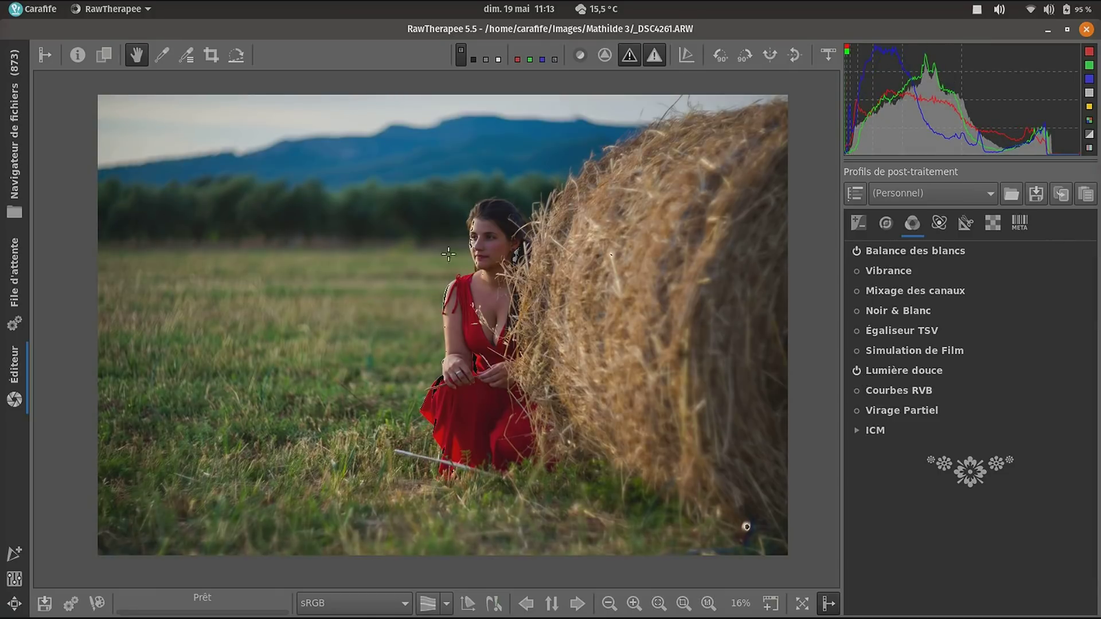
left_click(892, 373)
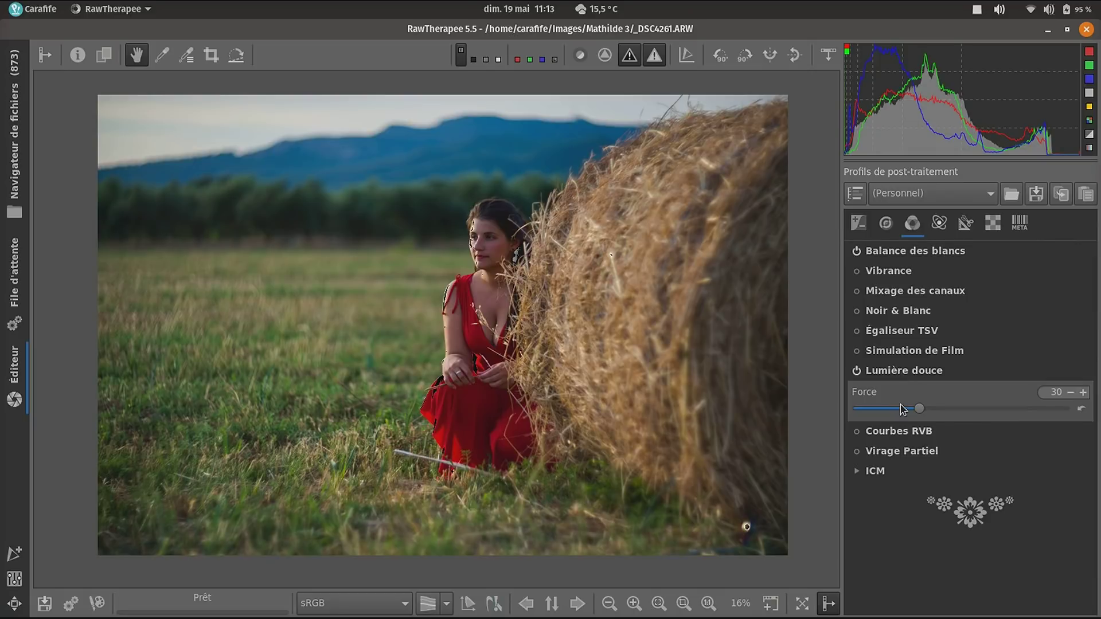
left_click_drag(919, 410, 892, 414)
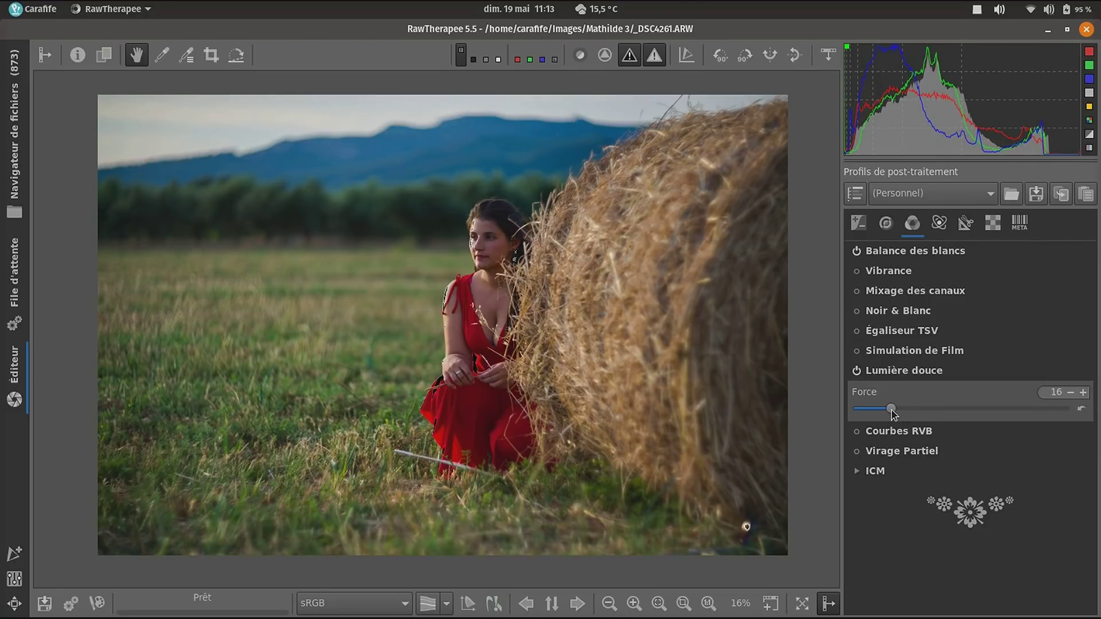
left_click(856, 370)
left_click(856, 370)
left_click(856, 371)
- Set the LT curve in Ajustements Lab to Points de contrôle minima/maxima and slightly raise its red point
left_click(858, 222)
scroll(895, 461, "down", 10)
scroll(895, 461, "down", 8)
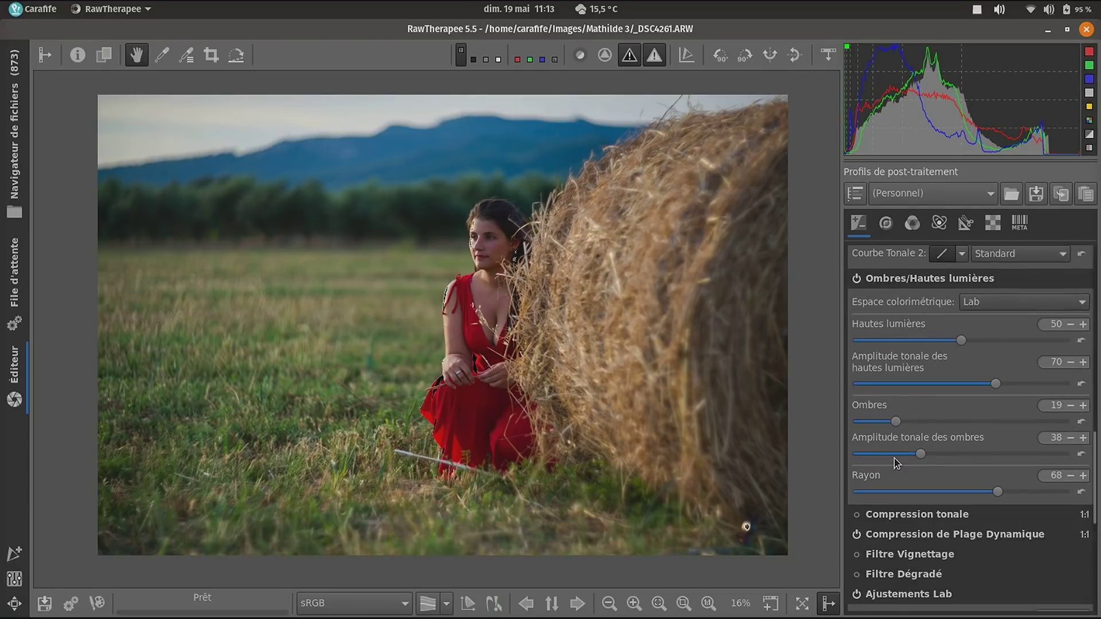
scroll(896, 461, "down", 6)
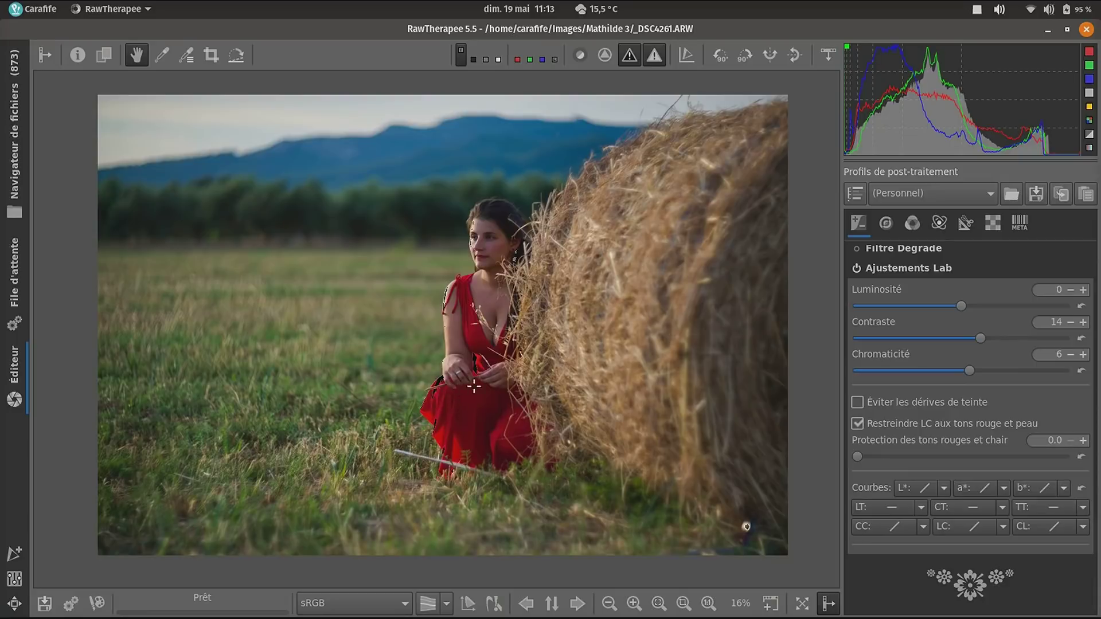
left_click(921, 508)
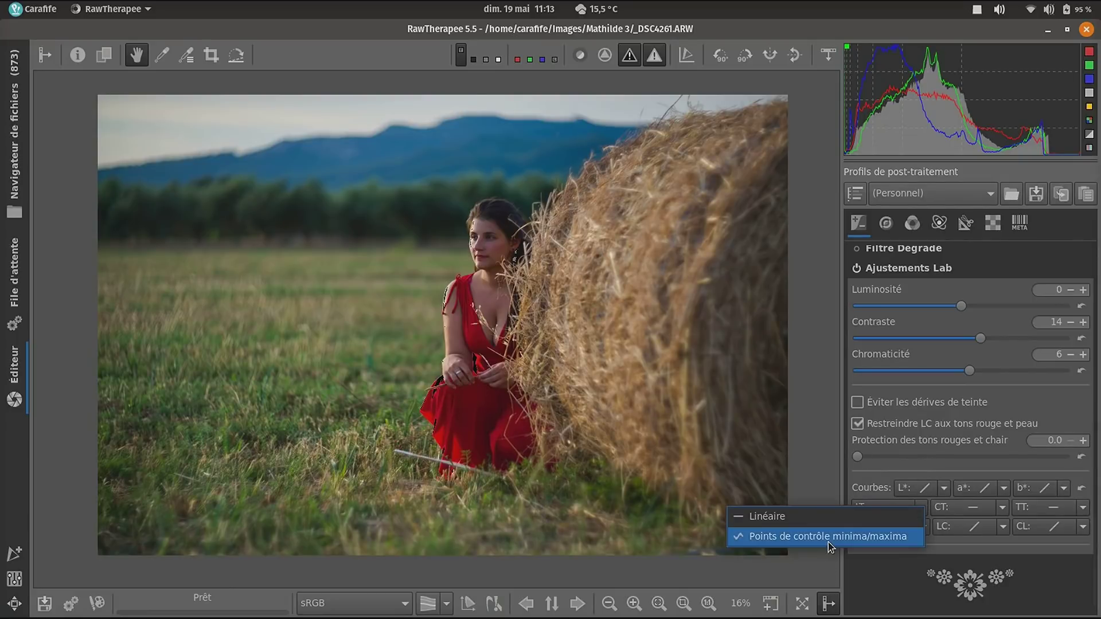
left_click(748, 534)
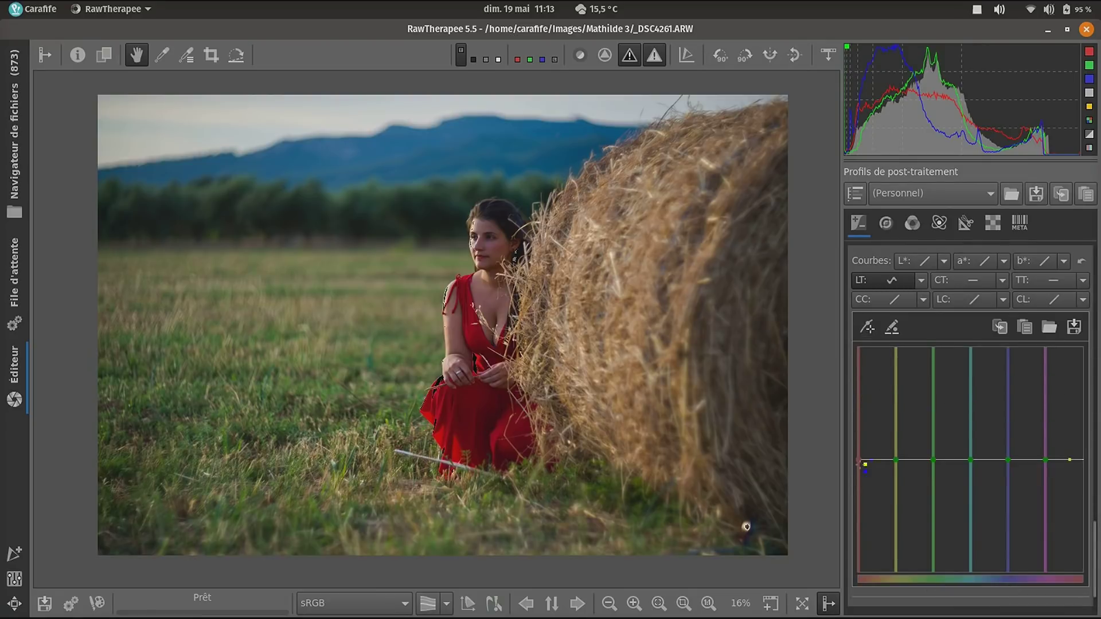
left_click_drag(858, 459, 859, 452)
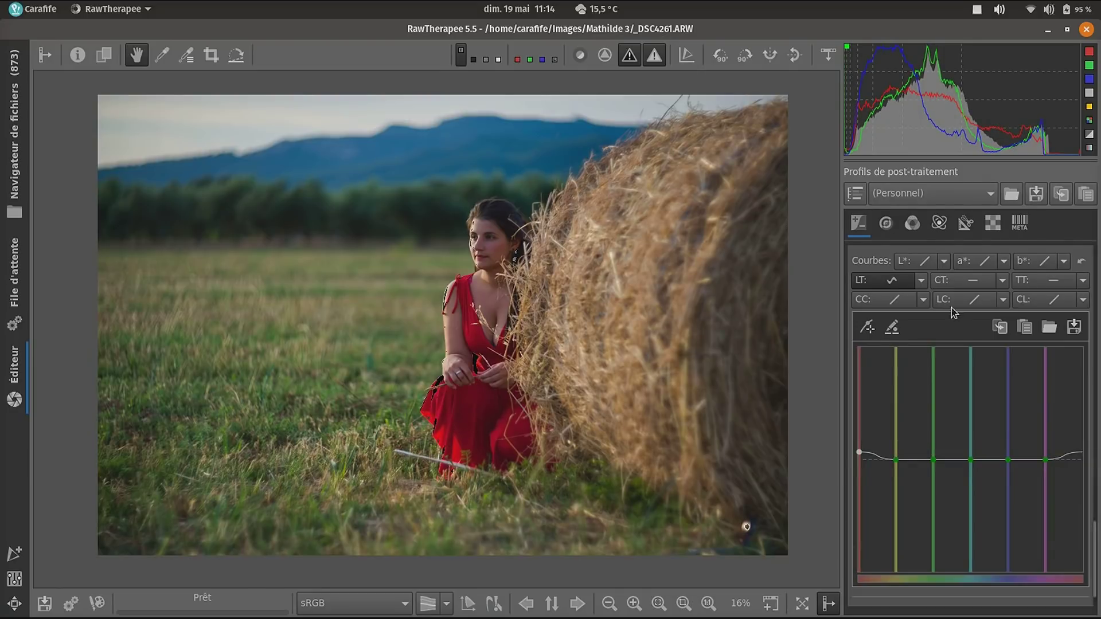
- Enable Égaliseur TSV, set the V channel to Points de contrôle minima/maxima, and slightly lower the red point
left_click(913, 225)
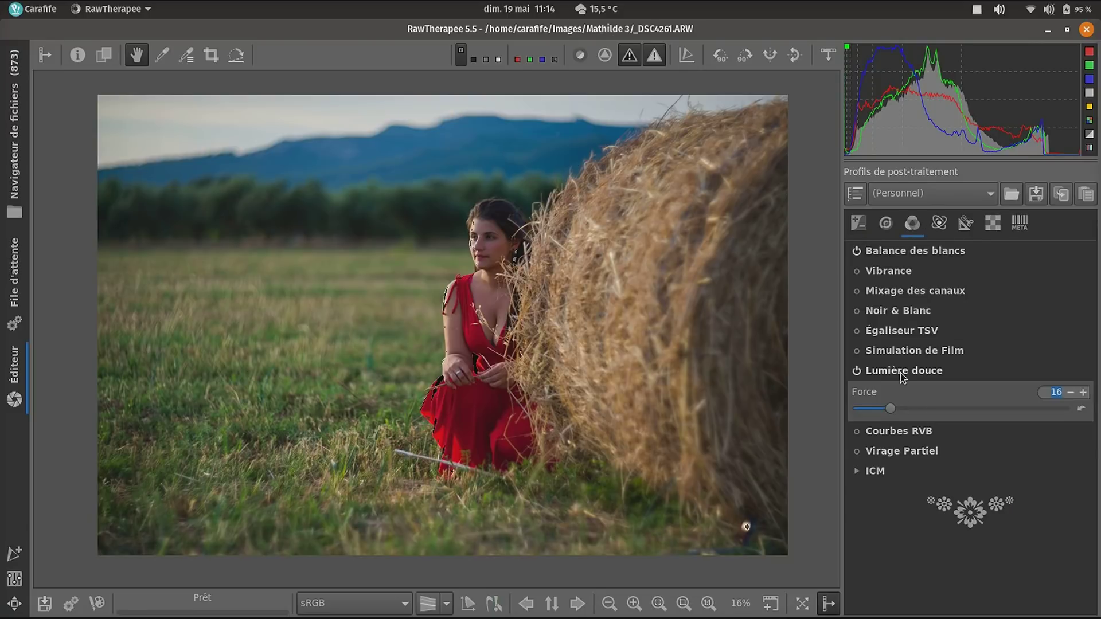
left_click(885, 332)
left_click(856, 331)
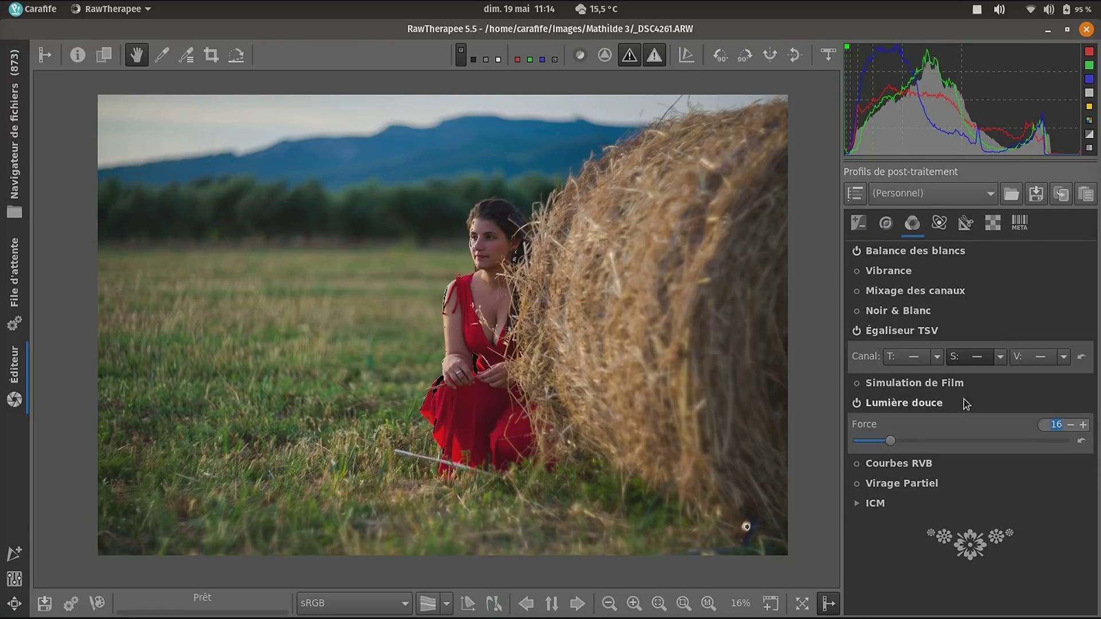
left_click(1063, 357)
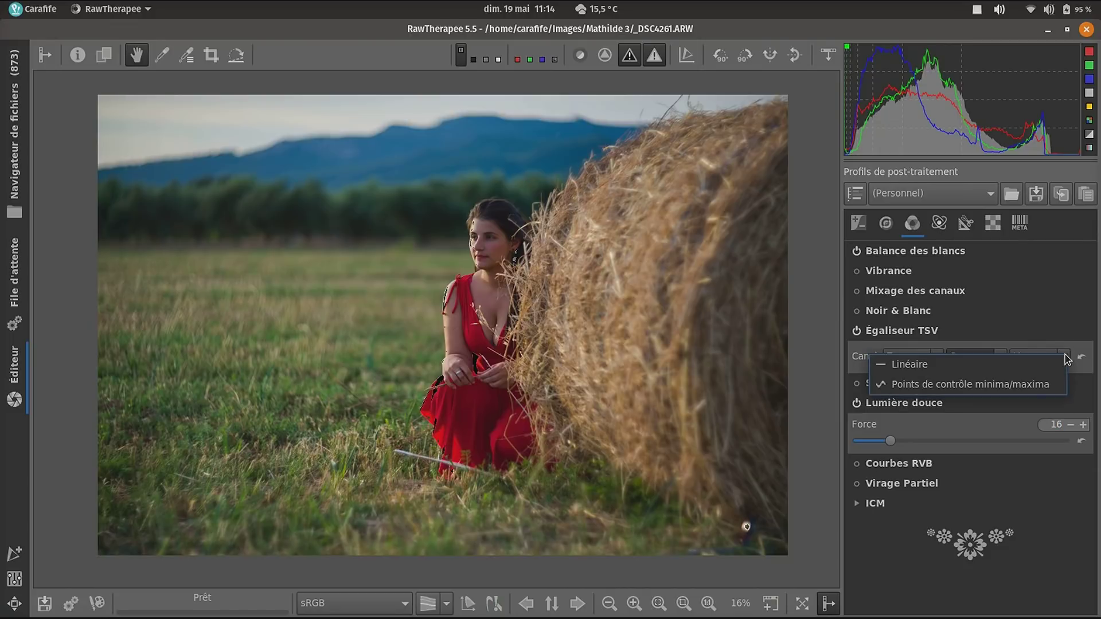
left_click(1049, 383)
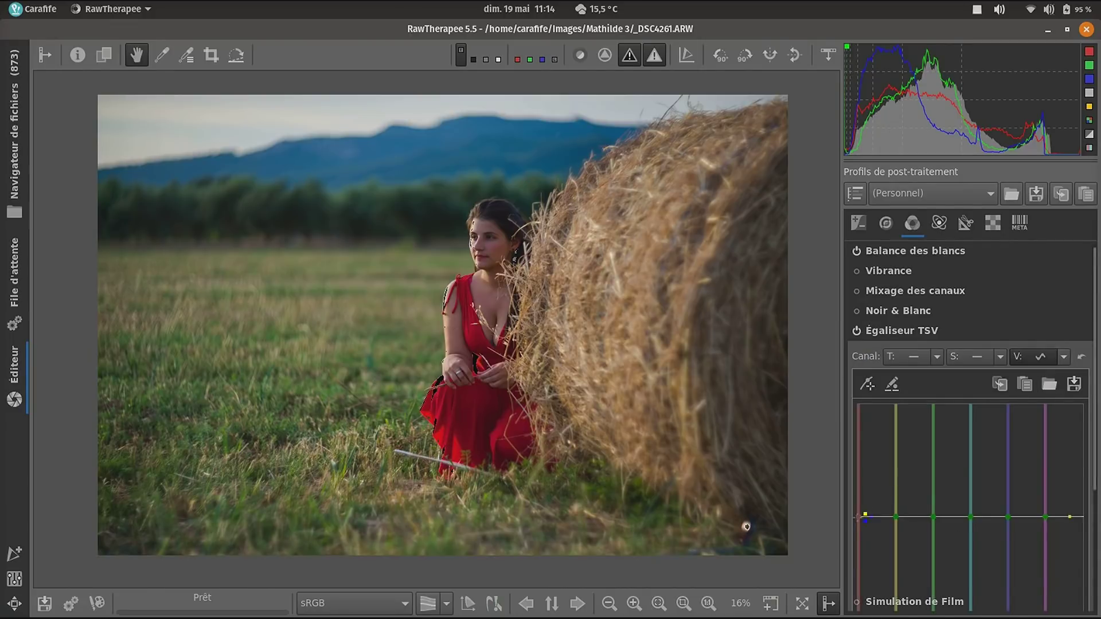
left_click_drag(857, 517, 859, 528)
- Set the S channel of Égaliseur TSV to Points de contrôle minima/maxima and slightly lower its red point
left_click(1000, 358)
left_click(914, 385)
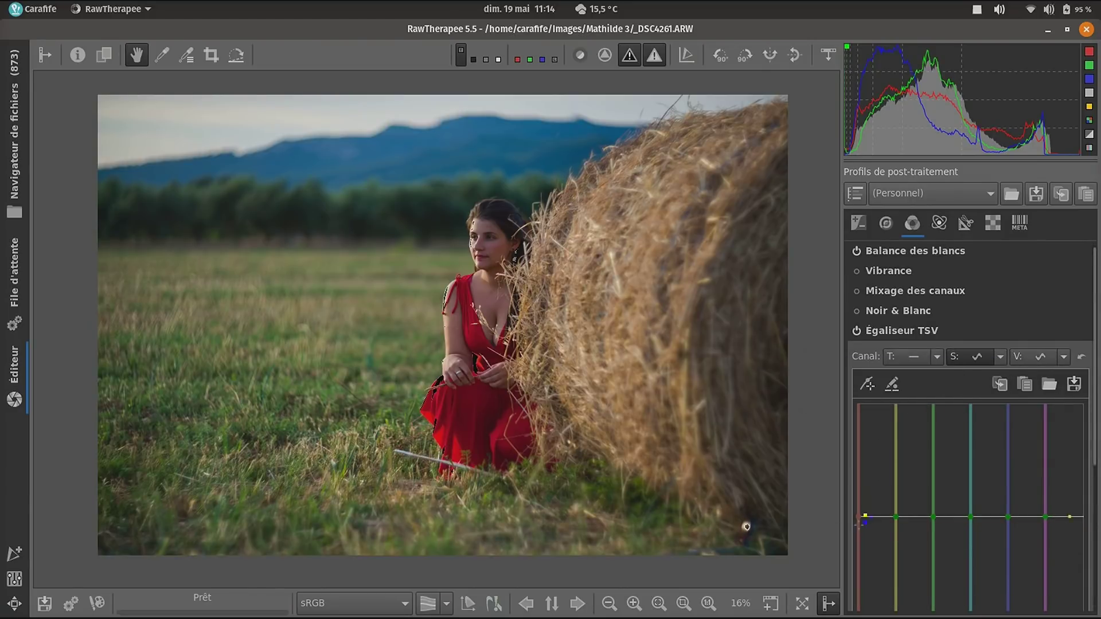
left_click_drag(858, 517, 857, 523)
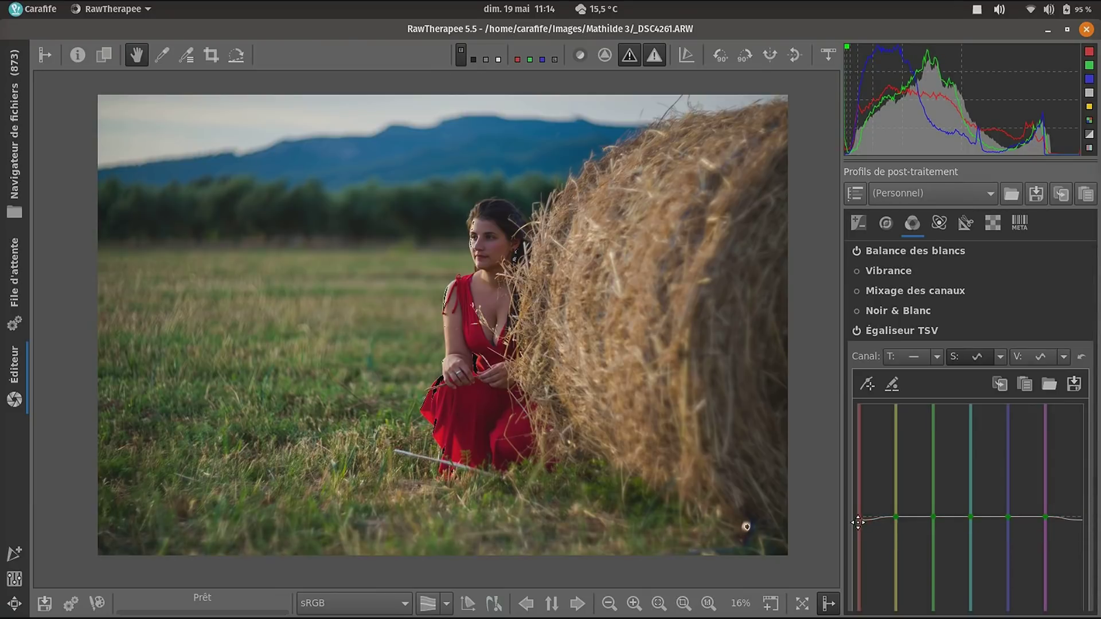
- Enable Courbes RVB with Mode Luminosité active
left_click(907, 329)
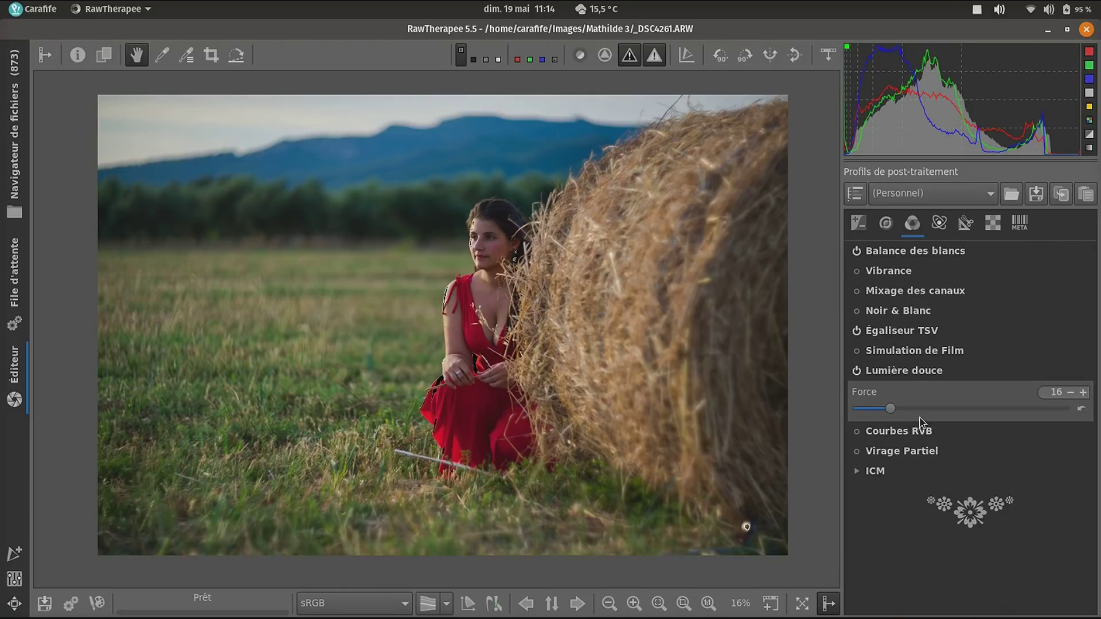
left_click(913, 437)
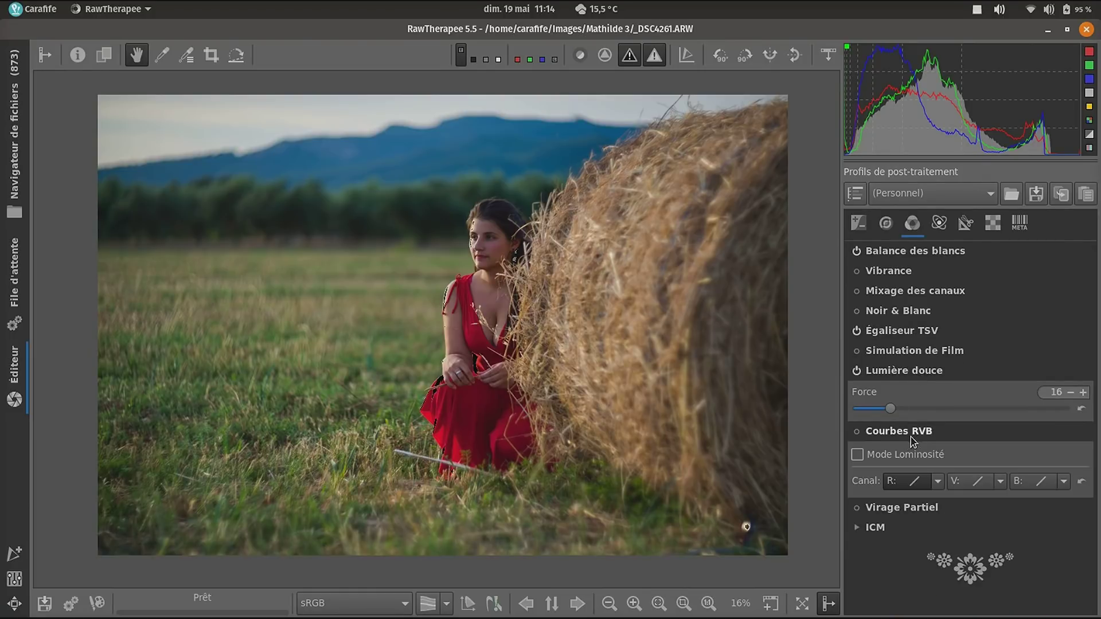
left_click(857, 454)
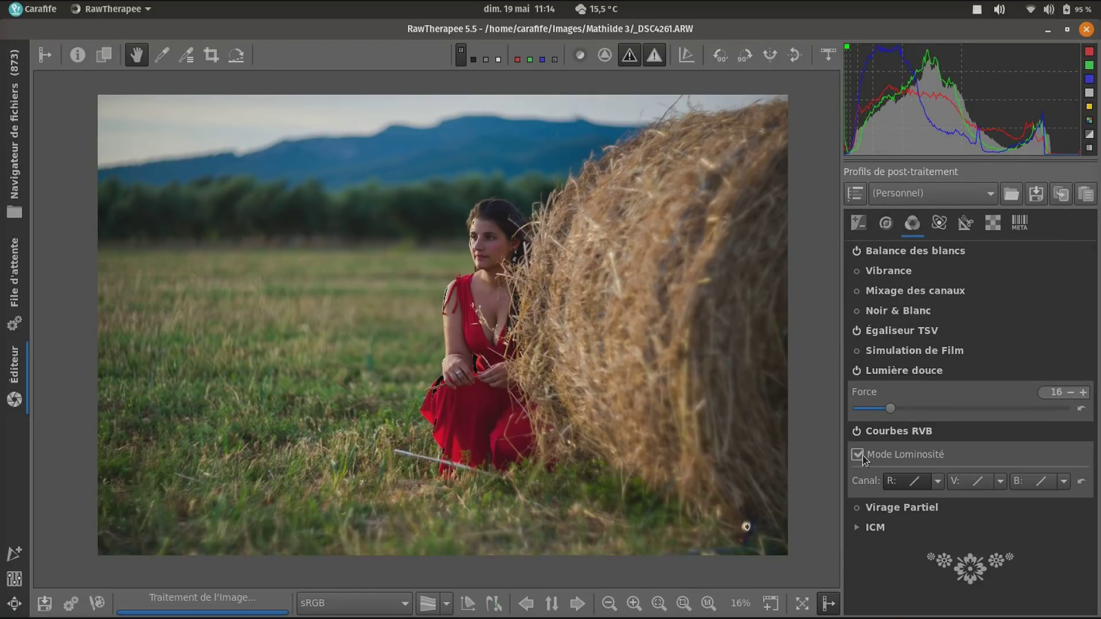
- Give the R channel of Courbes RVB a Personnalisé curve and slightly lower a point sampled from the red dress area
left_click(939, 481)
left_click(983, 513)
scroll(994, 366, "down", 5)
left_click(866, 255)
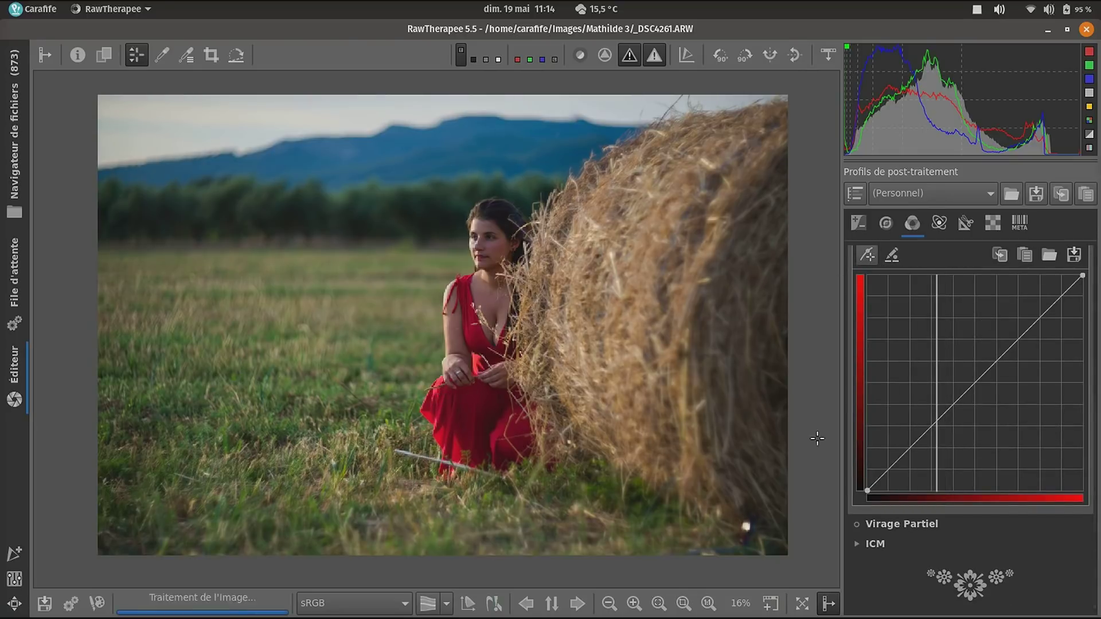
left_click(457, 392)
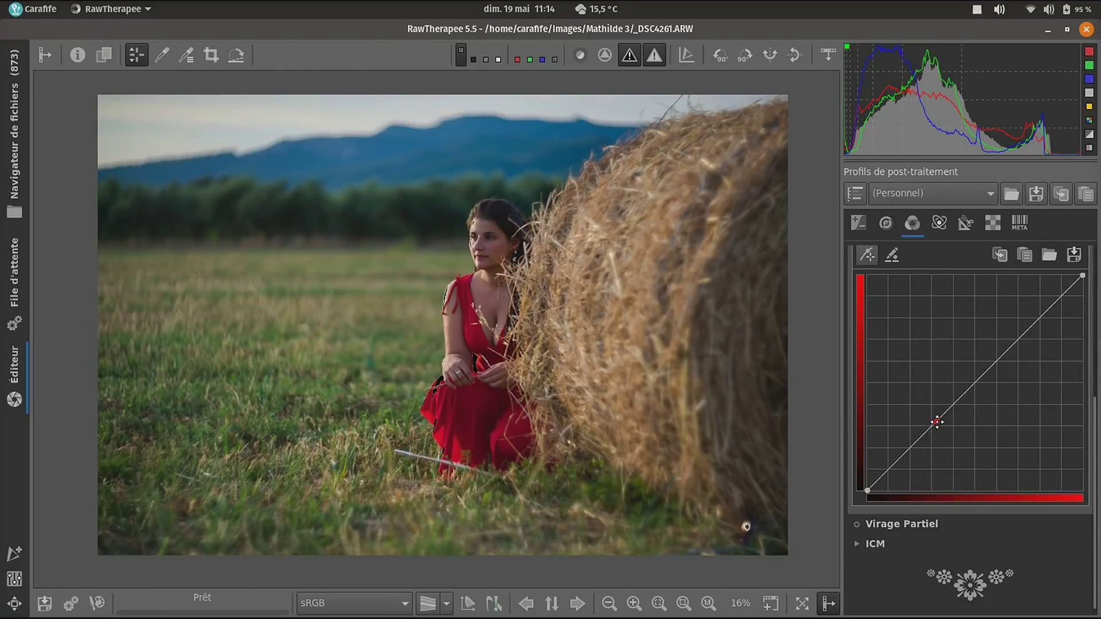
left_click_drag(936, 422, 936, 425)
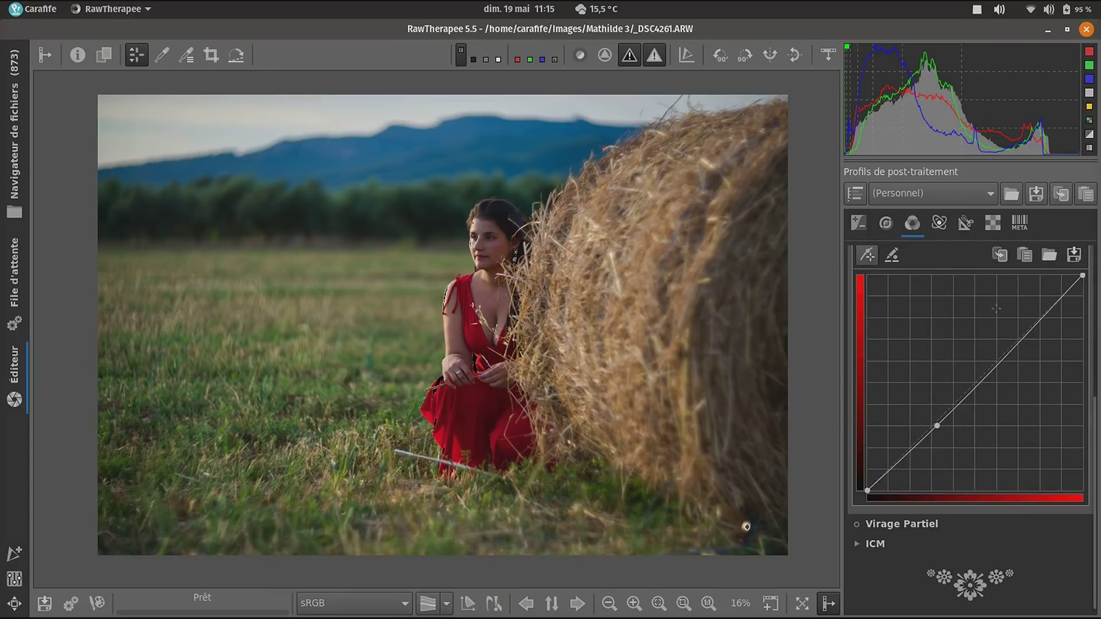
- In the exposure settings, set Compression hautes lumières to 368 and Seuil de compression des hautes lumières to 5
scroll(940, 304, "up", 3)
scroll(940, 304, "up", 4)
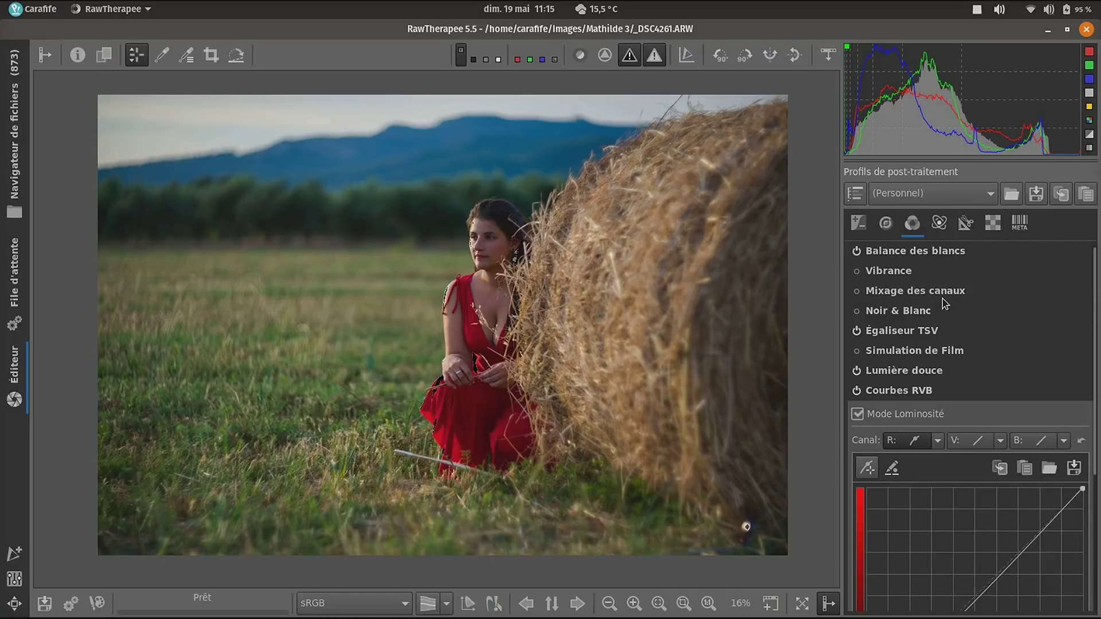
left_click(858, 223)
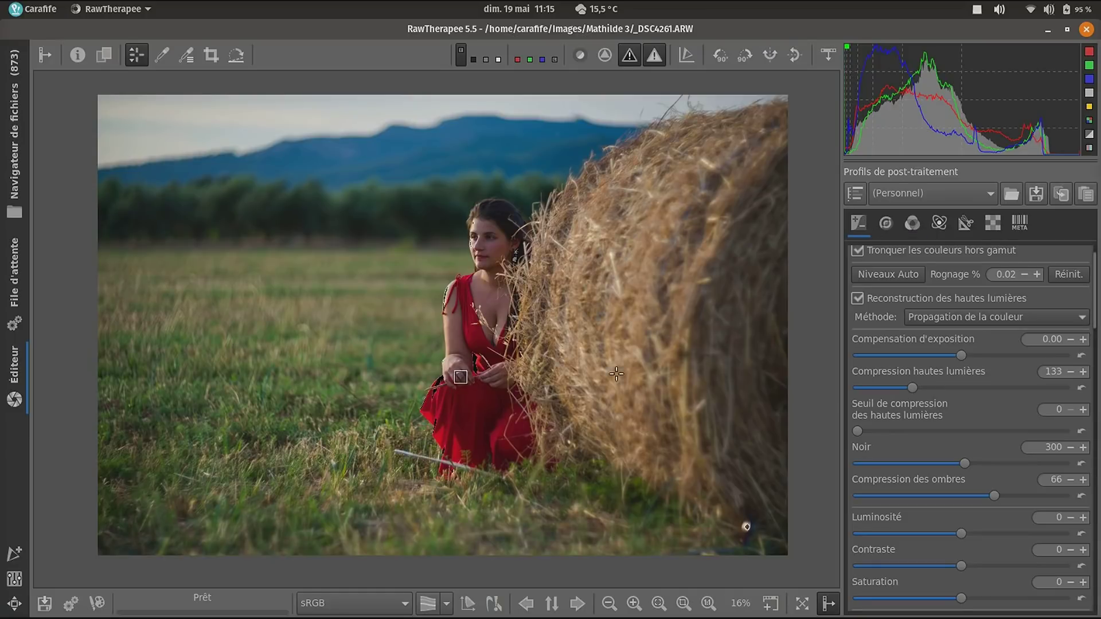
left_click_drag(915, 390, 1013, 390)
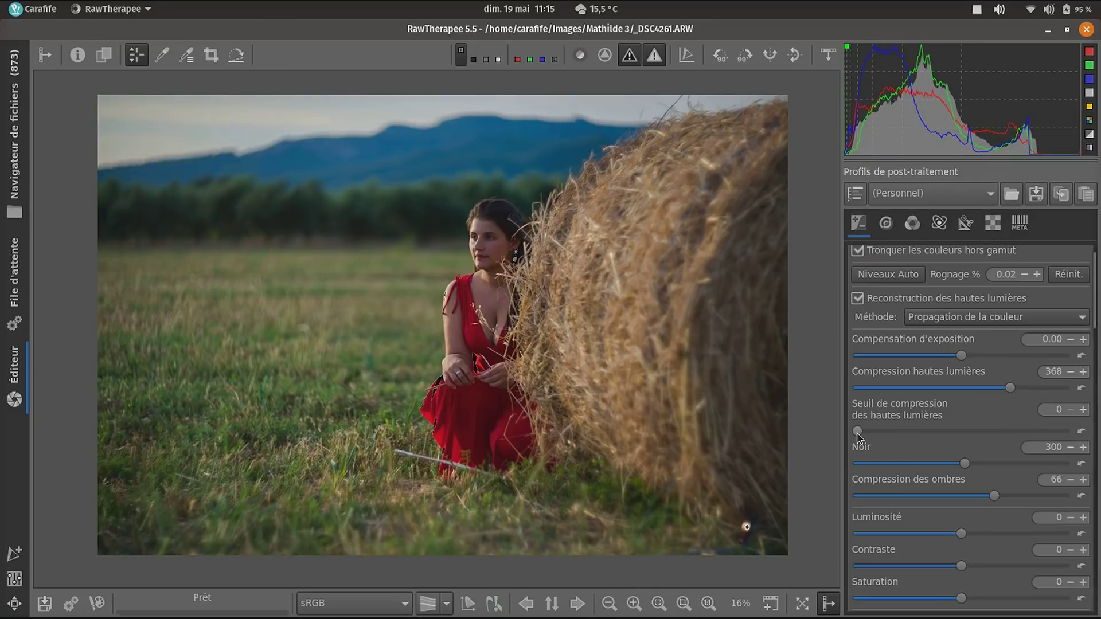
left_click_drag(866, 432, 869, 432)
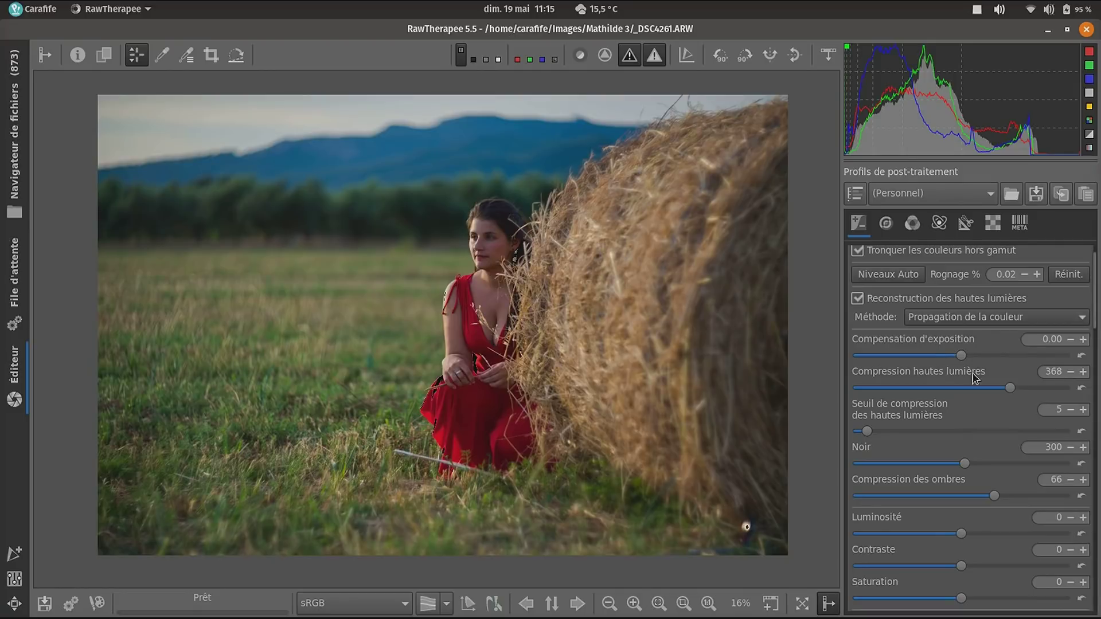
- Set Luminosité in Ajustements Lab to 3
scroll(959, 390, "down", 5)
scroll(959, 390, "down", 8)
scroll(962, 391, "down", 6)
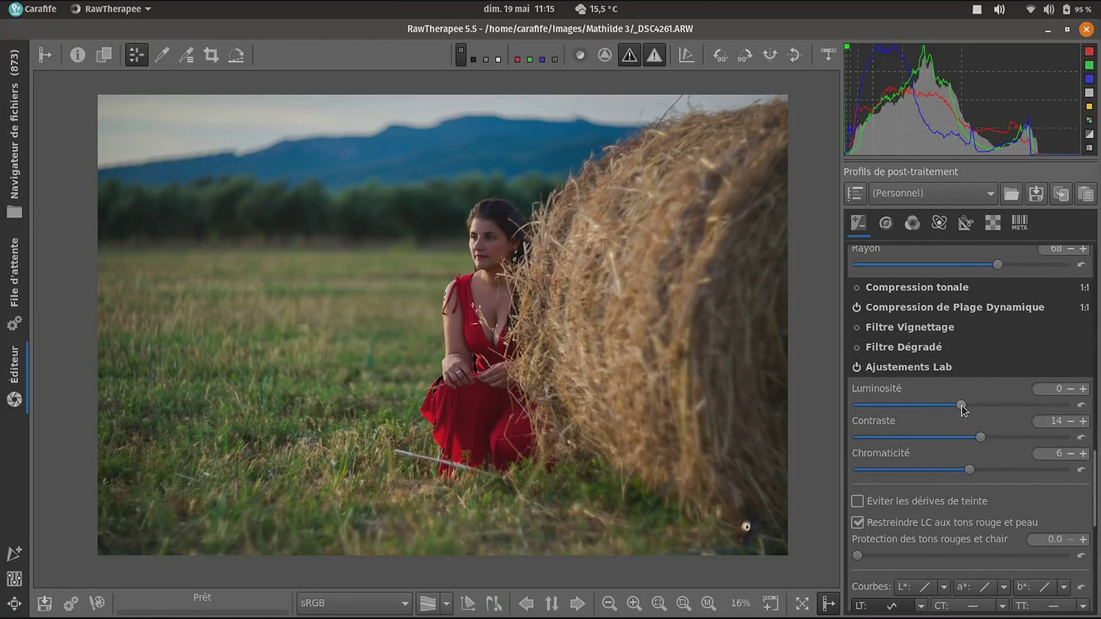
left_click_drag(962, 404, 966, 404)
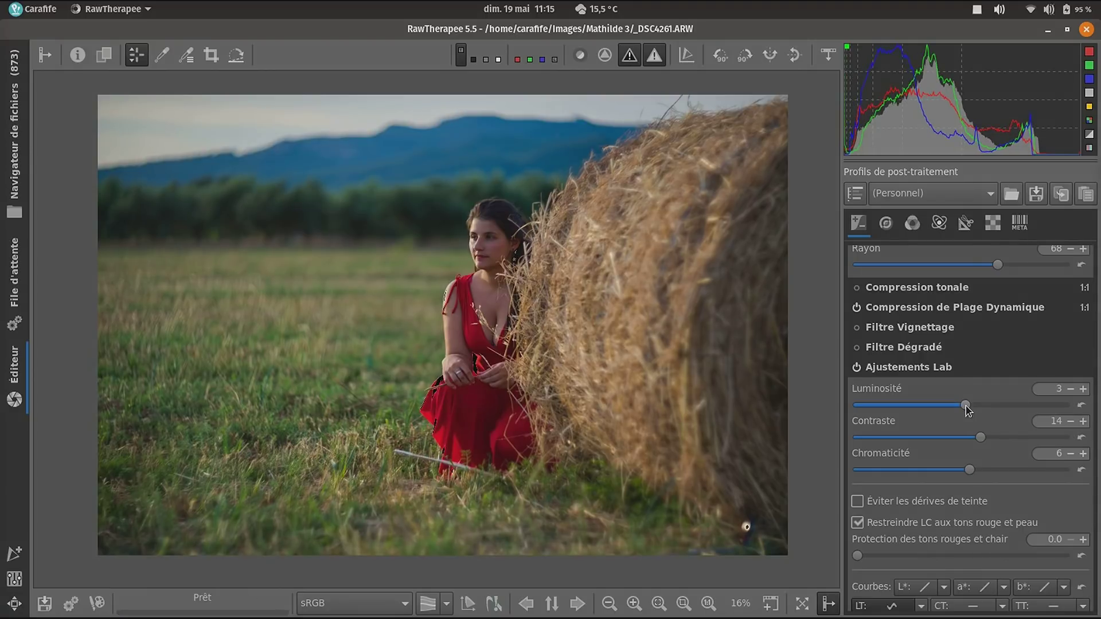
- Set Courbe Tonale 2 to Personnalisé with the Similaire Film mode
scroll(973, 381, "up", 12)
scroll(977, 395, "down", 3)
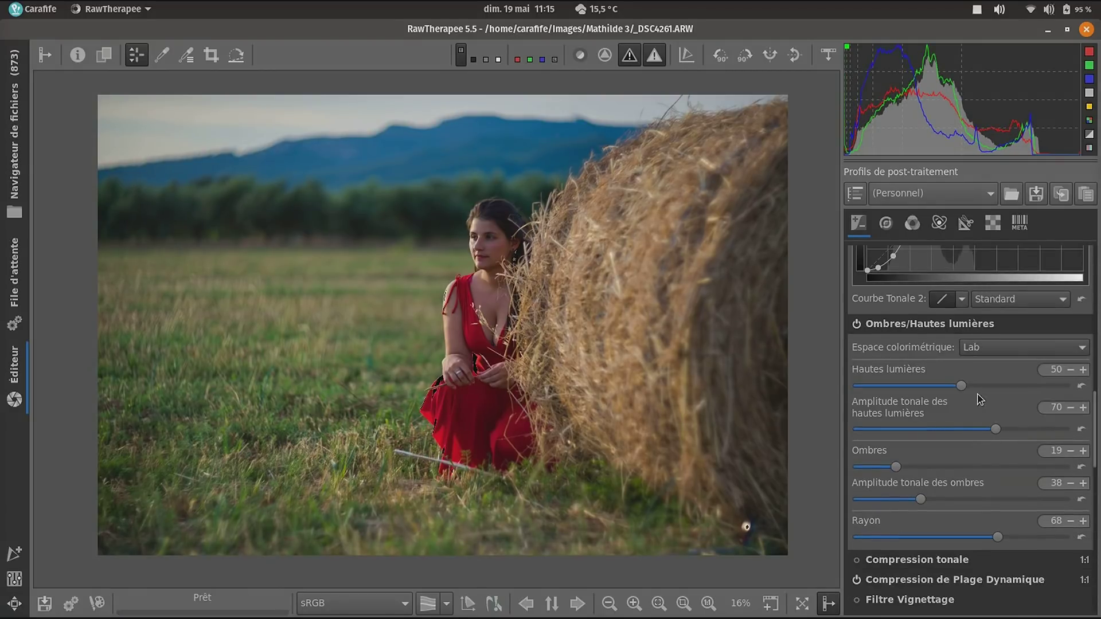
left_click(961, 298)
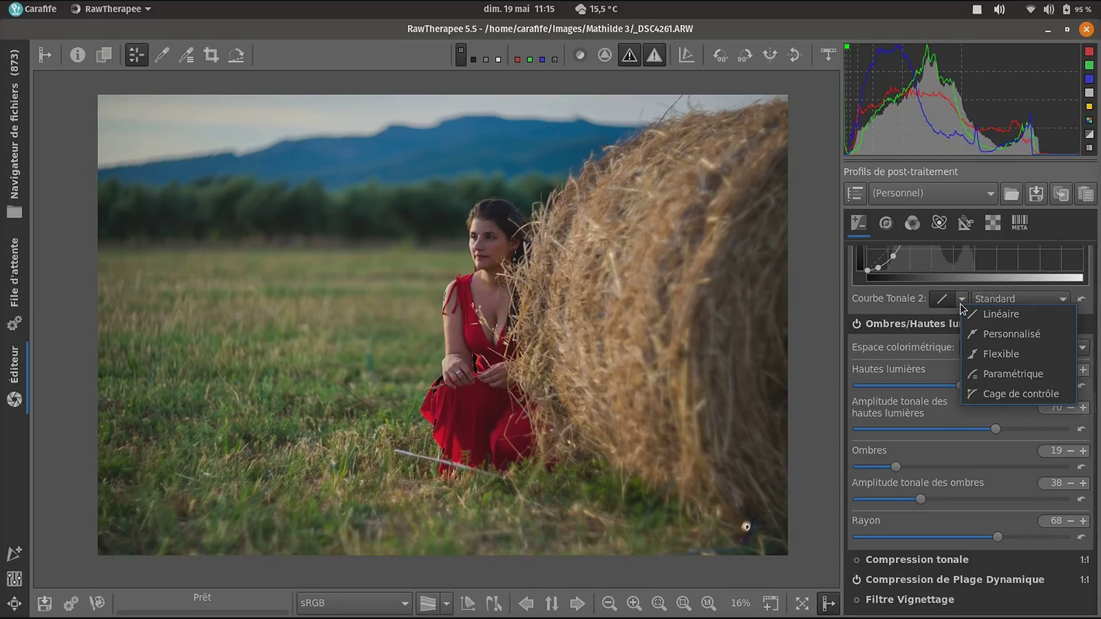
left_click(988, 334)
left_click(1019, 299)
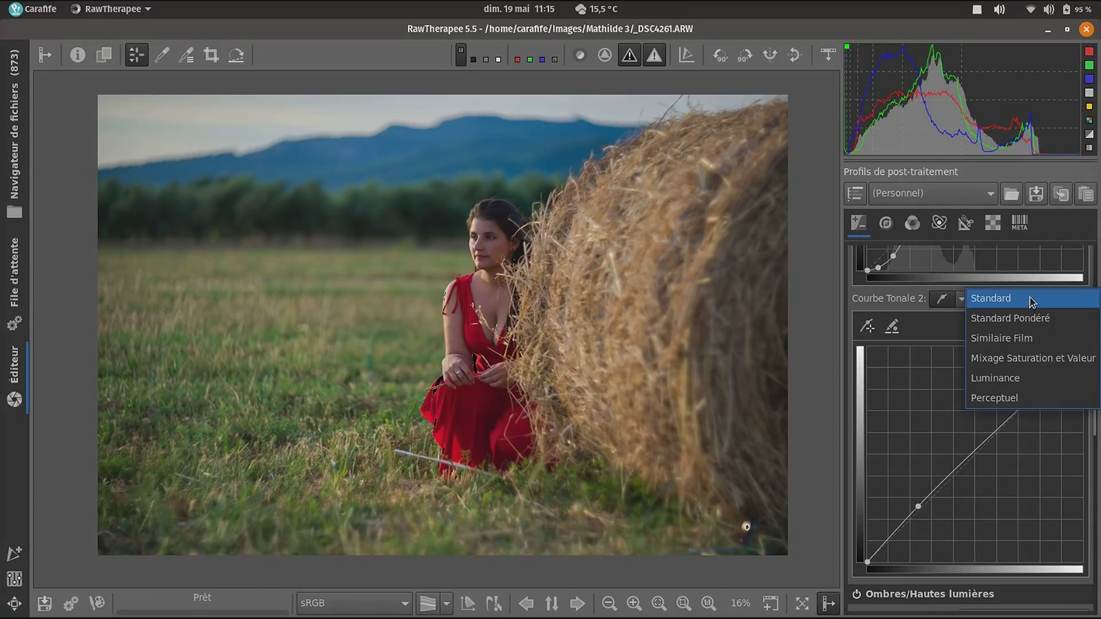
left_click(1019, 338)
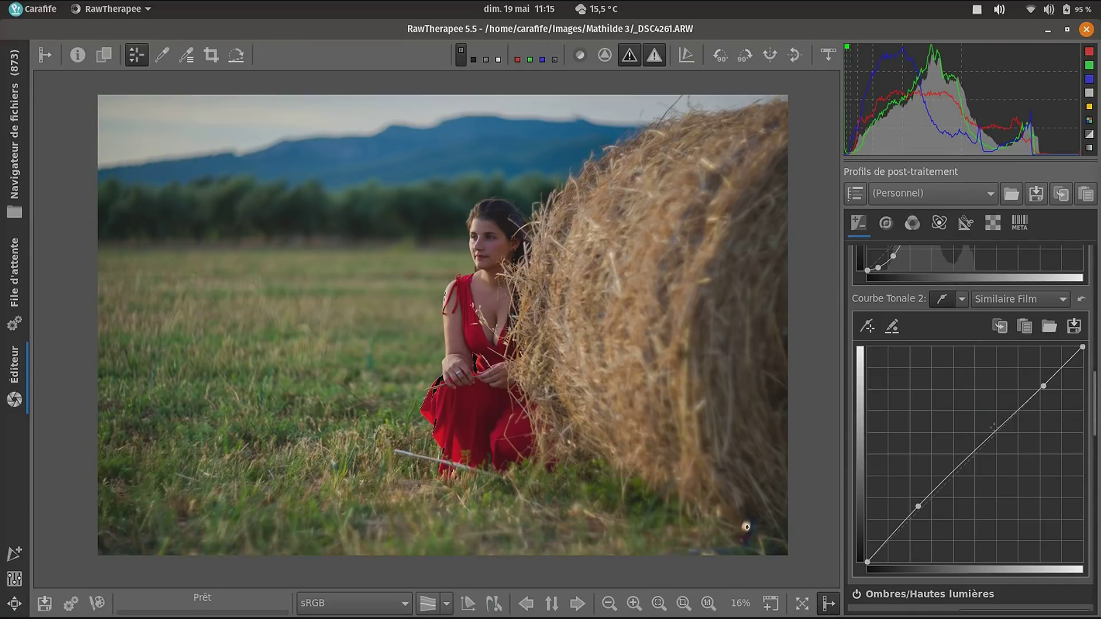
- Reset the points of Courbe Tonale 2, then add one shadow point and one highlight point slightly above the diagonal
left_click(1080, 298)
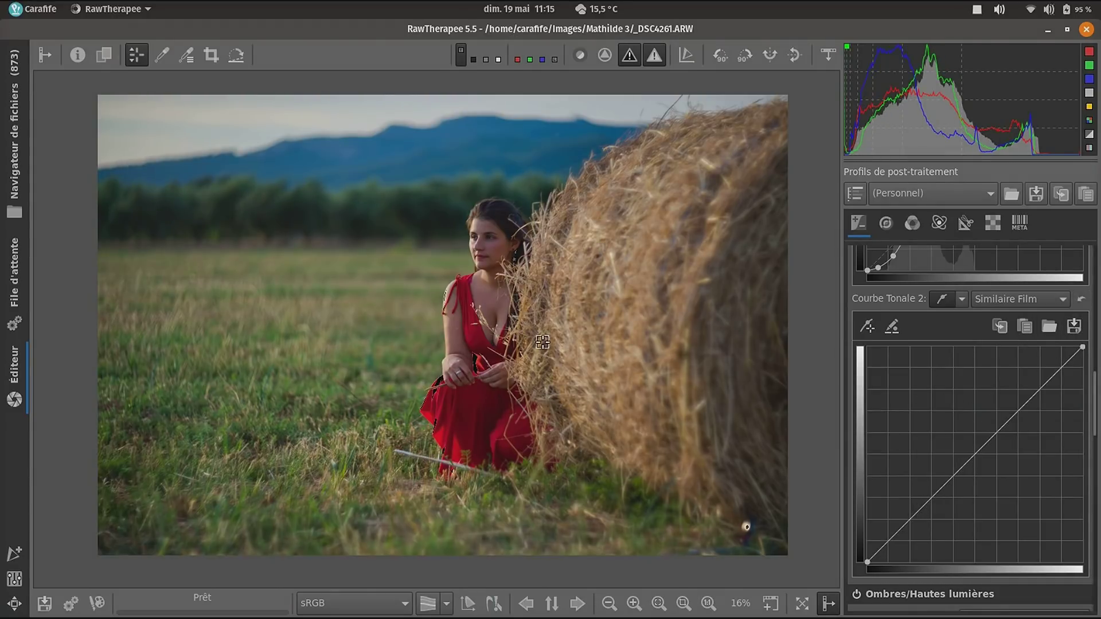
left_click(894, 530)
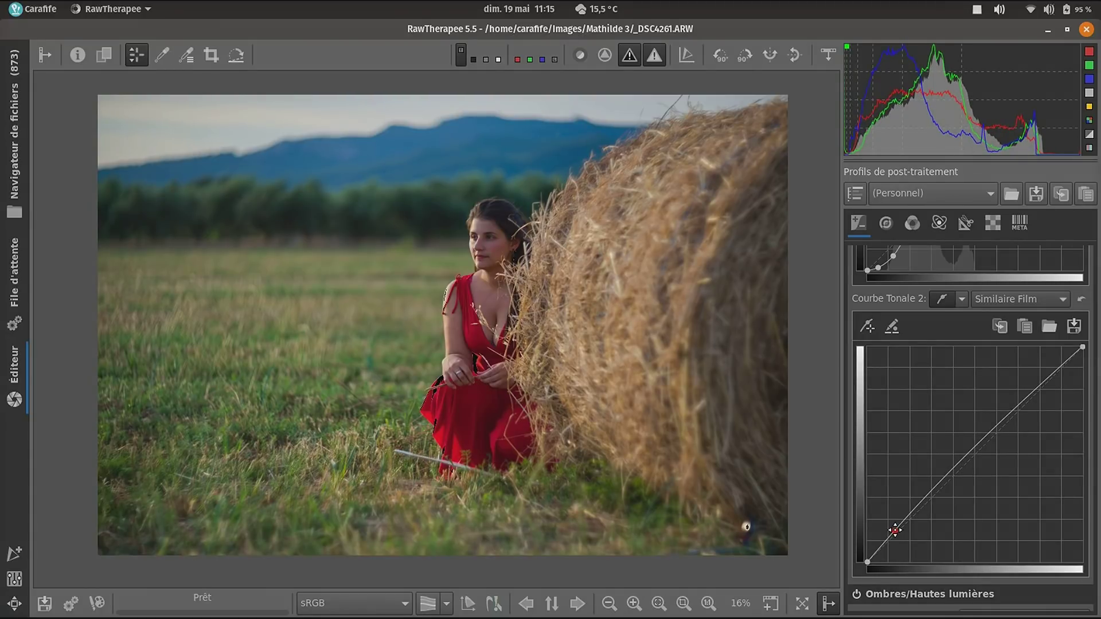
left_click(1012, 407)
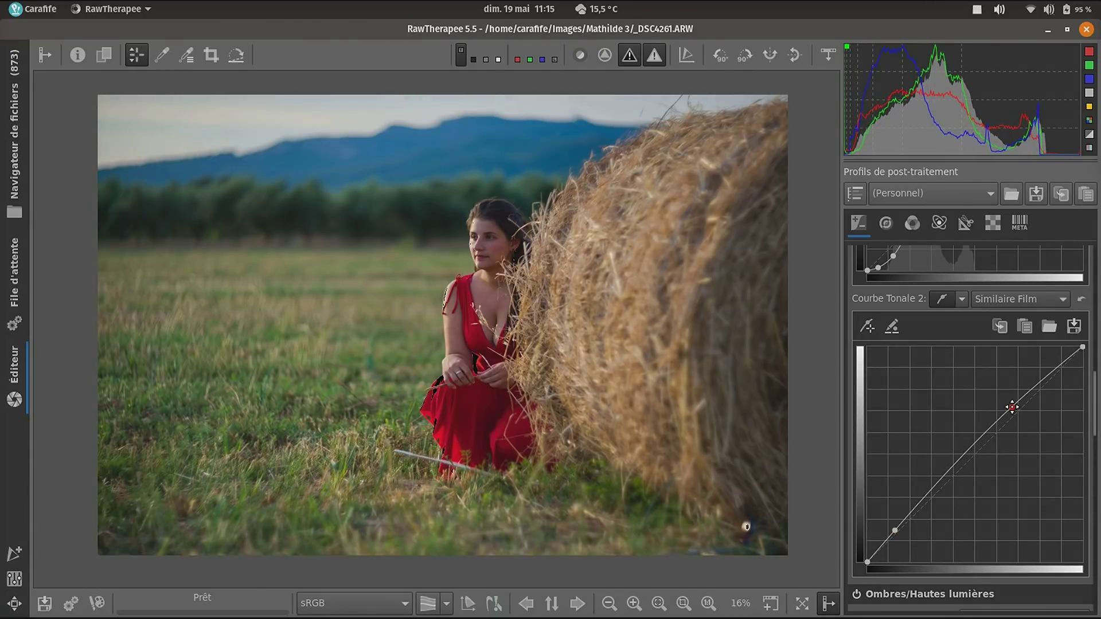
left_click_drag(1011, 407, 1012, 408)
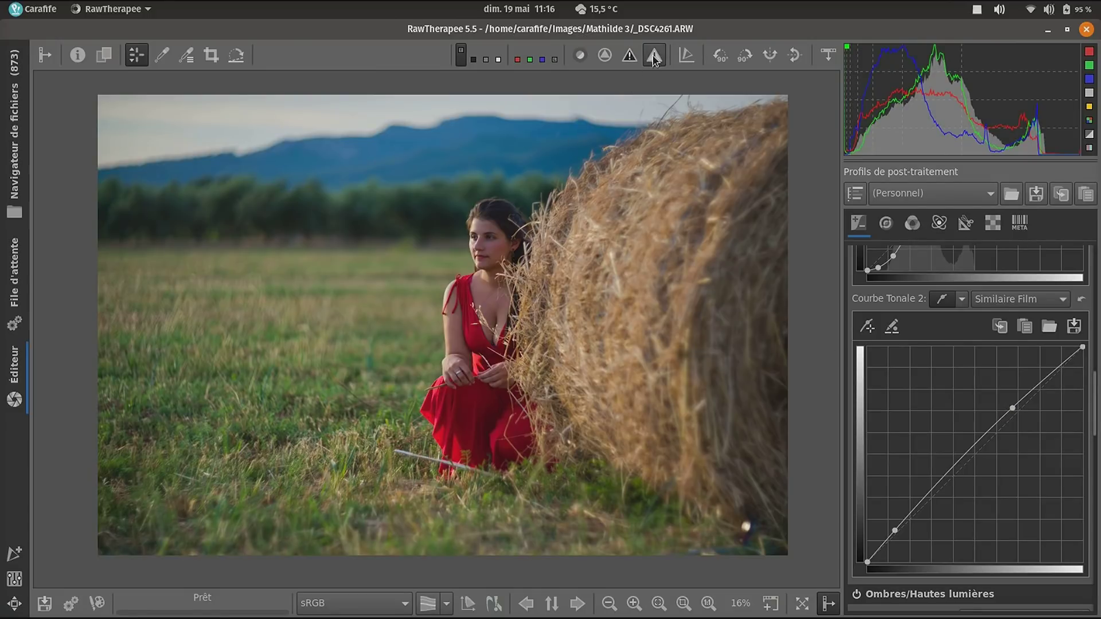
- Enable Netteté and set its Rayon to 1.60 while checking the woman's face at 200%
scroll(479, 319, "up", 3)
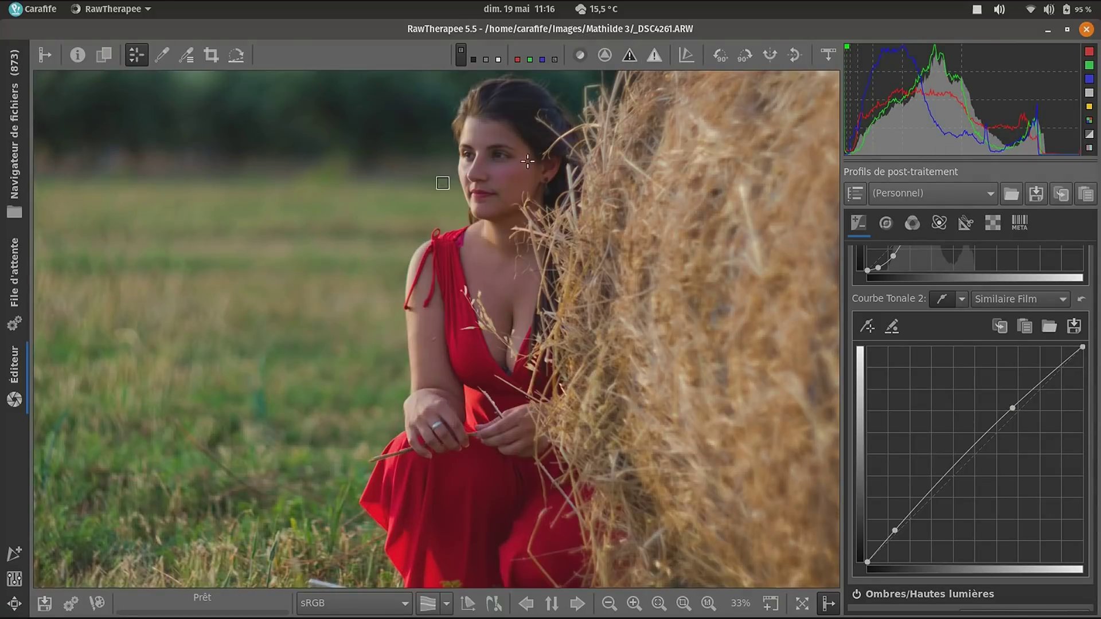
scroll(550, 144, "down", 2)
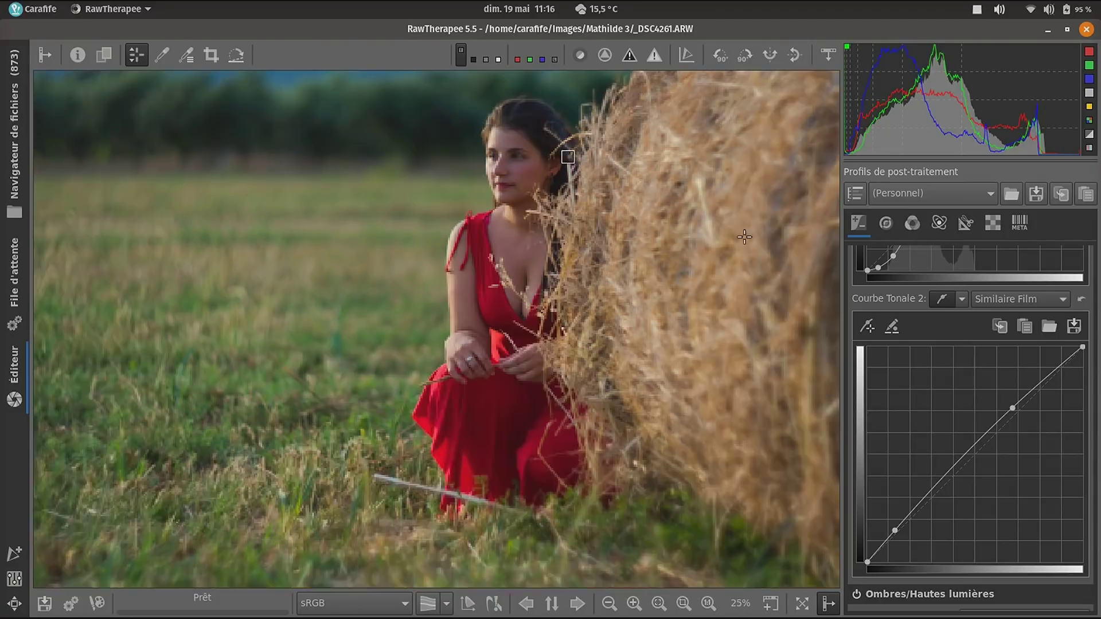
left_click(885, 223)
left_click(909, 254)
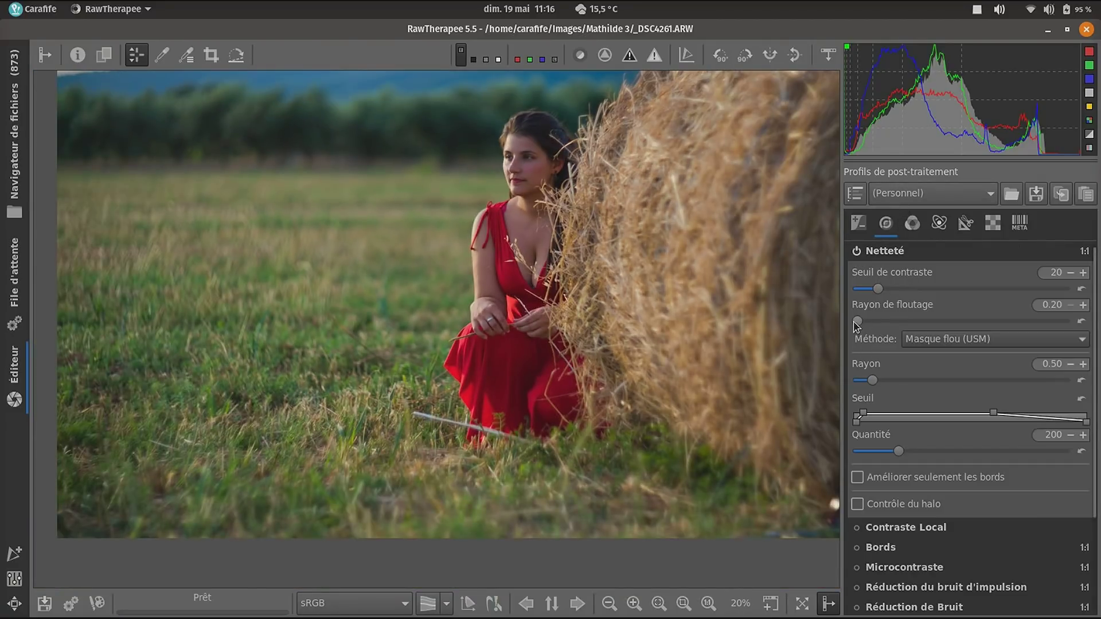
left_click_drag(953, 380, 948, 380)
scroll(530, 171, "up", 3)
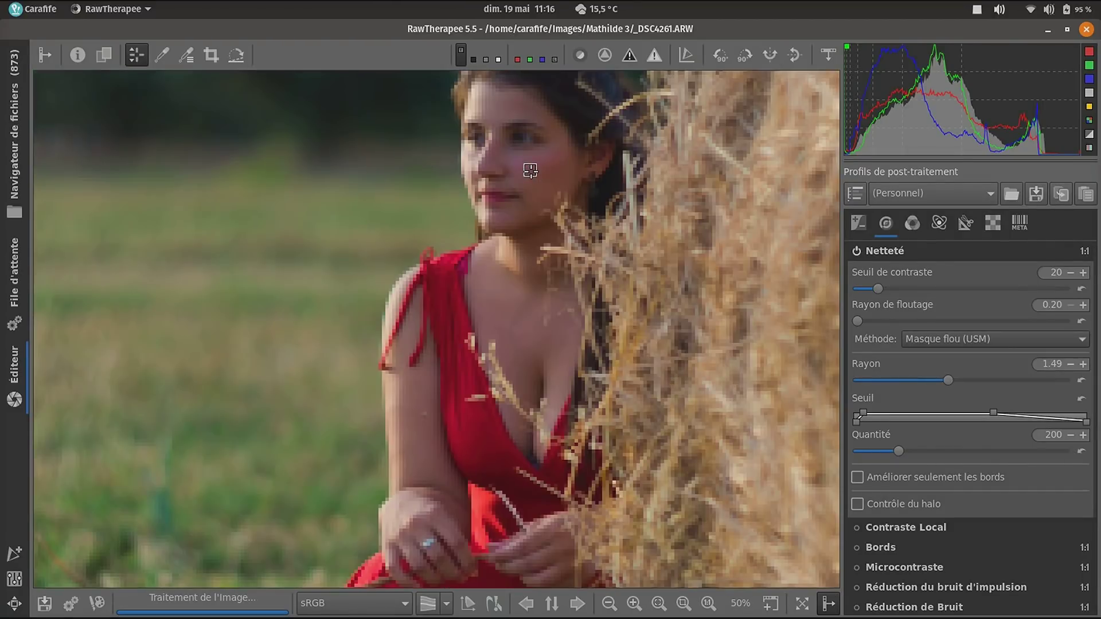
scroll(530, 171, "up", 2)
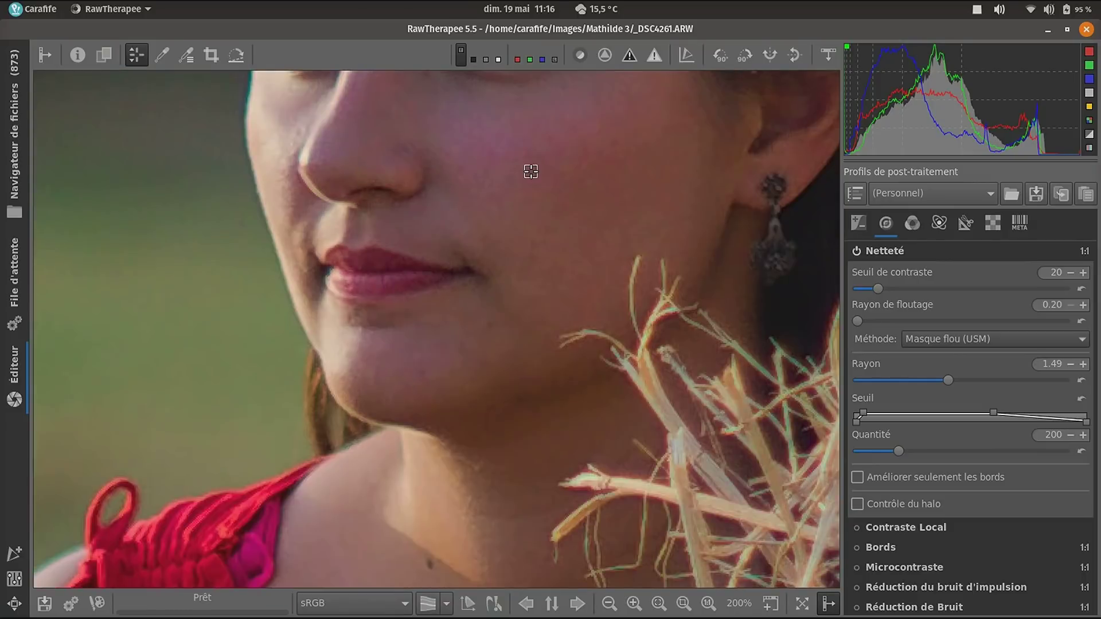
left_click_drag(530, 171, 534, 201)
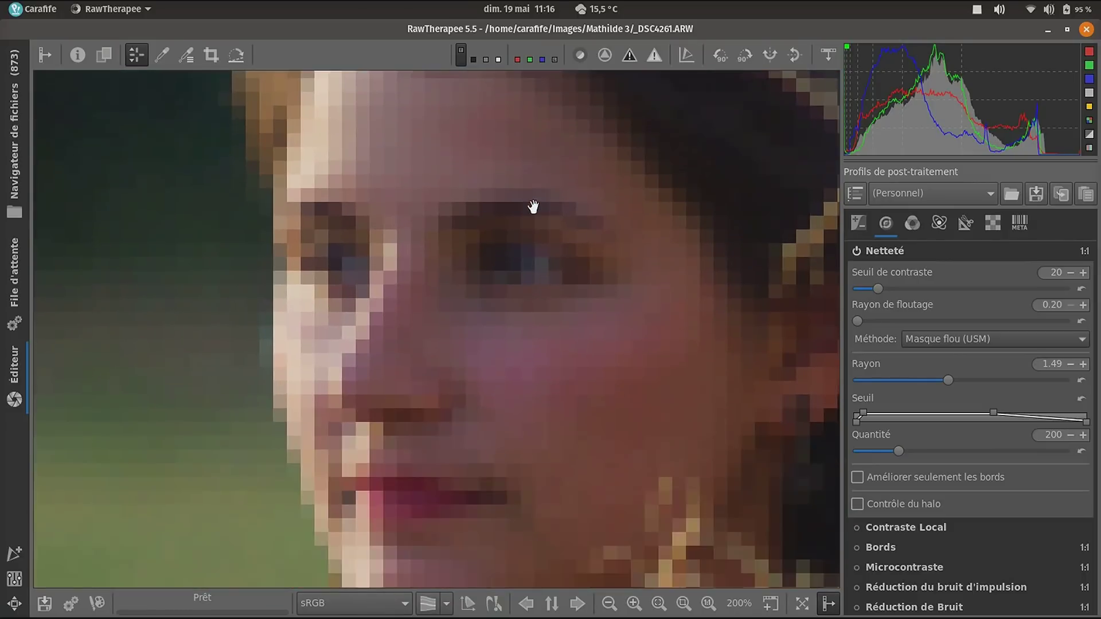
left_click_drag(949, 387, 960, 386)
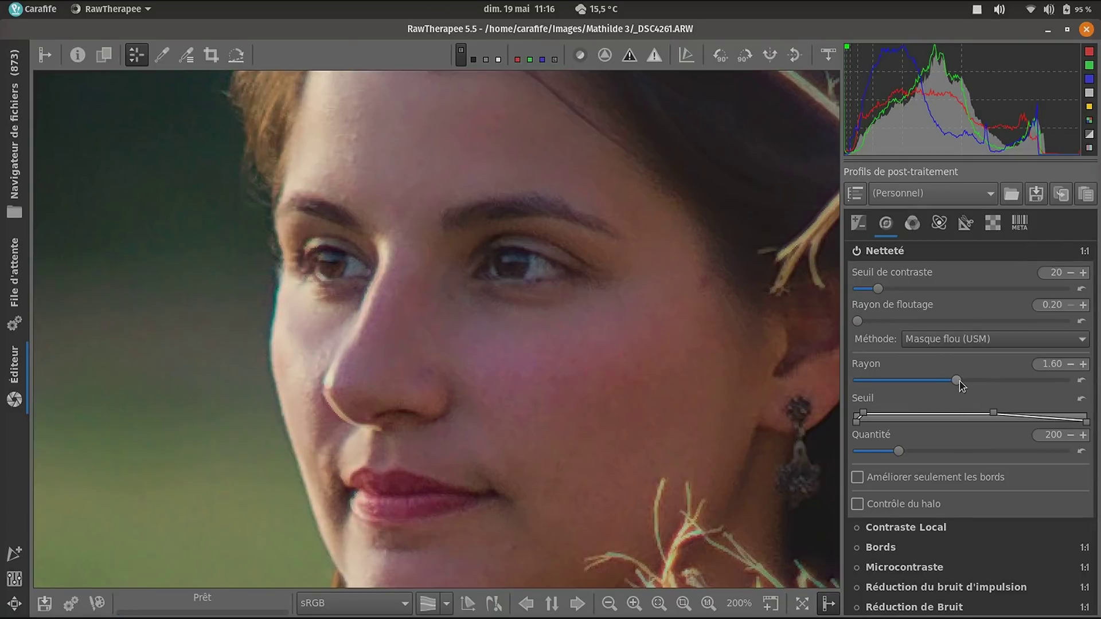
- Enable Améliorer seulement les bords in Netteté and set the sharpening Quantité to 484
left_click_drag(898, 451, 923, 453)
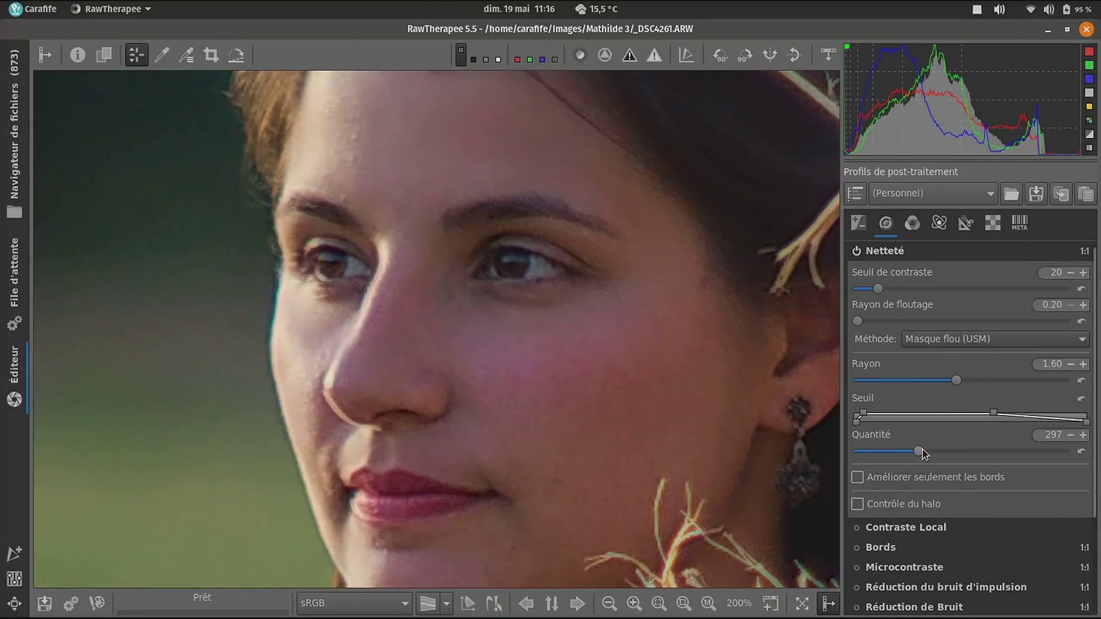
left_click(864, 479)
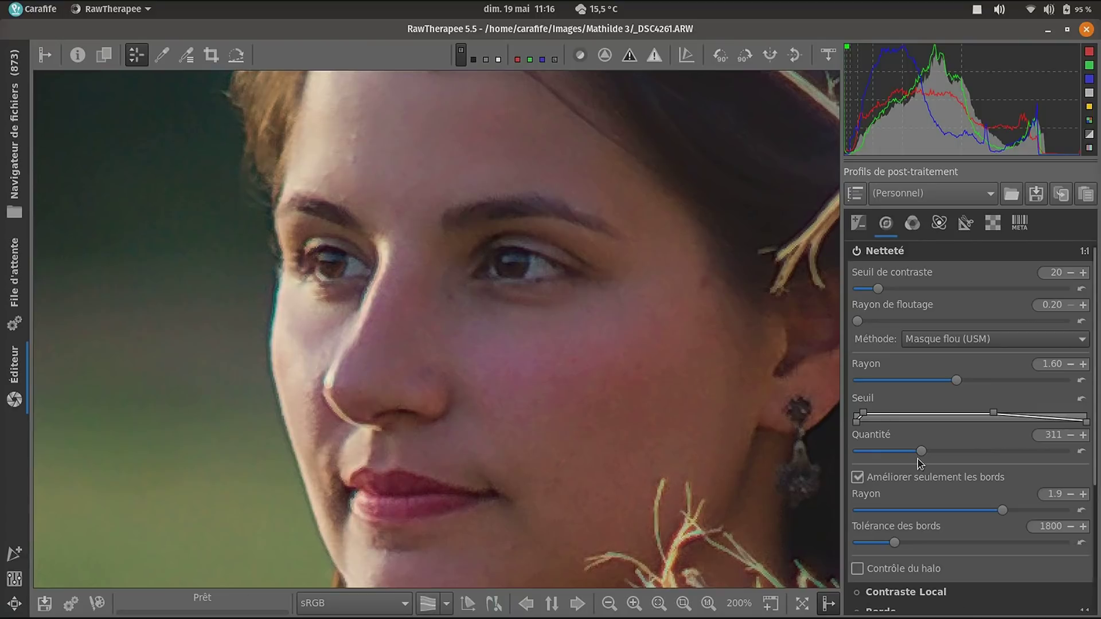
left_click_drag(923, 452, 958, 451)
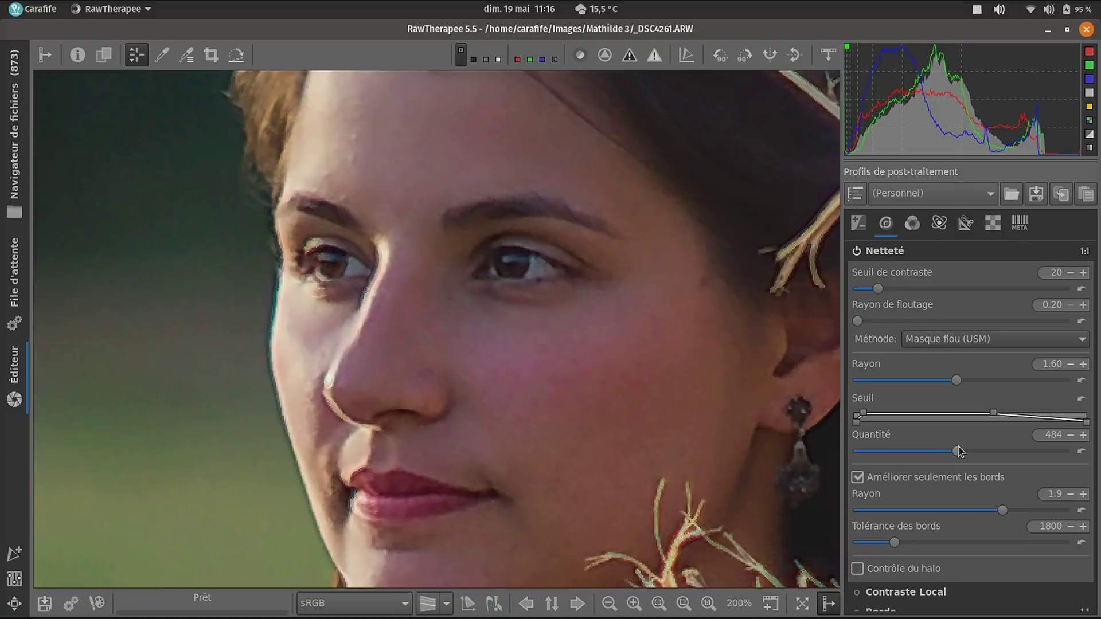
- Using the sharpening mask preview, set Netteté's Seuil de contraste to 27, and raise Rayon to 2.10 and Quantité to 574
left_click(604, 56)
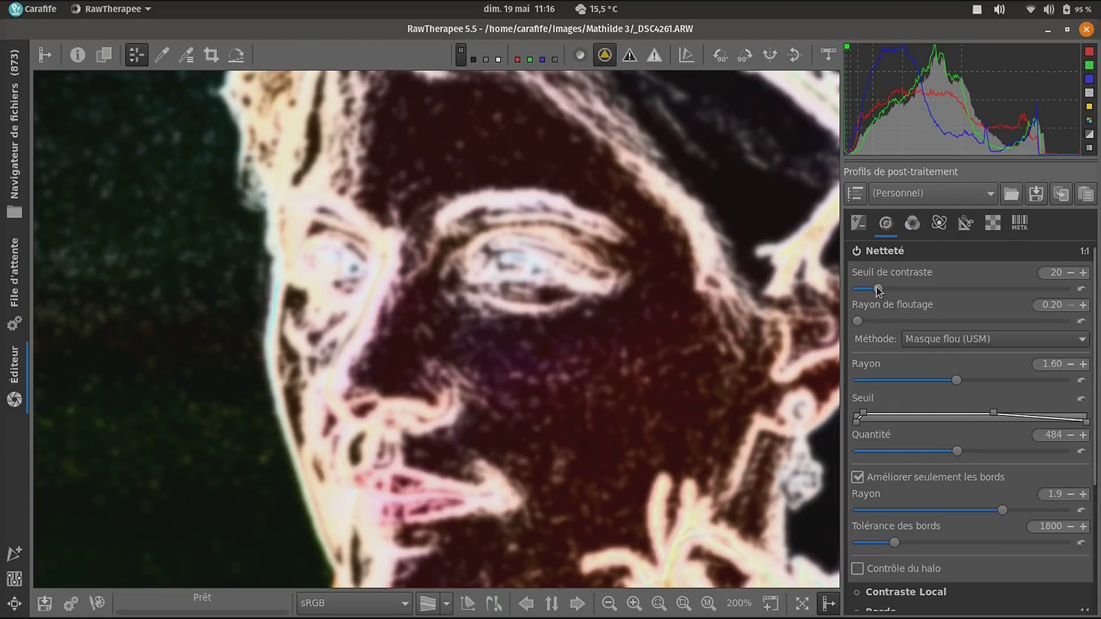
left_click_drag(878, 289, 885, 288)
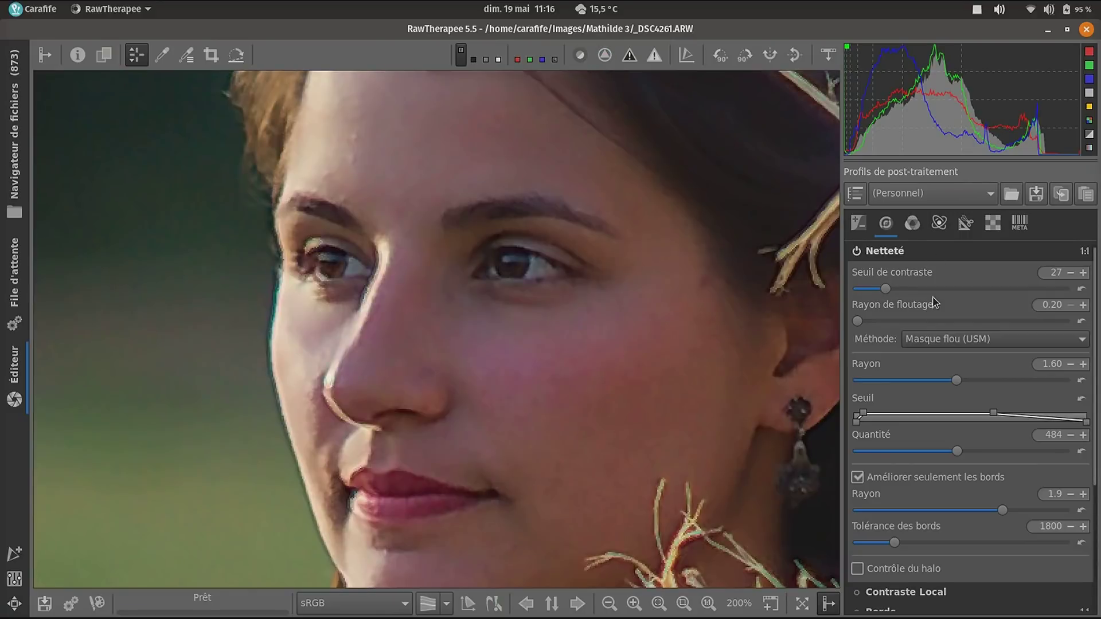
left_click_drag(959, 382, 996, 386)
left_click_drag(956, 451, 975, 450)
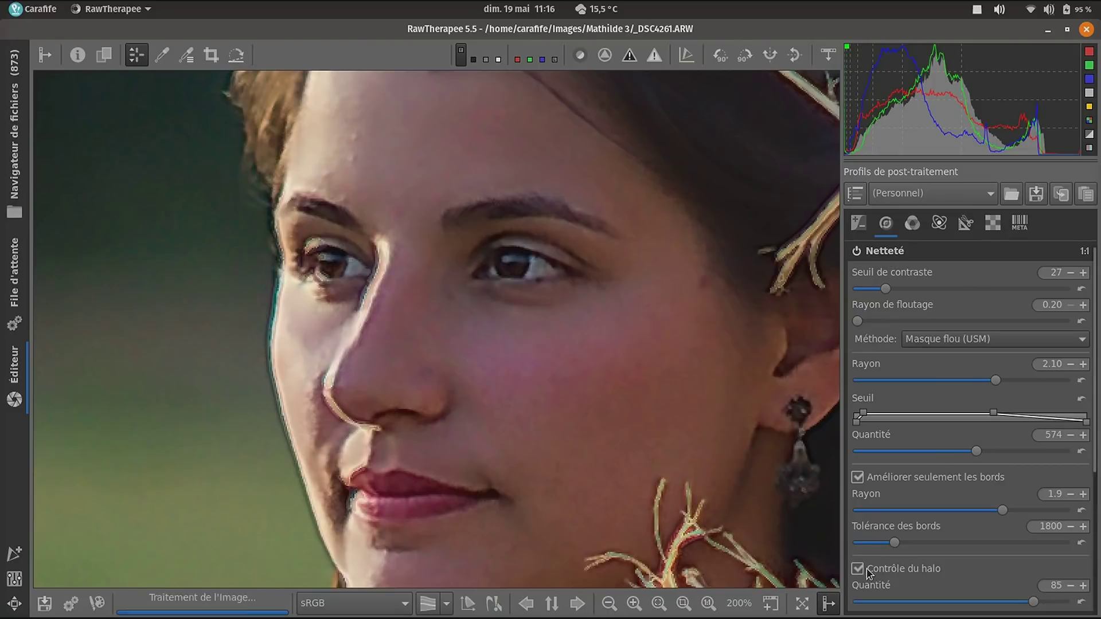
- Enable Contrôle du halo in Netteté and set its Quantité to 36
left_click(867, 573)
scroll(963, 576, "down", 5)
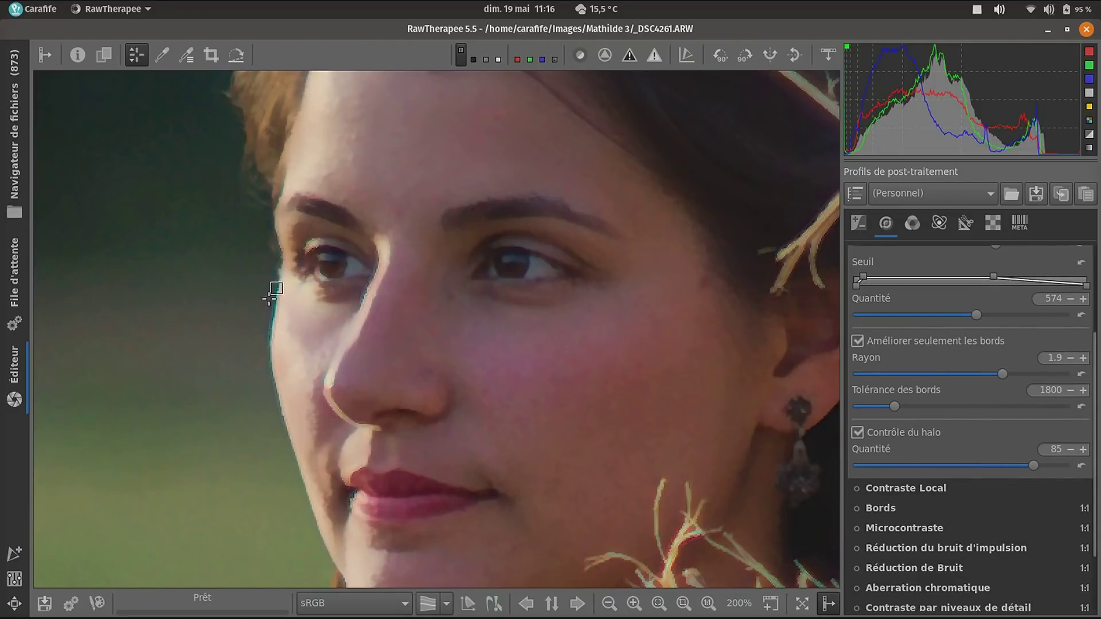
left_click_drag(1033, 468, 930, 469)
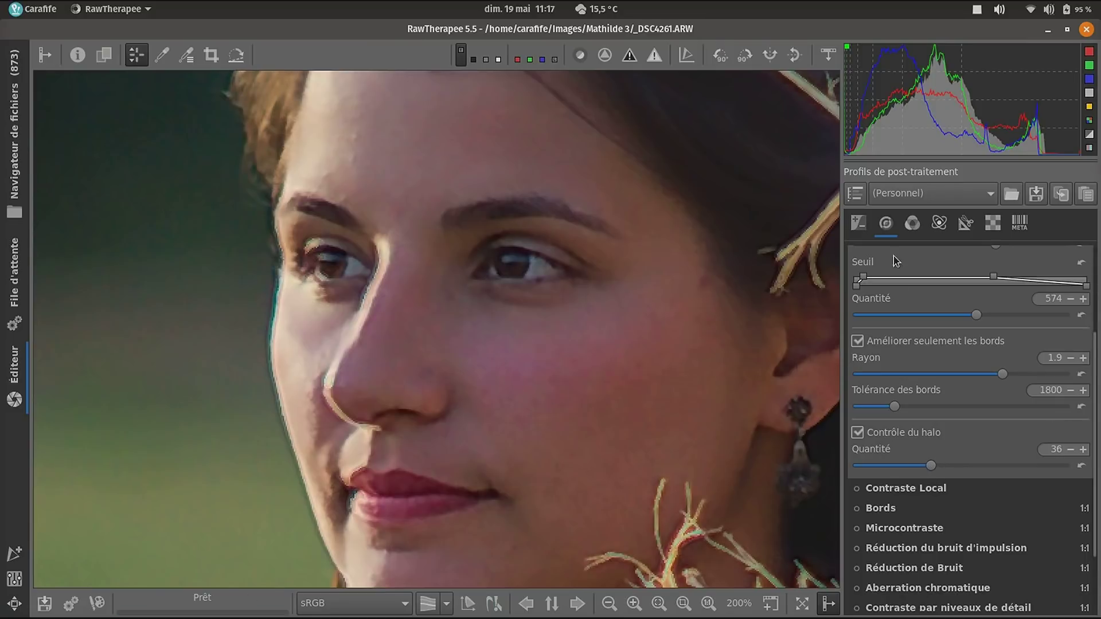
- Expand the Filtre Vignettage settings and enable the filter for the whole hay bale portrait
scroll(513, 275, "down", 1)
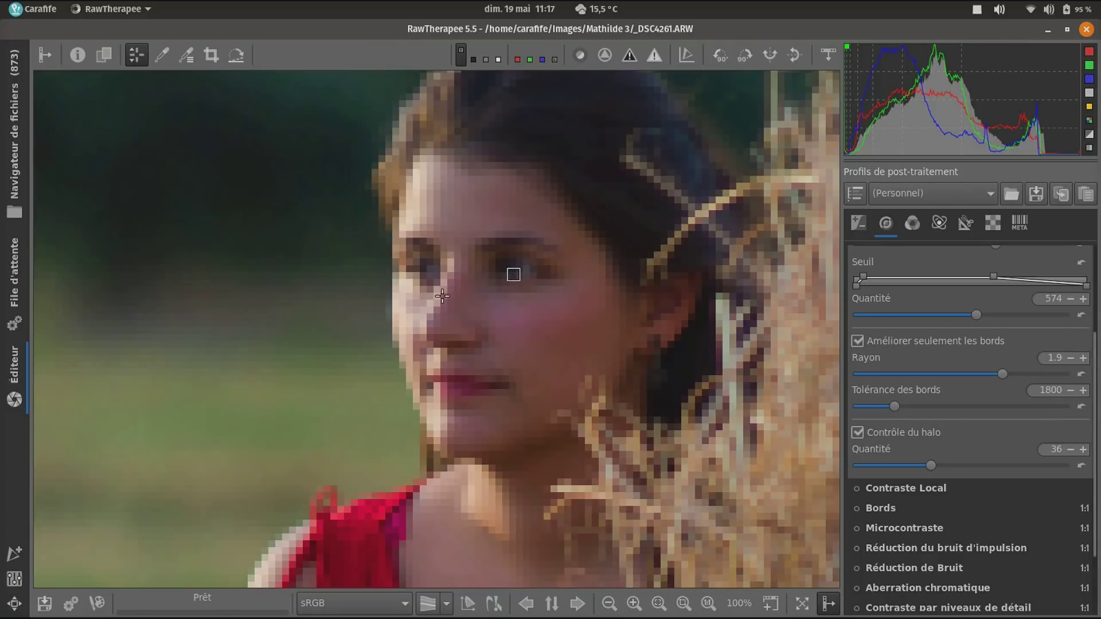
key("f")
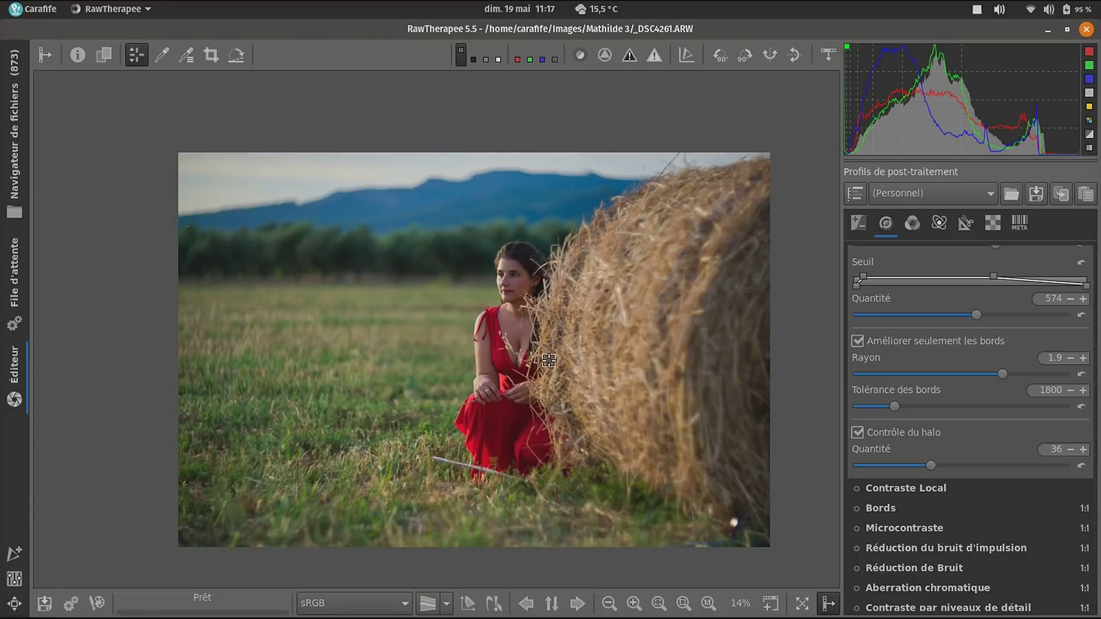
scroll(697, 419, "up", 1)
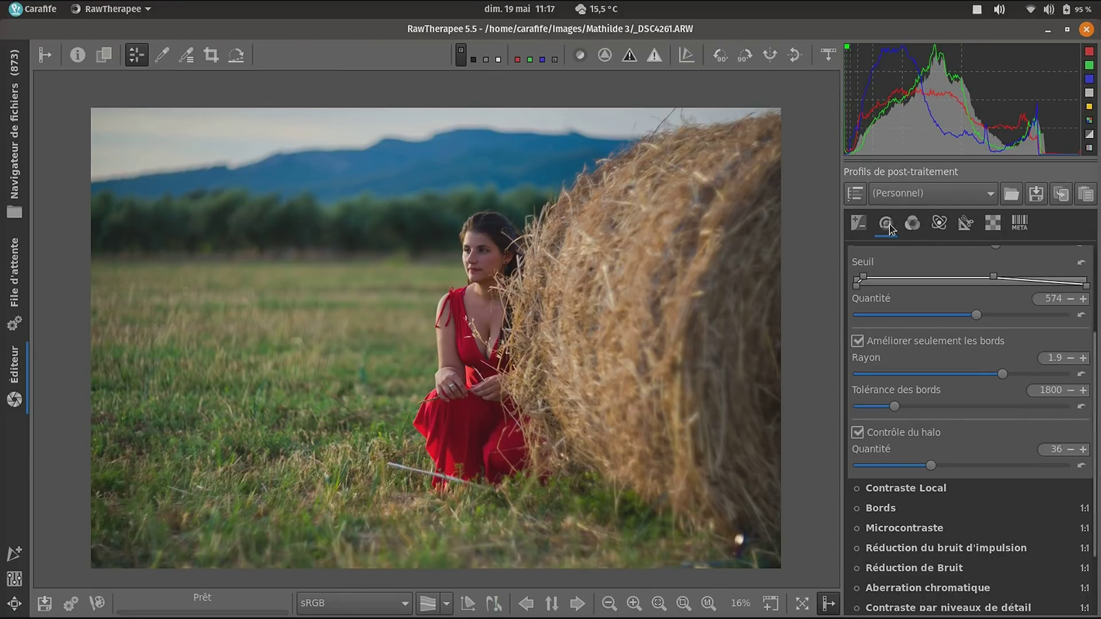
scroll(915, 344, "down", 3)
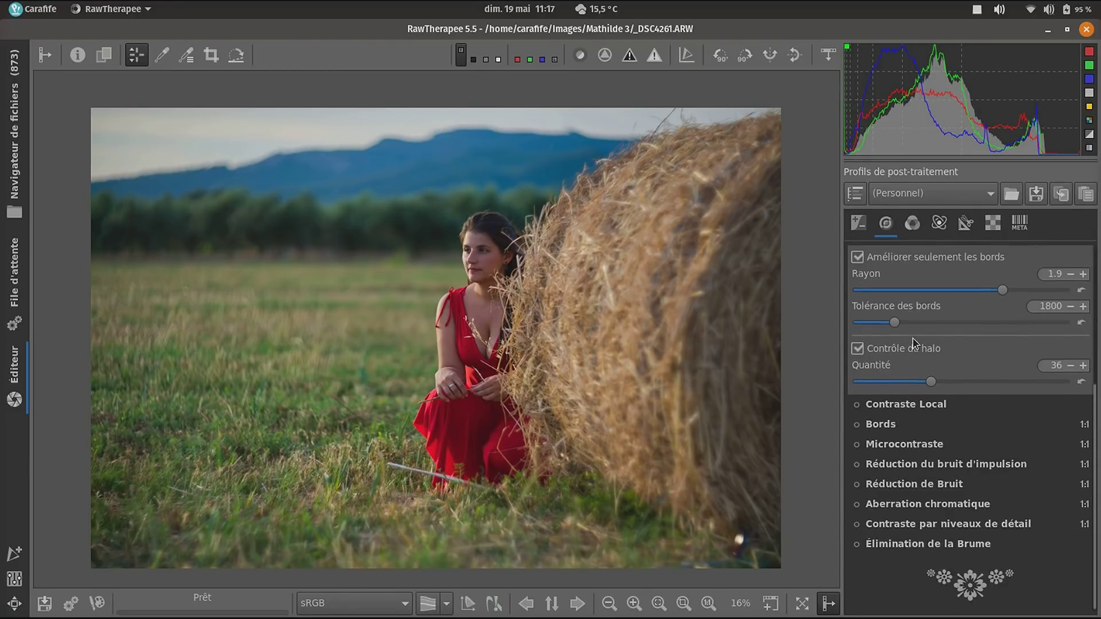
left_click(858, 223)
scroll(935, 442, "down", 10)
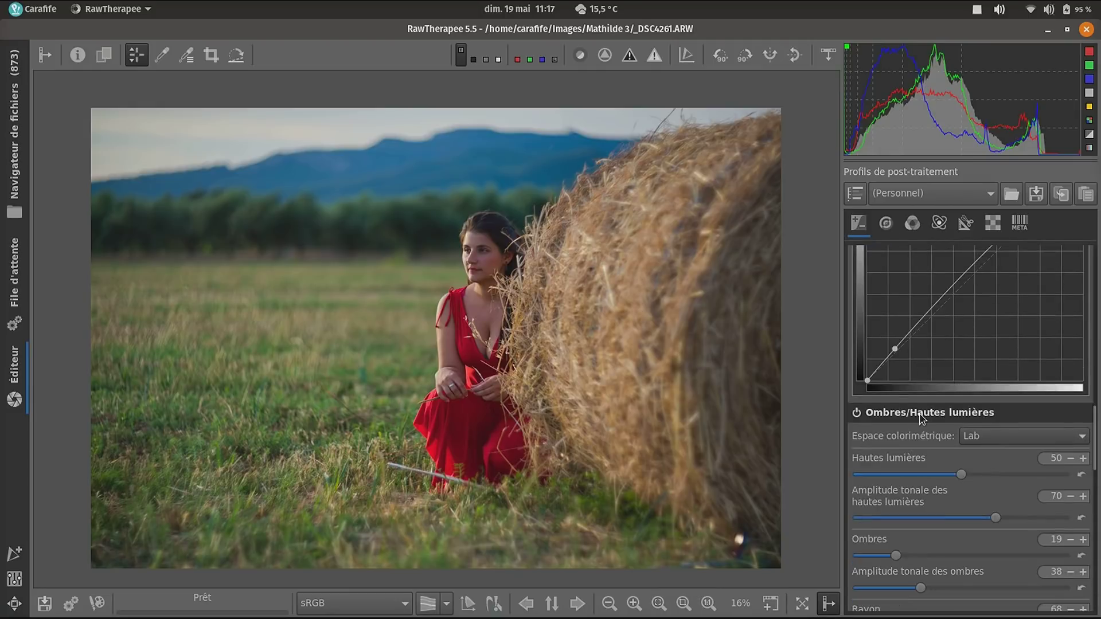
scroll(921, 419, "down", 2)
left_click(916, 507)
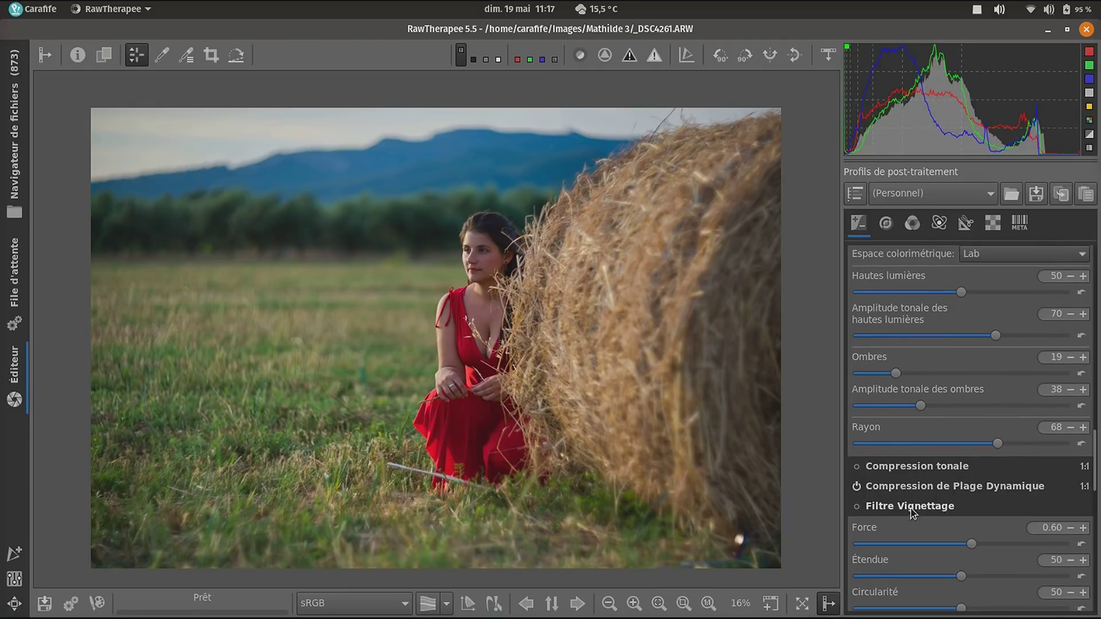
left_click(856, 509)
scroll(891, 404, "down", 6)
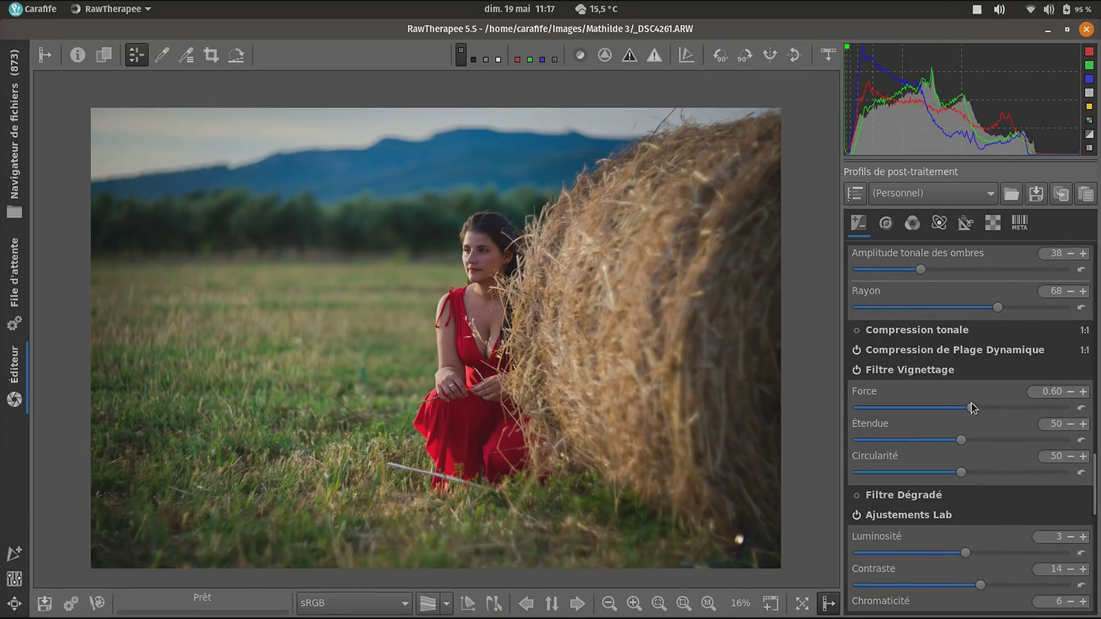
- Set Filtre Vignettage's Force to 0.68, Étendue to 71 and Circularité to 51 to darken the photo's edges
left_click_drag(974, 408, 976, 472)
left_click_drag(966, 407, 974, 408)
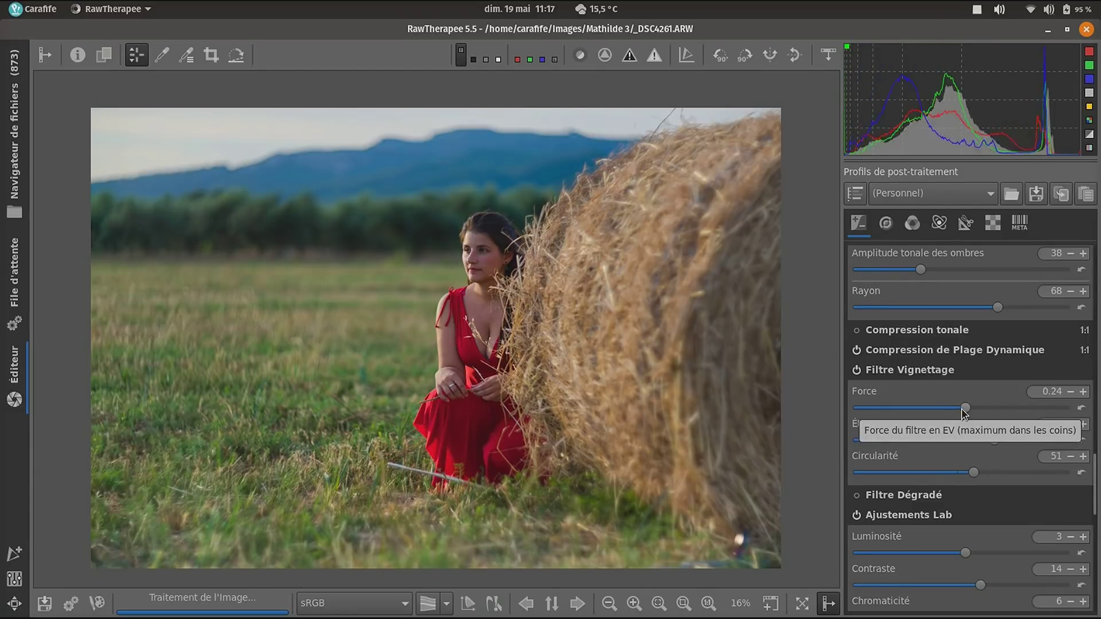
left_click_drag(973, 410, 971, 413)
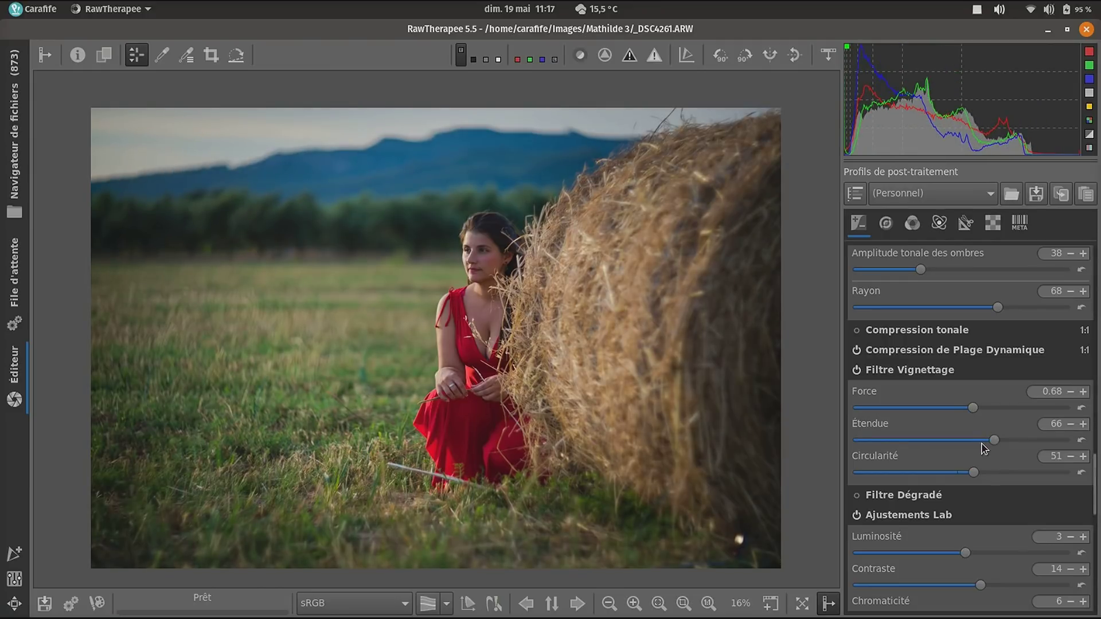
left_click_drag(991, 442, 1004, 442)
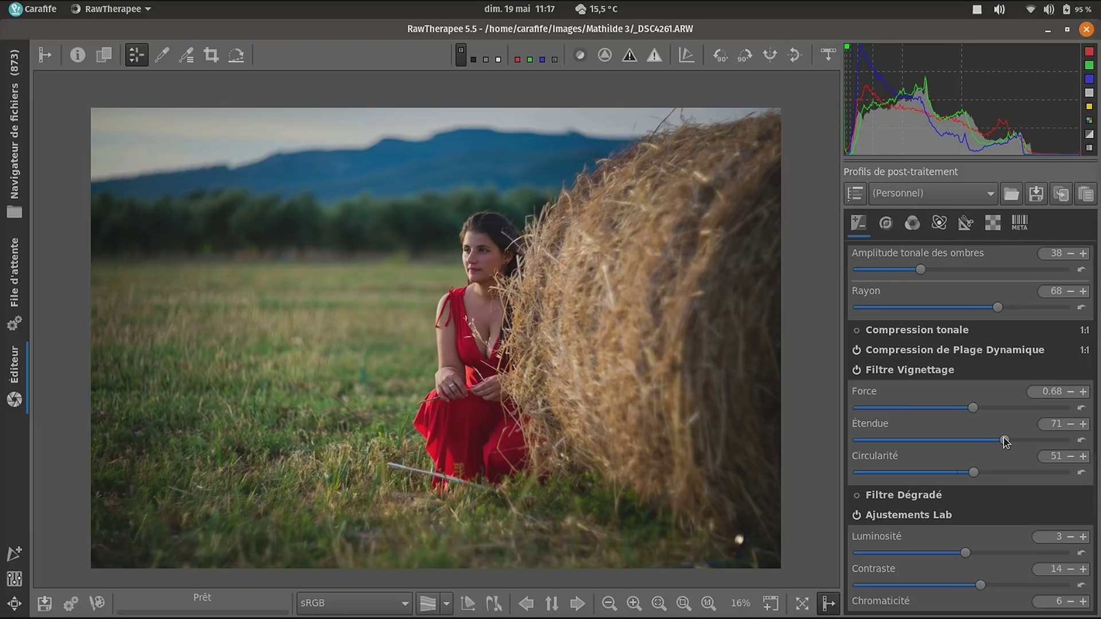